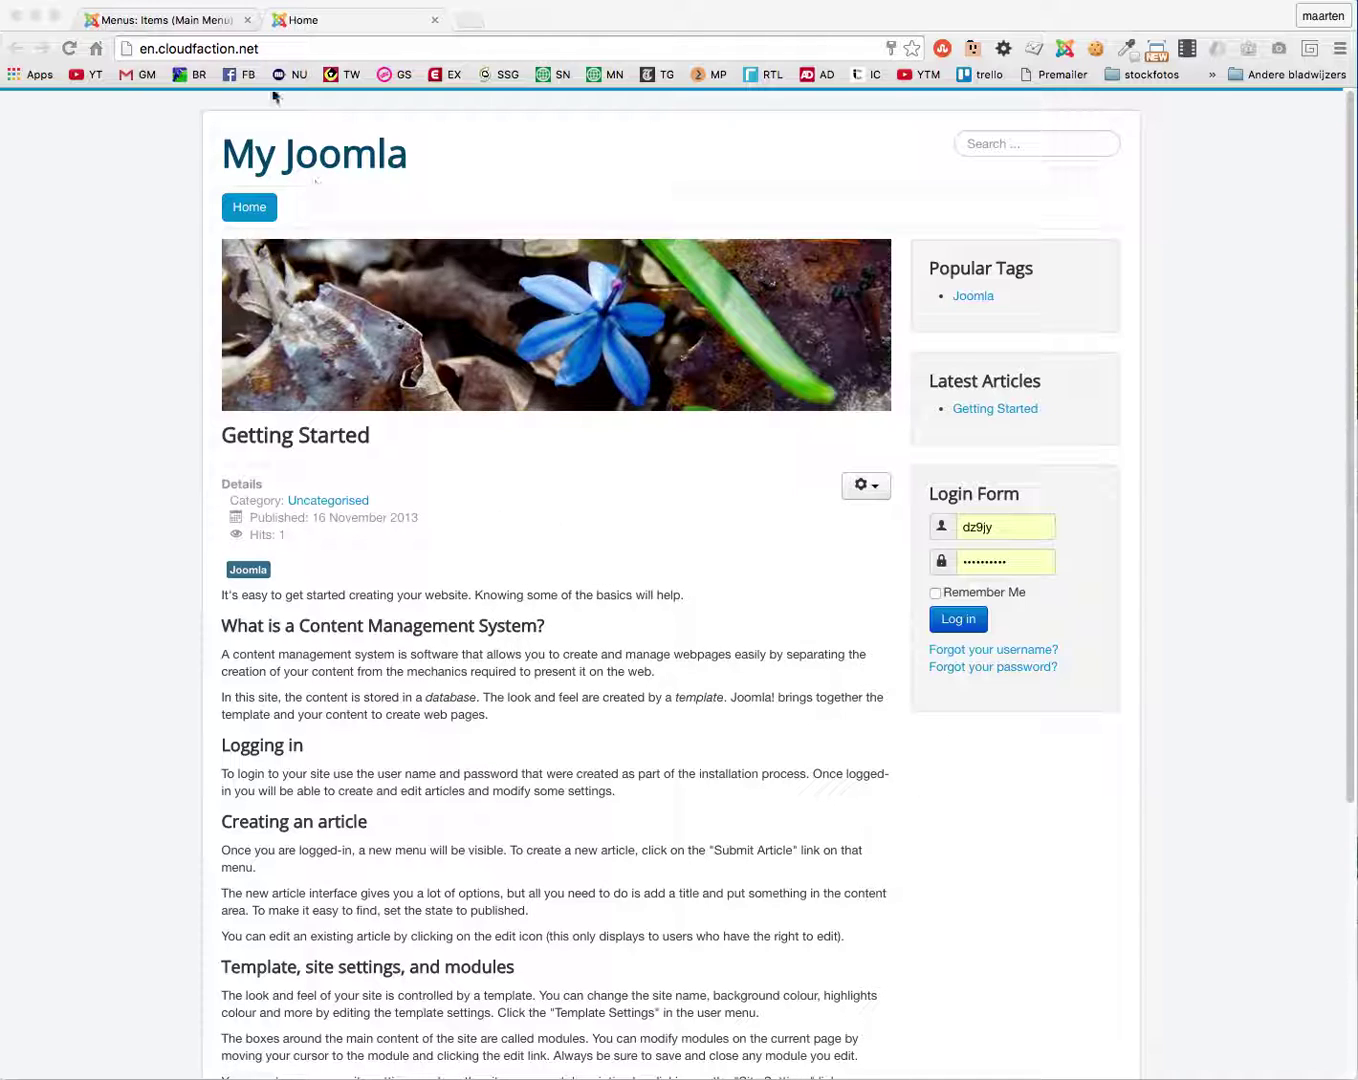
Return to the administrator tab and open the Extensions: Install page
{"action": "left_click", "coordinate": [215, 22]}
{"action": "left_click", "coordinate": [526, 104]}
{"action": "left_click", "coordinate": [537, 140]}
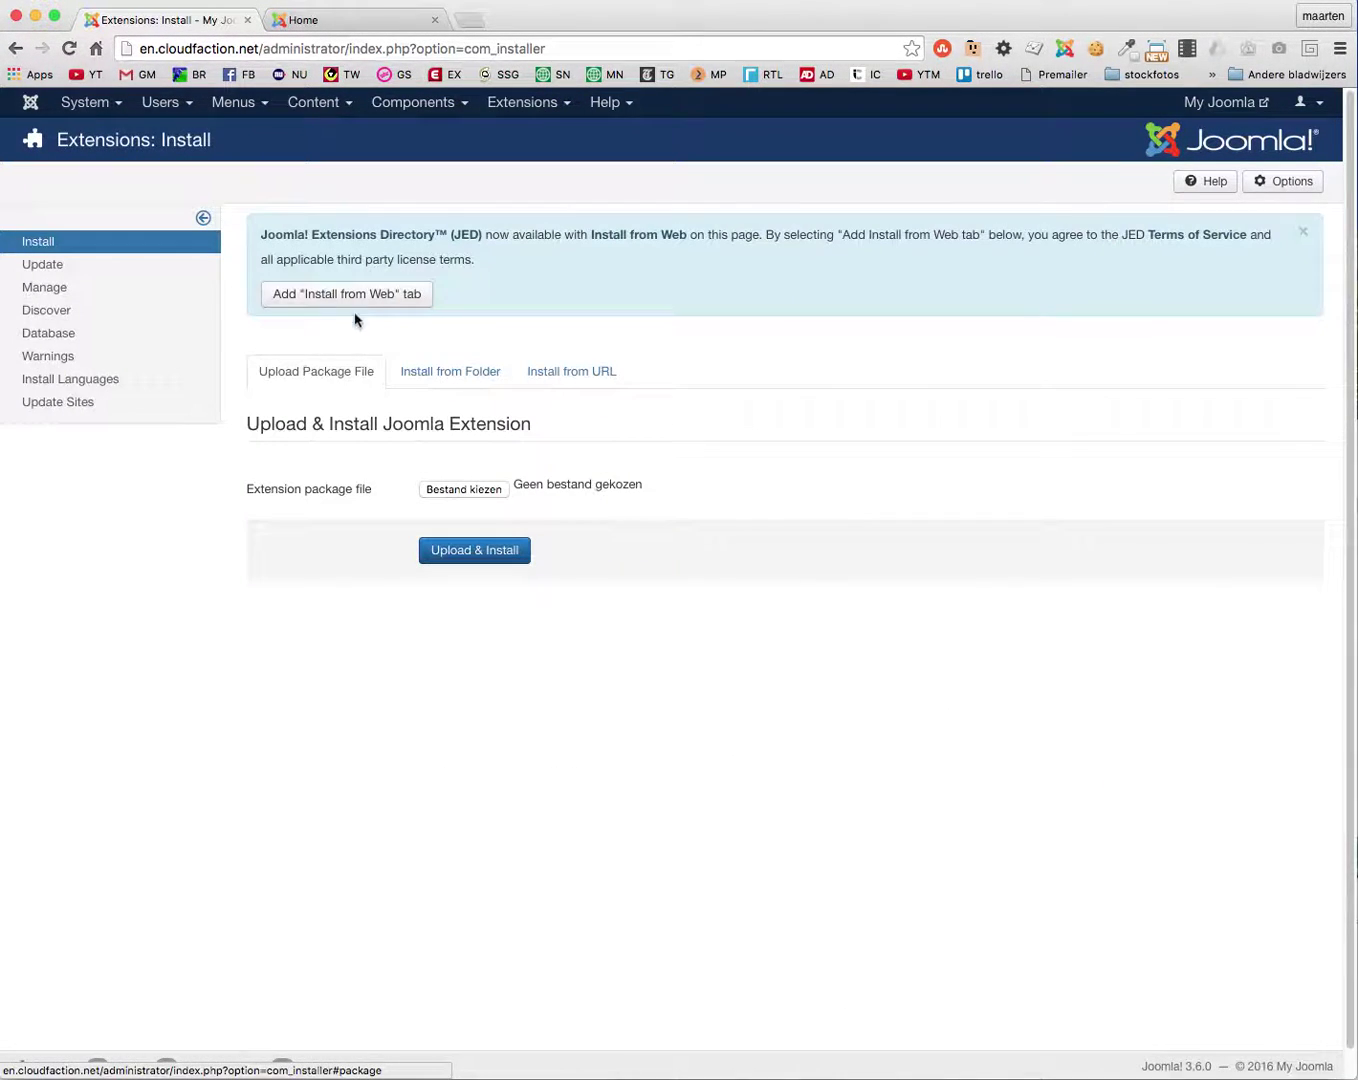
Upload and install the com_rsform-v1.51.14 (5).zip component package from Downloads
{"action": "left_click", "coordinate": [472, 369]}
{"action": "left_click", "coordinate": [352, 373]}
{"action": "left_click", "coordinate": [432, 490]}
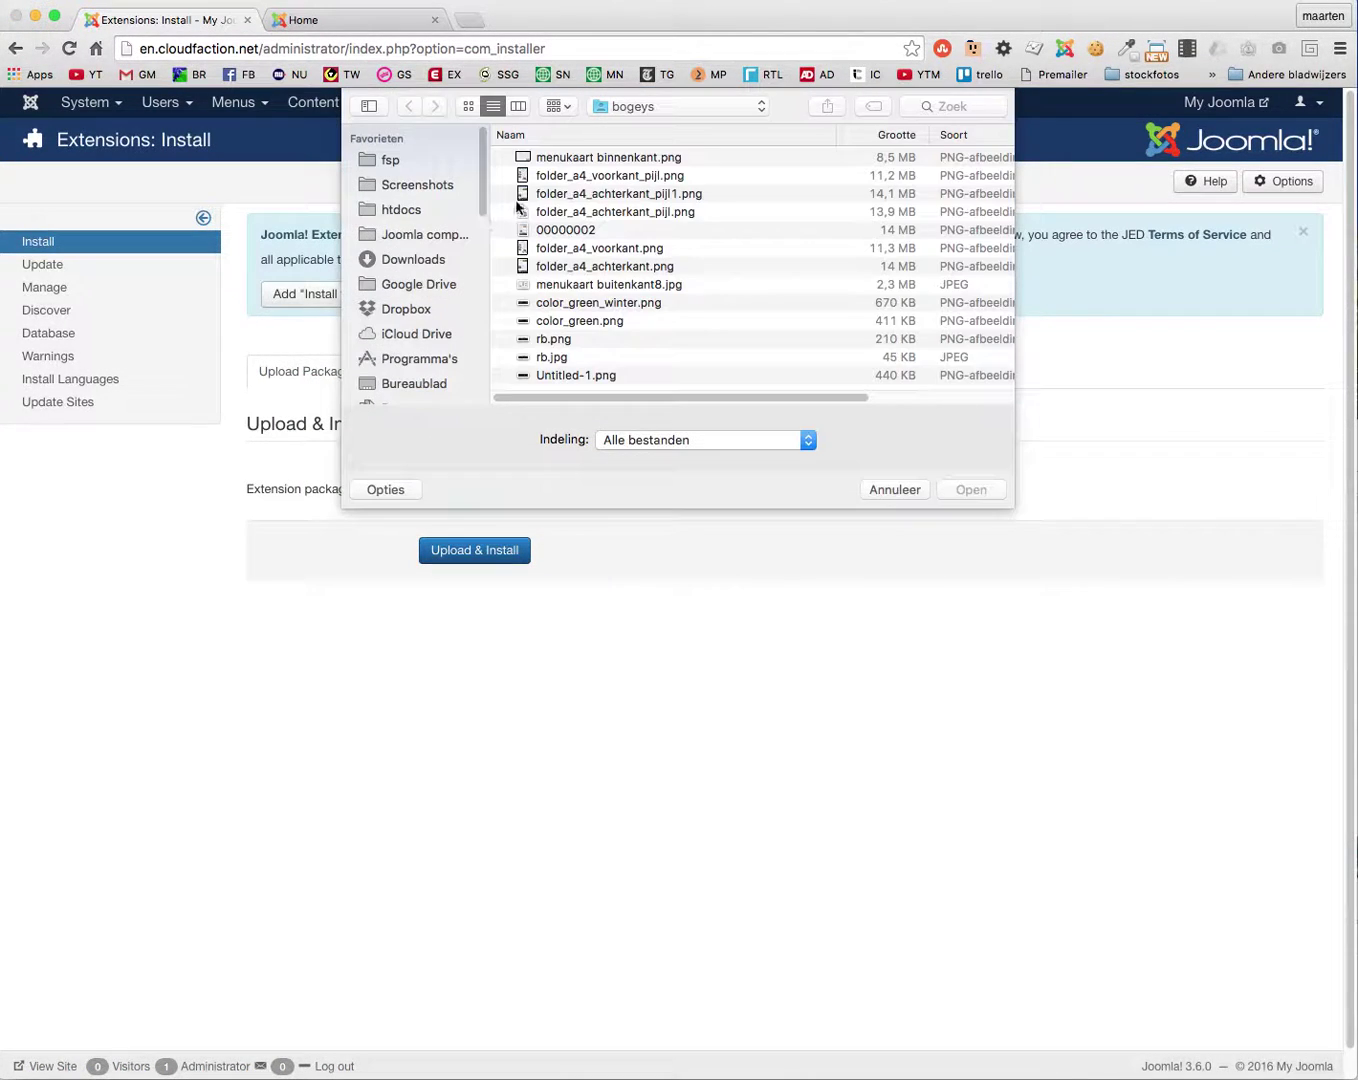
{"action": "left_click", "coordinate": [411, 362]}
{"action": "left_click", "coordinate": [413, 258]}
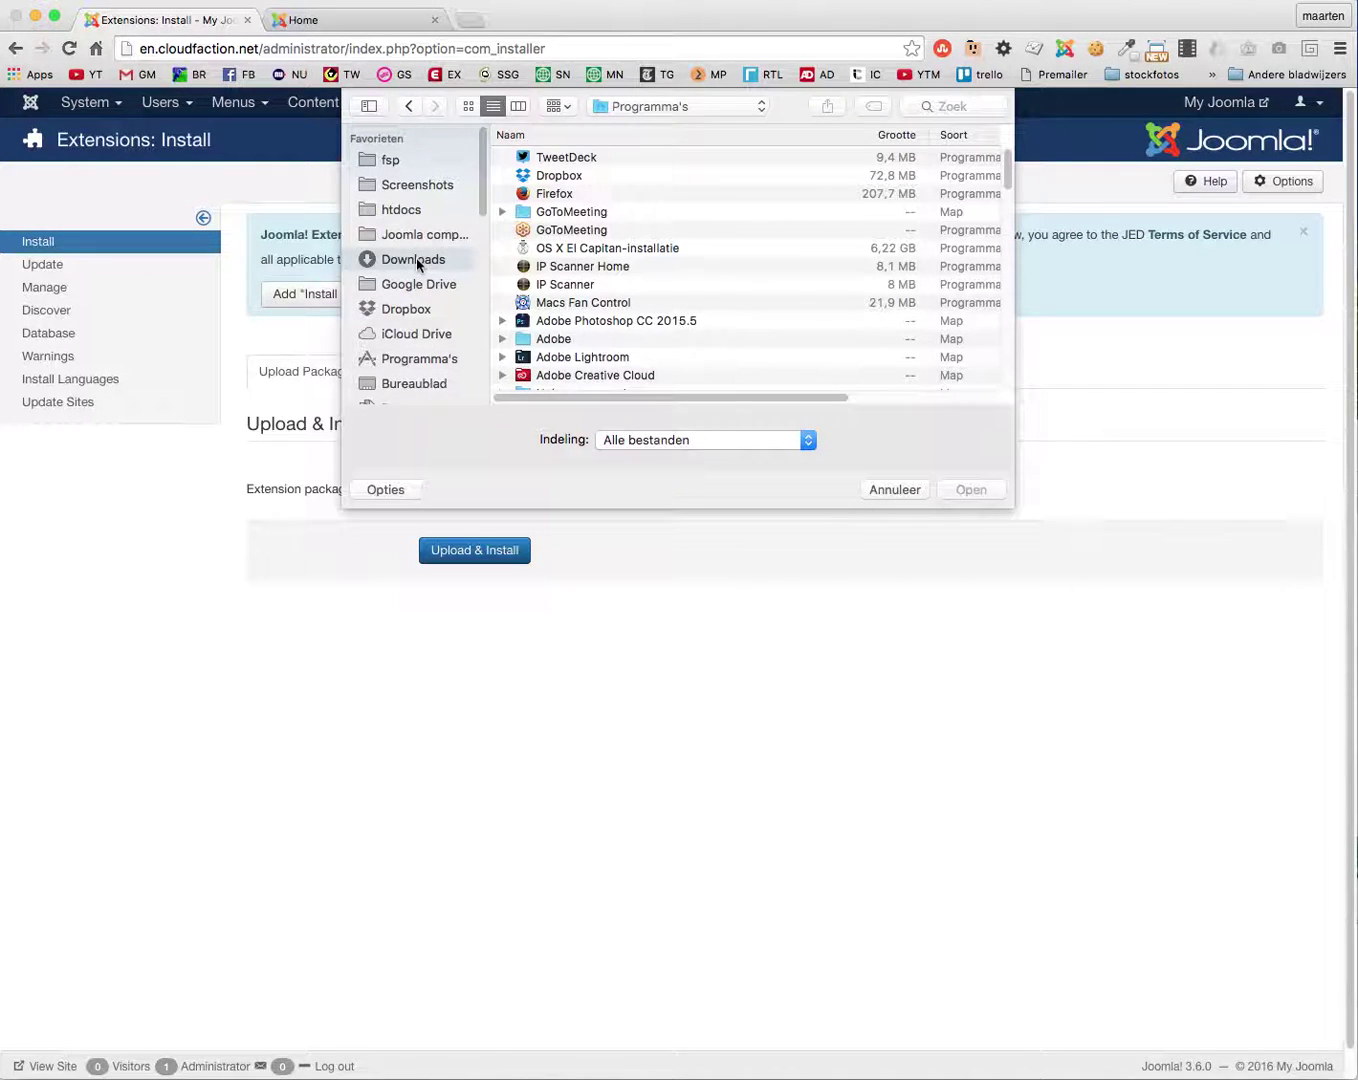
{"action": "double_click", "coordinate": [634, 195]}
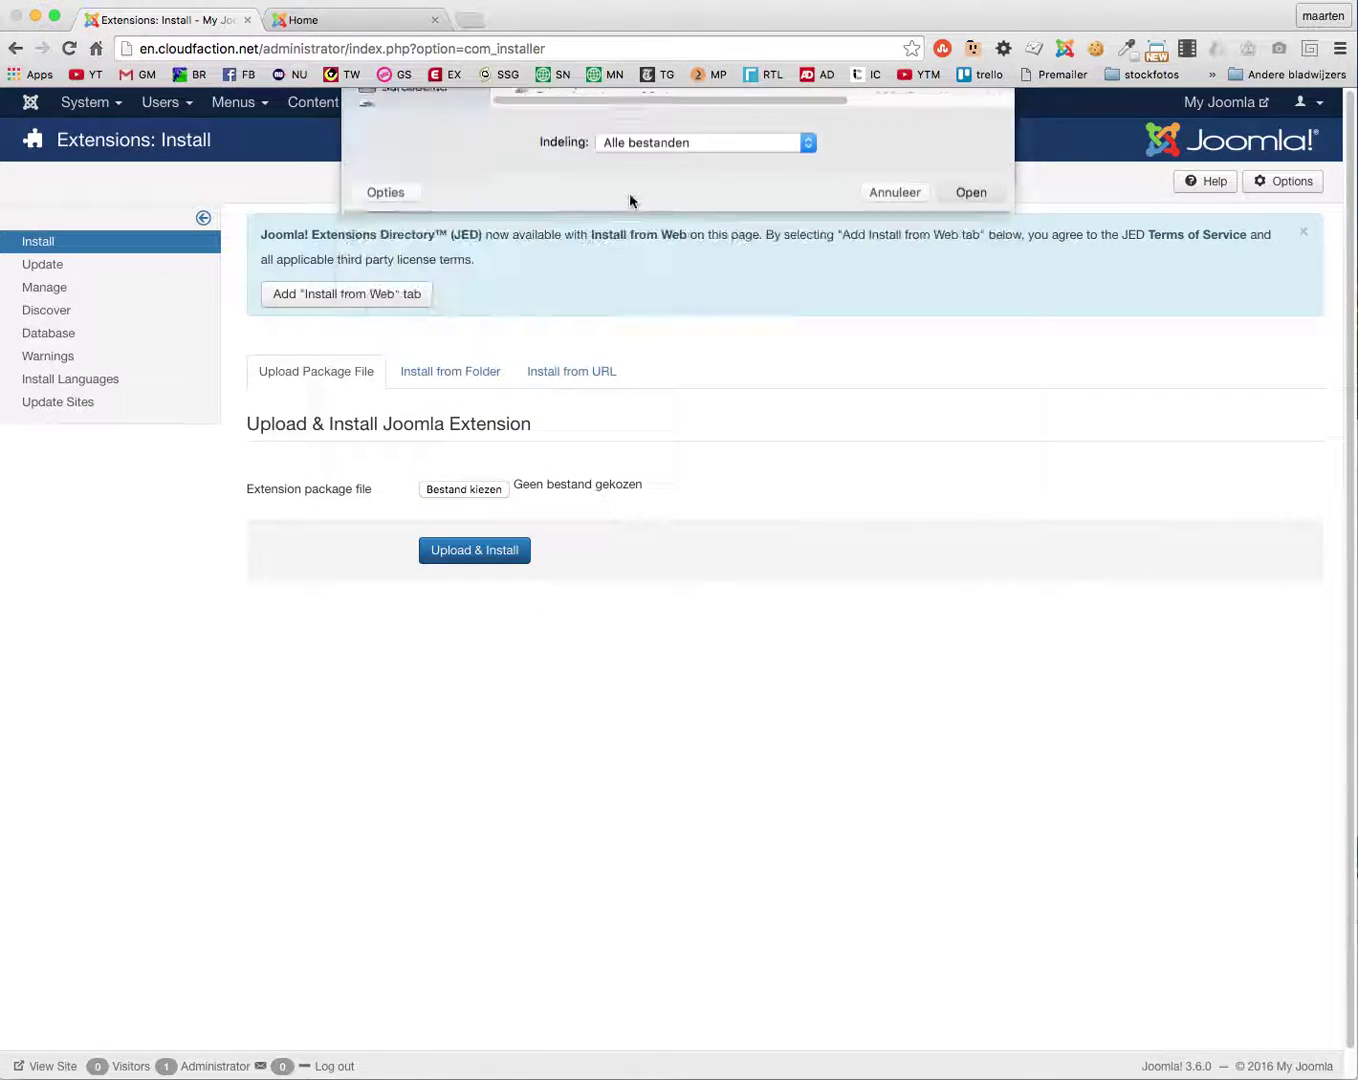
{"action": "left_click", "coordinate": [502, 553]}
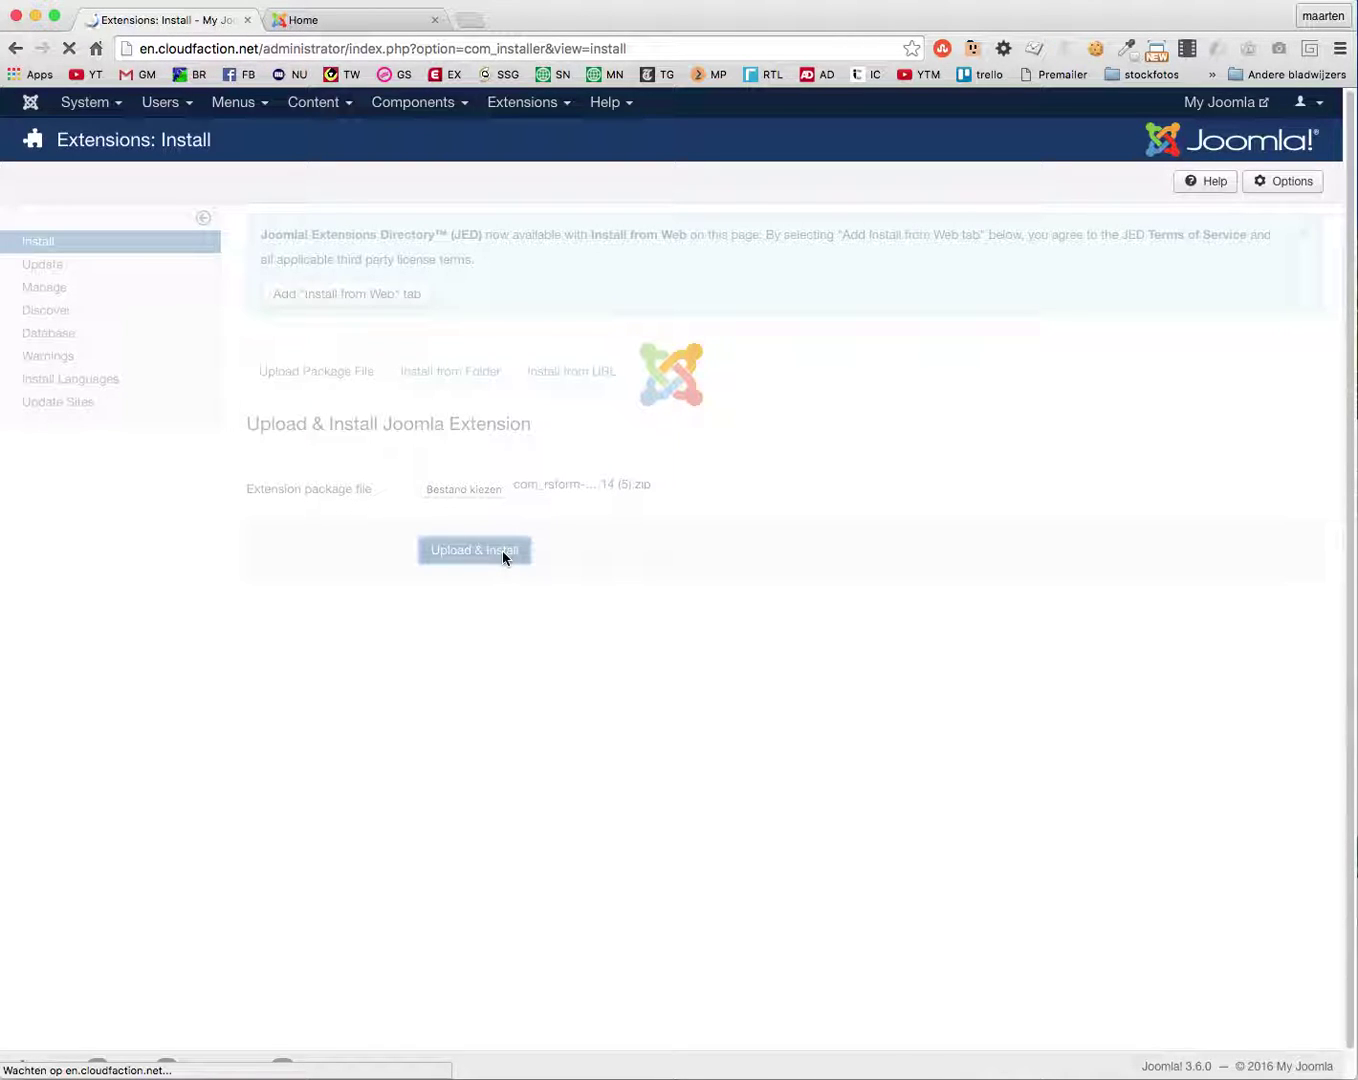
Upload and install the mod_rsform_list-v1.51.0 (2).zip module package
{"action": "left_click", "coordinate": [499, 815]}
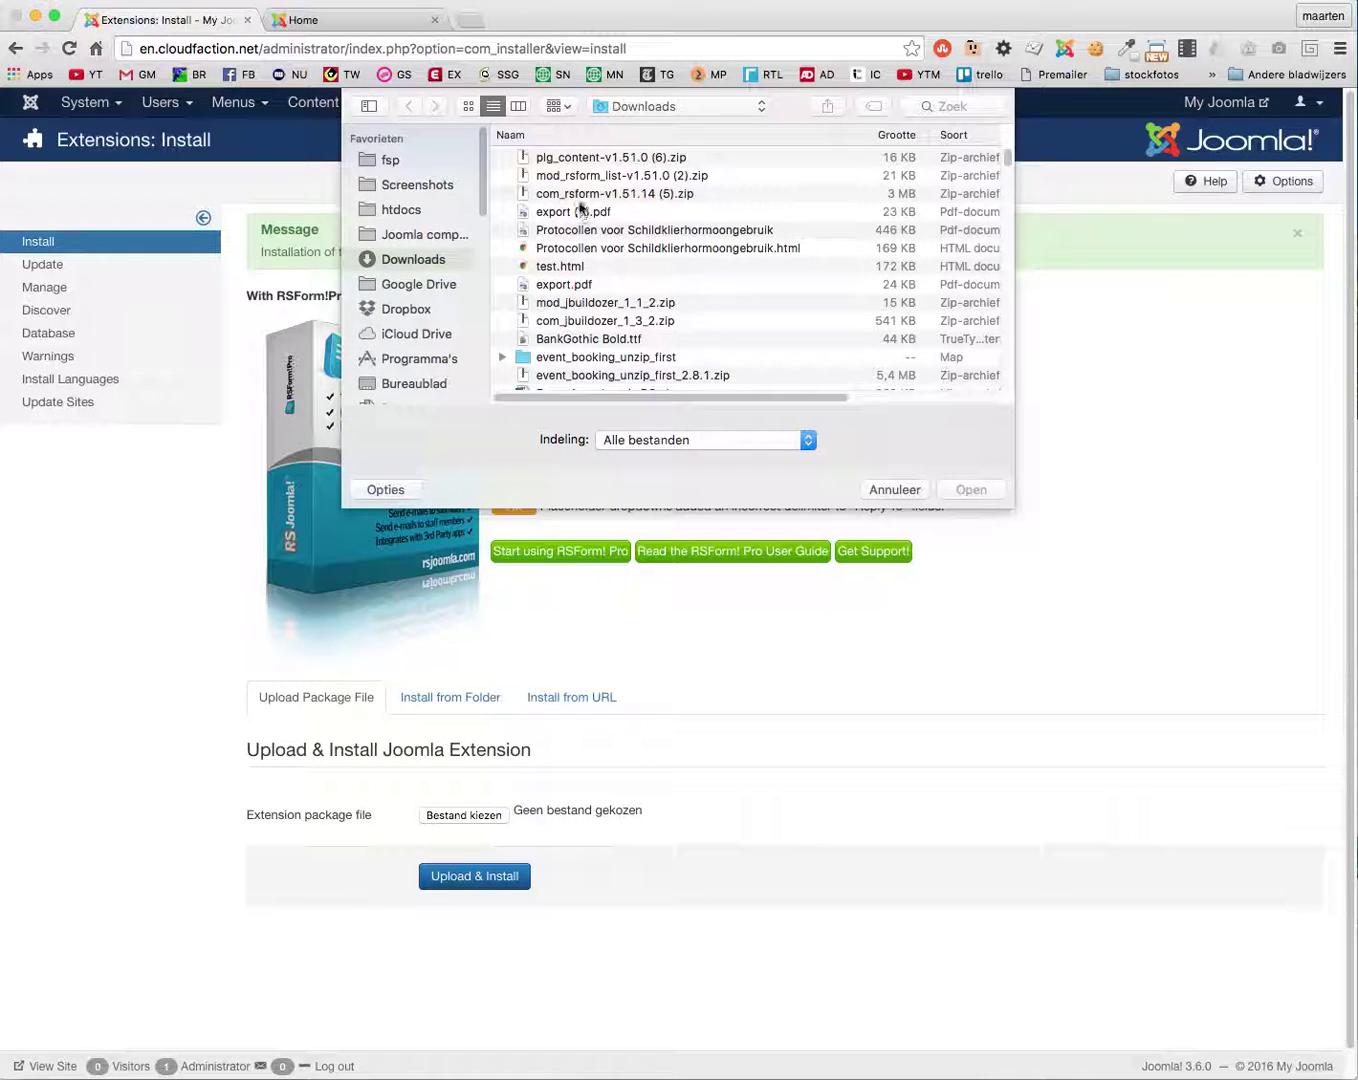
{"action": "double_click", "coordinate": [588, 177]}
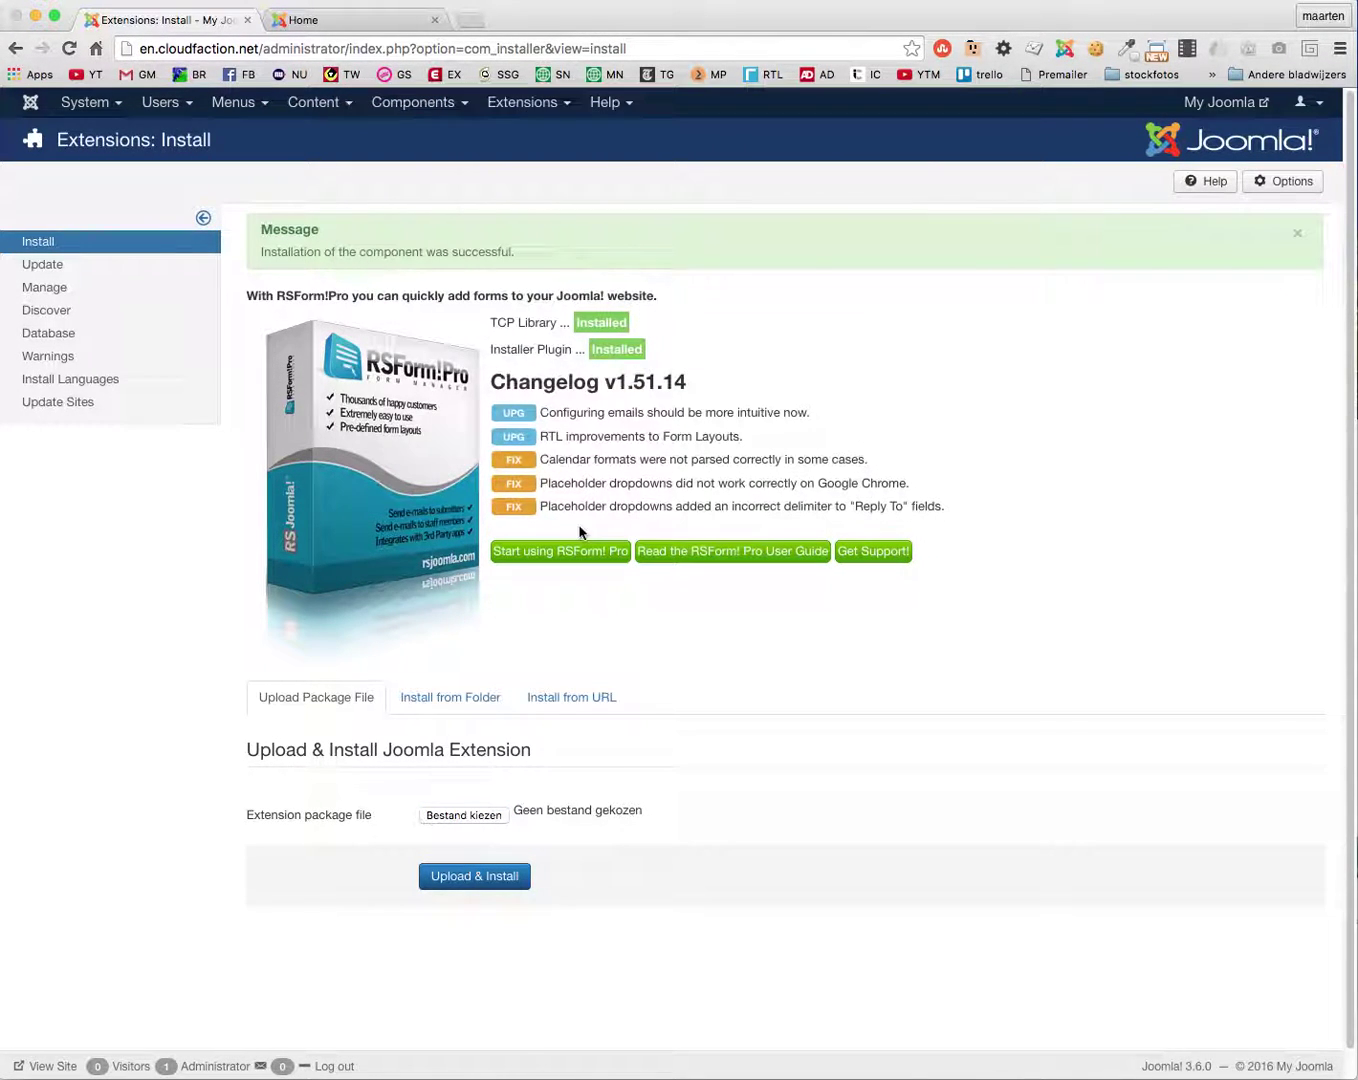
{"action": "left_click", "coordinate": [475, 877]}
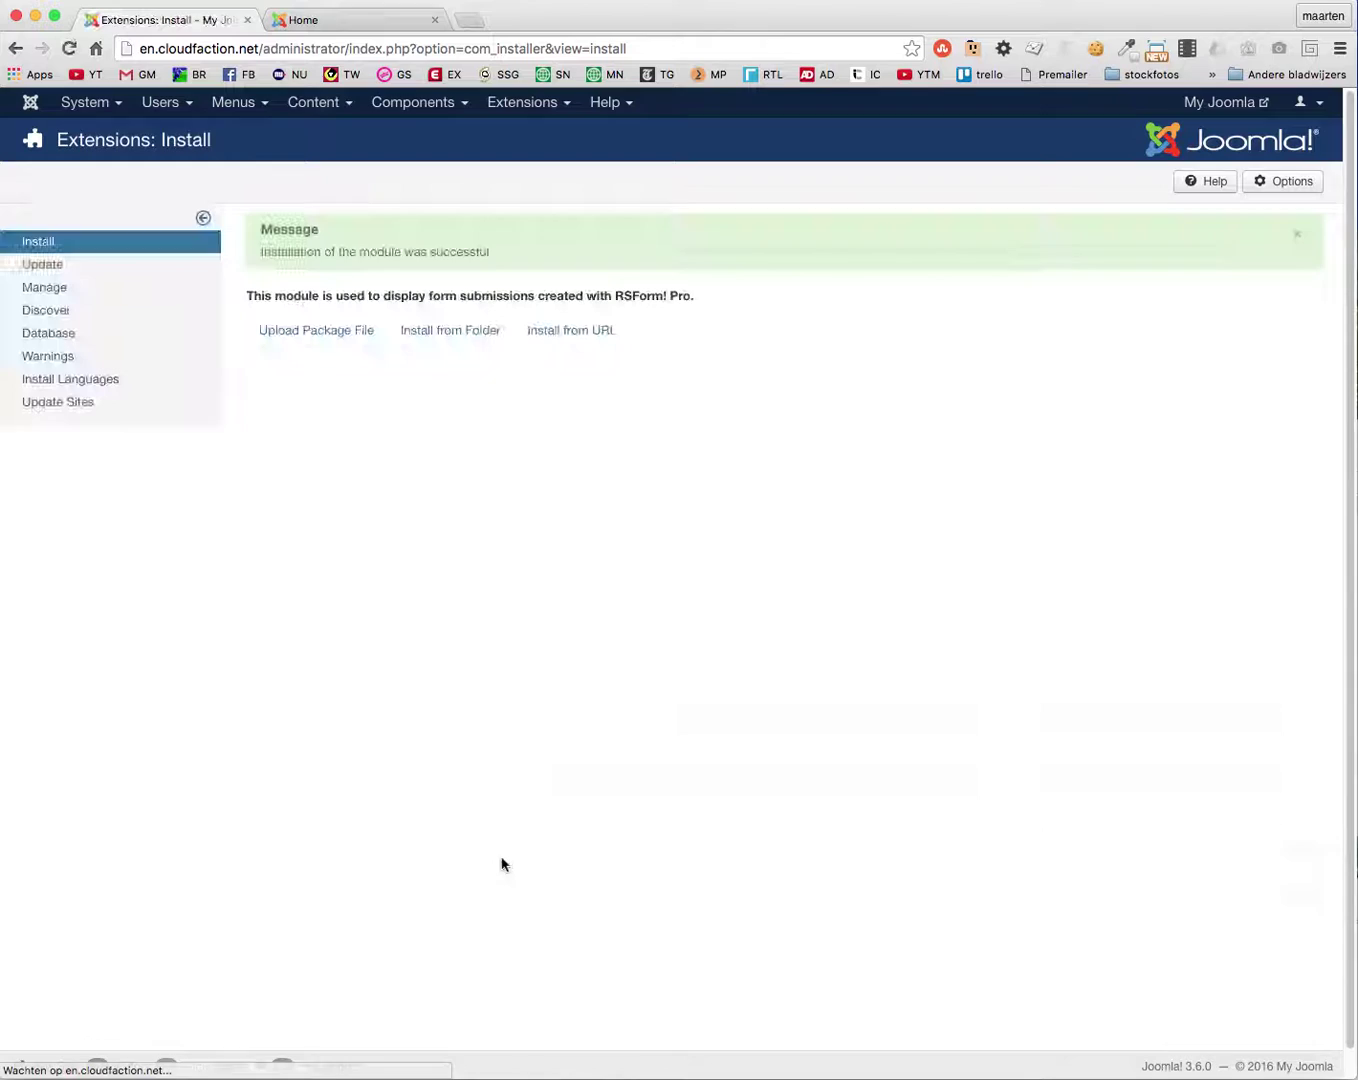
Upload and install the plg_content-v1.51.0 (6).zip content plugin package
{"action": "left_click", "coordinate": [459, 449]}
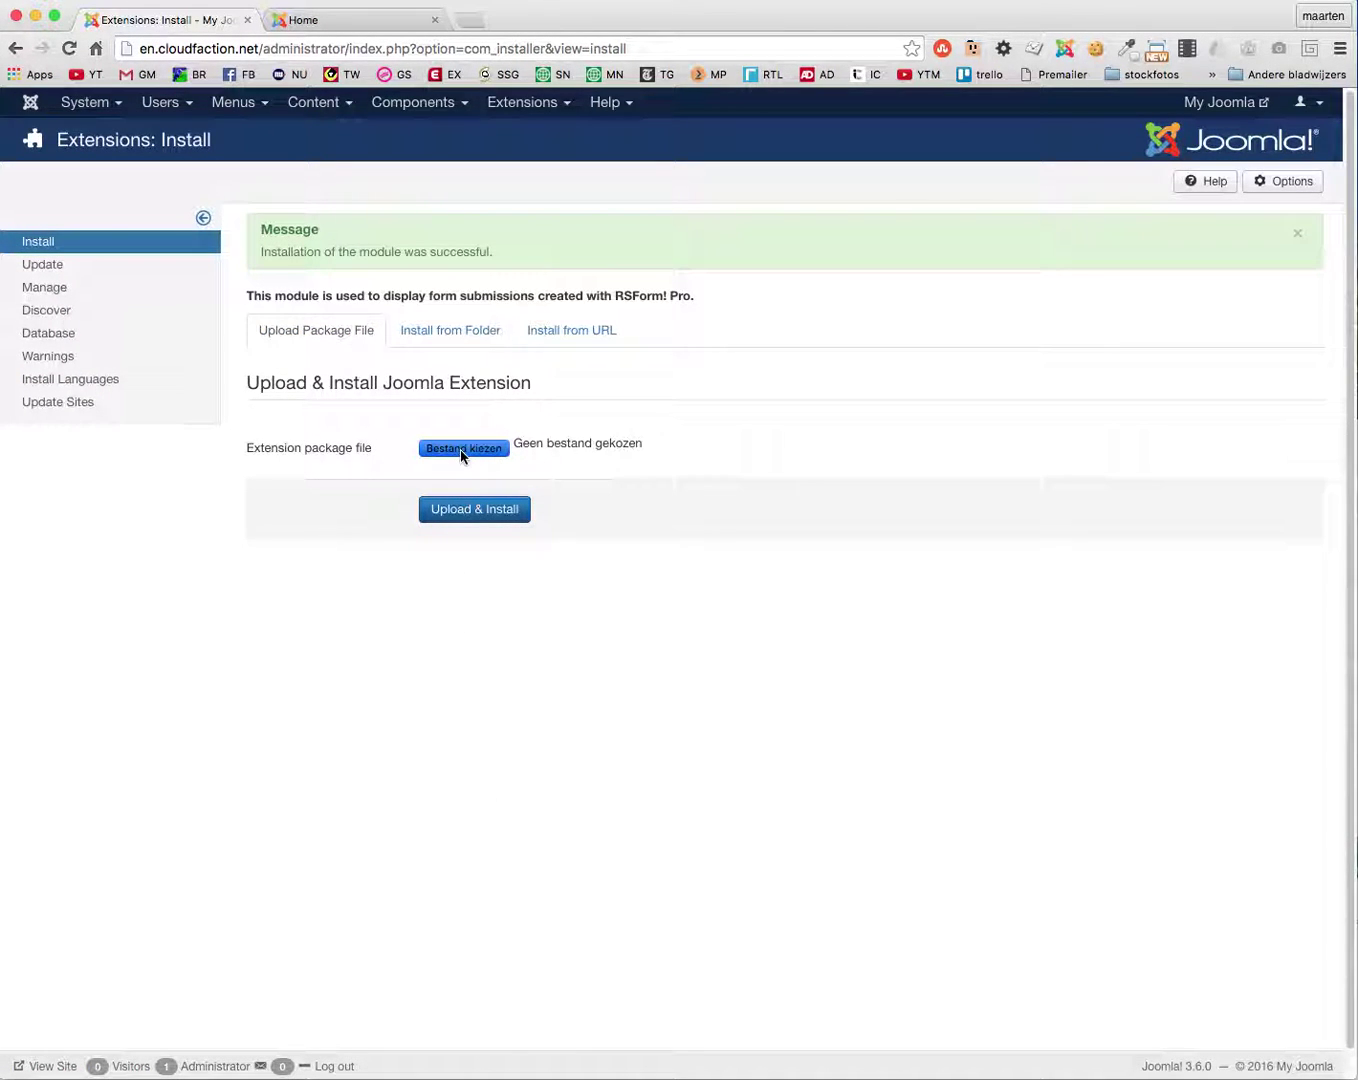
{"action": "double_click", "coordinate": [576, 160]}
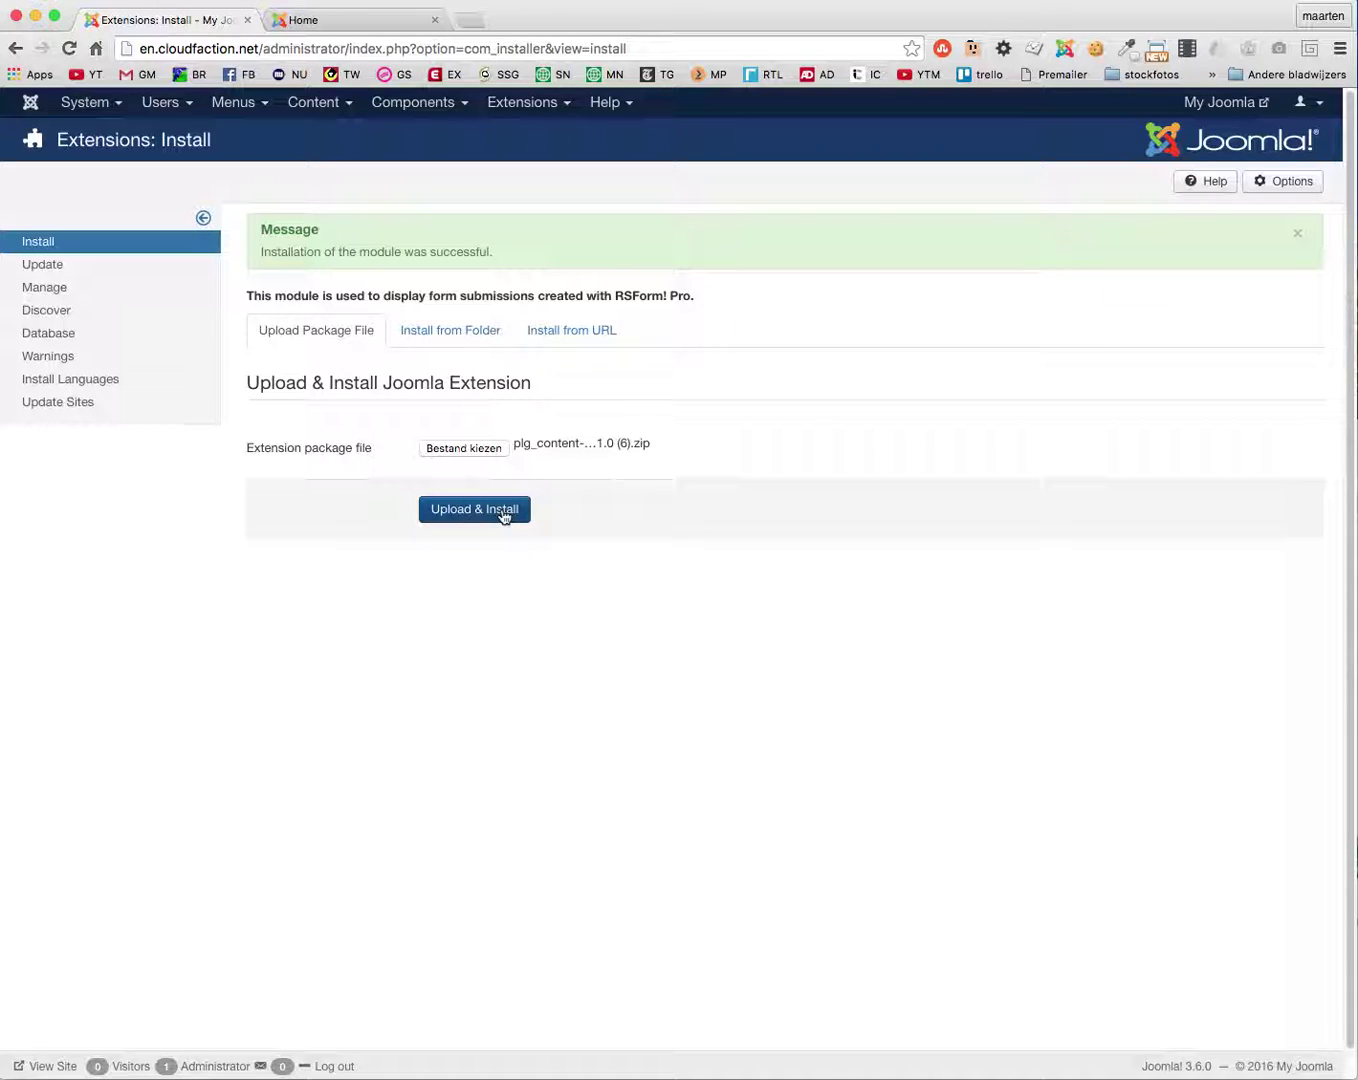
{"action": "left_click", "coordinate": [504, 513]}
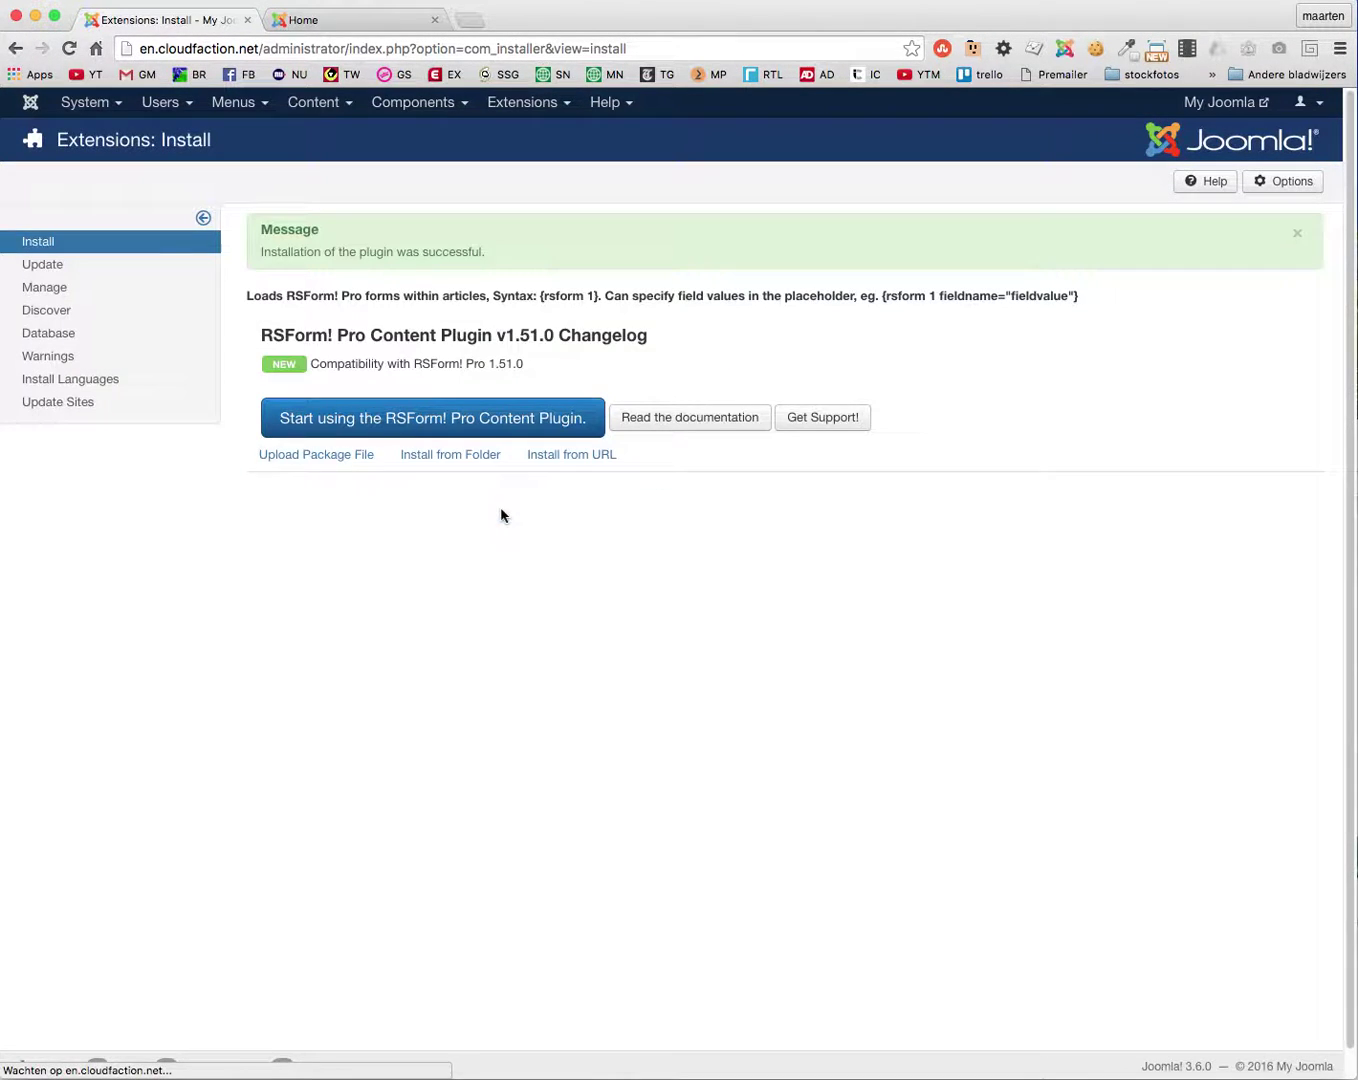
Set the Content - RSForm! Pro plugin's status to Enabled and save it
{"action": "left_click", "coordinate": [459, 425]}
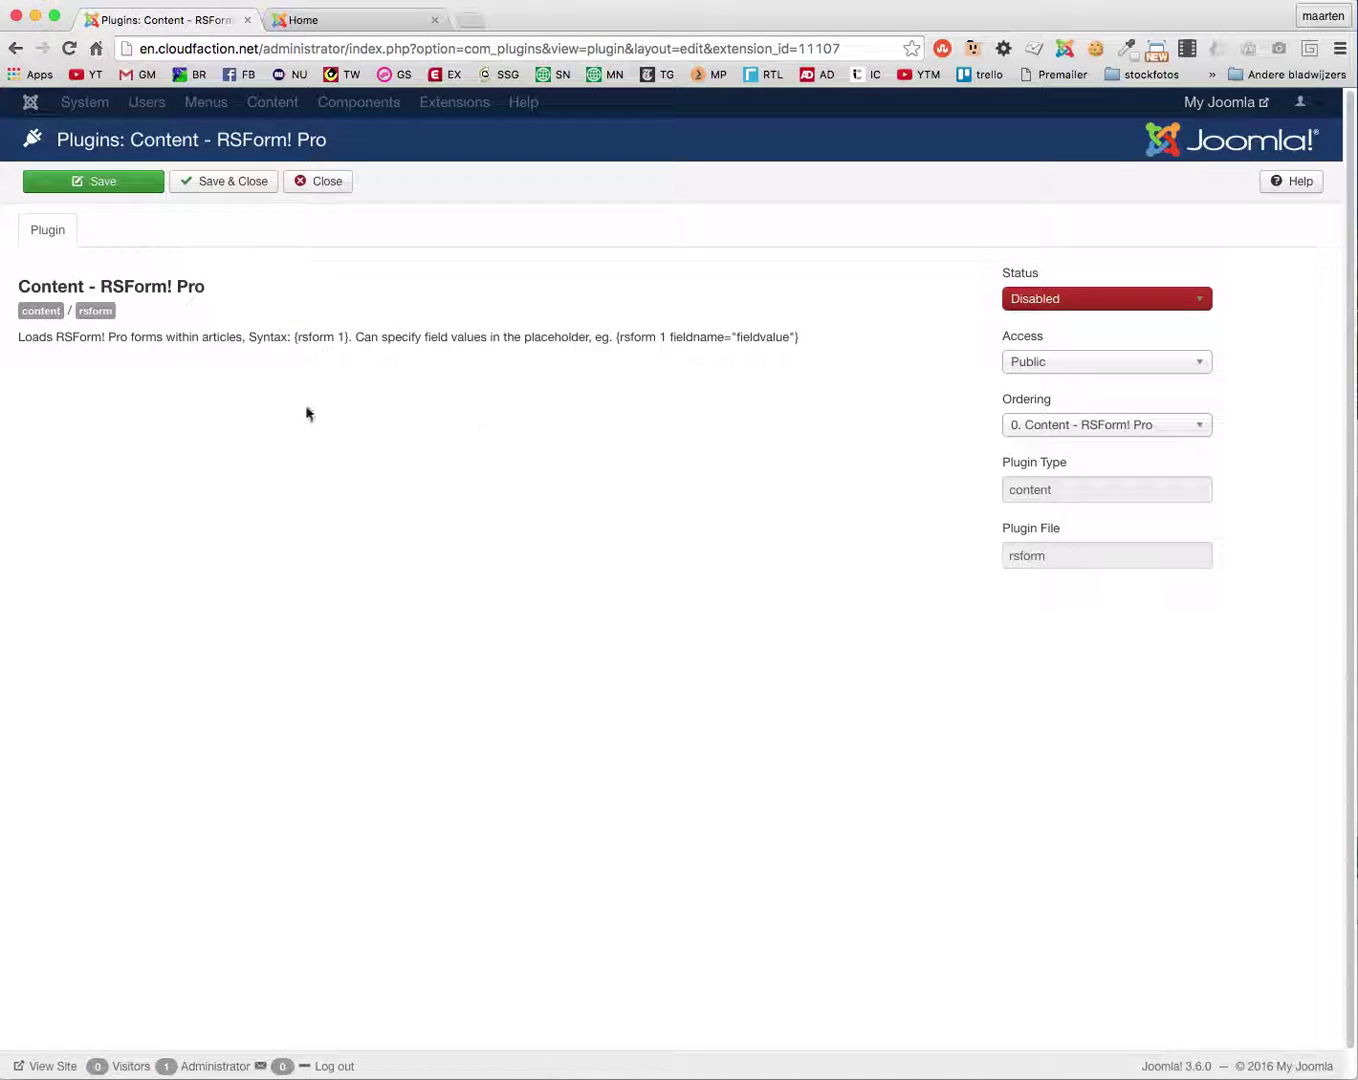
{"action": "left_click", "coordinate": [1068, 296]}
{"action": "left_click", "coordinate": [1051, 319]}
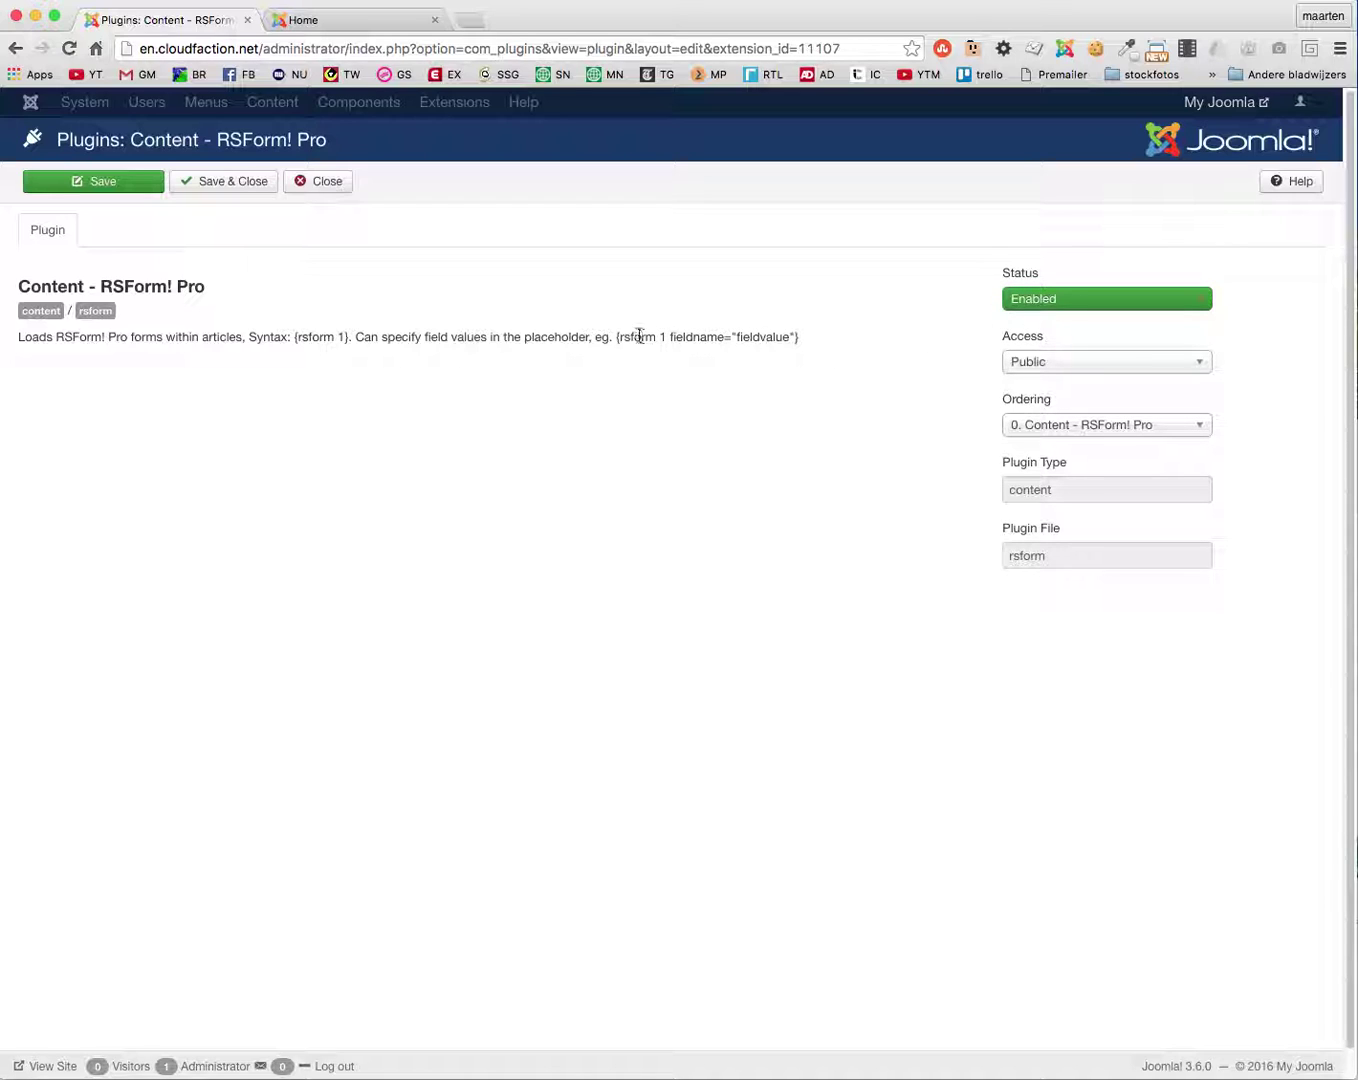
{"action": "left_click_drag", "start_coordinate": [624, 336], "coordinate": [680, 339]}
{"action": "left_click", "coordinate": [240, 183]}
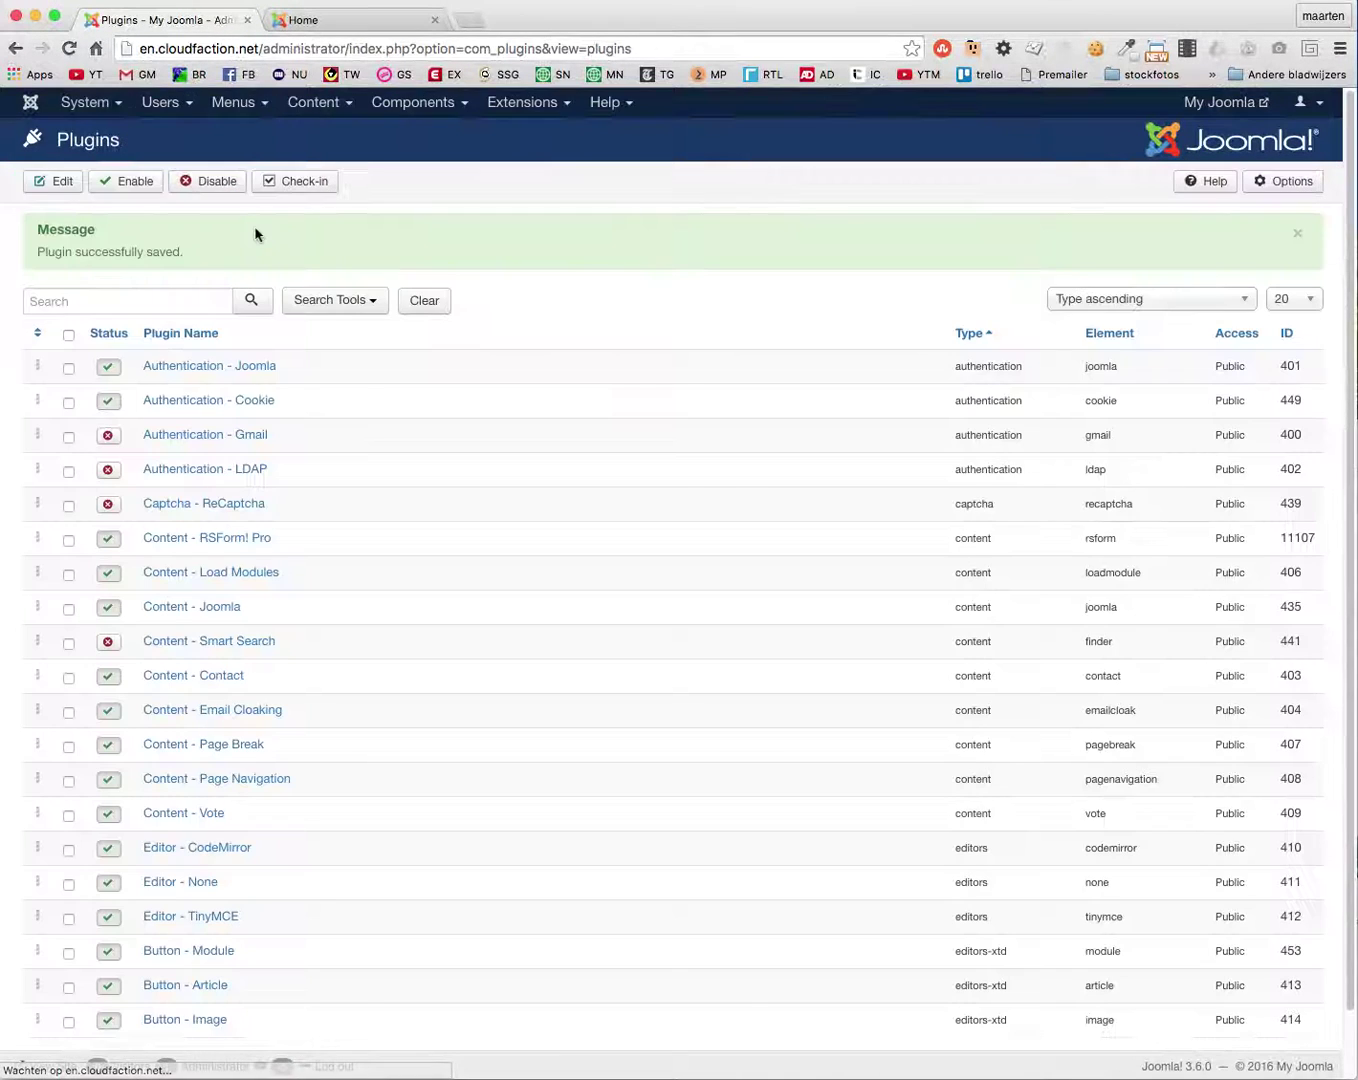
{"action": "left_click", "coordinate": [447, 104]}
Delete both example forms in RSForm! Pro Manage Forms and start a new empty form
{"action": "mouse_move", "coordinate": [437, 226]}
{"action": "mouse_move", "coordinate": [437, 297]}
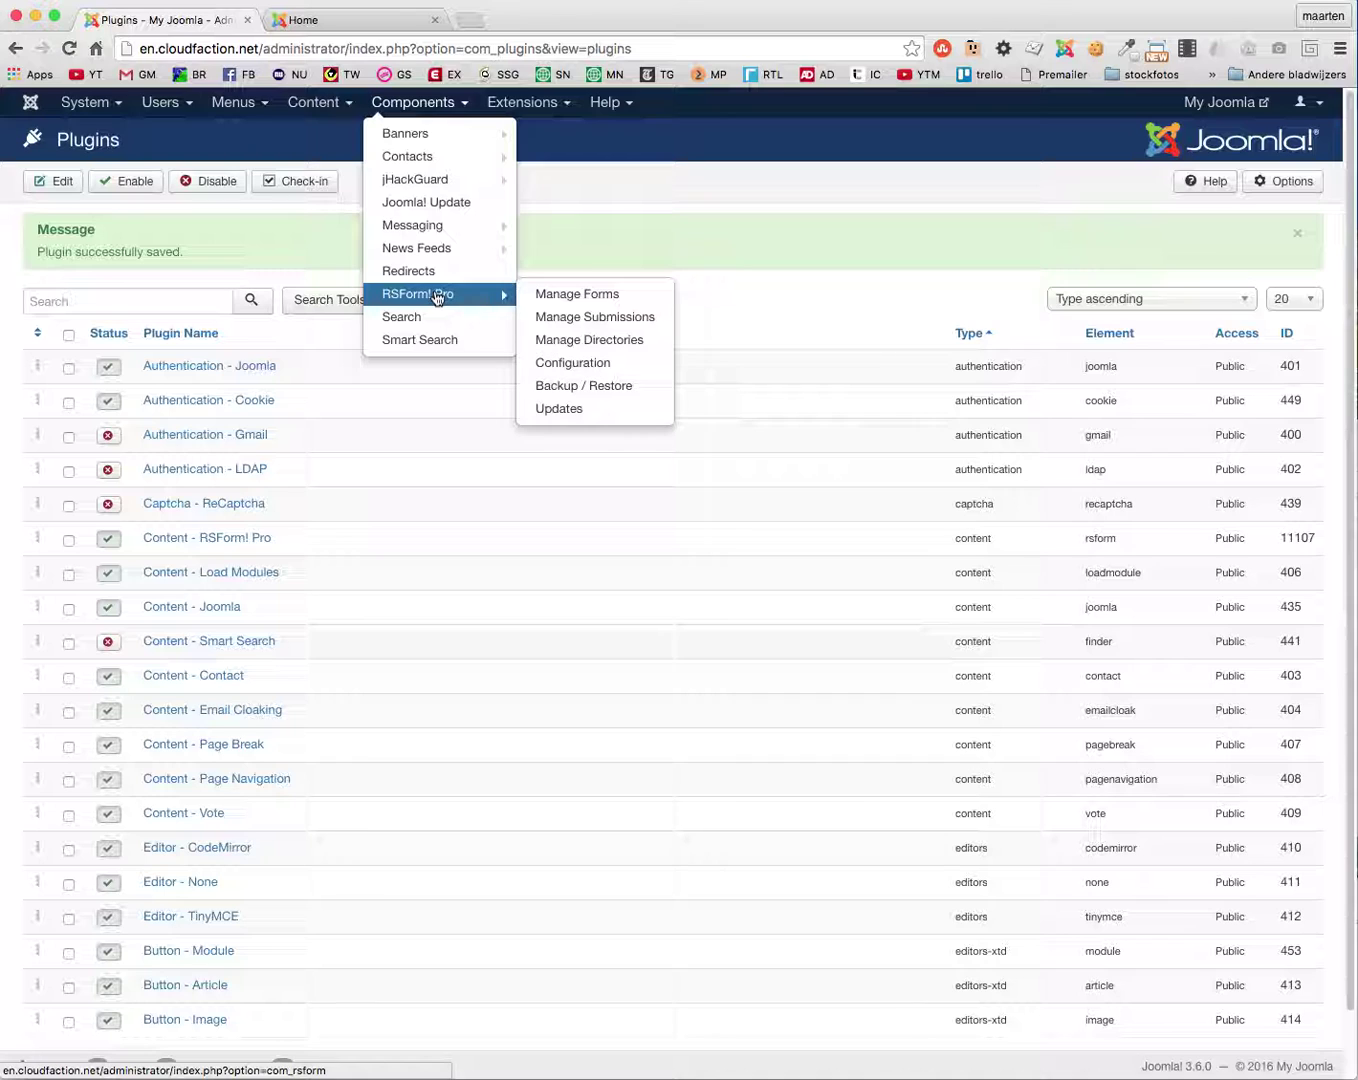
{"action": "left_click", "coordinate": [562, 294]}
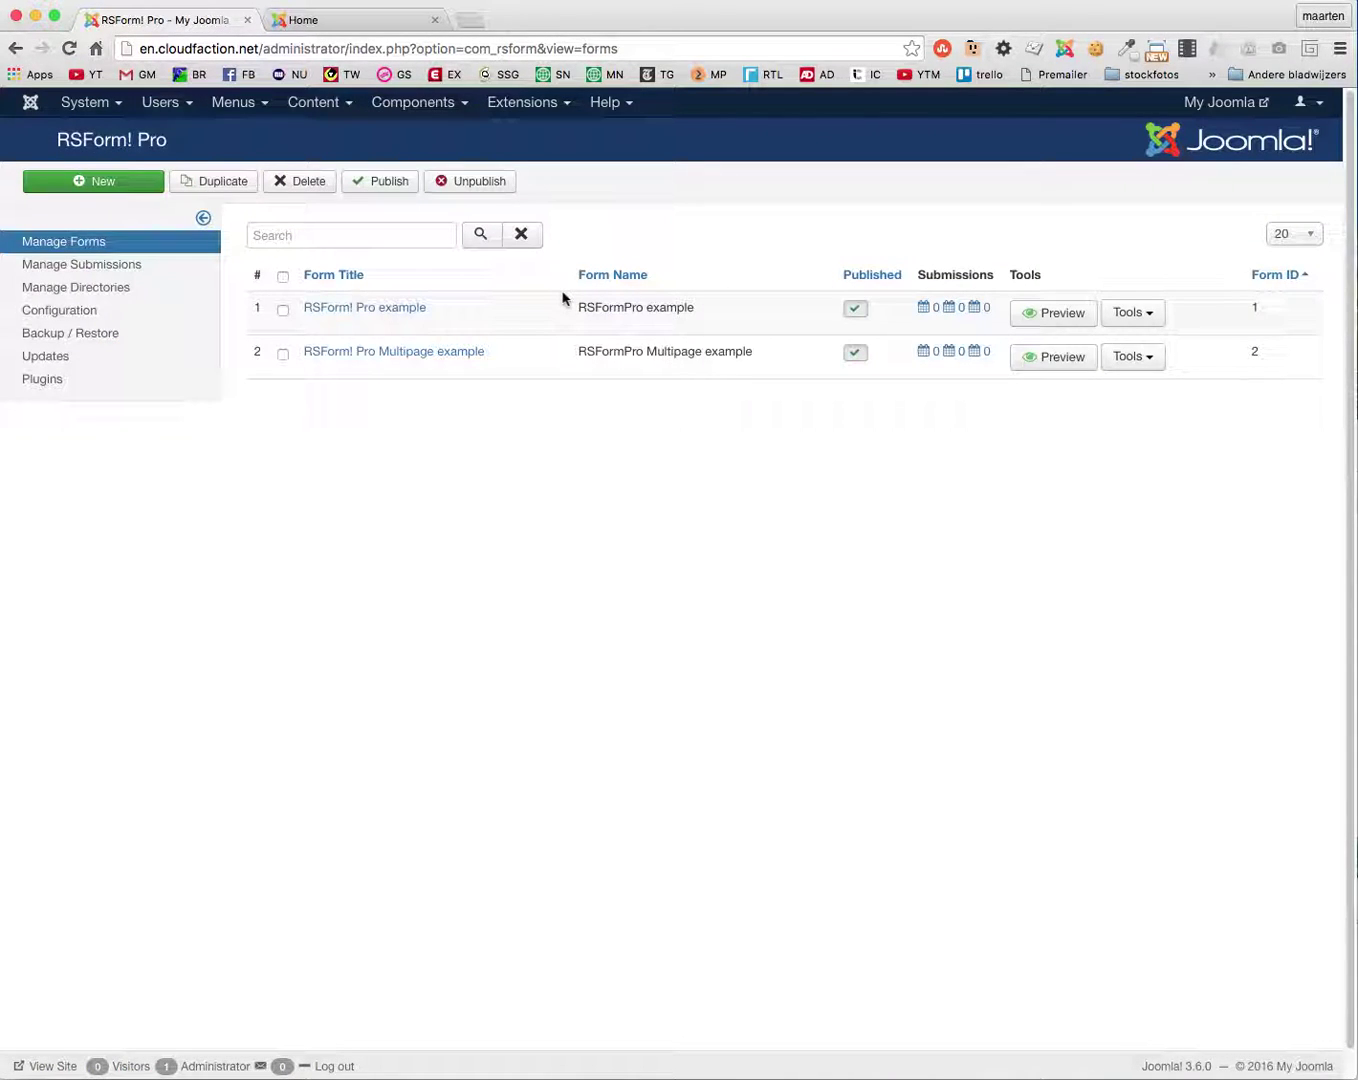
{"action": "left_click", "coordinate": [283, 276]}
{"action": "left_click", "coordinate": [305, 180]}
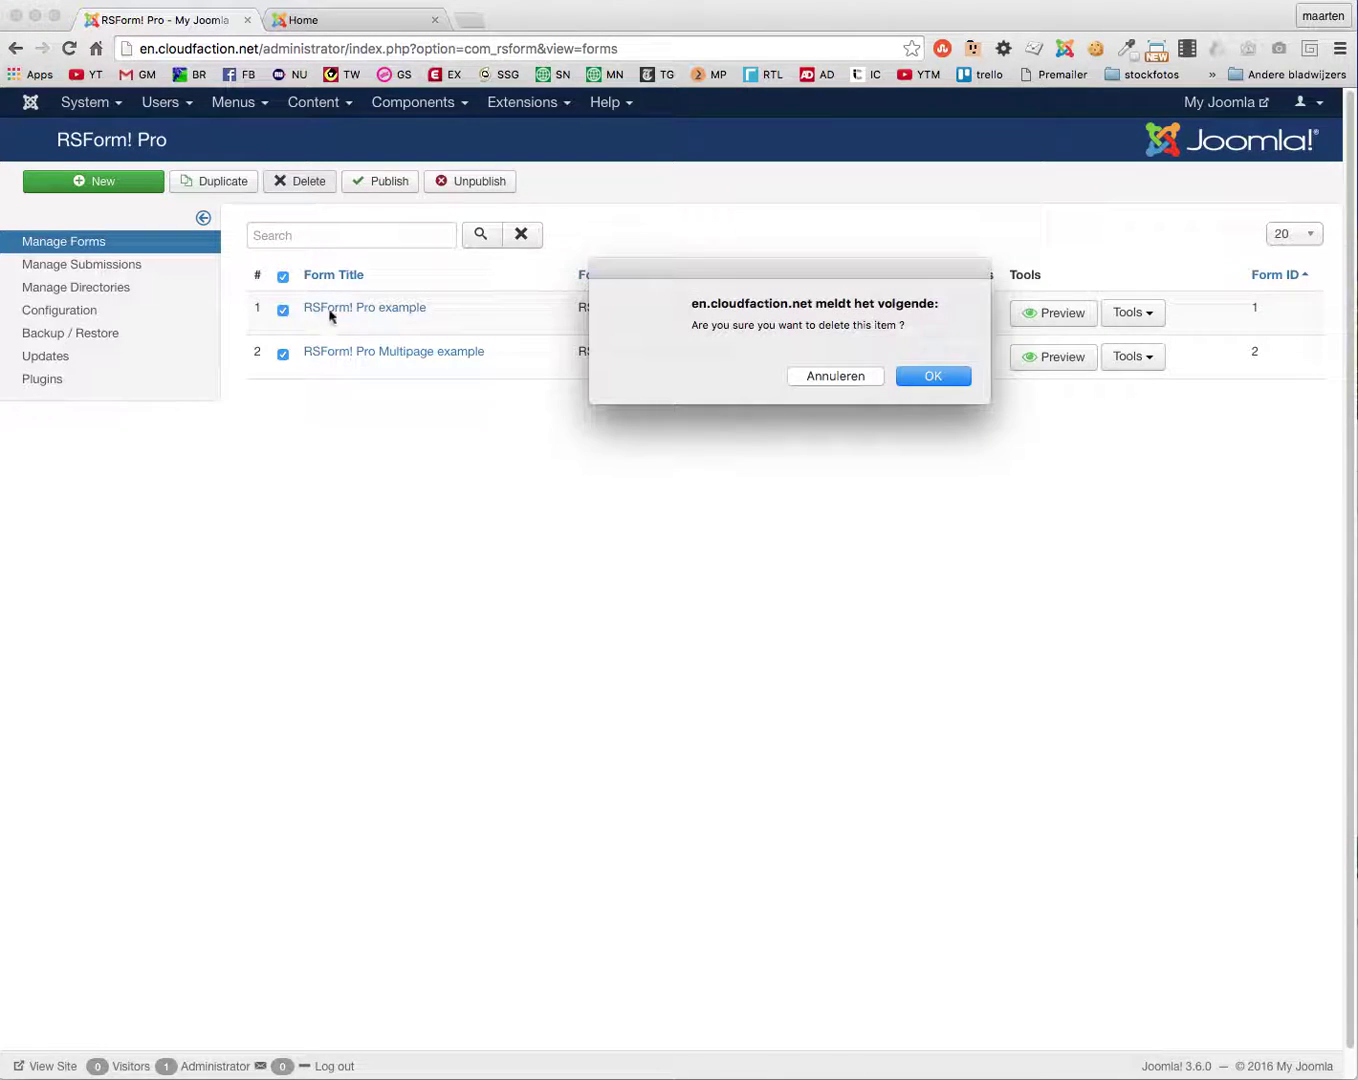
{"action": "left_click", "coordinate": [962, 377]}
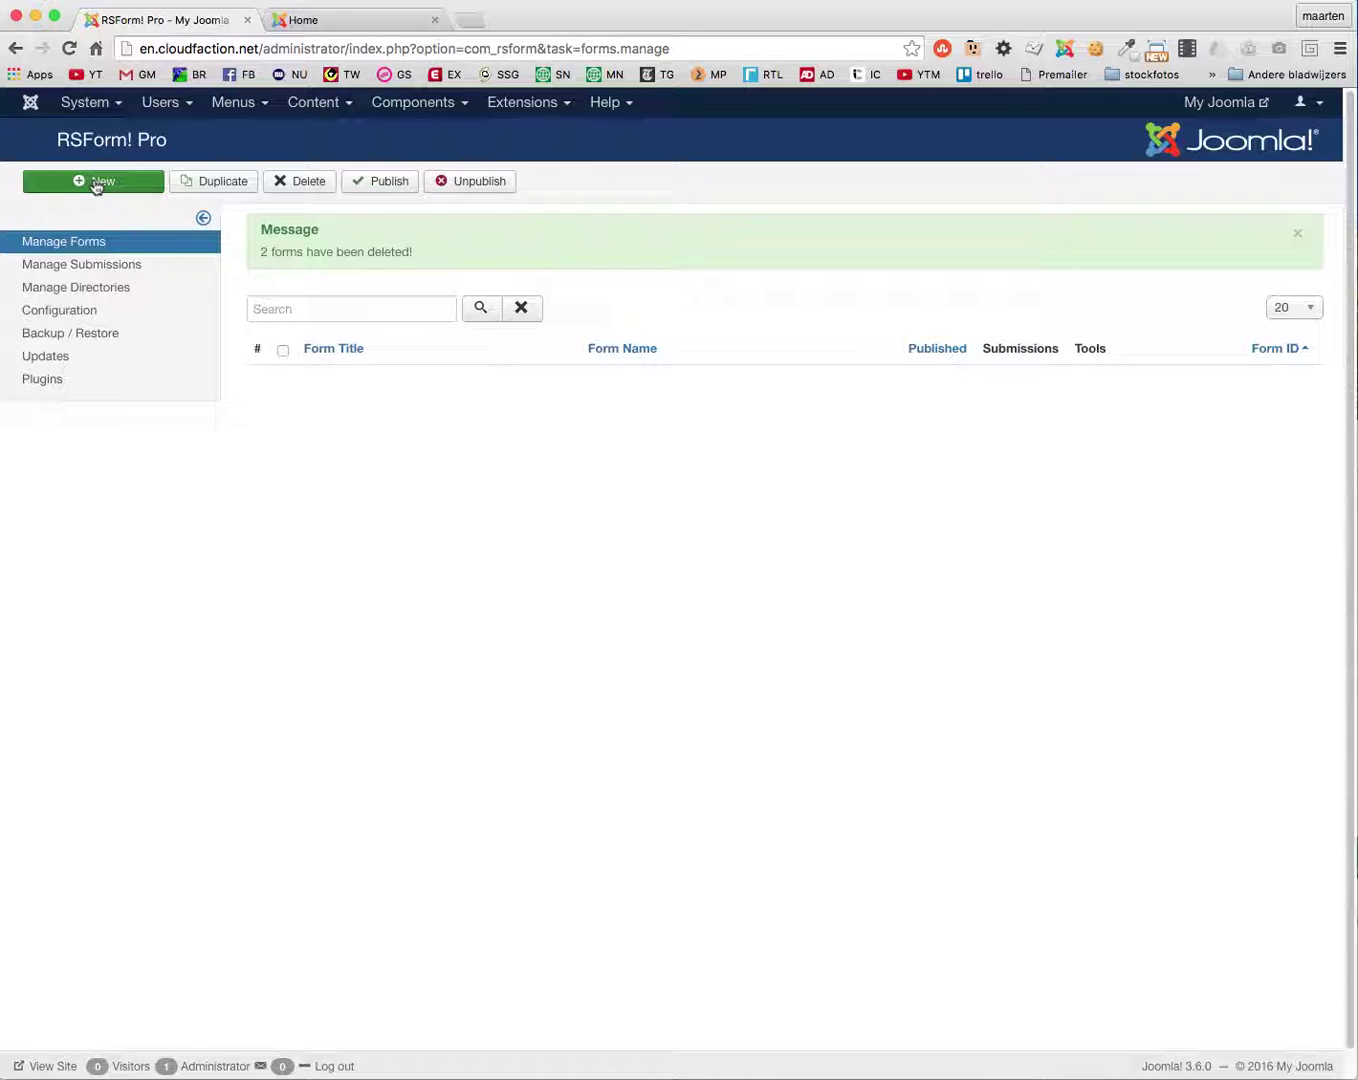
{"action": "left_click", "coordinate": [95, 184]}
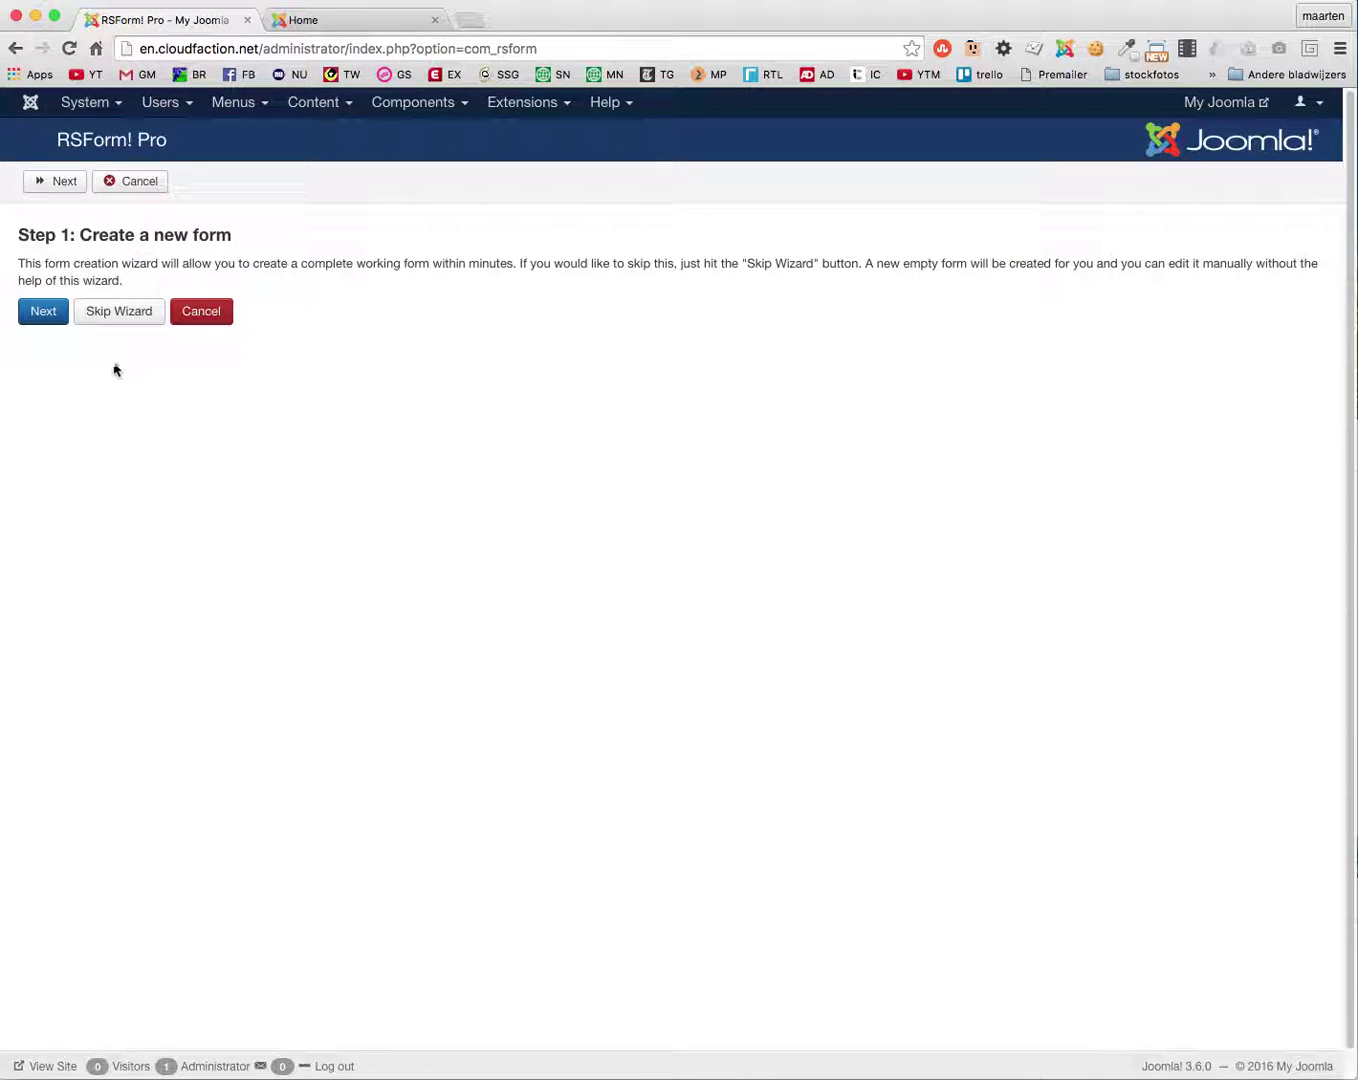
{"action": "left_click", "coordinate": [118, 311]}
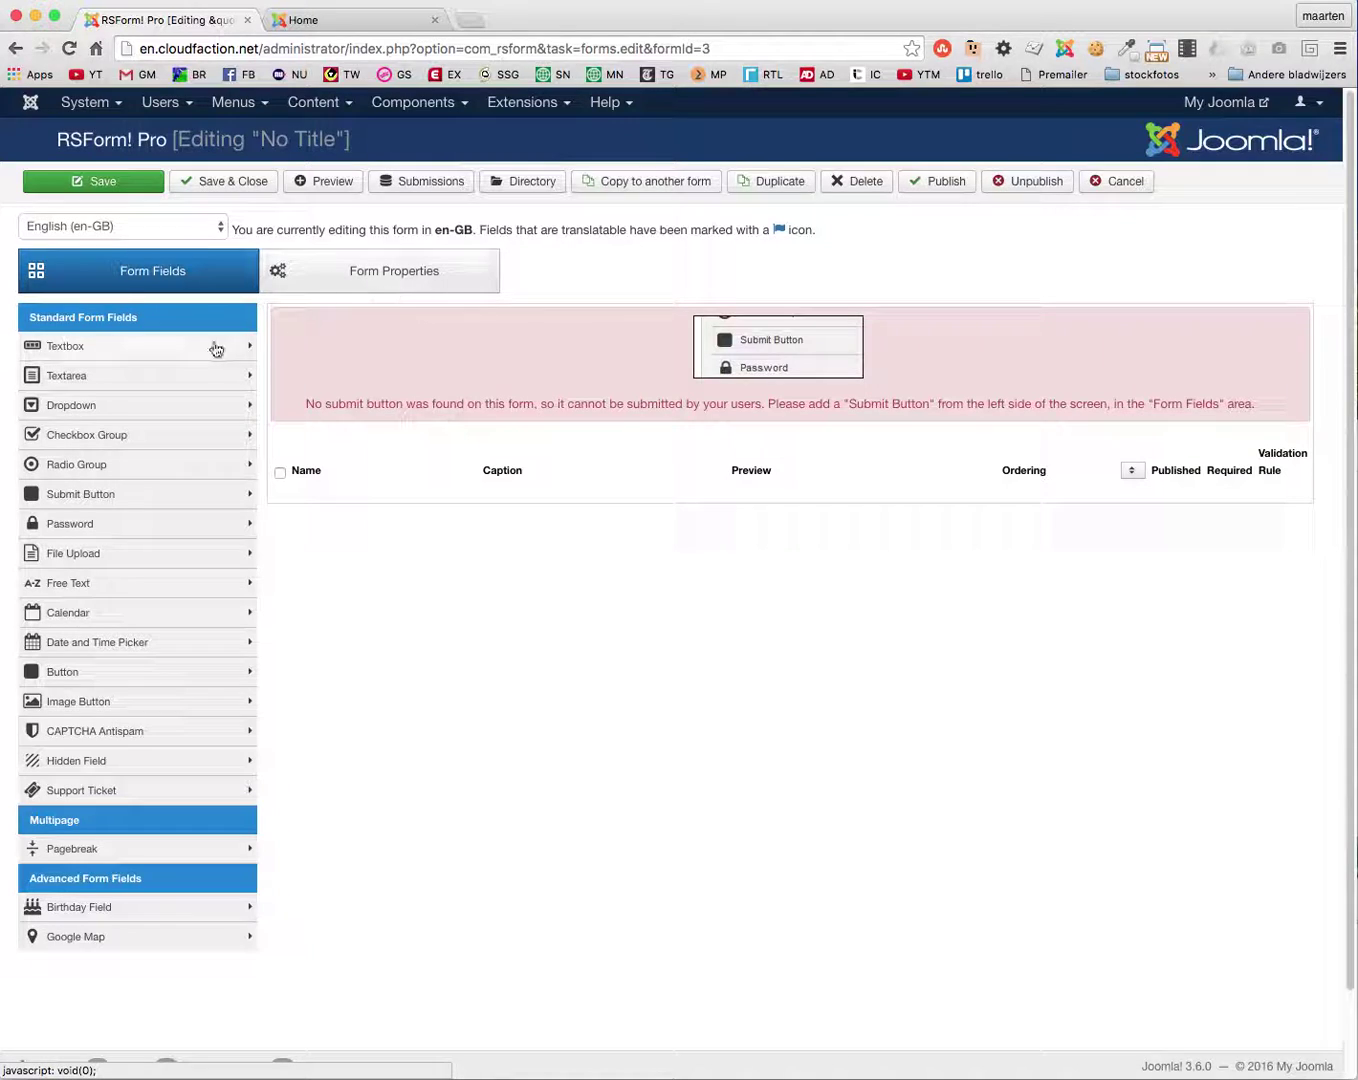
Add a required textbox field with name and caption 'Name'
{"action": "left_click", "coordinate": [145, 358]}
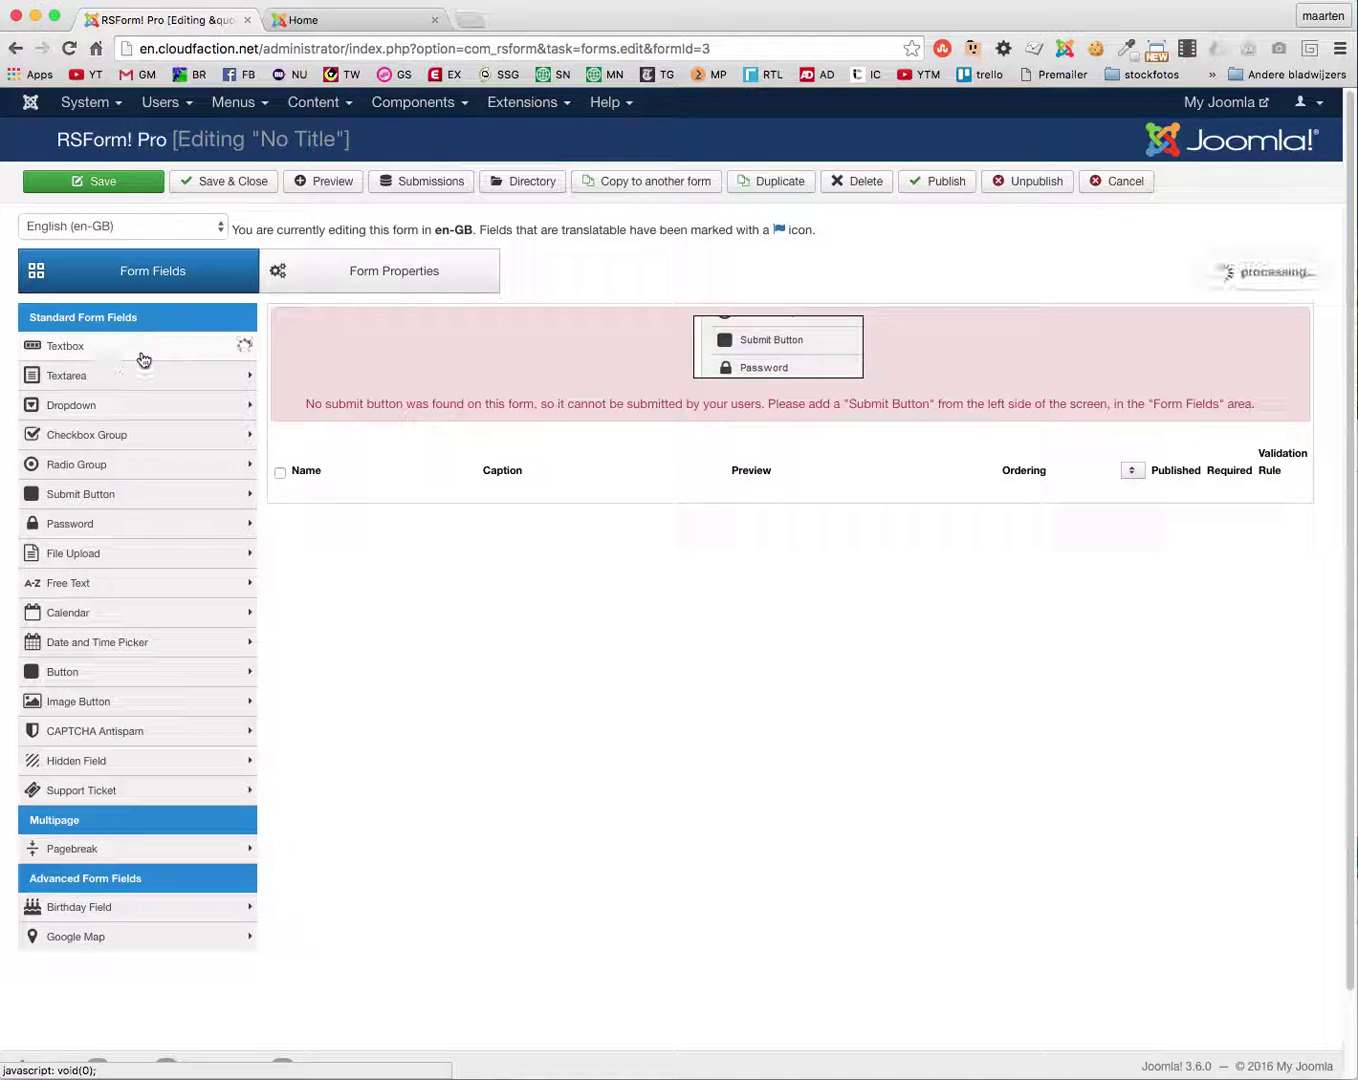
{"action": "left_click", "coordinate": [379, 399]}
{"action": "type", "text": "Name"}
{"action": "key", "text": "Tab"}
{"action": "type", "text": "Name"}
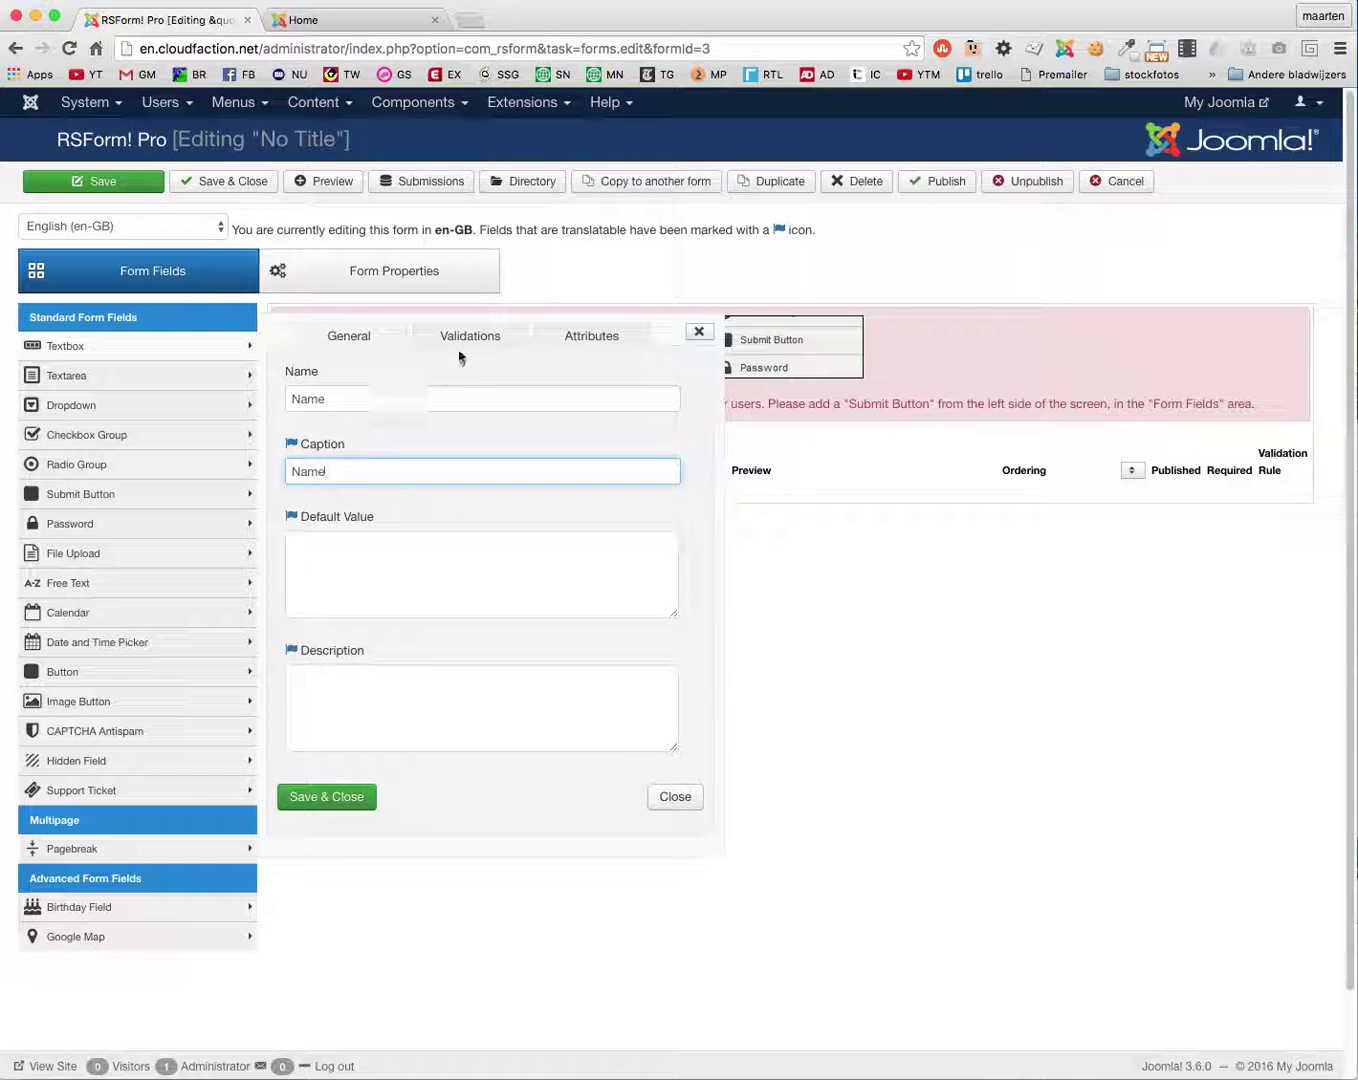
{"action": "left_click", "coordinate": [470, 336]}
{"action": "left_click", "coordinate": [363, 403]}
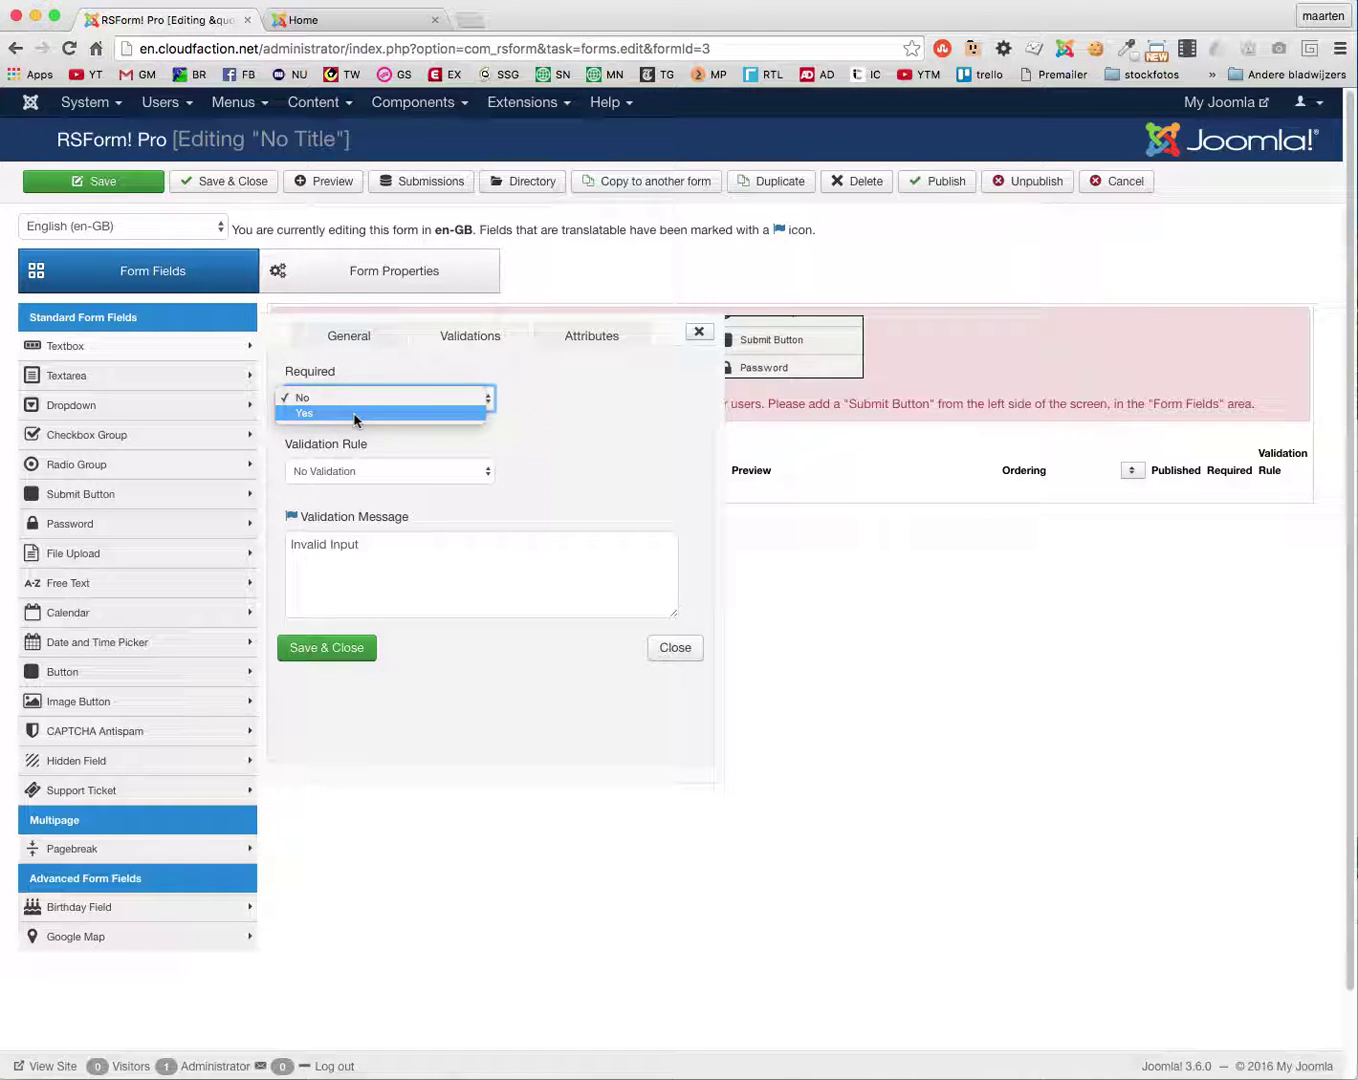
{"action": "left_click", "coordinate": [356, 418]}
{"action": "left_click", "coordinate": [342, 648]}
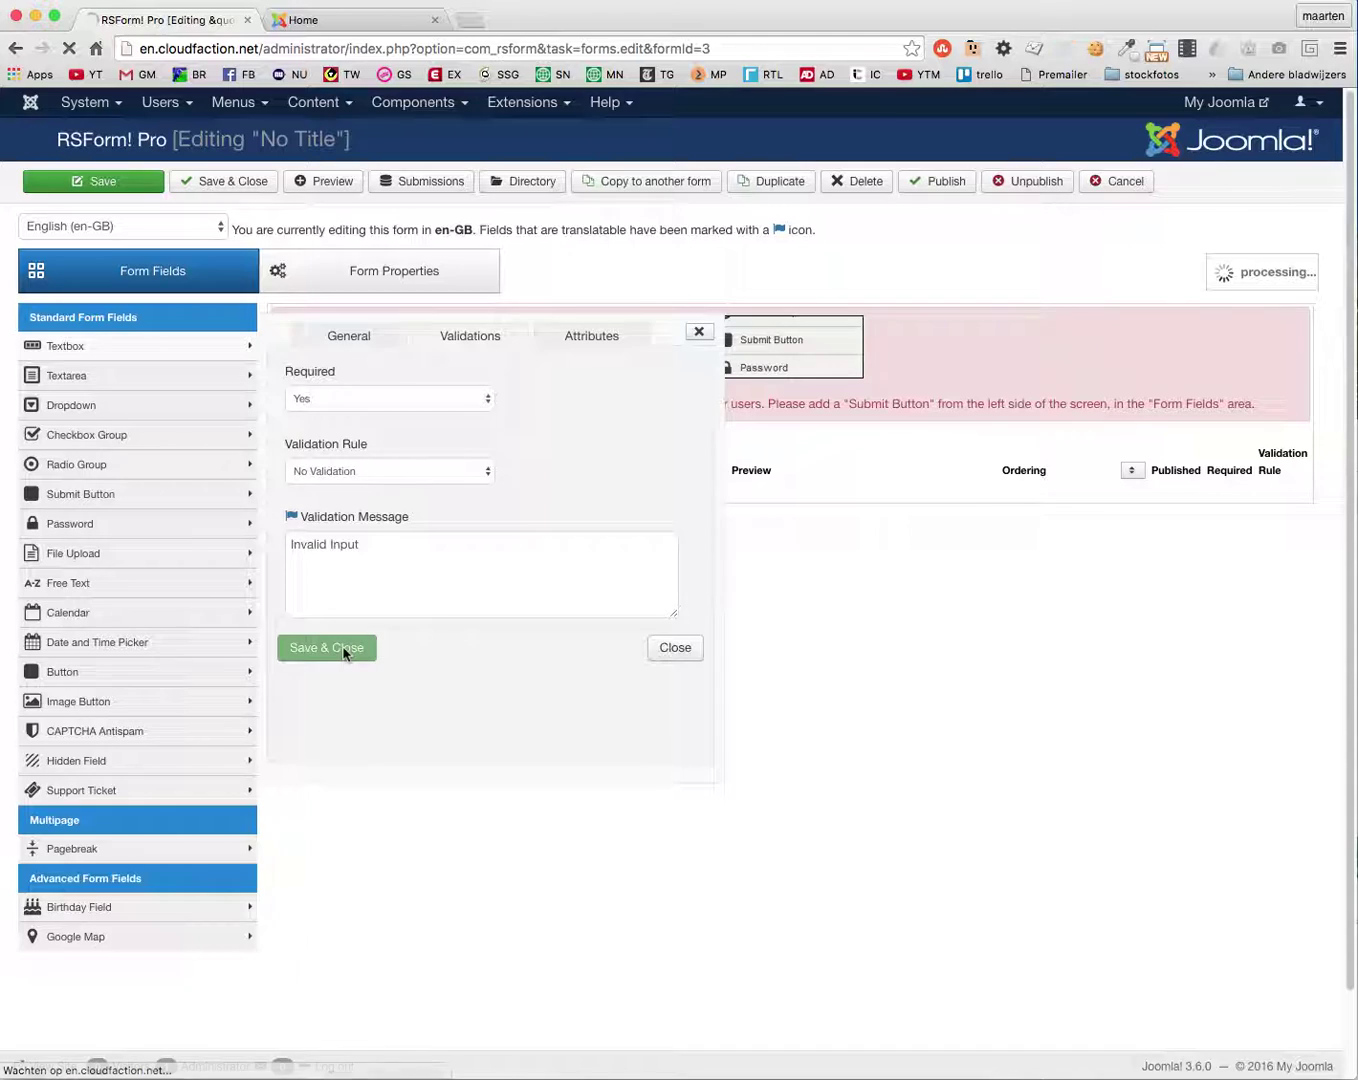
Add a required textbox field named 'Address'
{"action": "left_click", "coordinate": [101, 345]}
{"action": "left_click", "coordinate": [322, 397]}
{"action": "type", "text": "Addr"}
{"action": "type", "text": "Addr"}
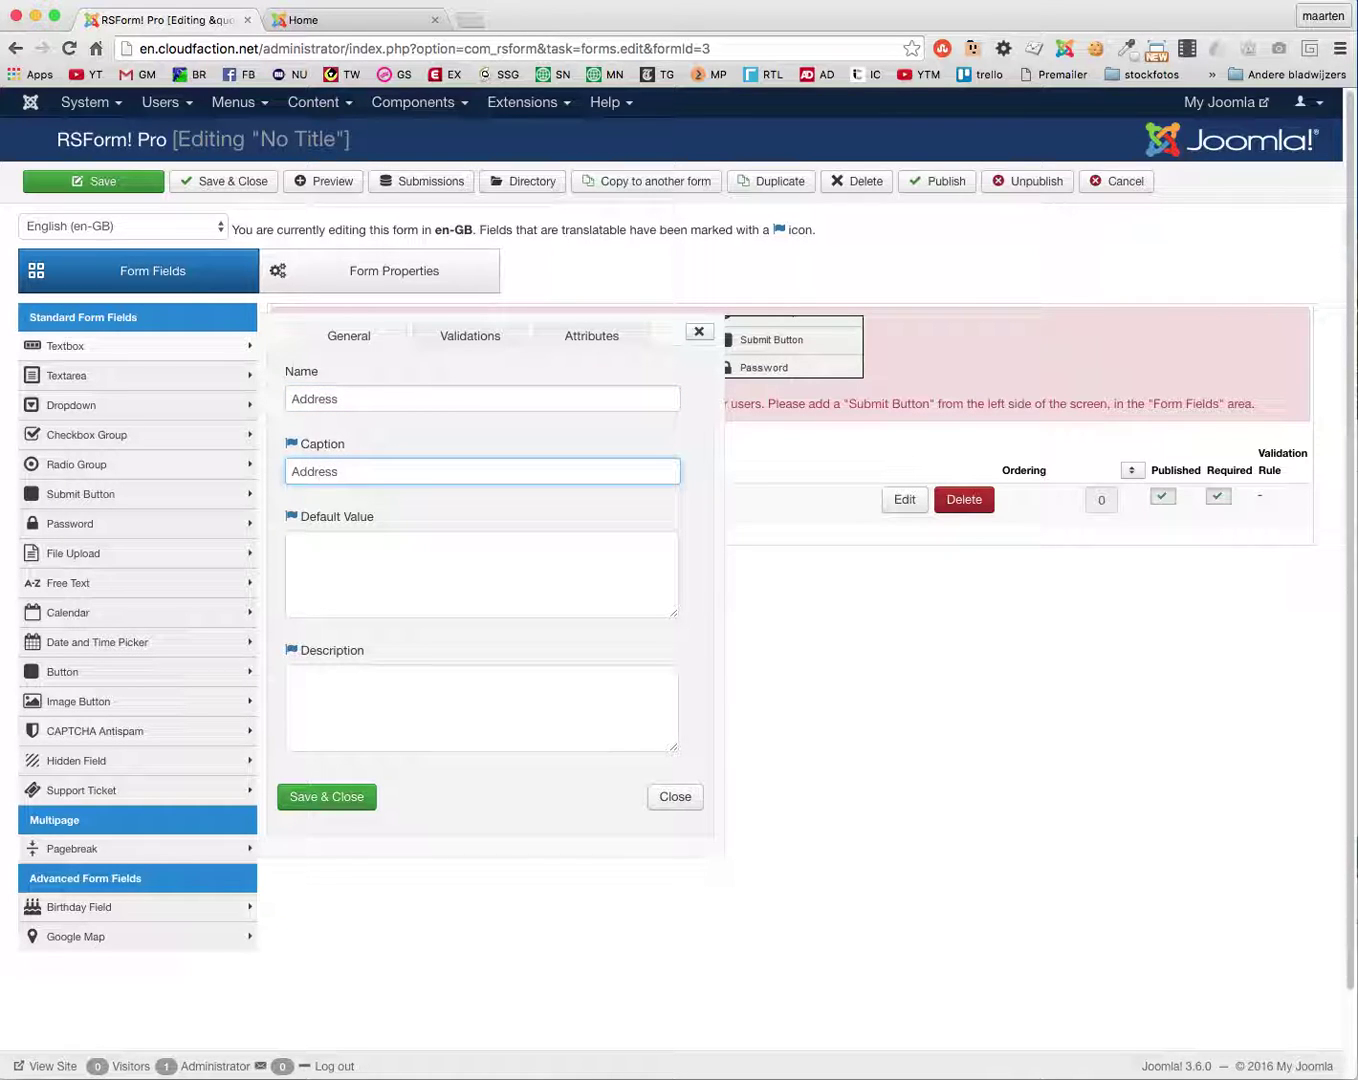
{"action": "left_click", "coordinate": [461, 330]}
{"action": "left_click", "coordinate": [352, 400]}
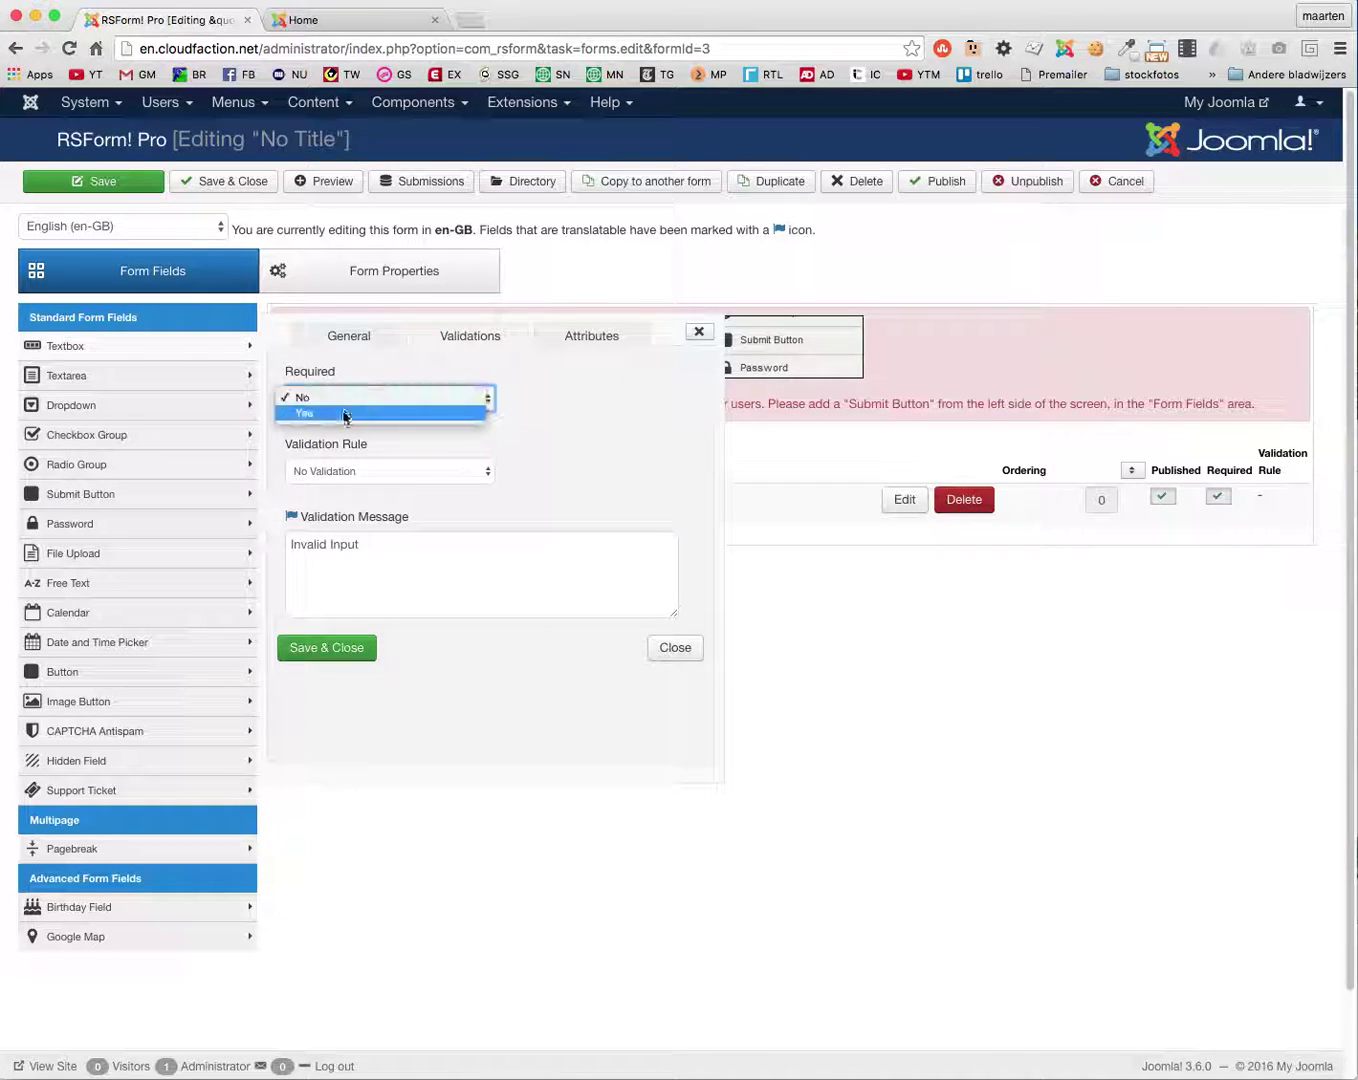
{"action": "left_click", "coordinate": [340, 414]}
{"action": "left_click", "coordinate": [345, 647]}
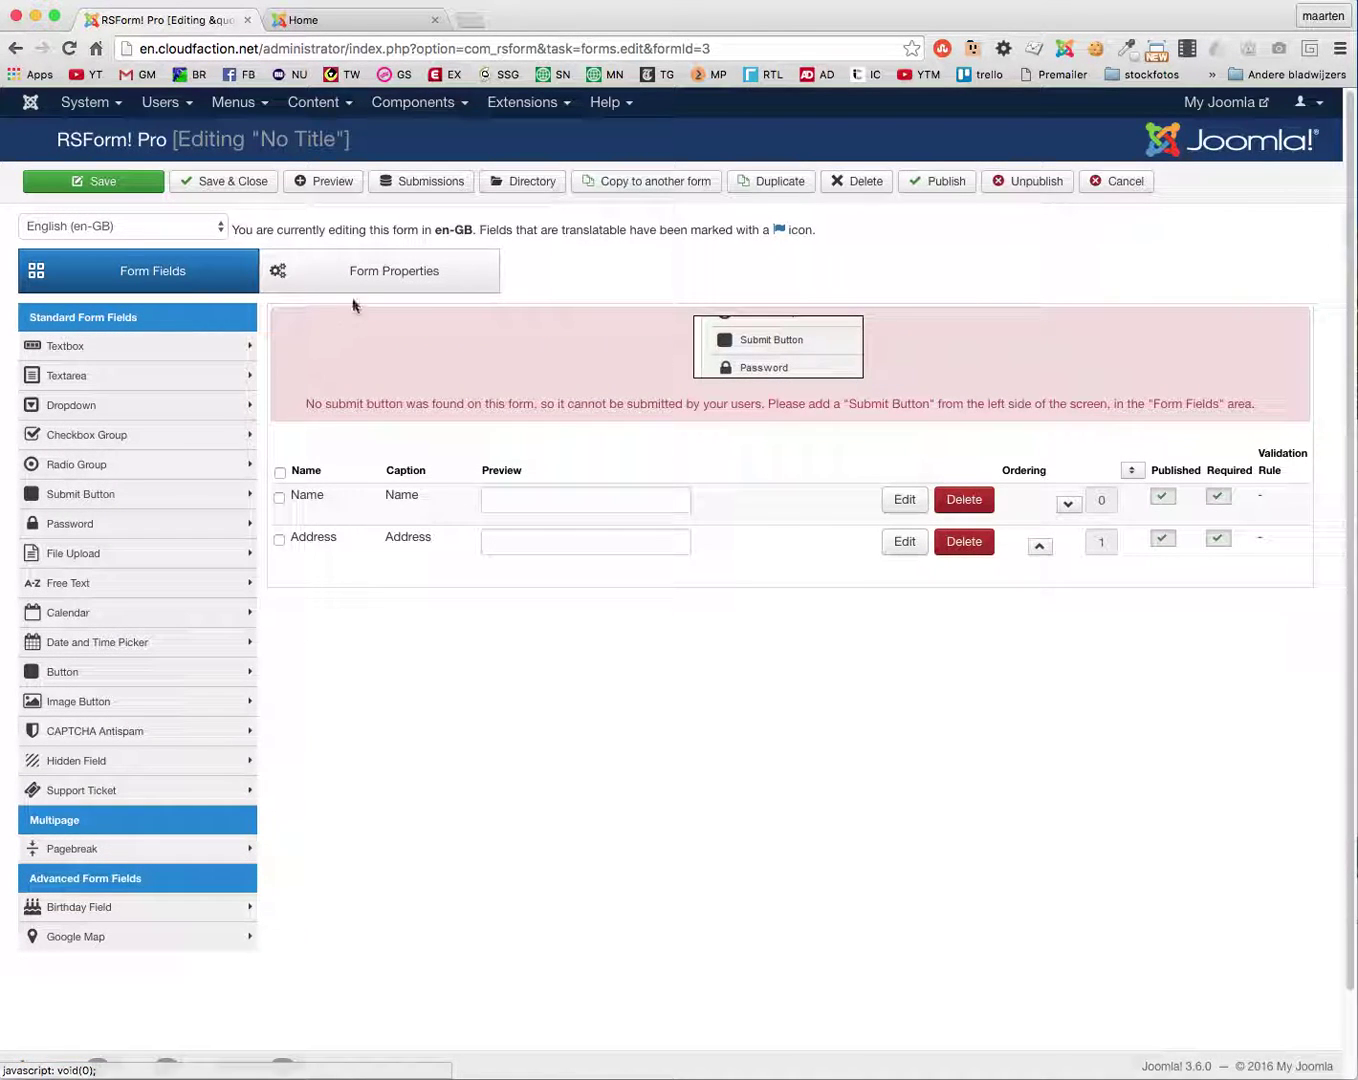
Add a required 'Zipcode' textbox field with a matching caption
{"action": "left_click", "coordinate": [168, 347]}
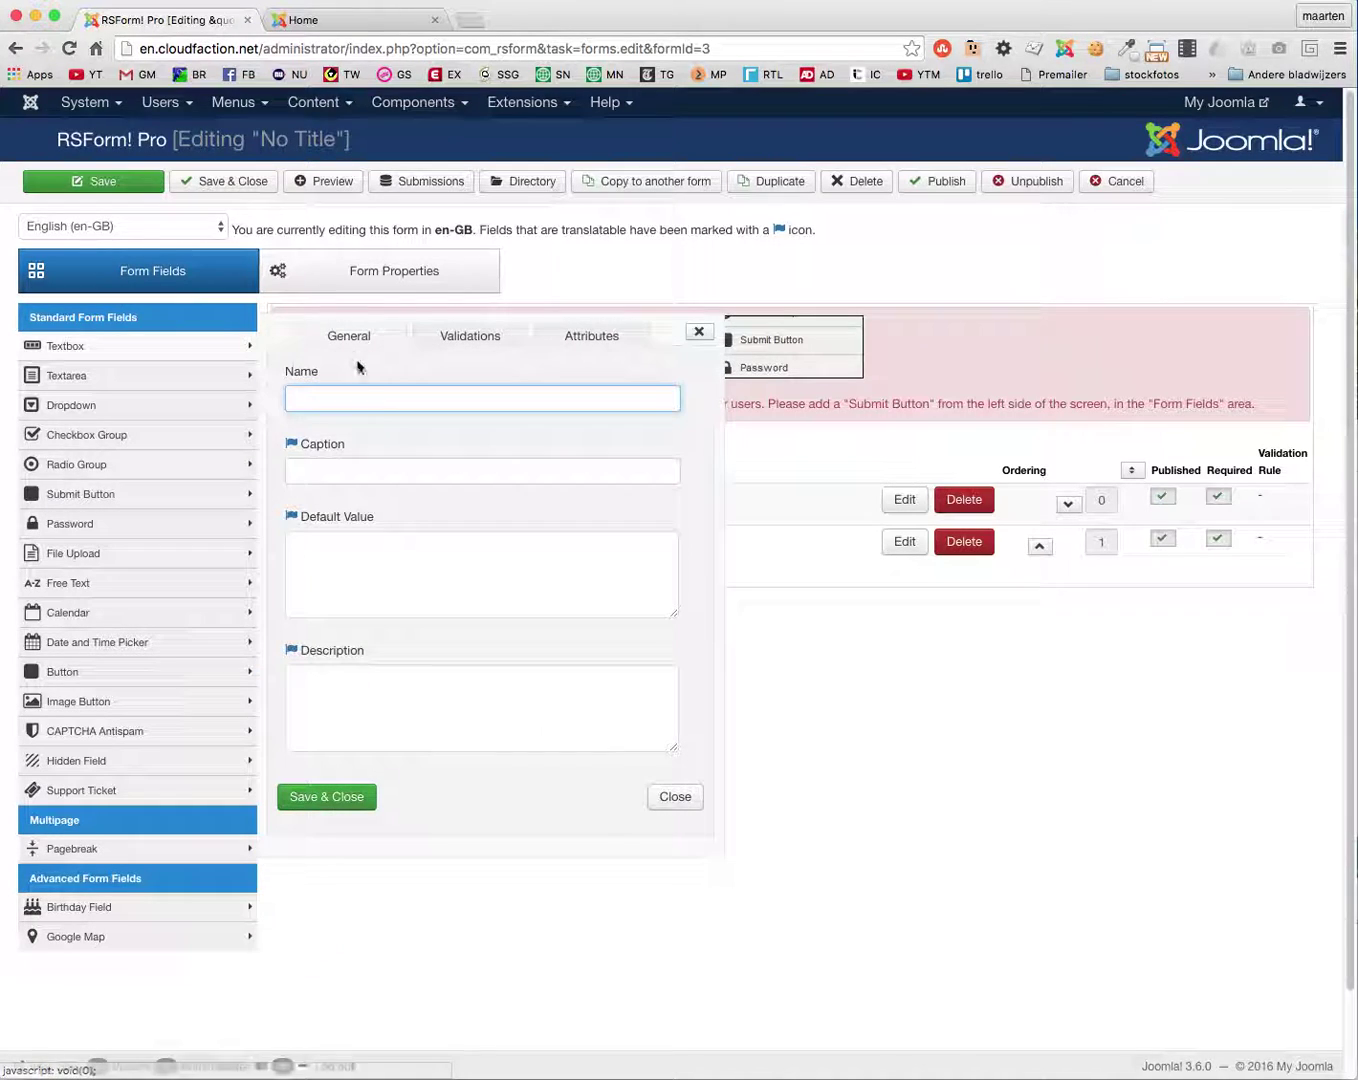
{"action": "type", "text": "Zipcode"}
{"action": "key", "text": "Tab"}
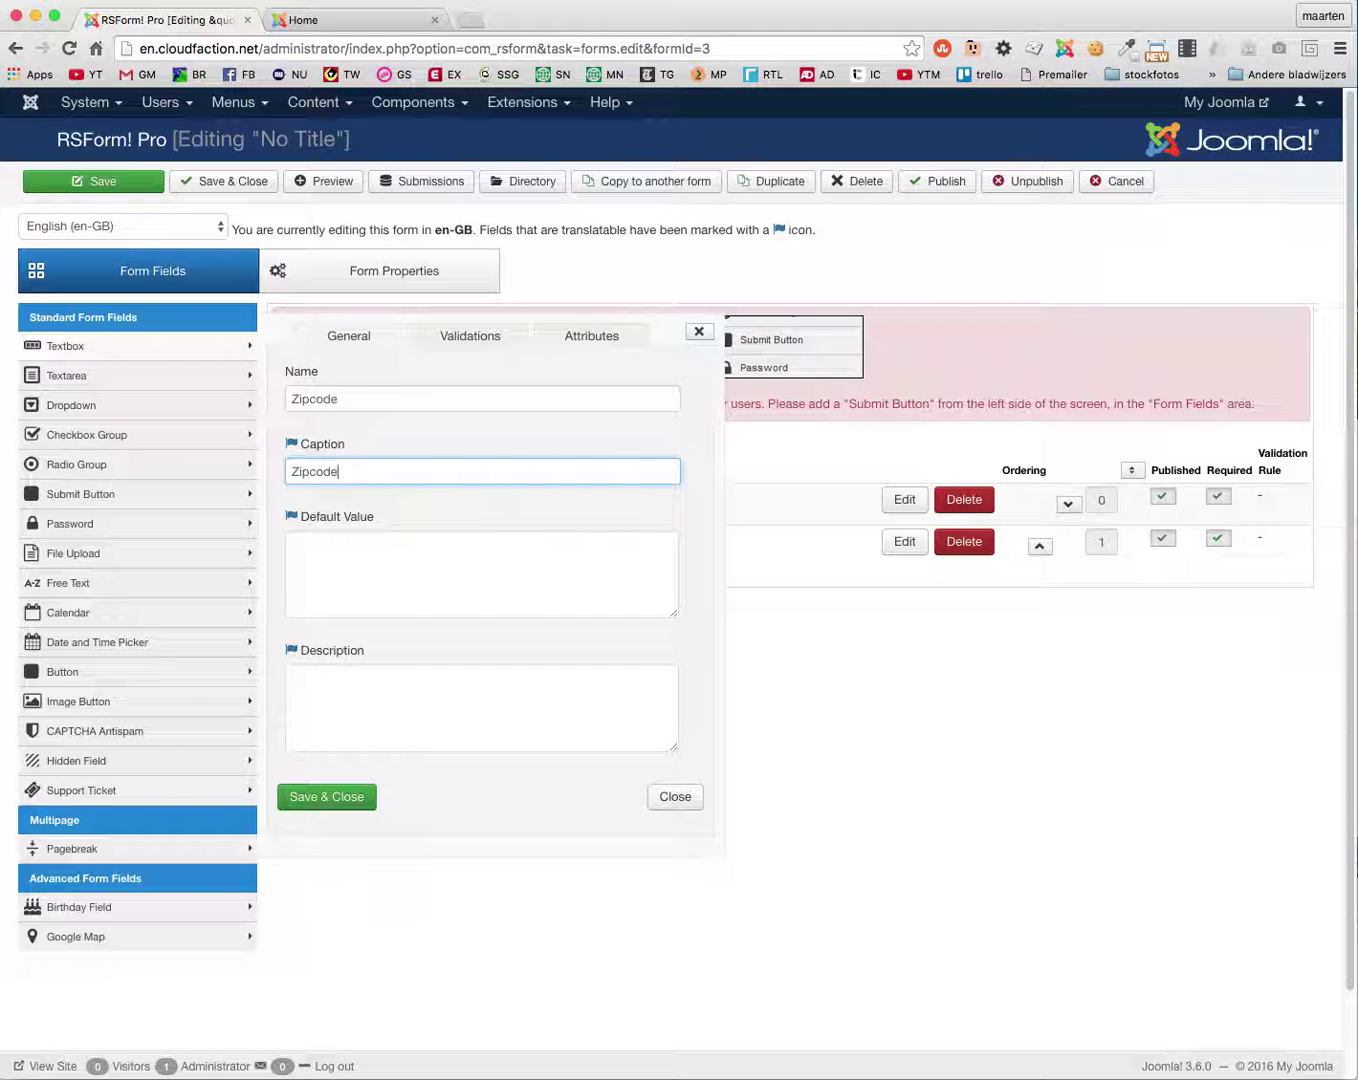
{"action": "left_click", "coordinate": [505, 340]}
{"action": "left_click", "coordinate": [369, 410]}
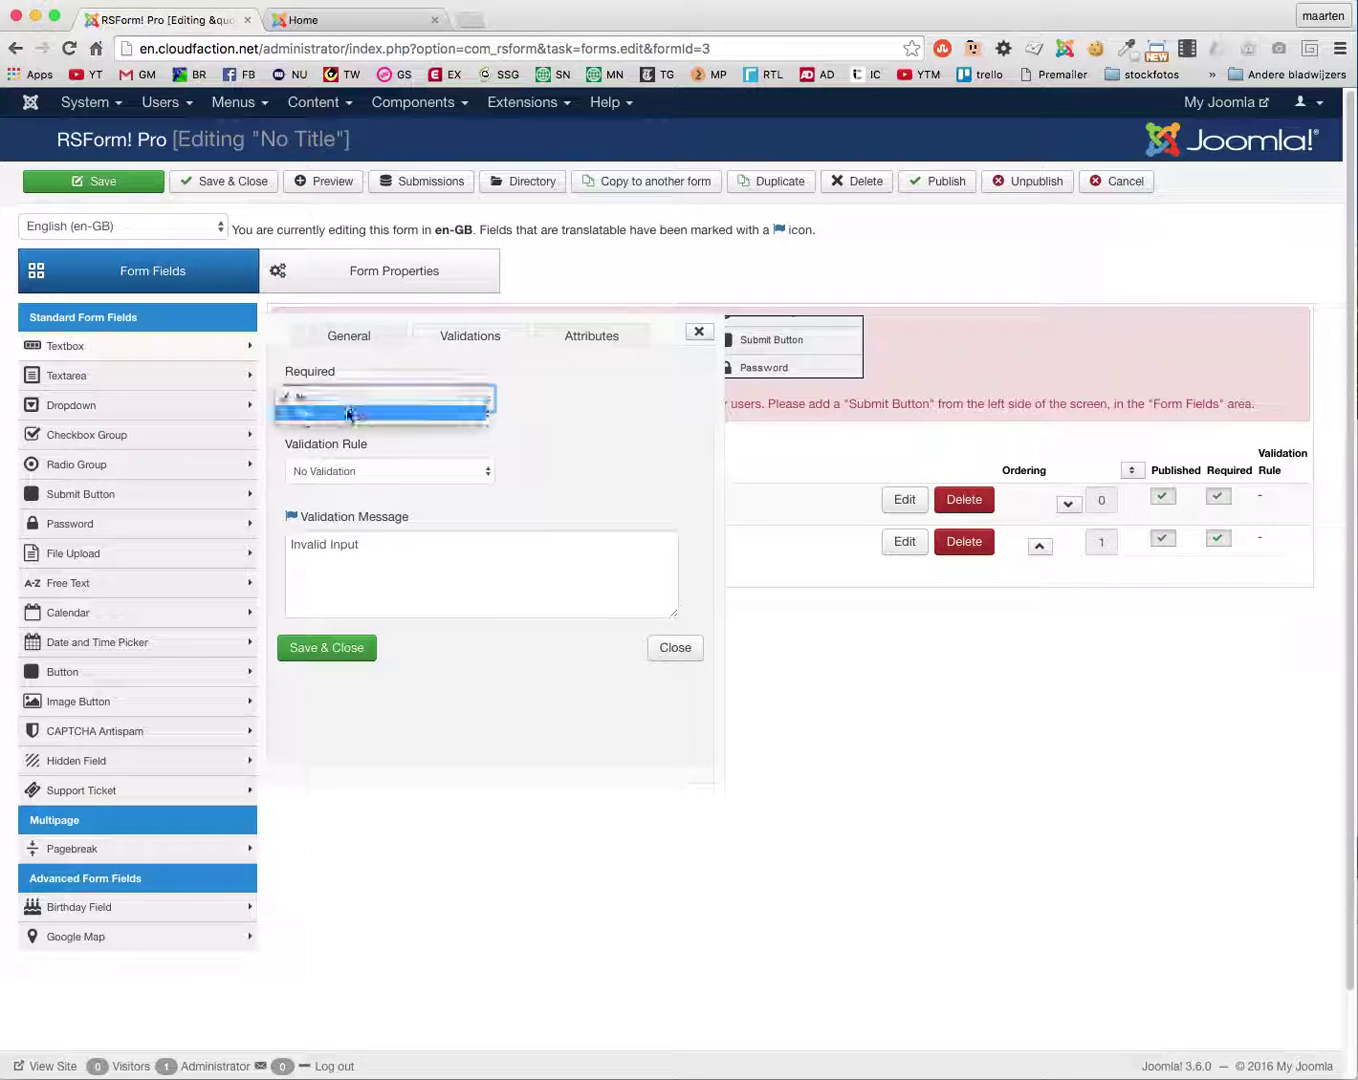
{"action": "left_click", "coordinate": [349, 647]}
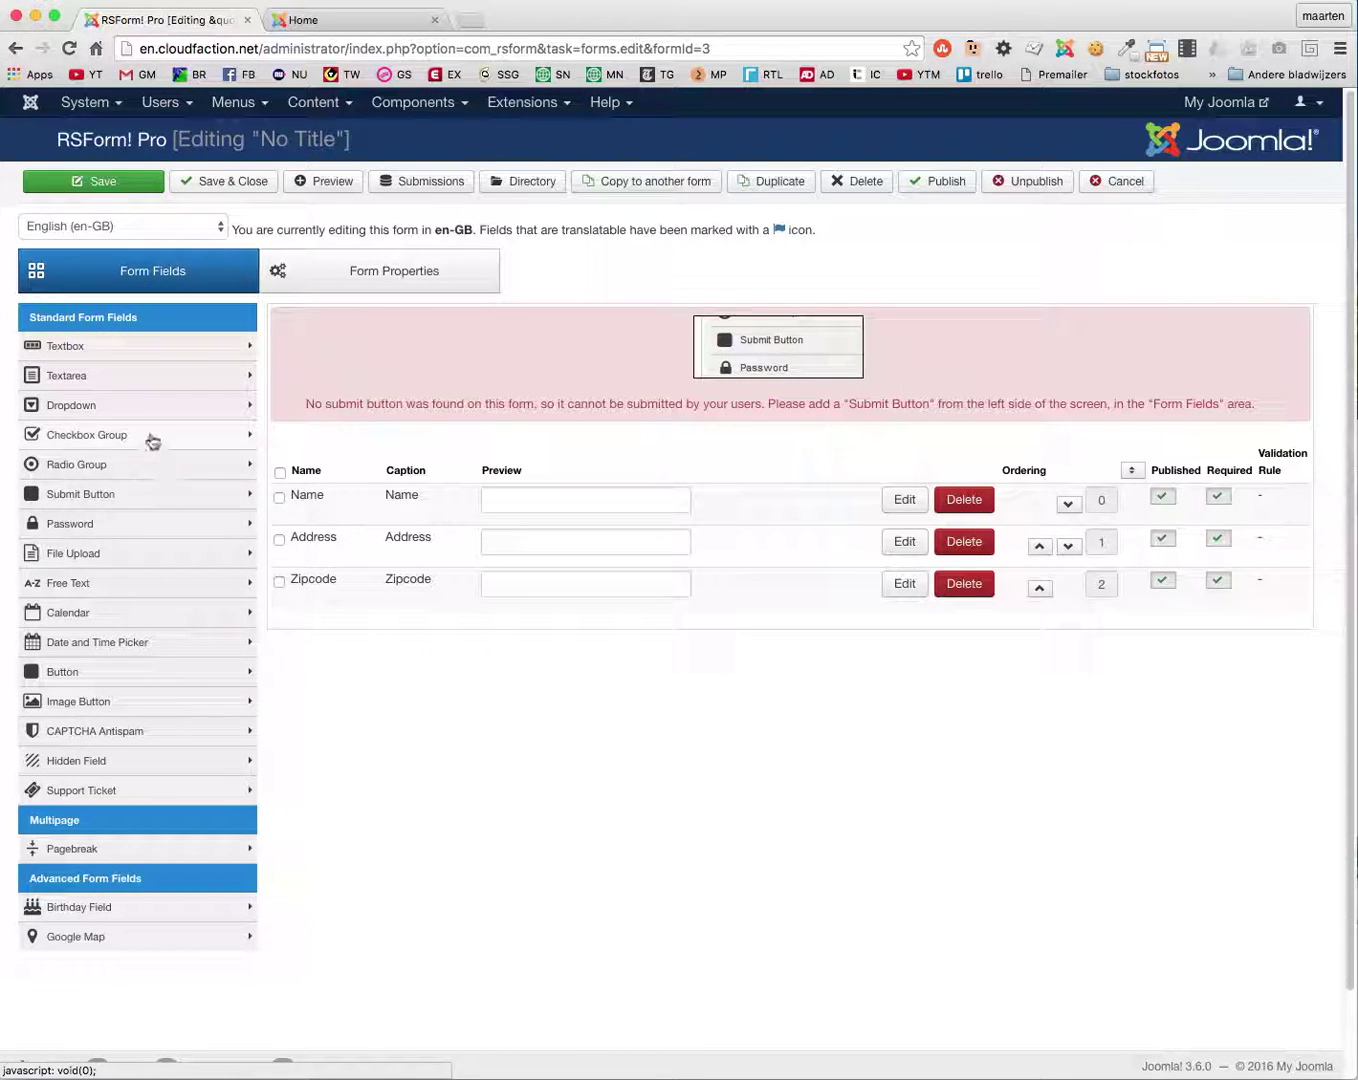
{"action": "left_click", "coordinate": [108, 349]}
Add a required textbox field named 'City'
{"action": "left_click", "coordinate": [455, 396]}
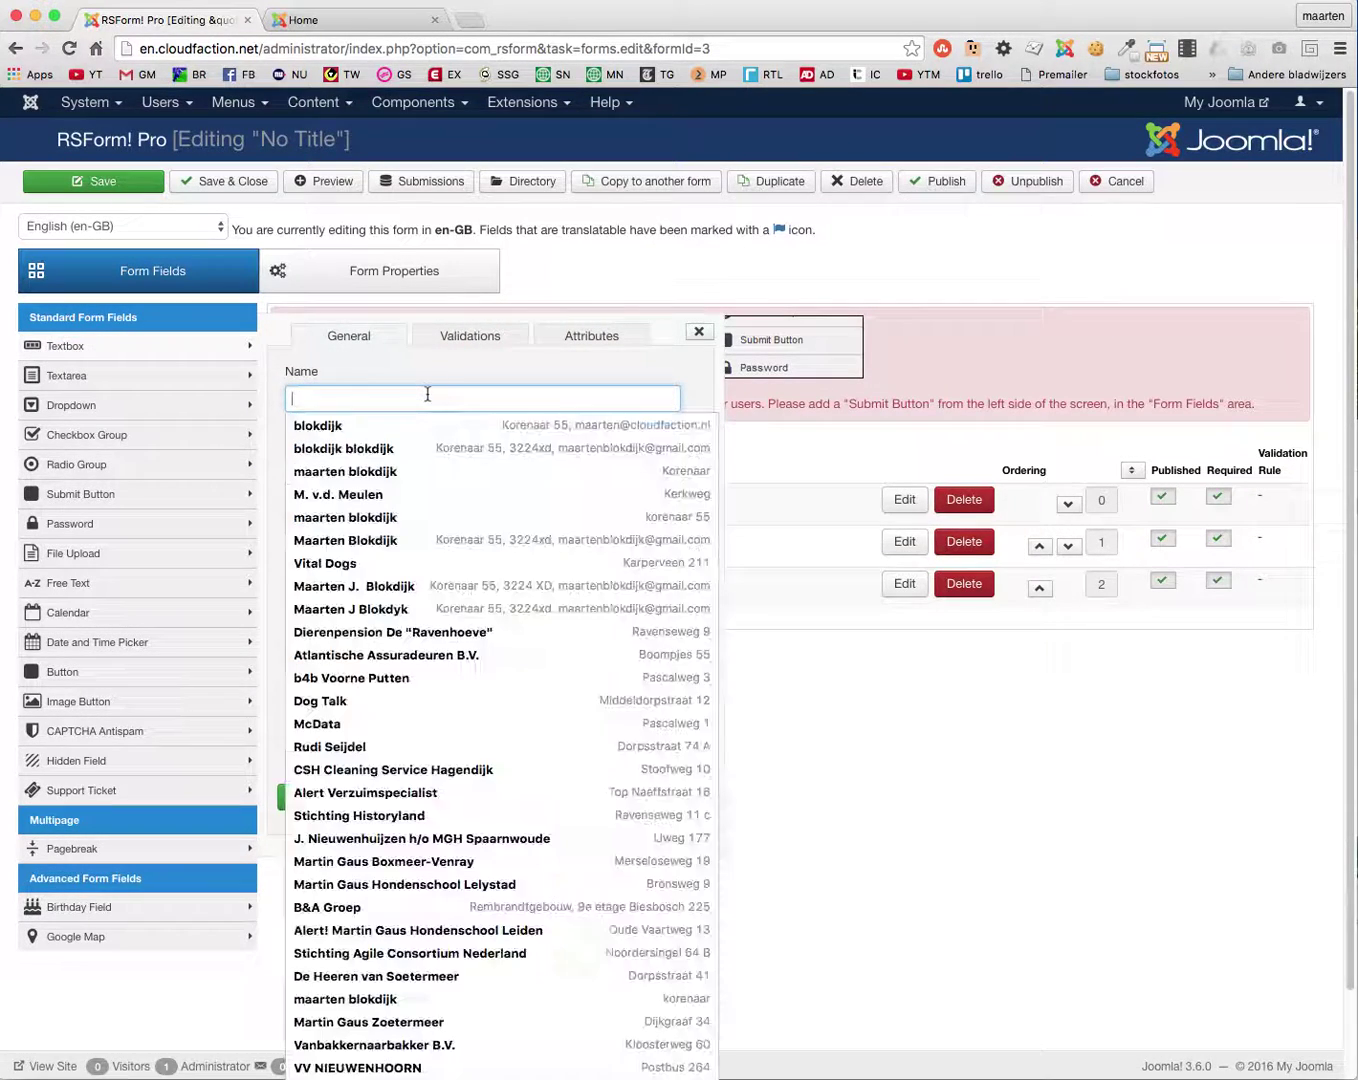
{"action": "type", "text": "City"}
{"action": "key", "text": "Tab"}
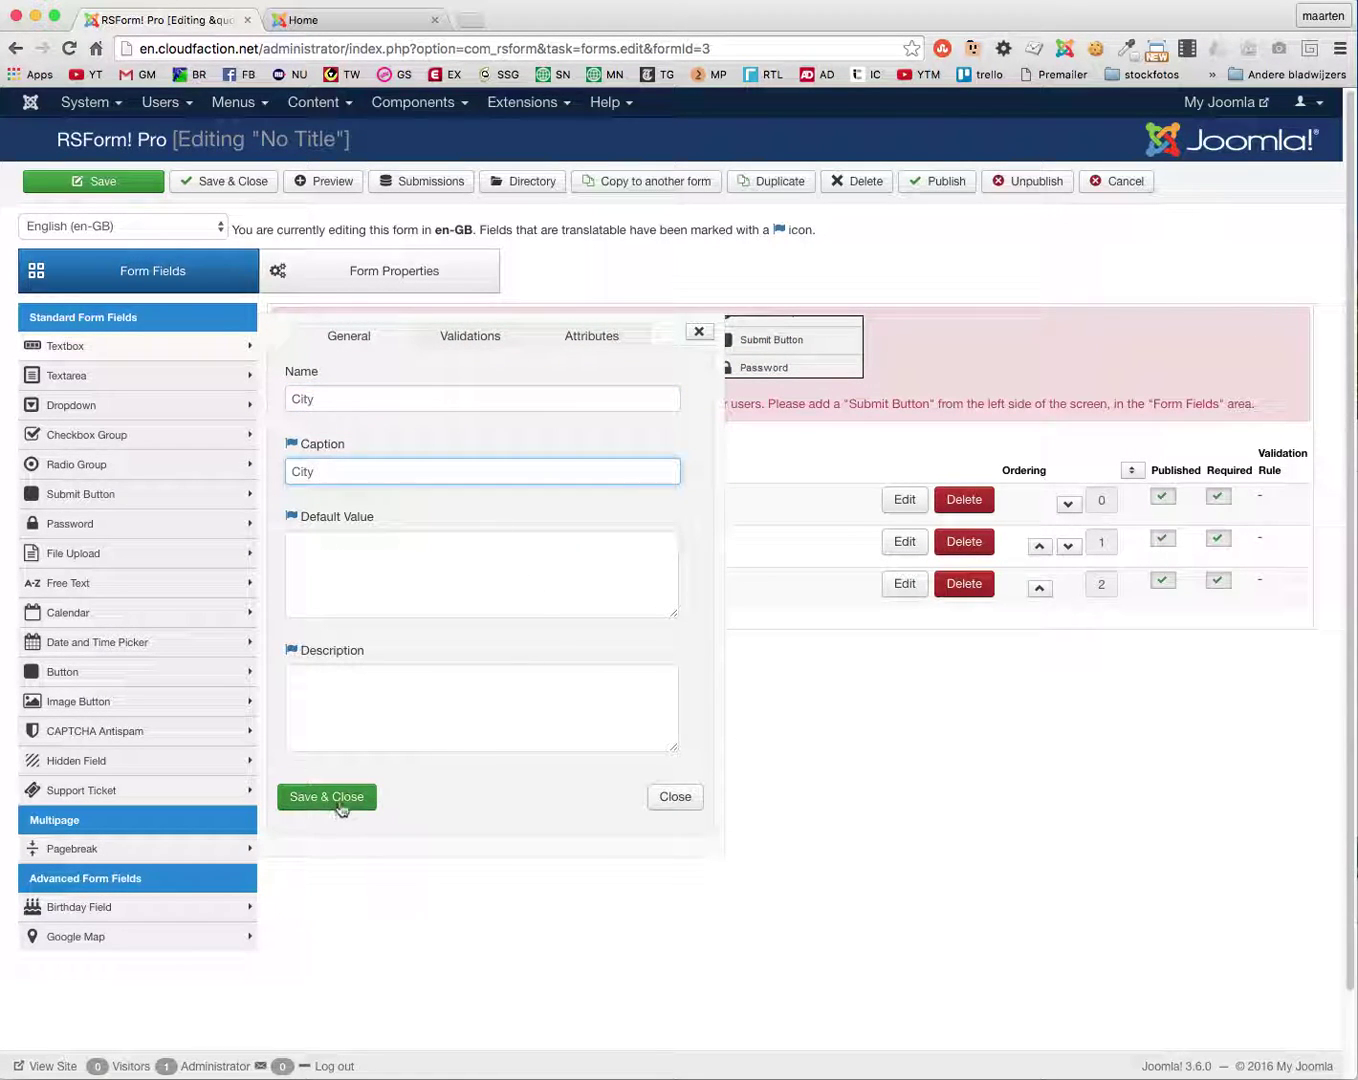
{"action": "left_click", "coordinate": [462, 334]}
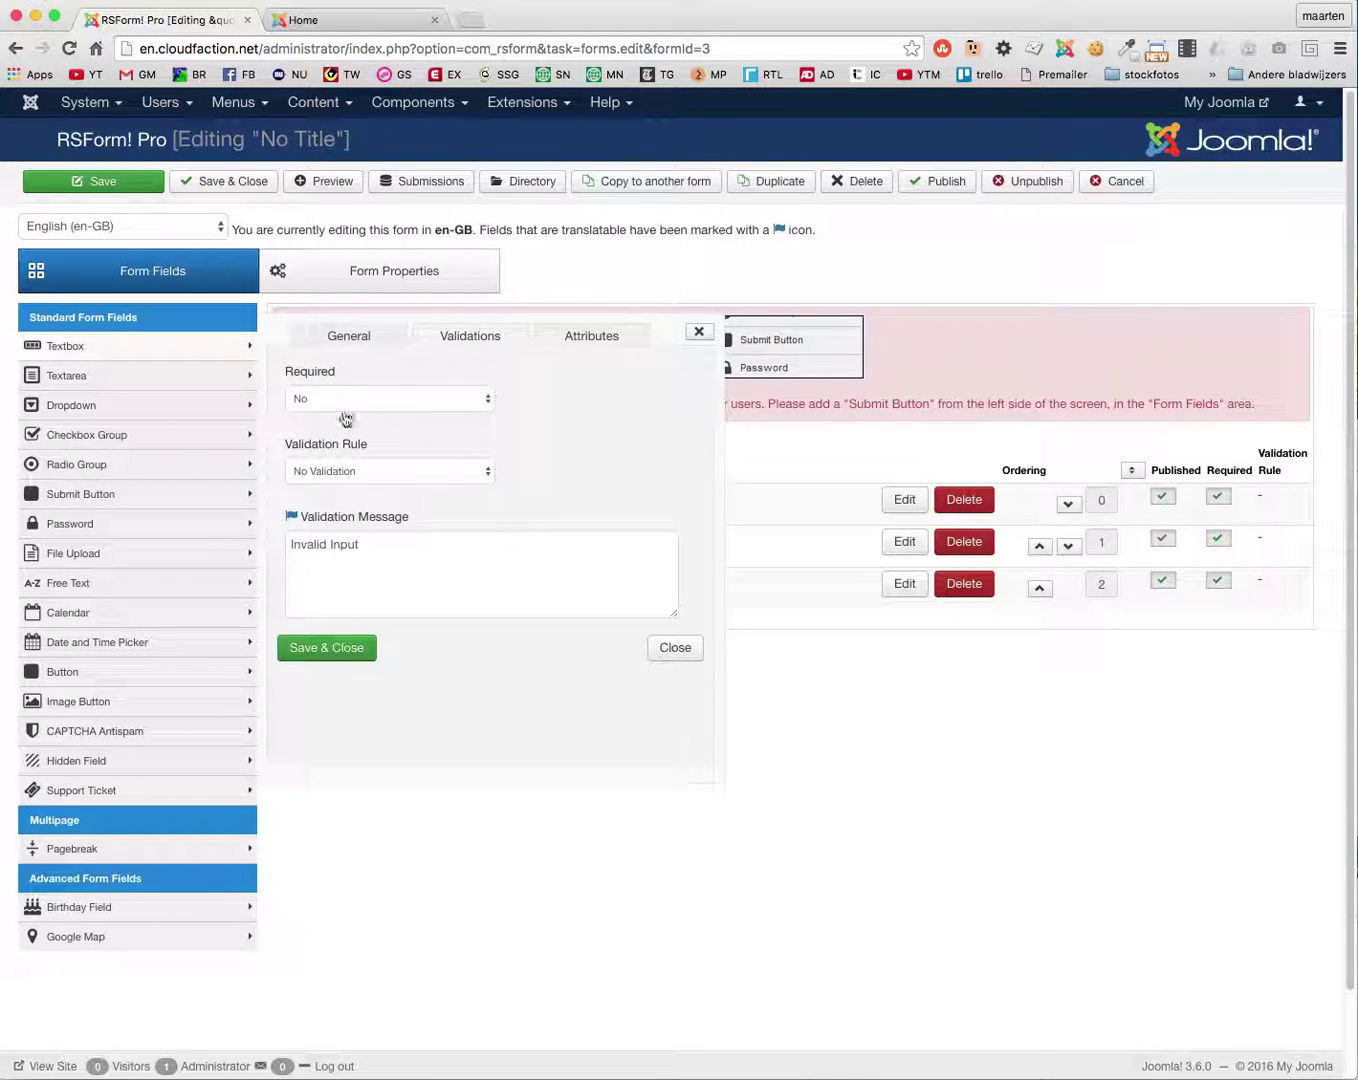
{"action": "left_click", "coordinate": [345, 398]}
{"action": "left_click", "coordinate": [341, 414]}
{"action": "left_click", "coordinate": [333, 645]}
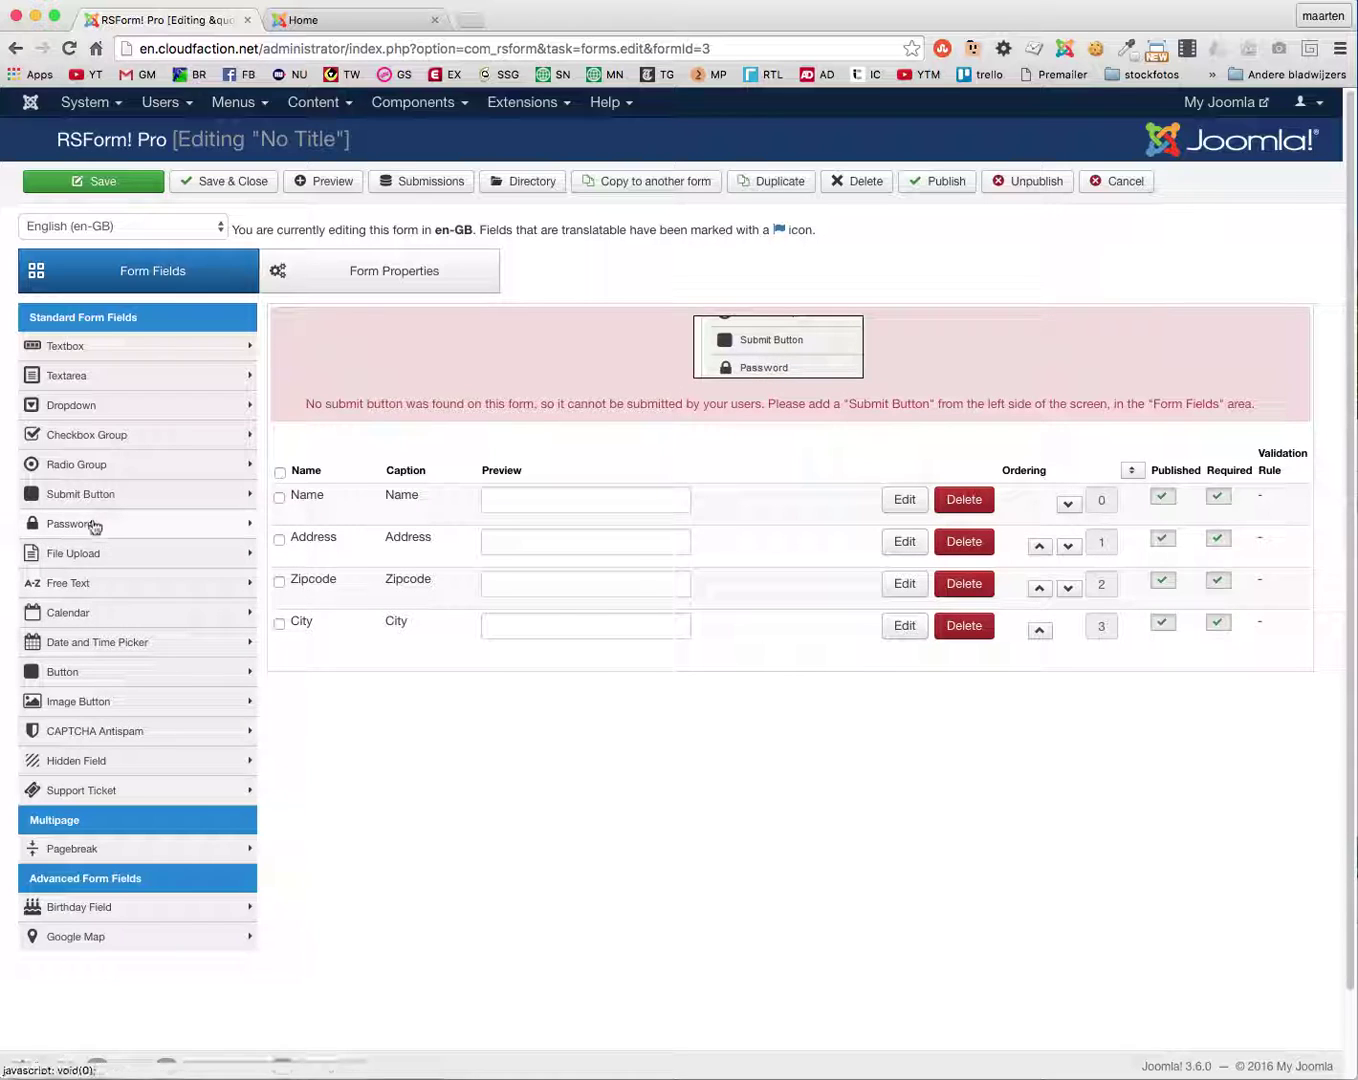
Add a Submit Button field named 'Submit' with label 'Submit'
{"action": "left_click", "coordinate": [85, 499]}
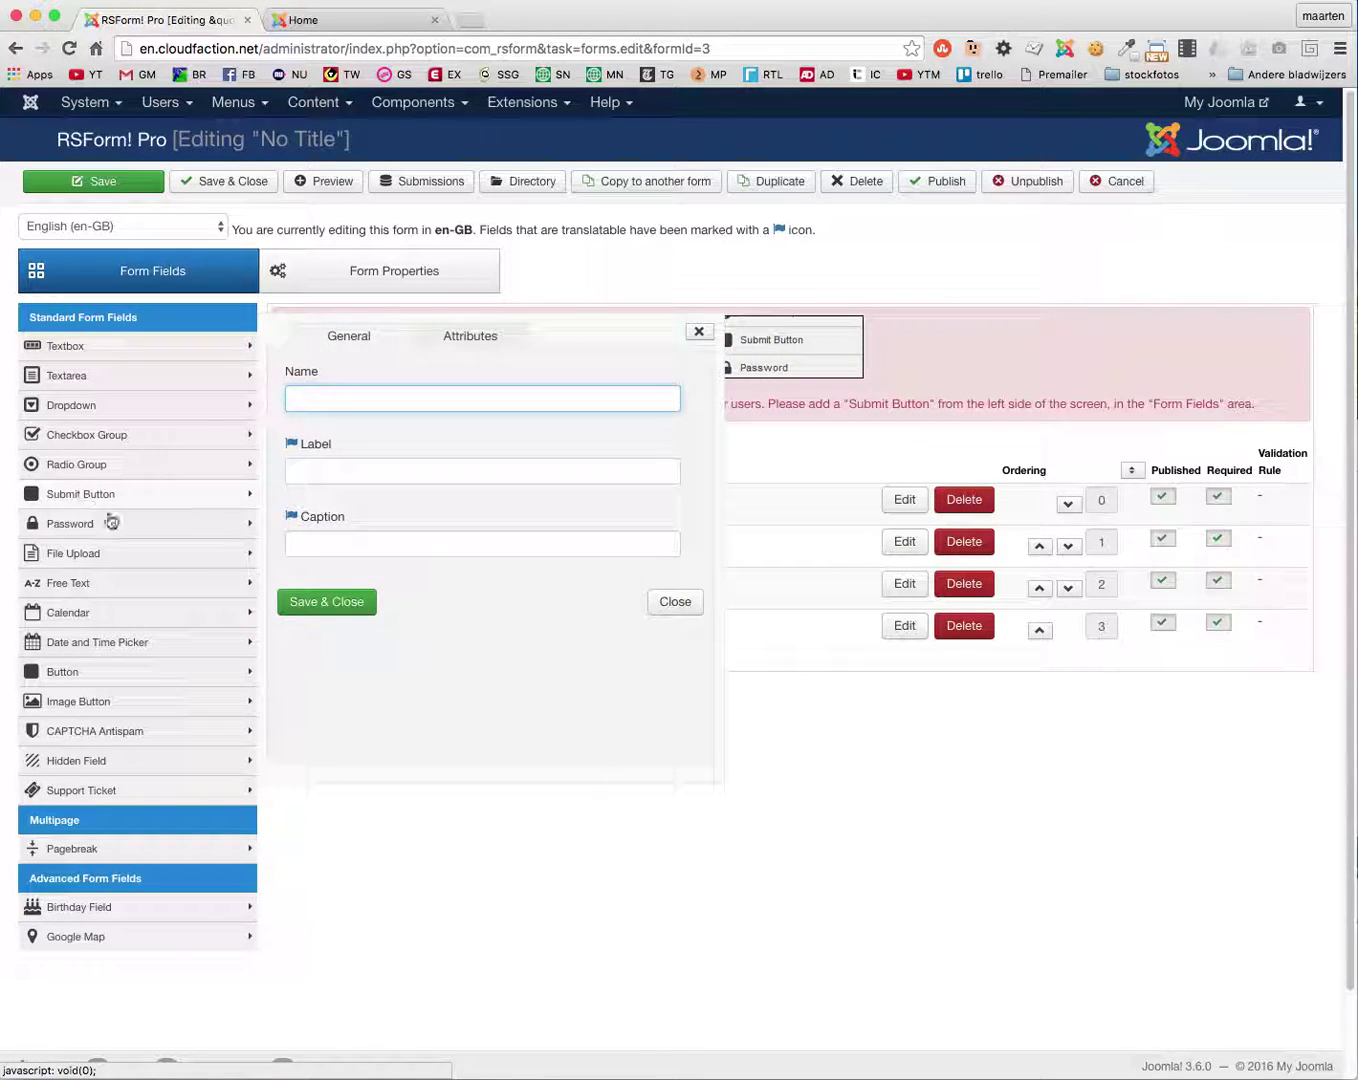
{"action": "left_click", "coordinate": [327, 401]}
{"action": "type", "text": "Submit"}
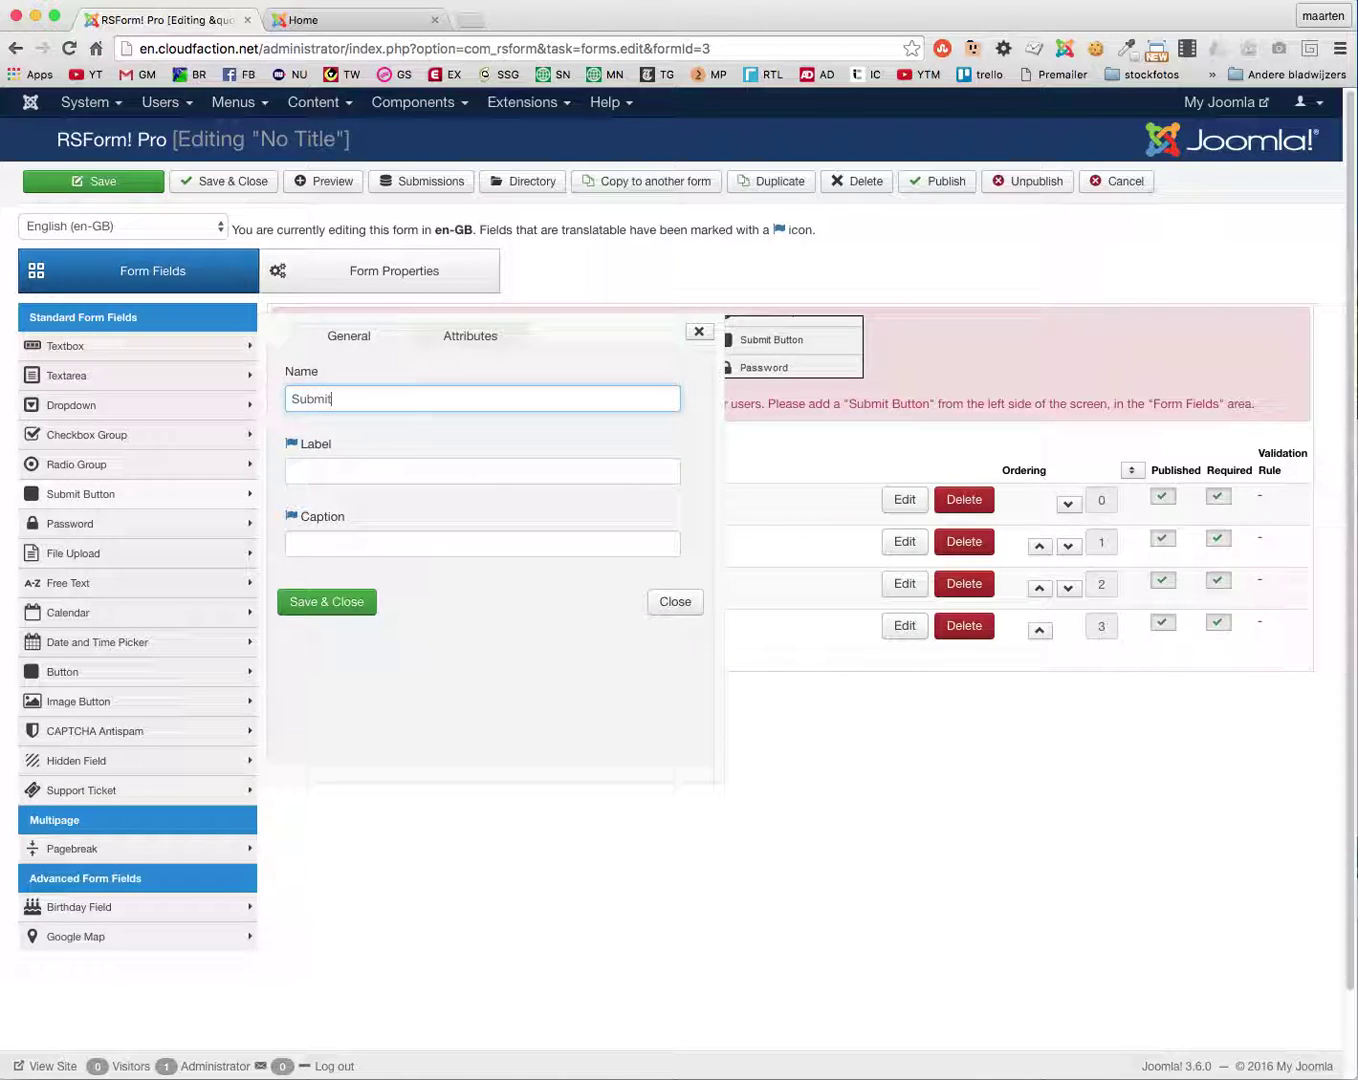
{"action": "key", "text": "Tab"}
{"action": "type", "text": "Submit"}
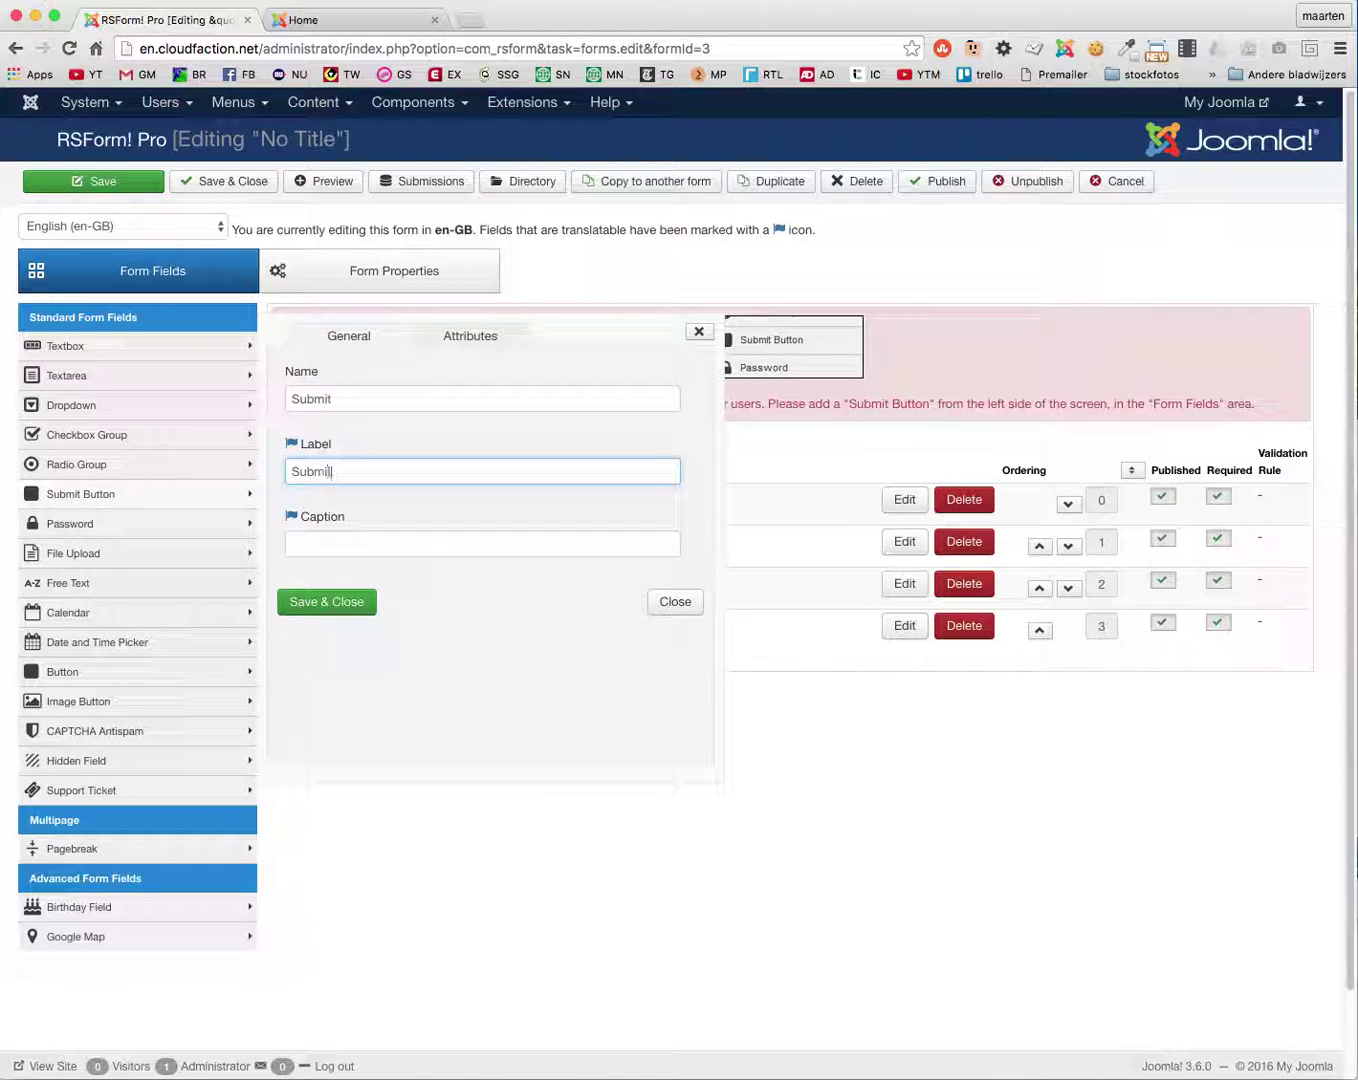
{"action": "left_click", "coordinate": [362, 612]}
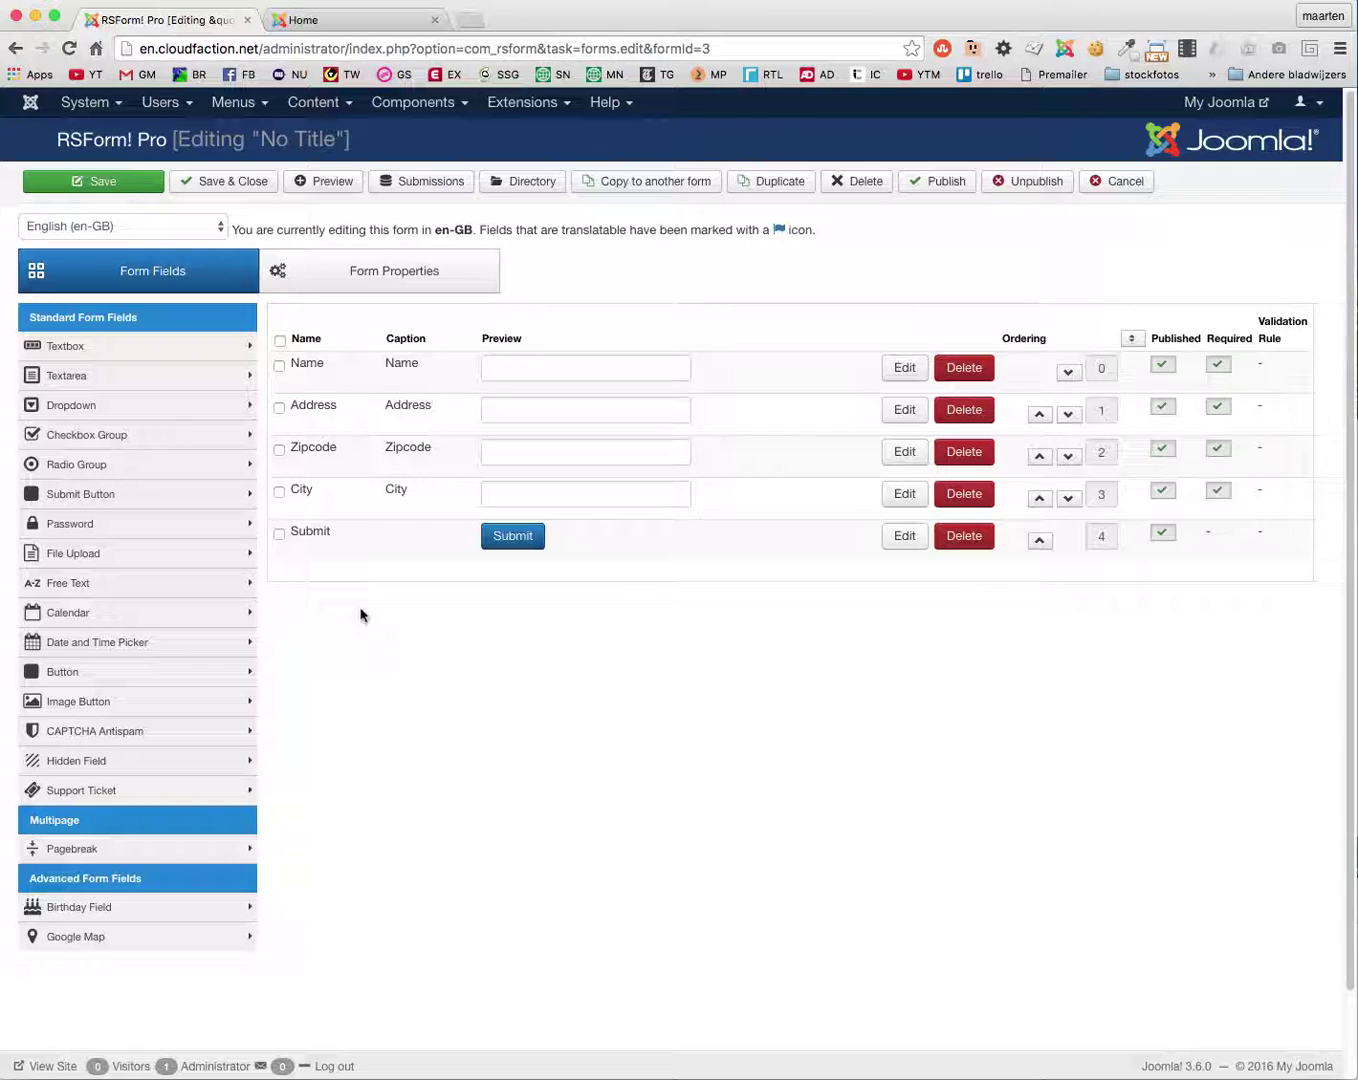
Set the form's title and form name to 'Address list' in Form Info
{"action": "left_click", "coordinate": [424, 262]}
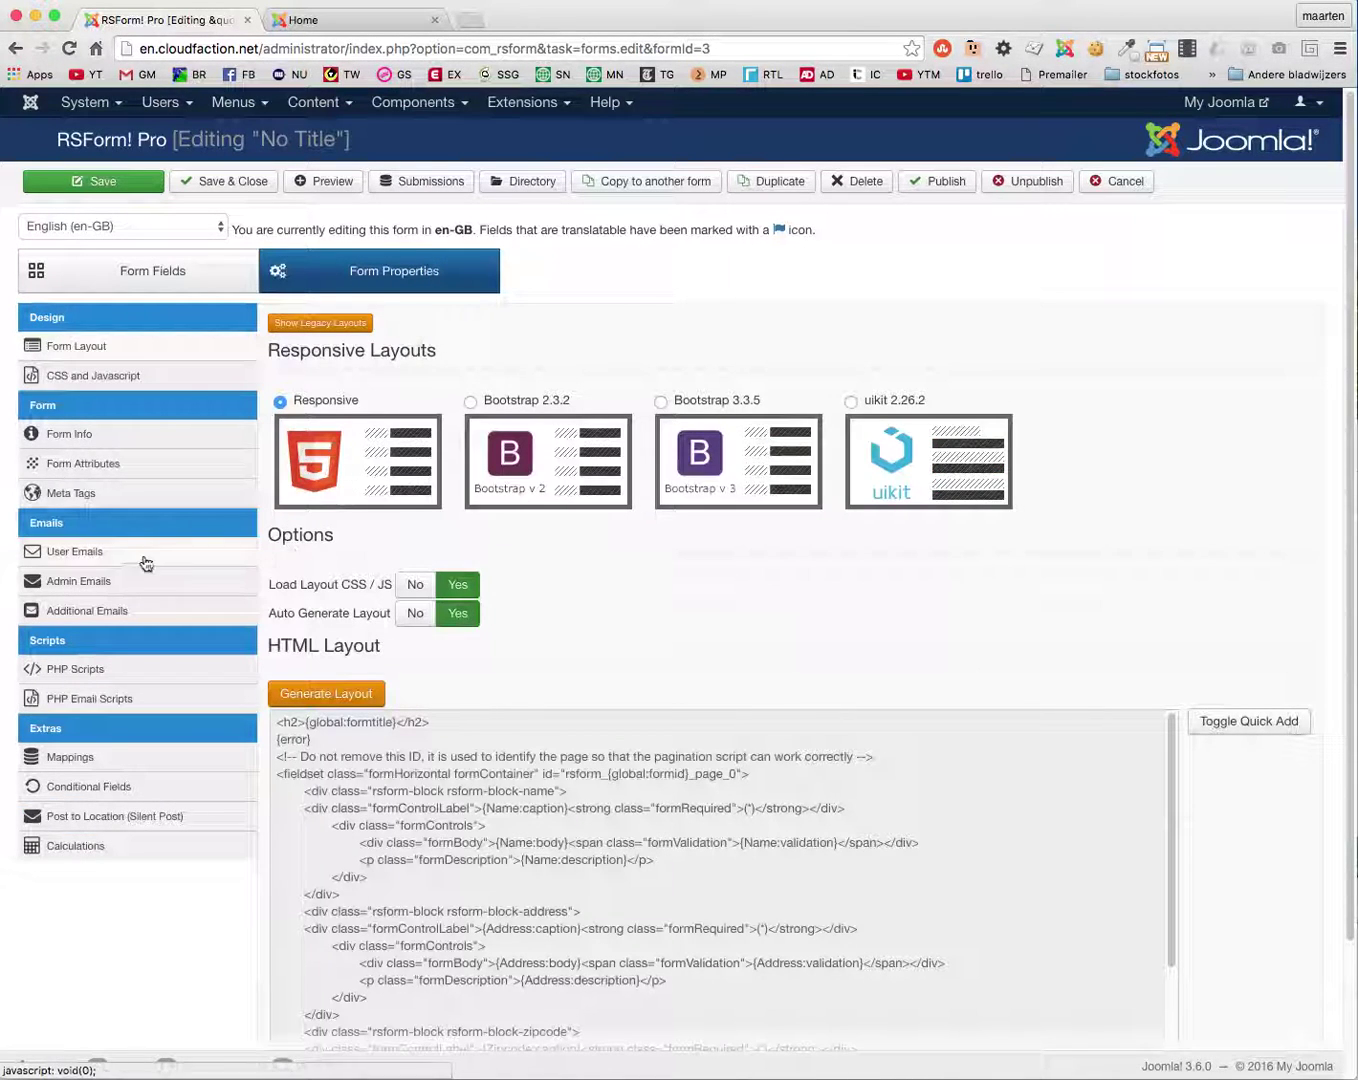
{"action": "left_click", "coordinate": [96, 438]}
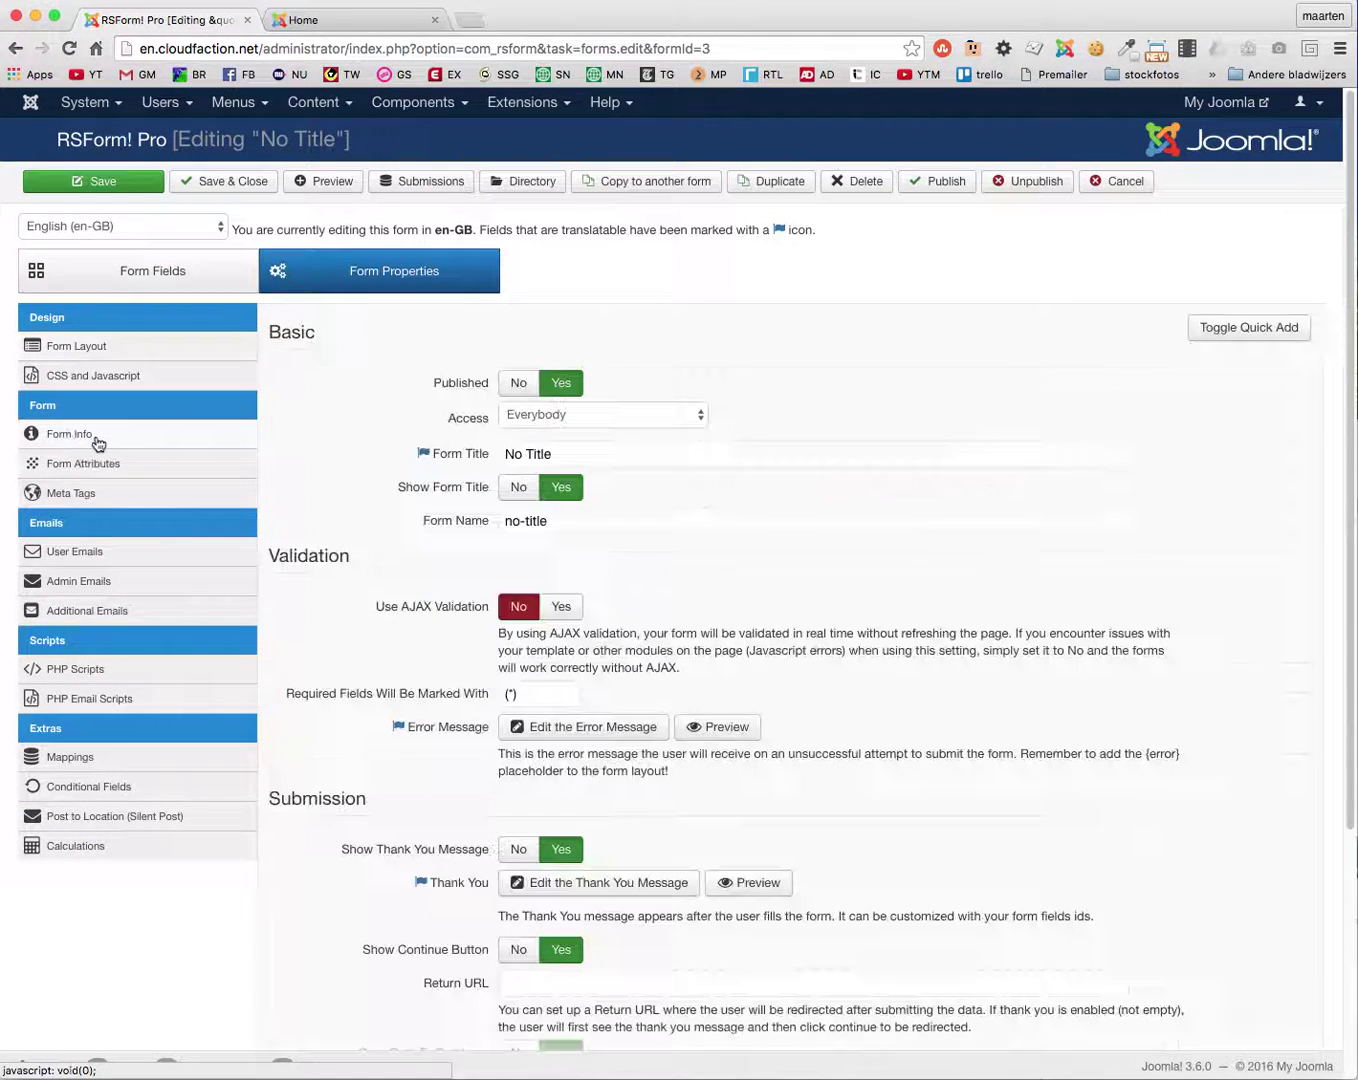
{"action": "triple_click", "coordinate": [566, 454]}
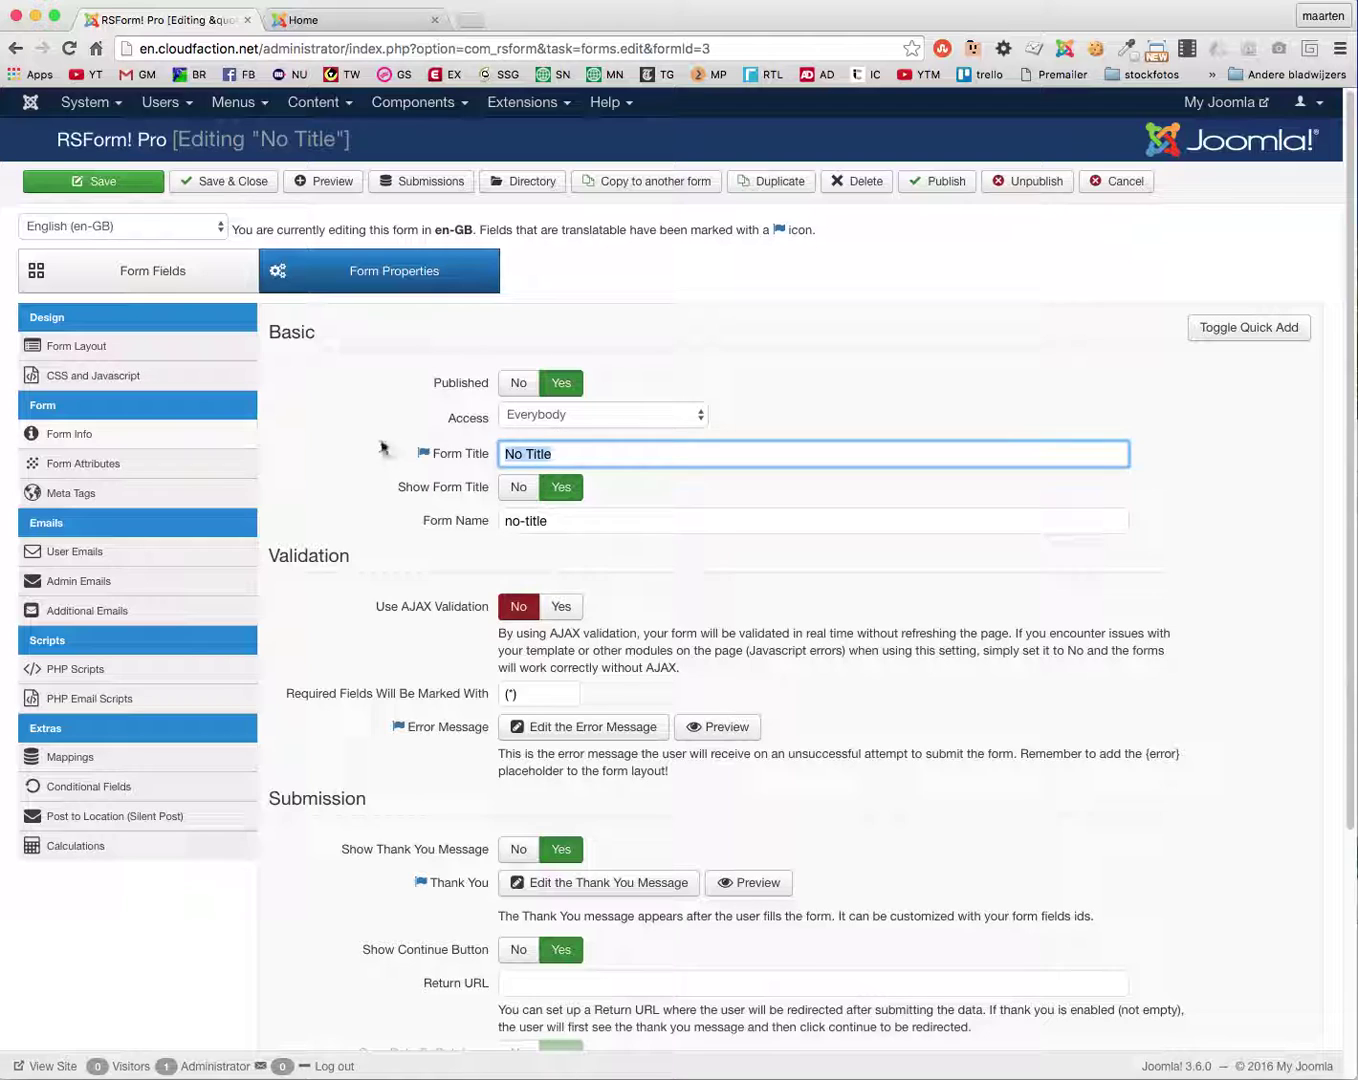
{"action": "type", "text": "Add"}
{"action": "type", "text": "ress de"}
{"action": "key", "text": "super+a"}
{"action": "key", "text": "super+c"}
{"action": "left_click", "coordinate": [590, 521]}
{"action": "key", "text": "super+a"}
{"action": "key", "text": "super+v"}
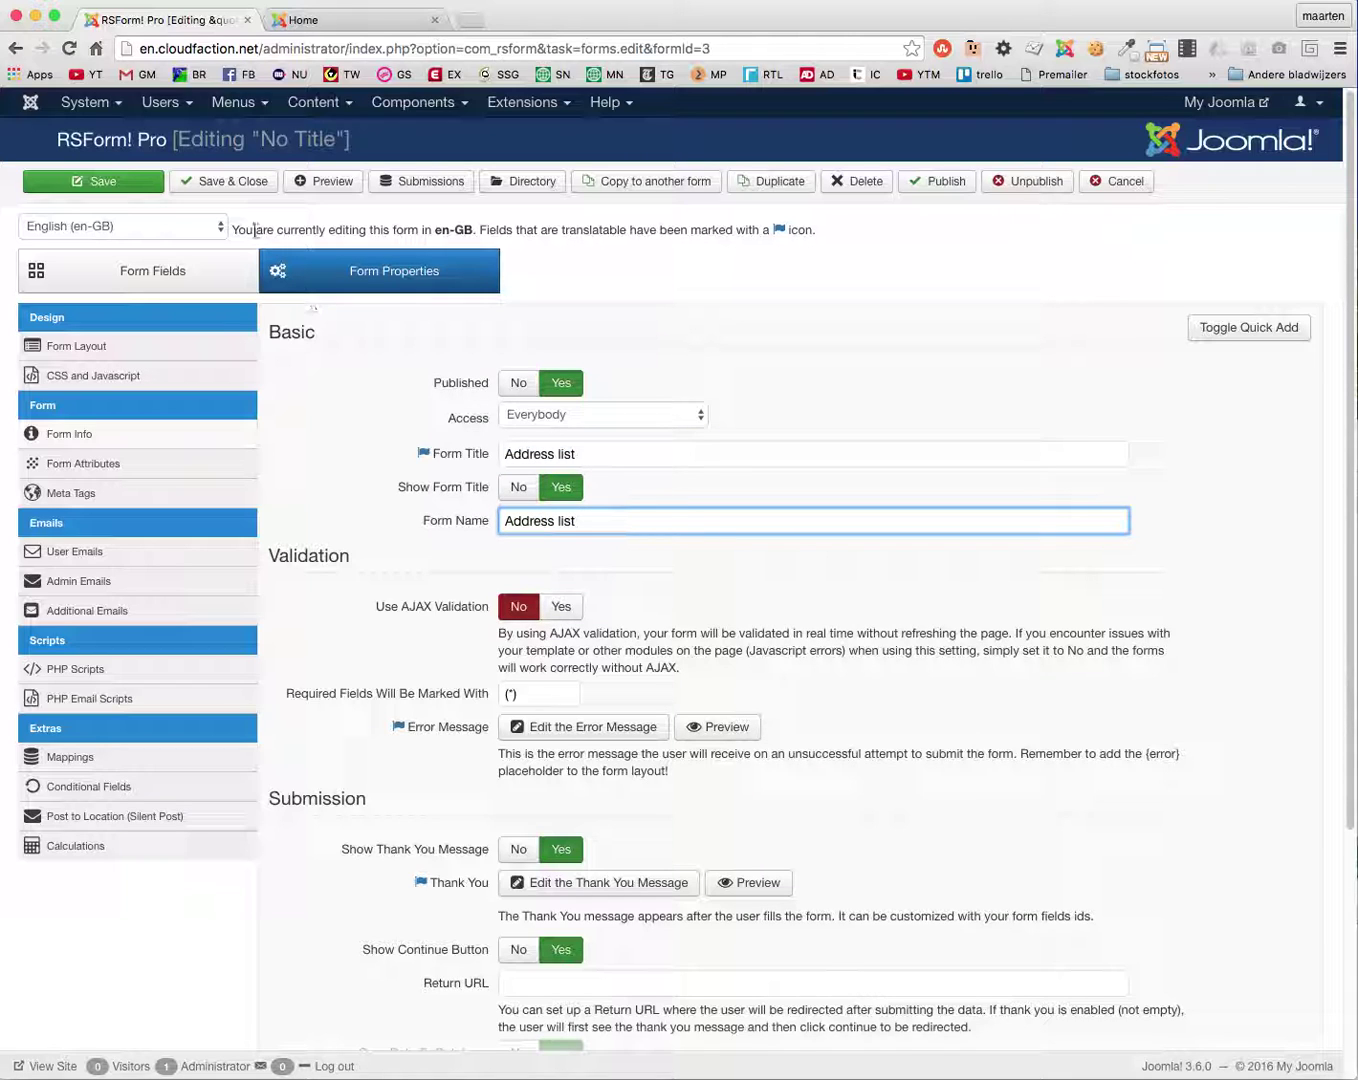
Save the form and note its ID 3 in the forms manager
{"action": "left_click", "coordinate": [226, 182]}
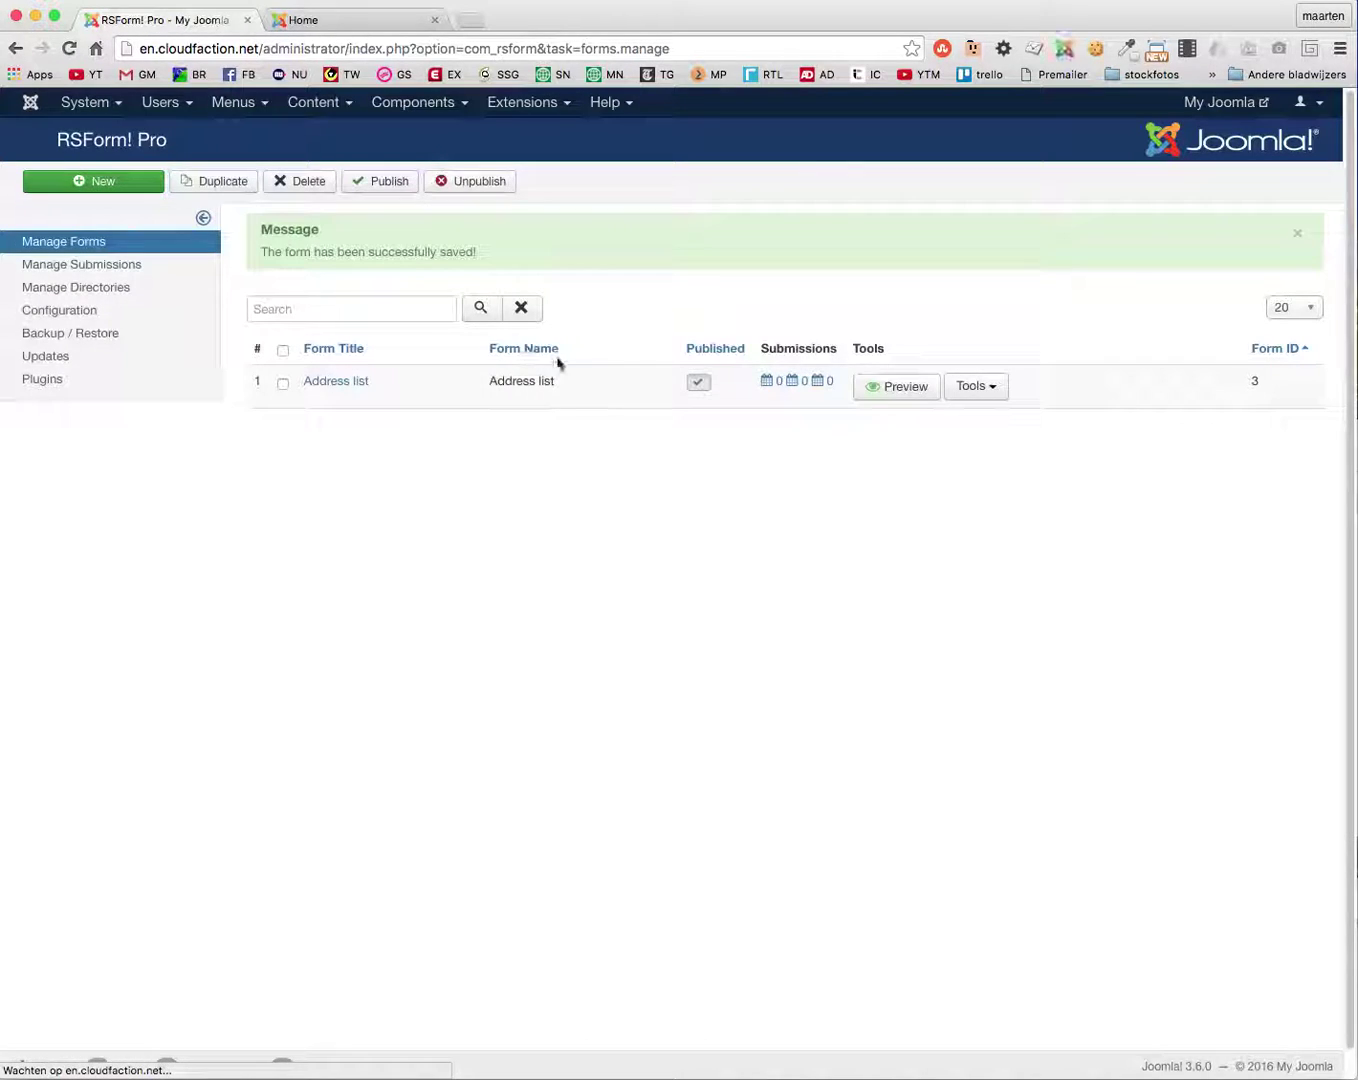
{"action": "left_click", "coordinate": [1245, 375]}
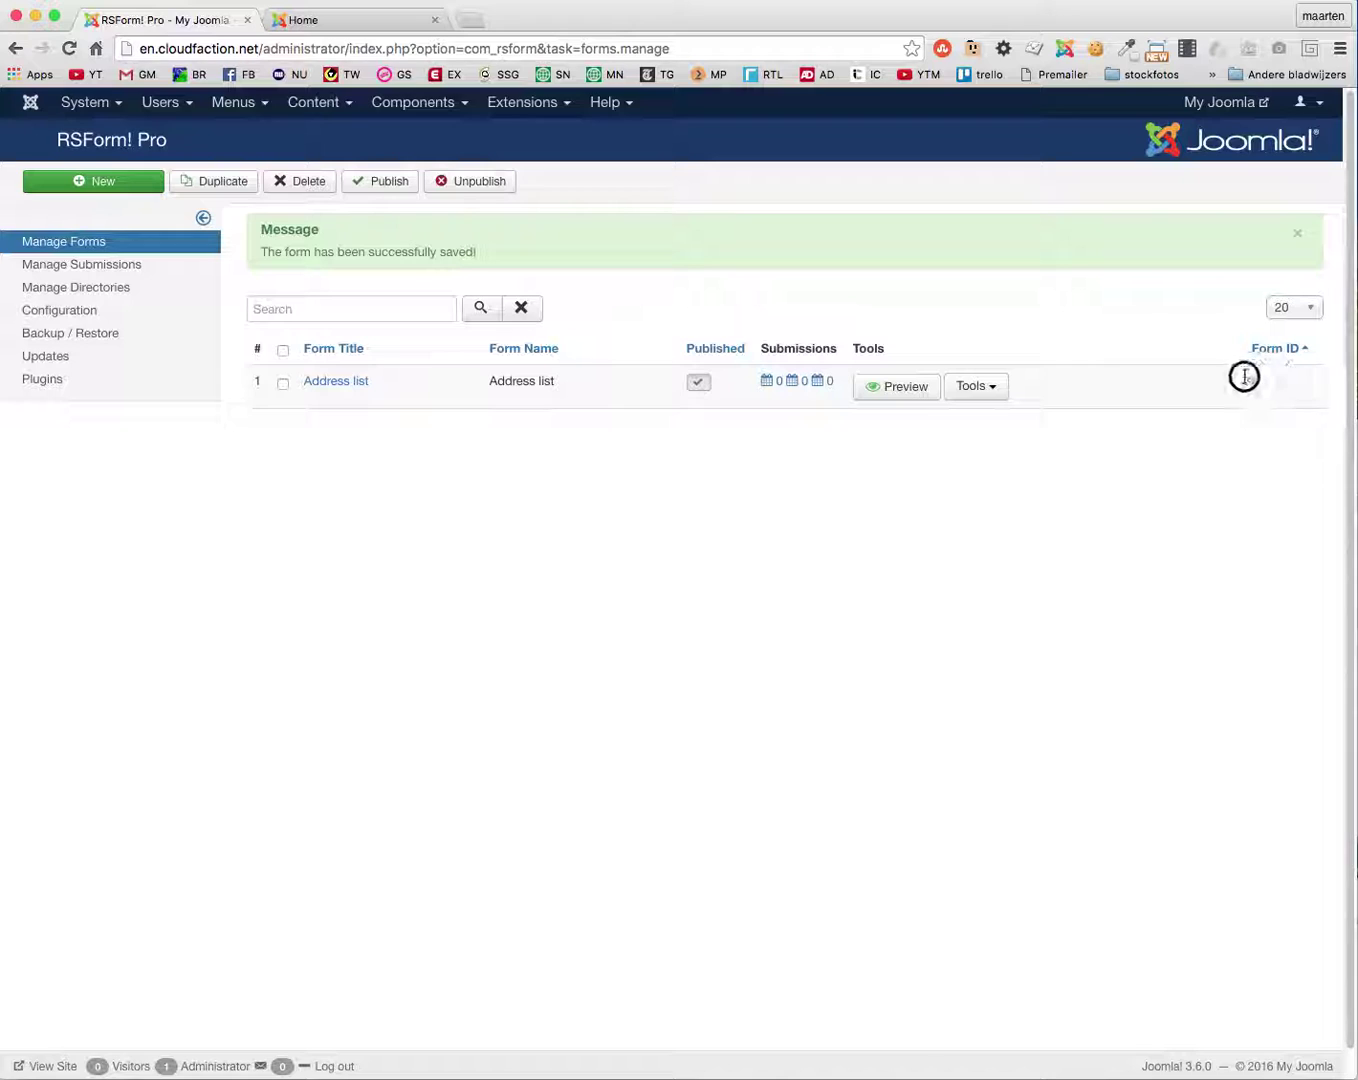
{"action": "left_click", "coordinate": [425, 617]}
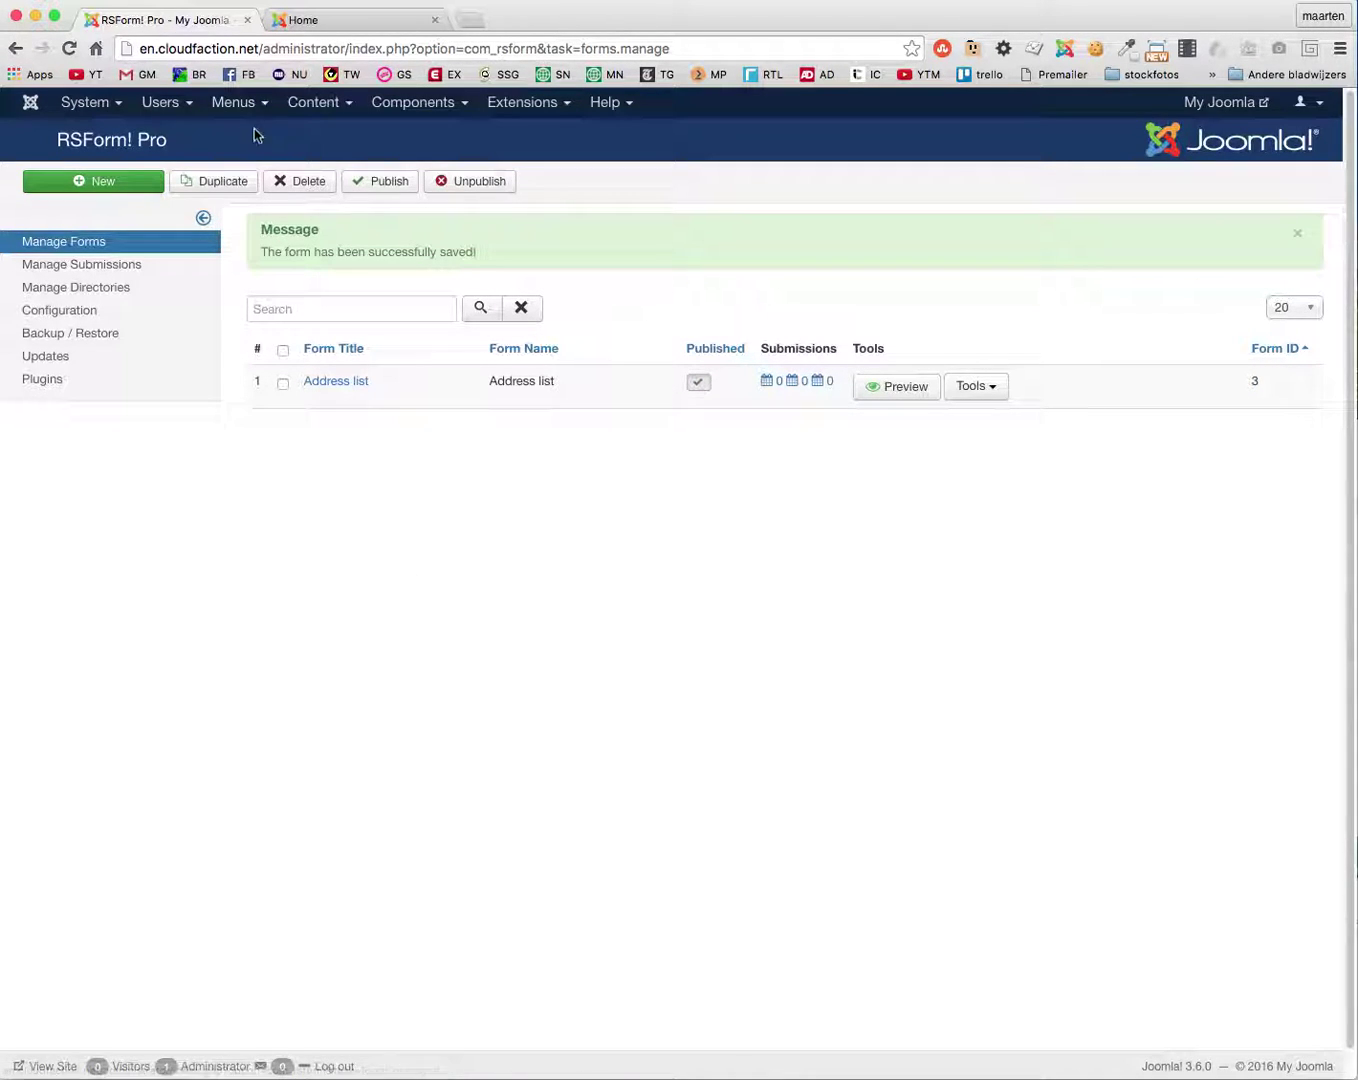
{"action": "left_click", "coordinate": [319, 102]}
Create an article titled 'Add Address' with body {rsform 3} and save it
{"action": "mouse_move", "coordinate": [329, 136]}
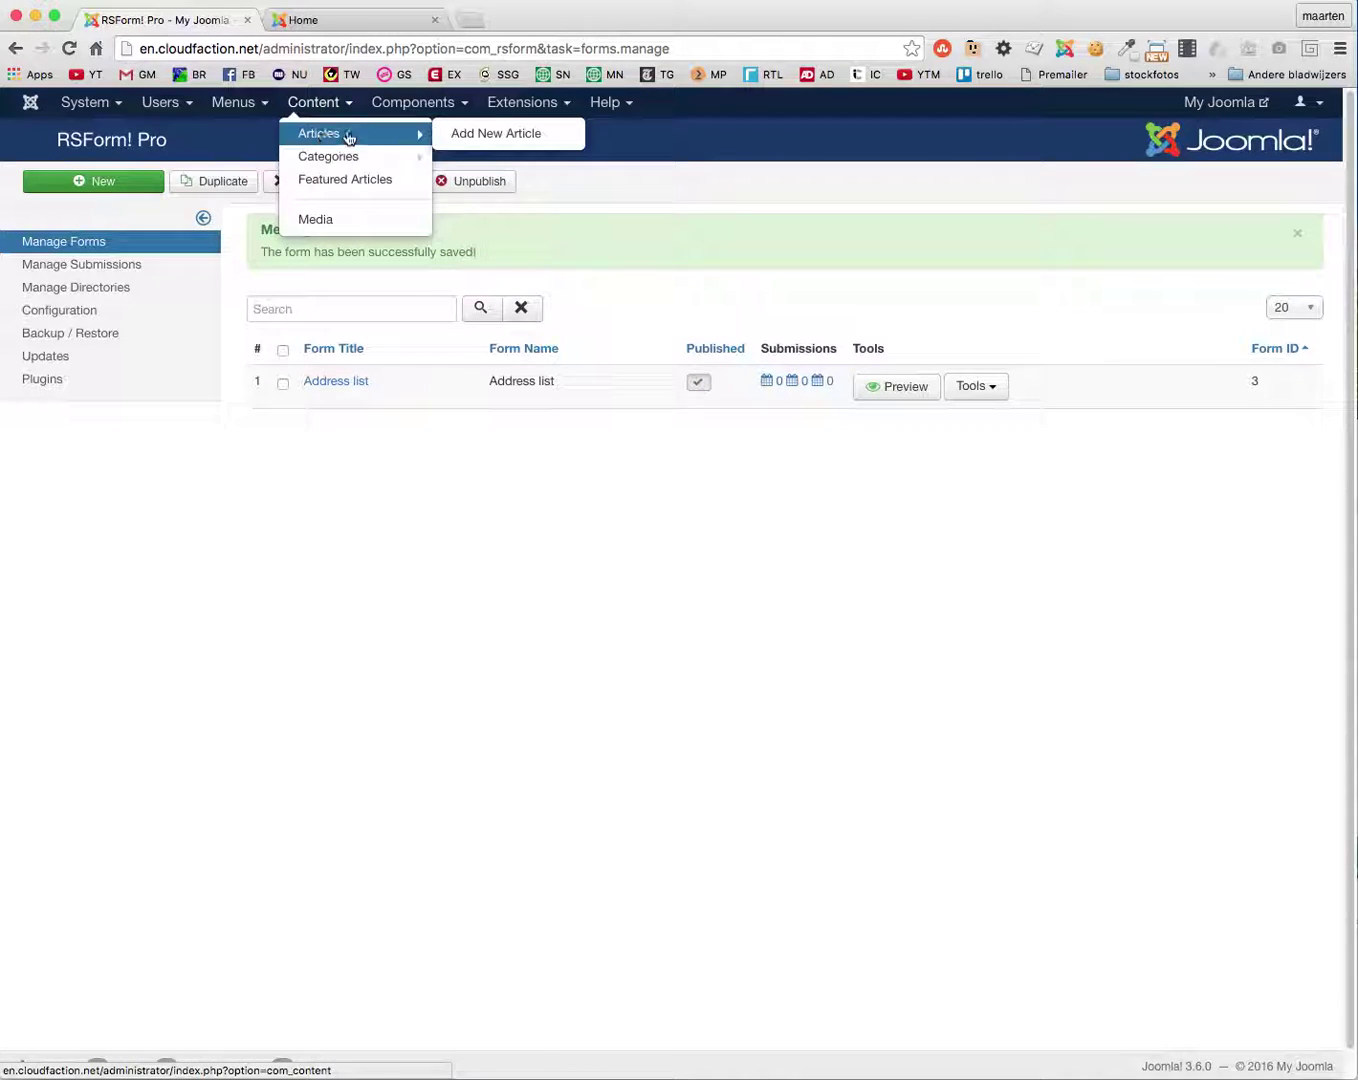
{"action": "left_click", "coordinate": [487, 135]}
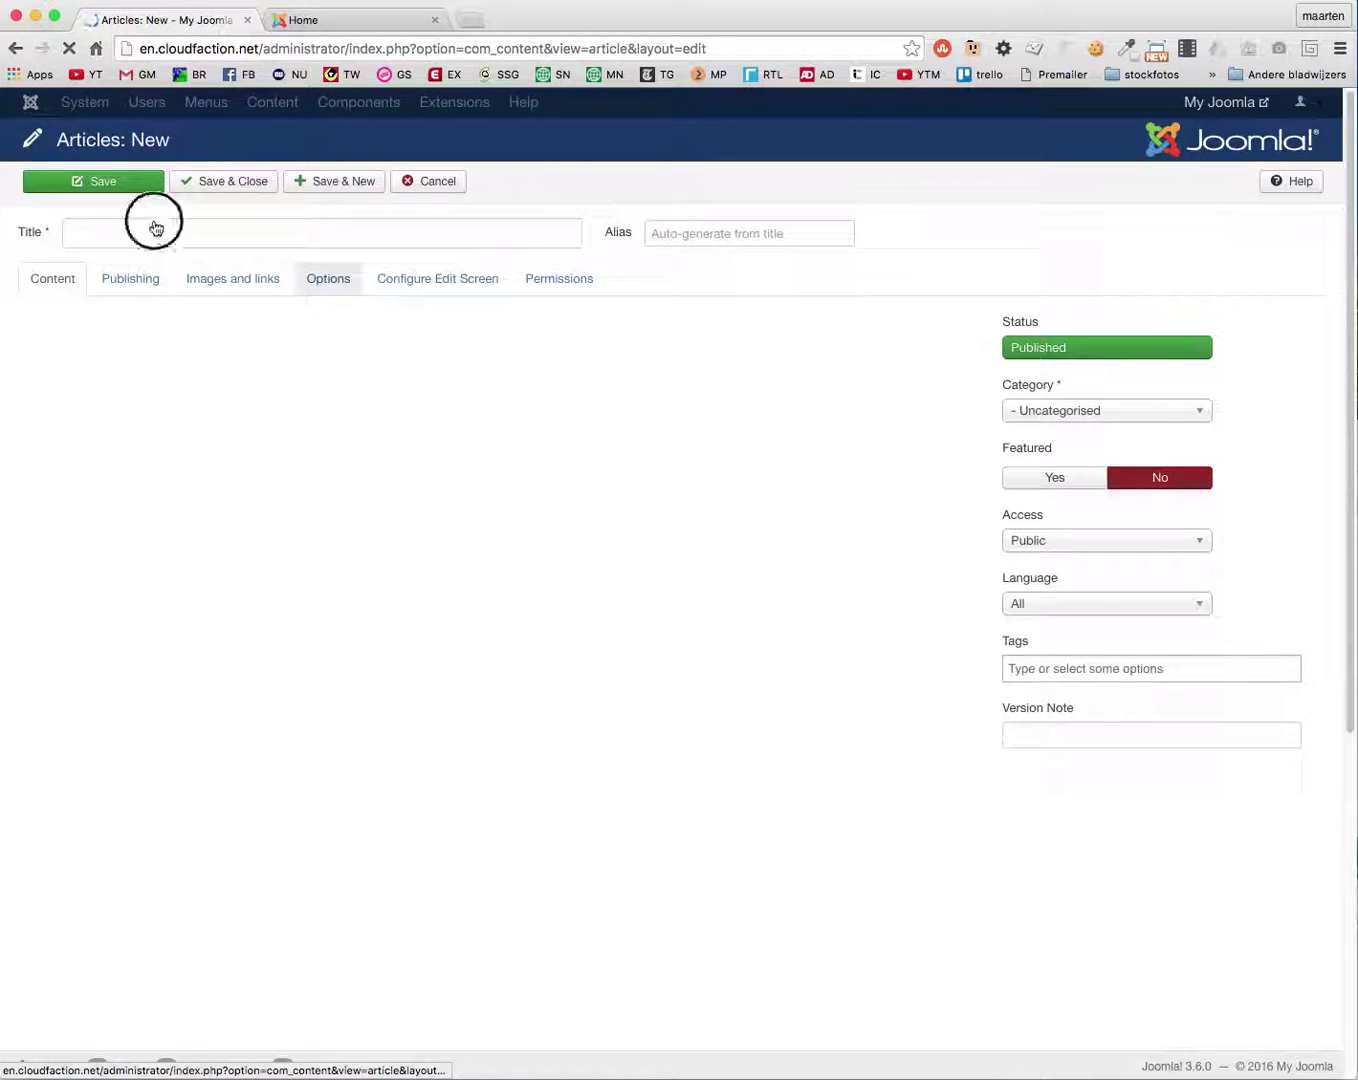
{"action": "left_click", "coordinate": [160, 234]}
{"action": "type", "text": "Add Address"}
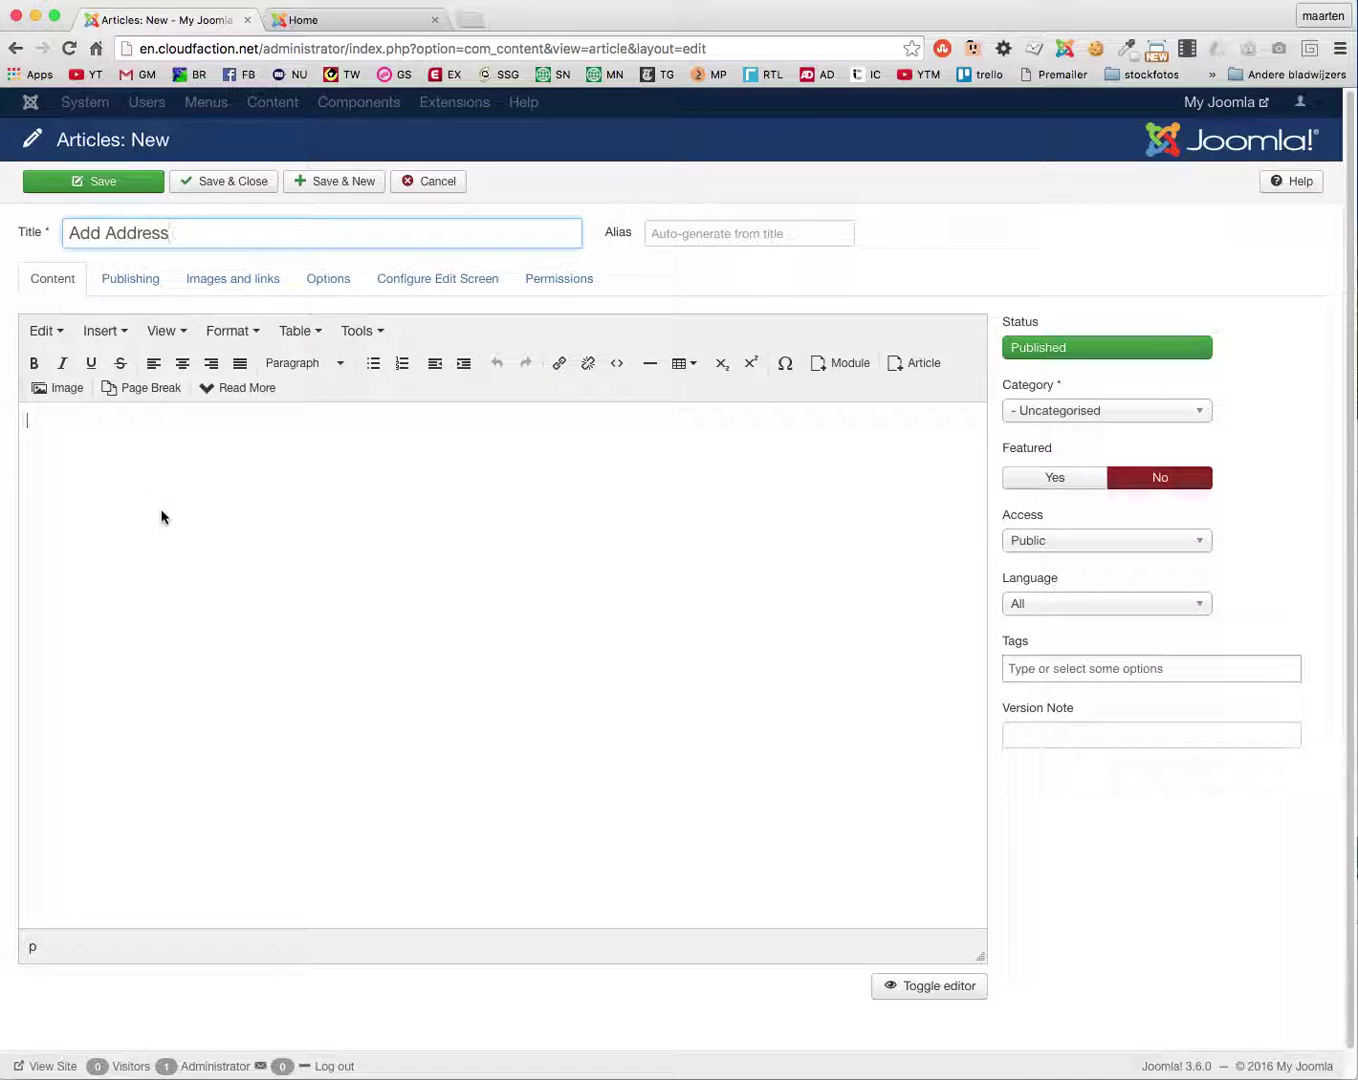
{"action": "left_click", "coordinate": [162, 513]}
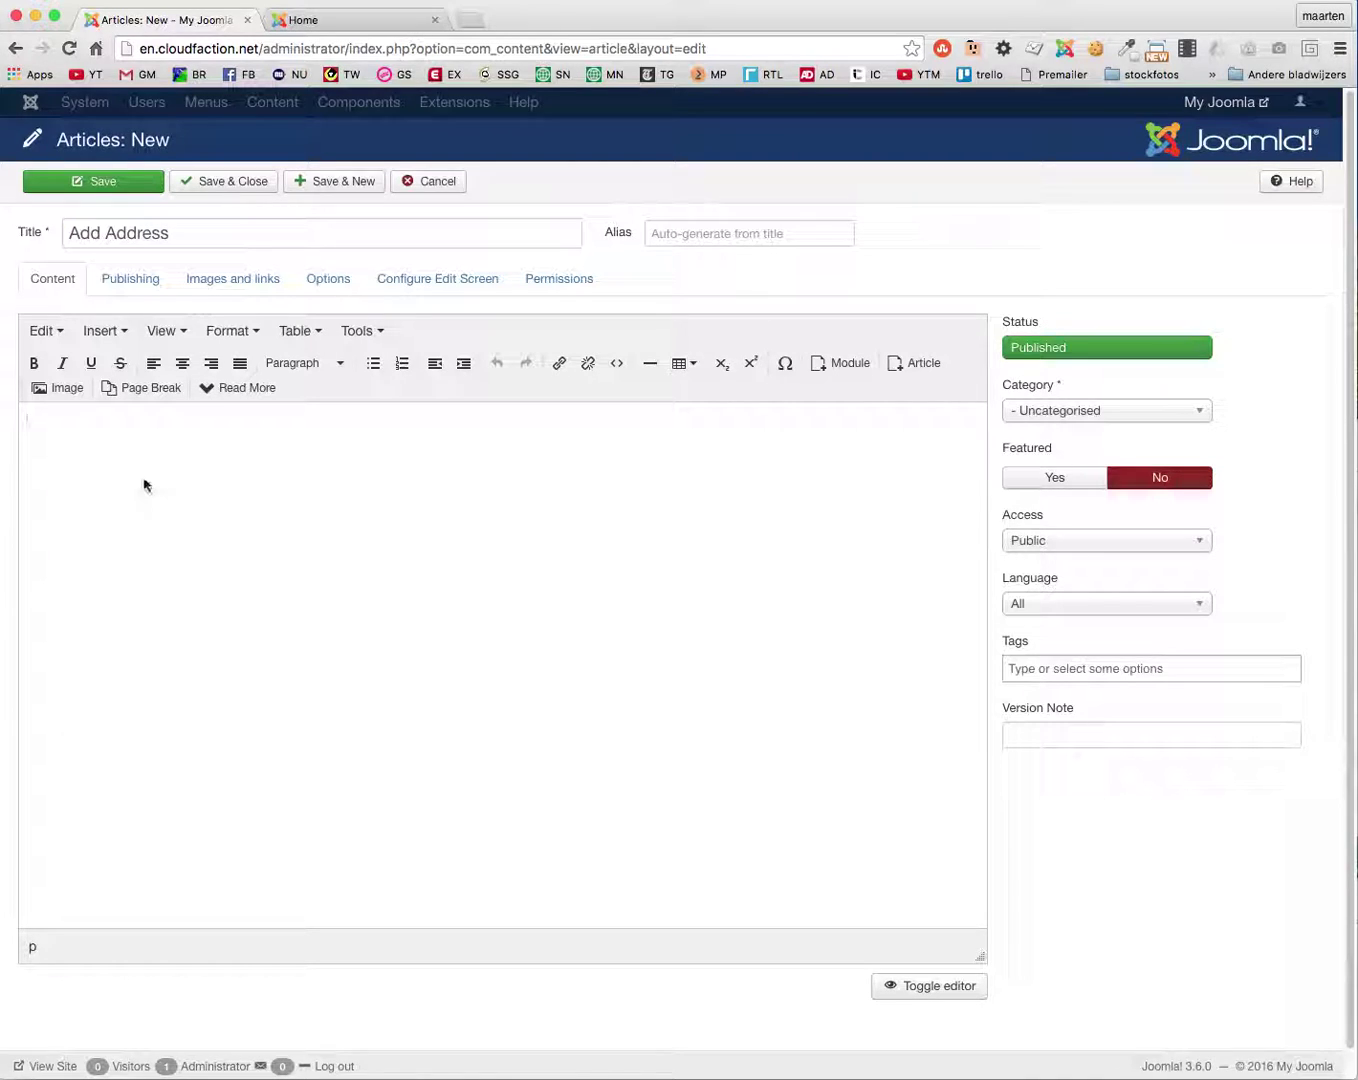
{"action": "type", "text": "{rsf"}
{"action": "key", "text": "BackSpace"}
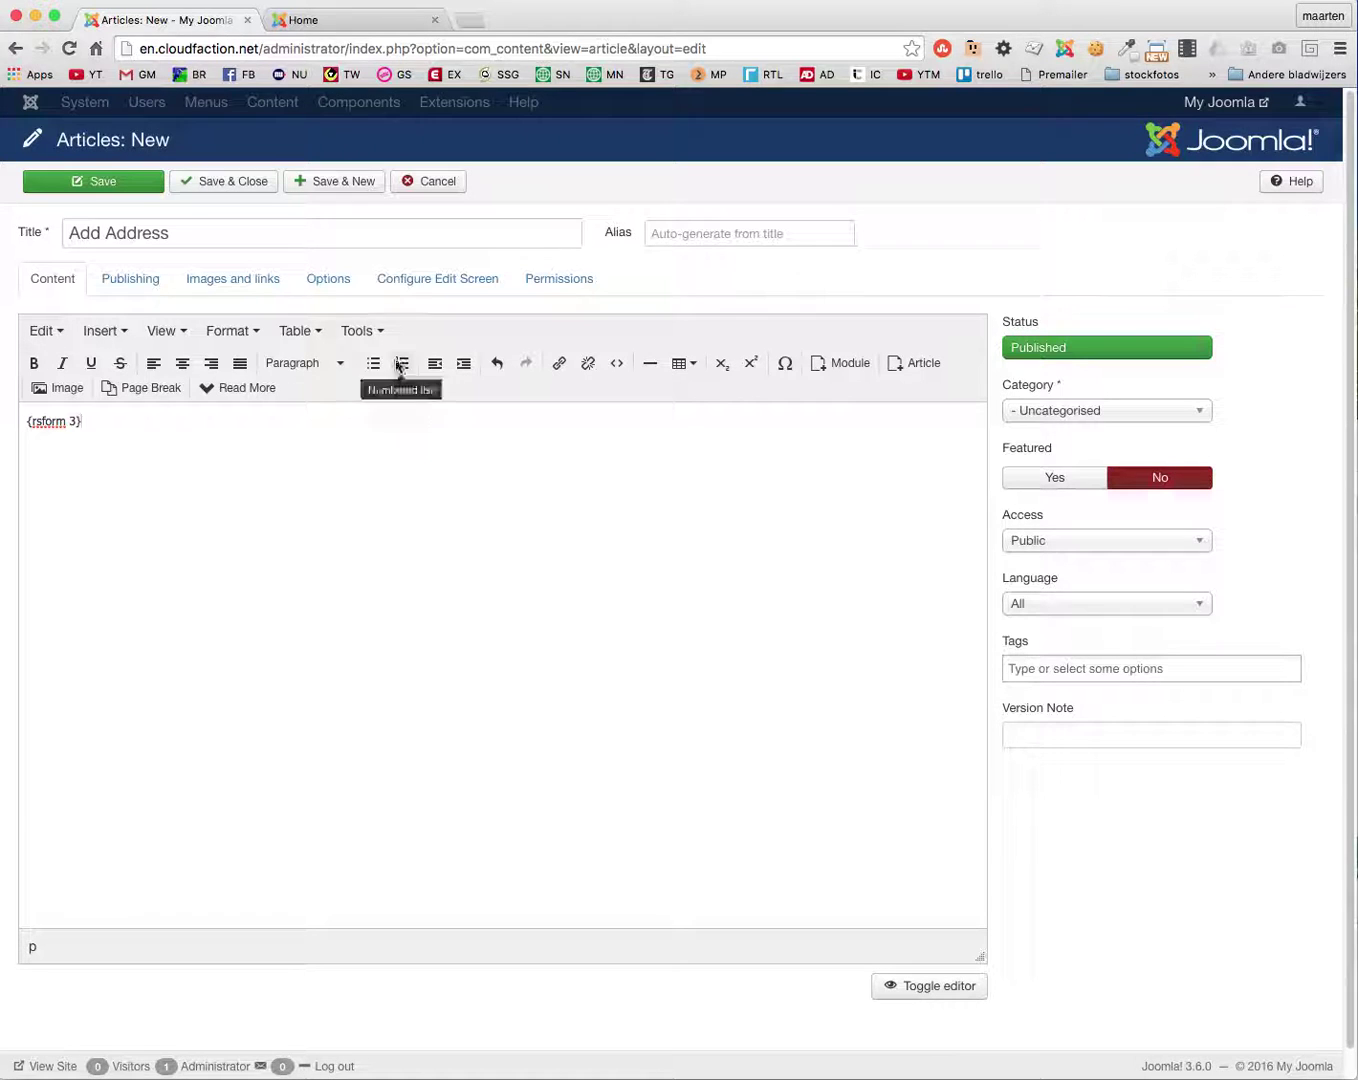
{"action": "triple_click", "coordinate": [49, 422]}
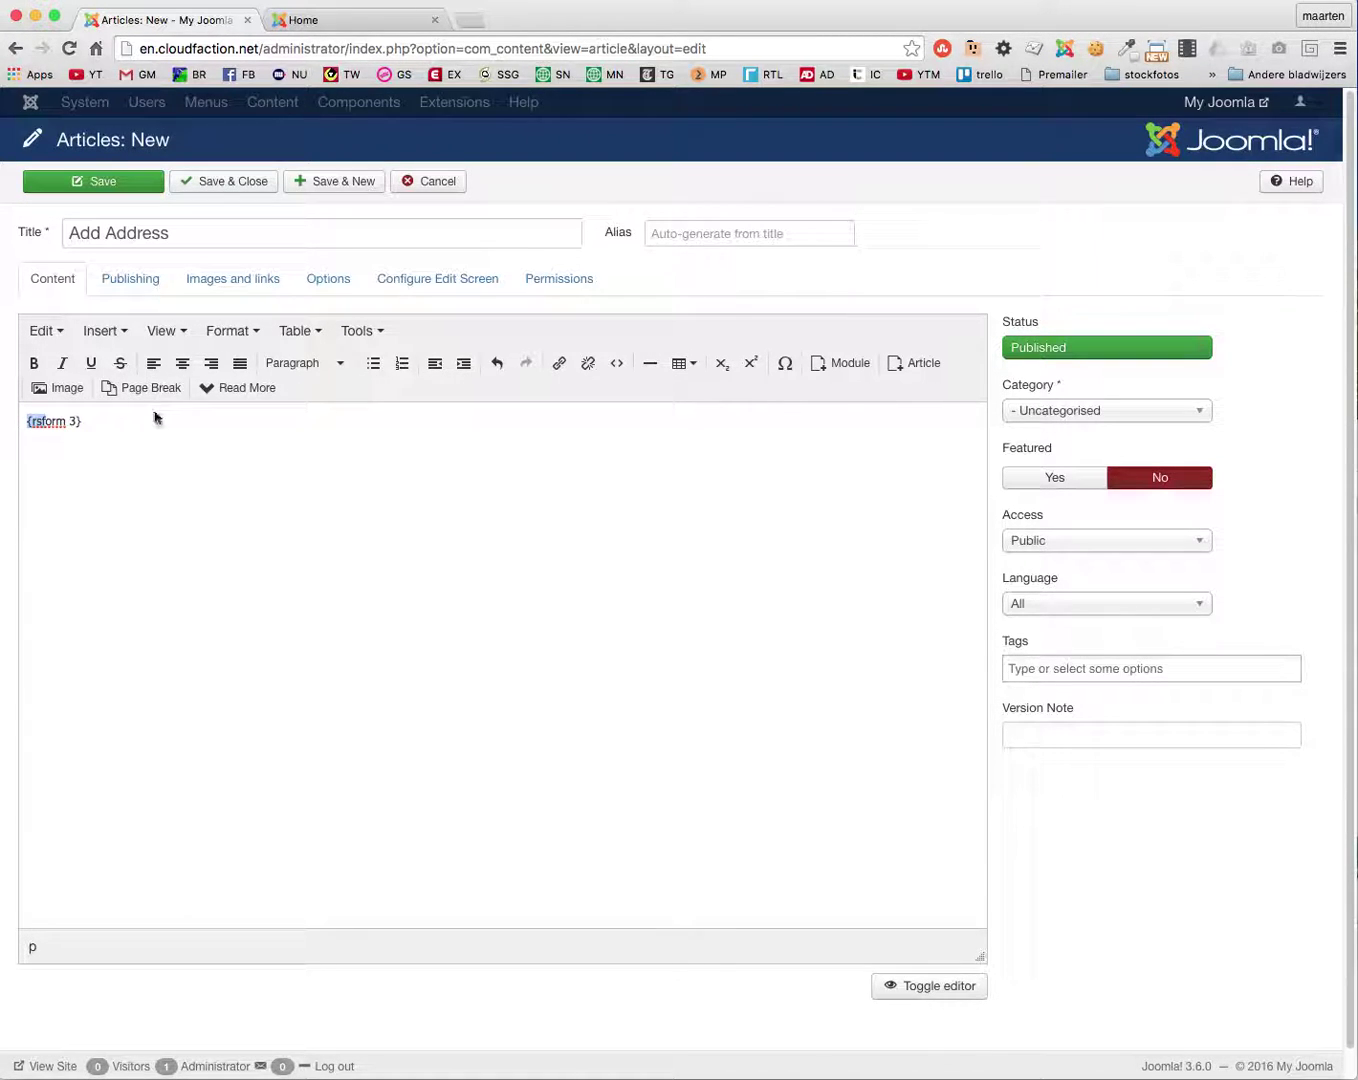
{"action": "left_click", "coordinate": [227, 182]}
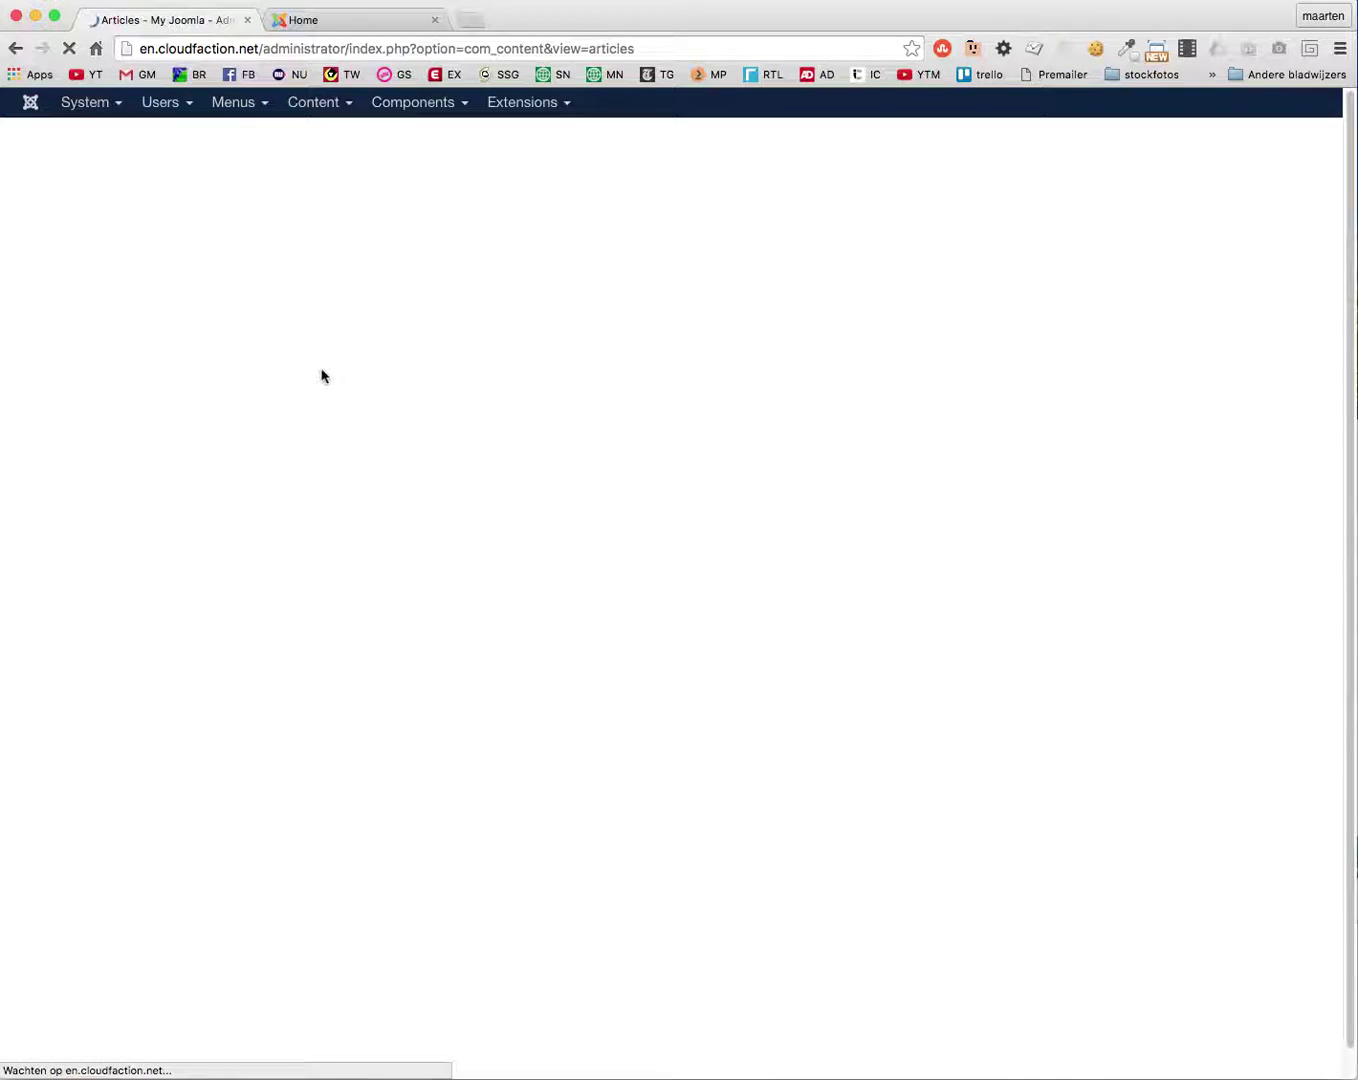
{"action": "left_click", "coordinate": [236, 102]}
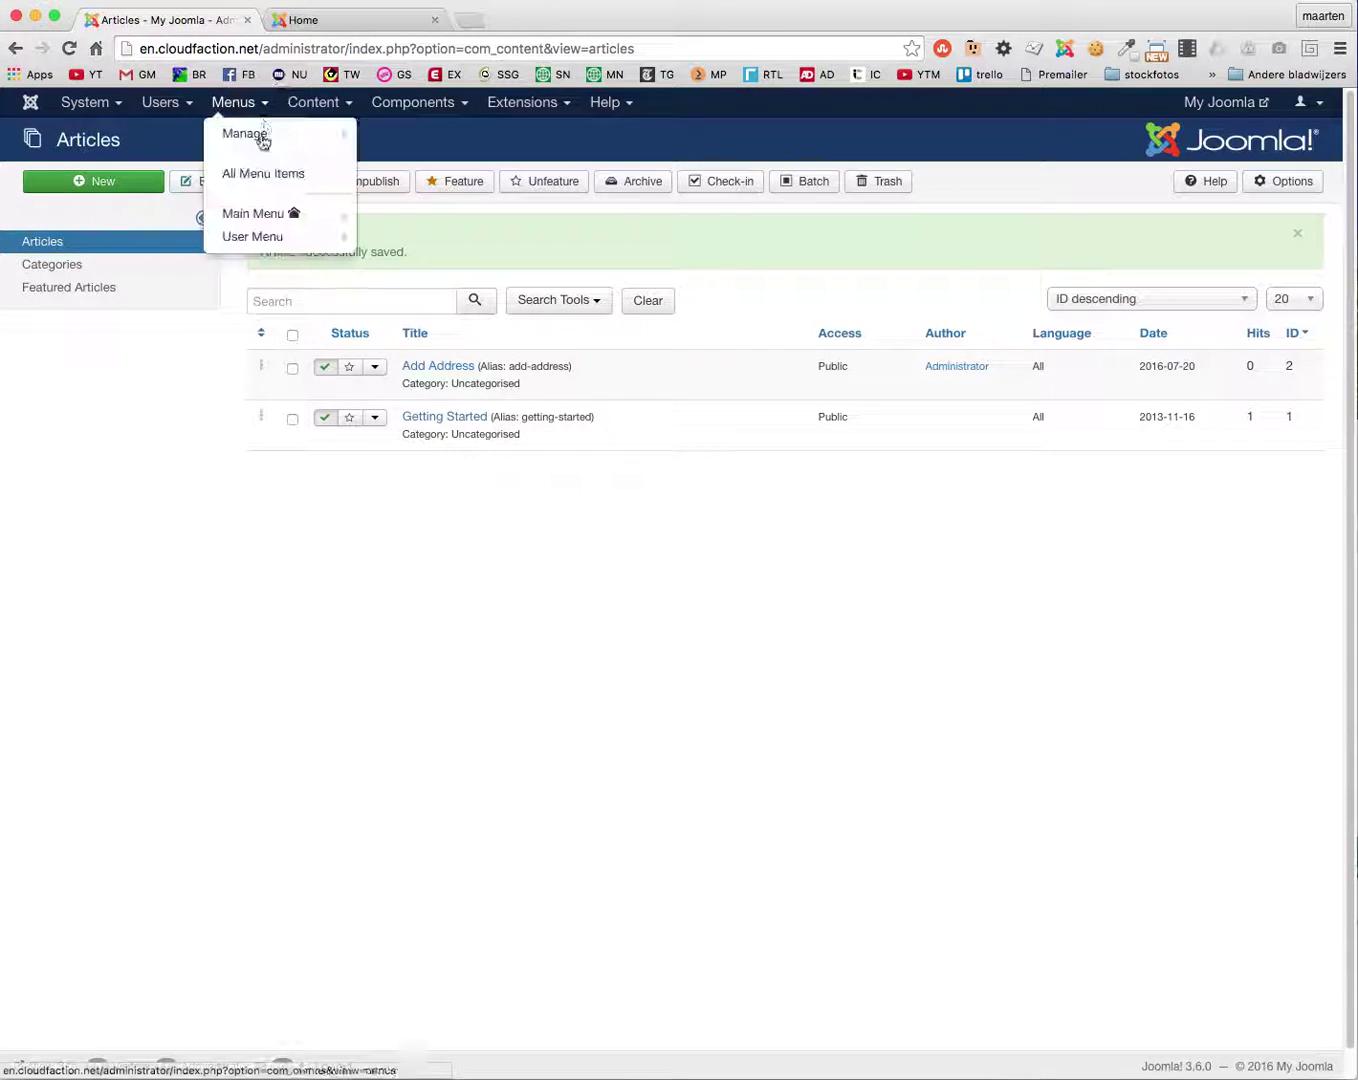
Create a Single Article Main Menu item 'Add Address' linked to the Add Address article
{"action": "left_click", "coordinate": [253, 212]}
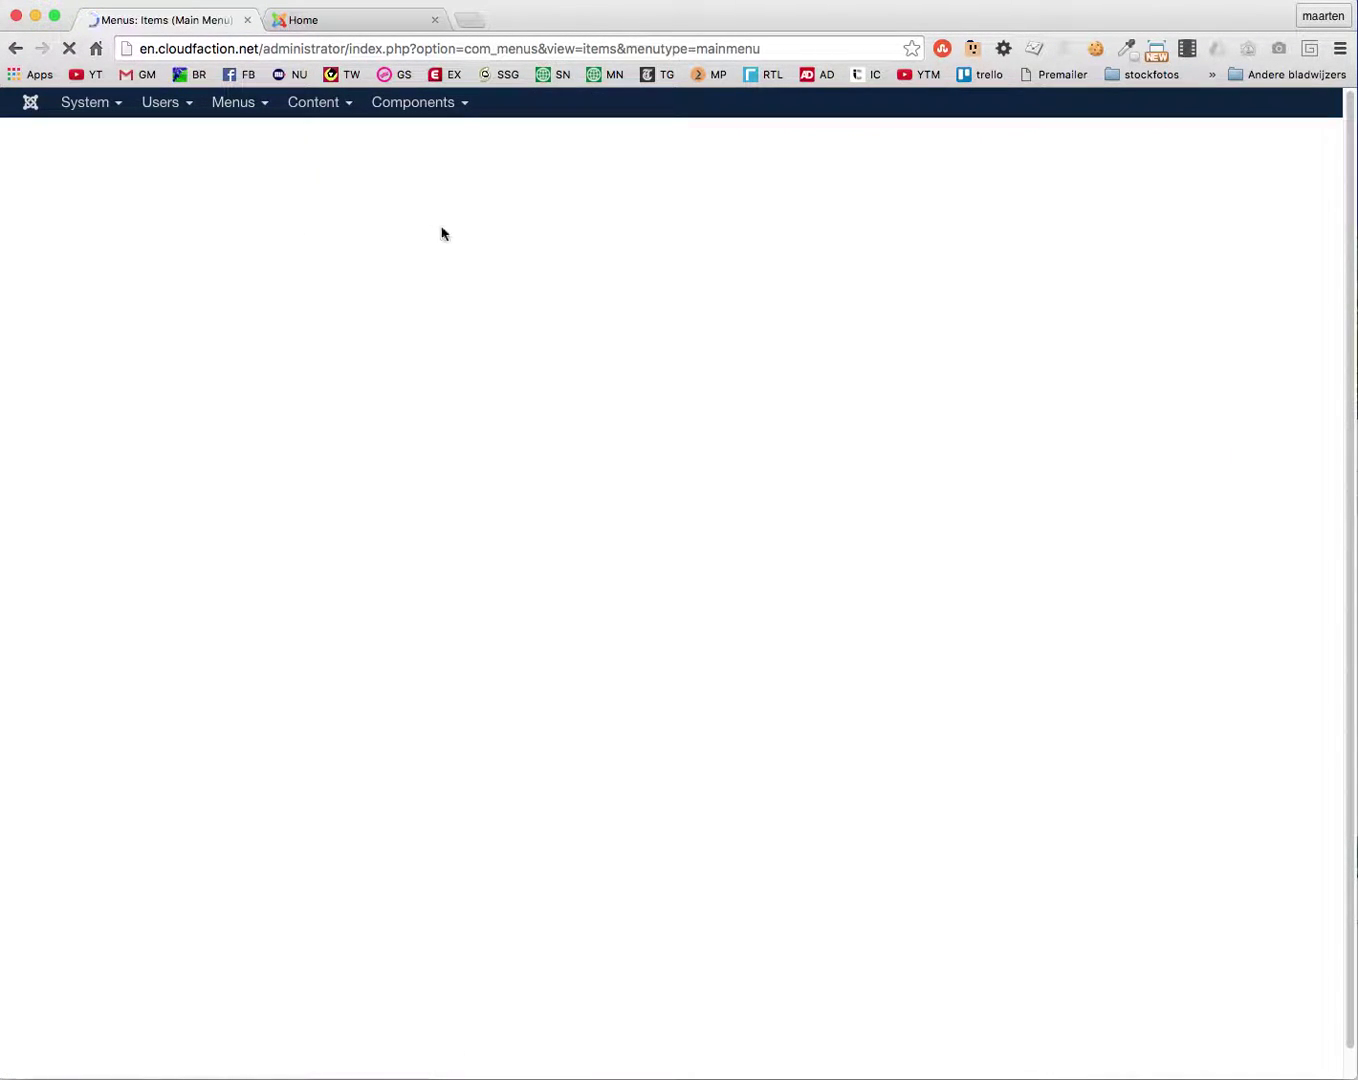
{"action": "left_click", "coordinate": [418, 300]}
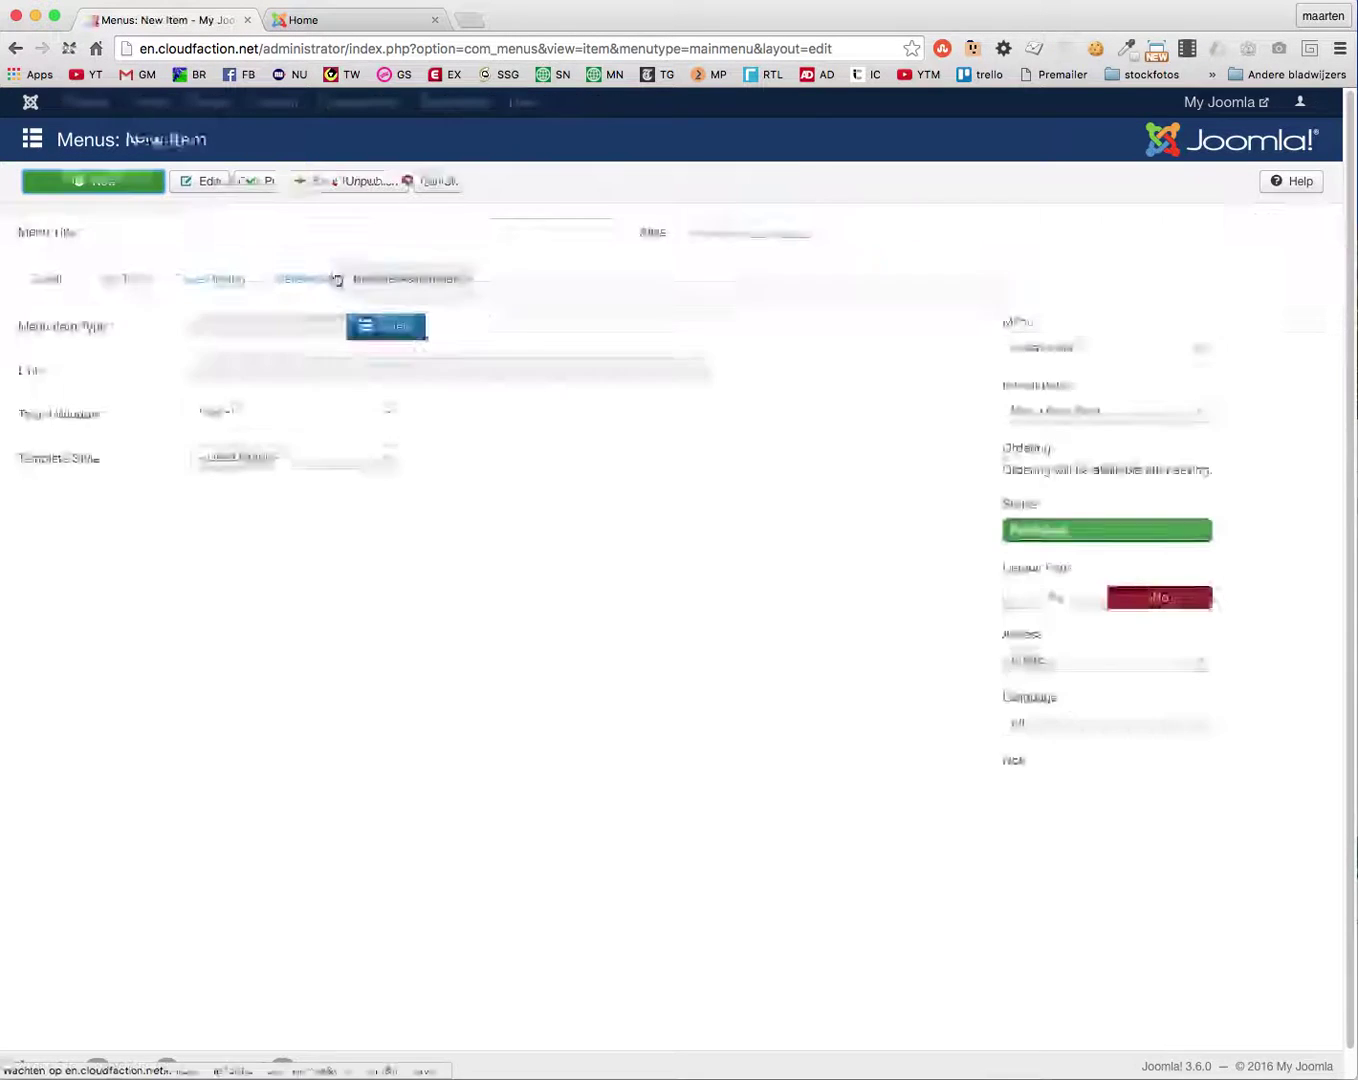
{"action": "left_click", "coordinate": [396, 339]}
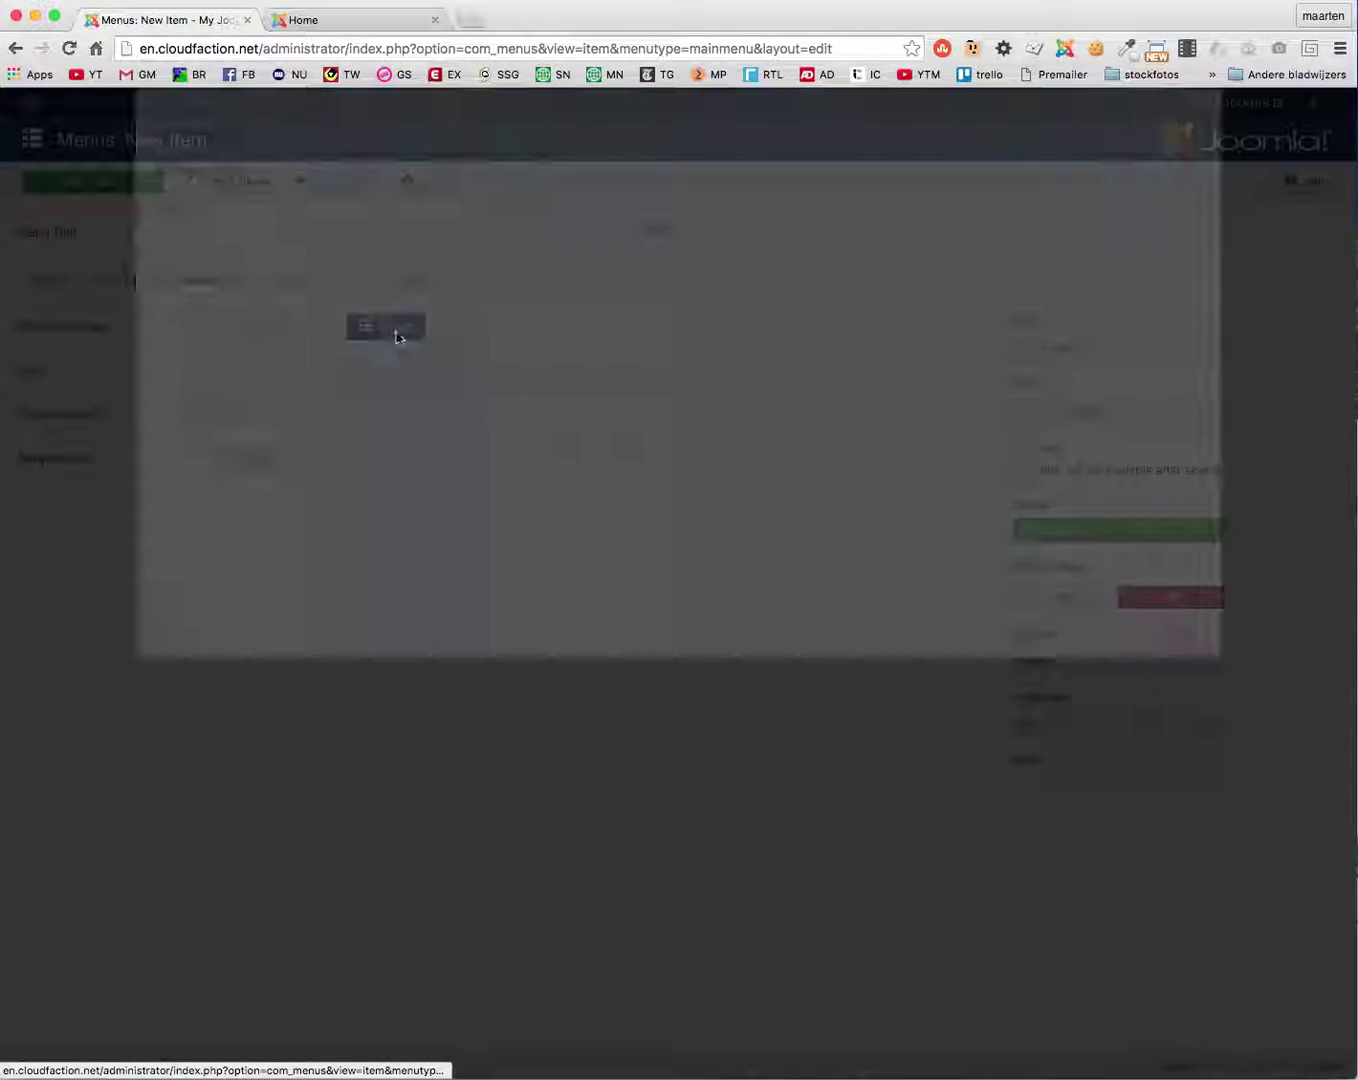
{"action": "left_click", "coordinate": [190, 216]}
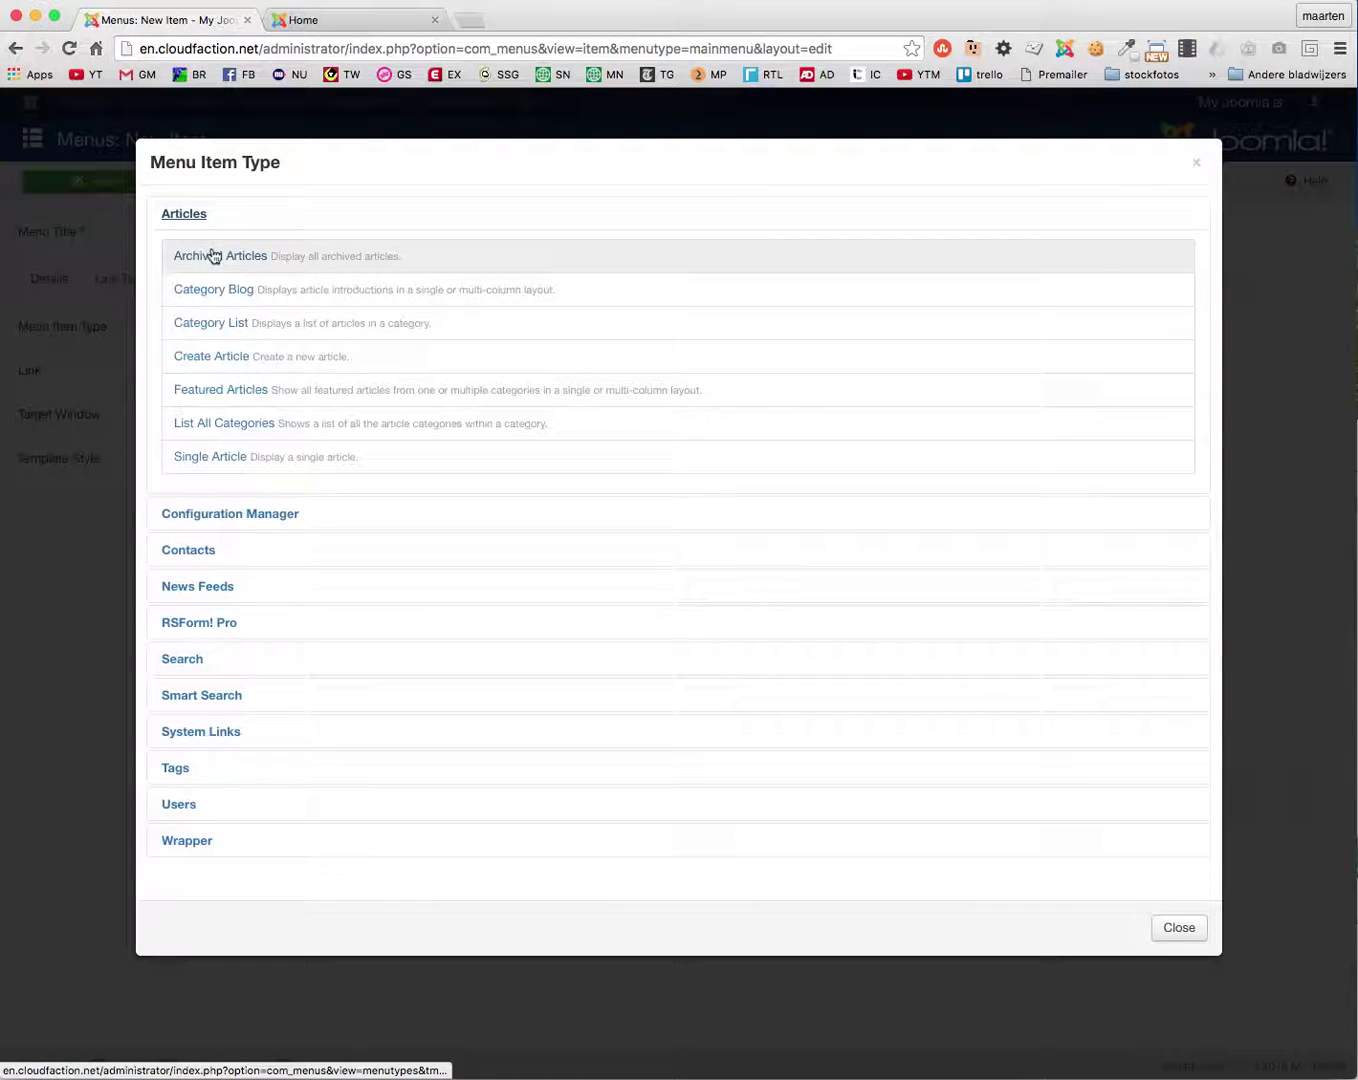
{"action": "left_click", "coordinate": [213, 458]}
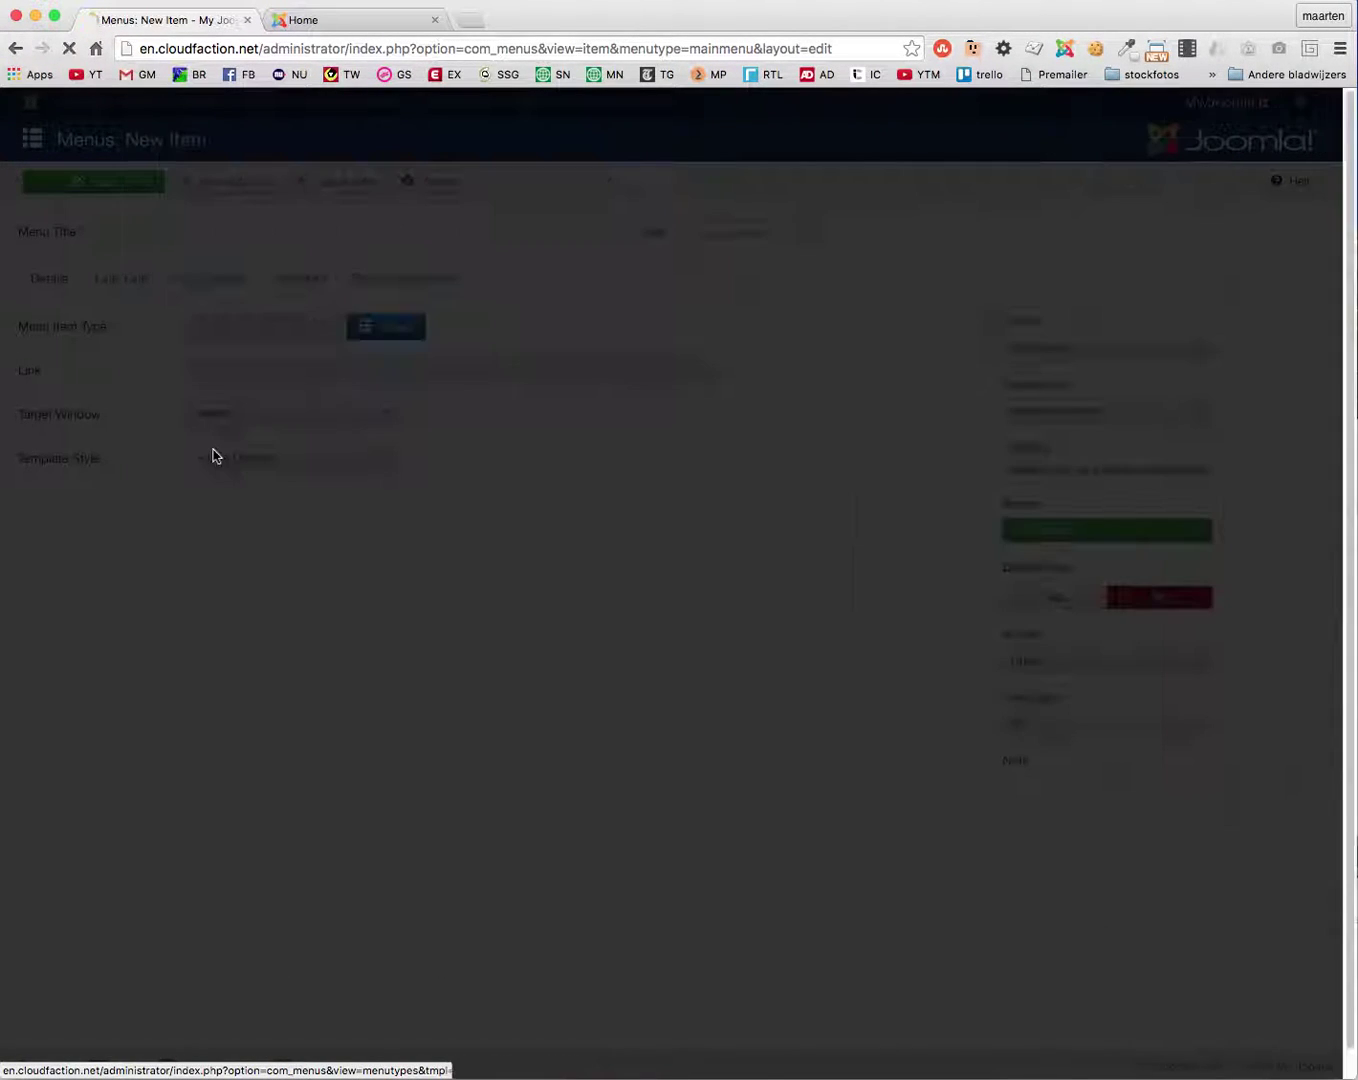
{"action": "left_click", "coordinate": [171, 231]}
{"action": "type", "text": "A"}
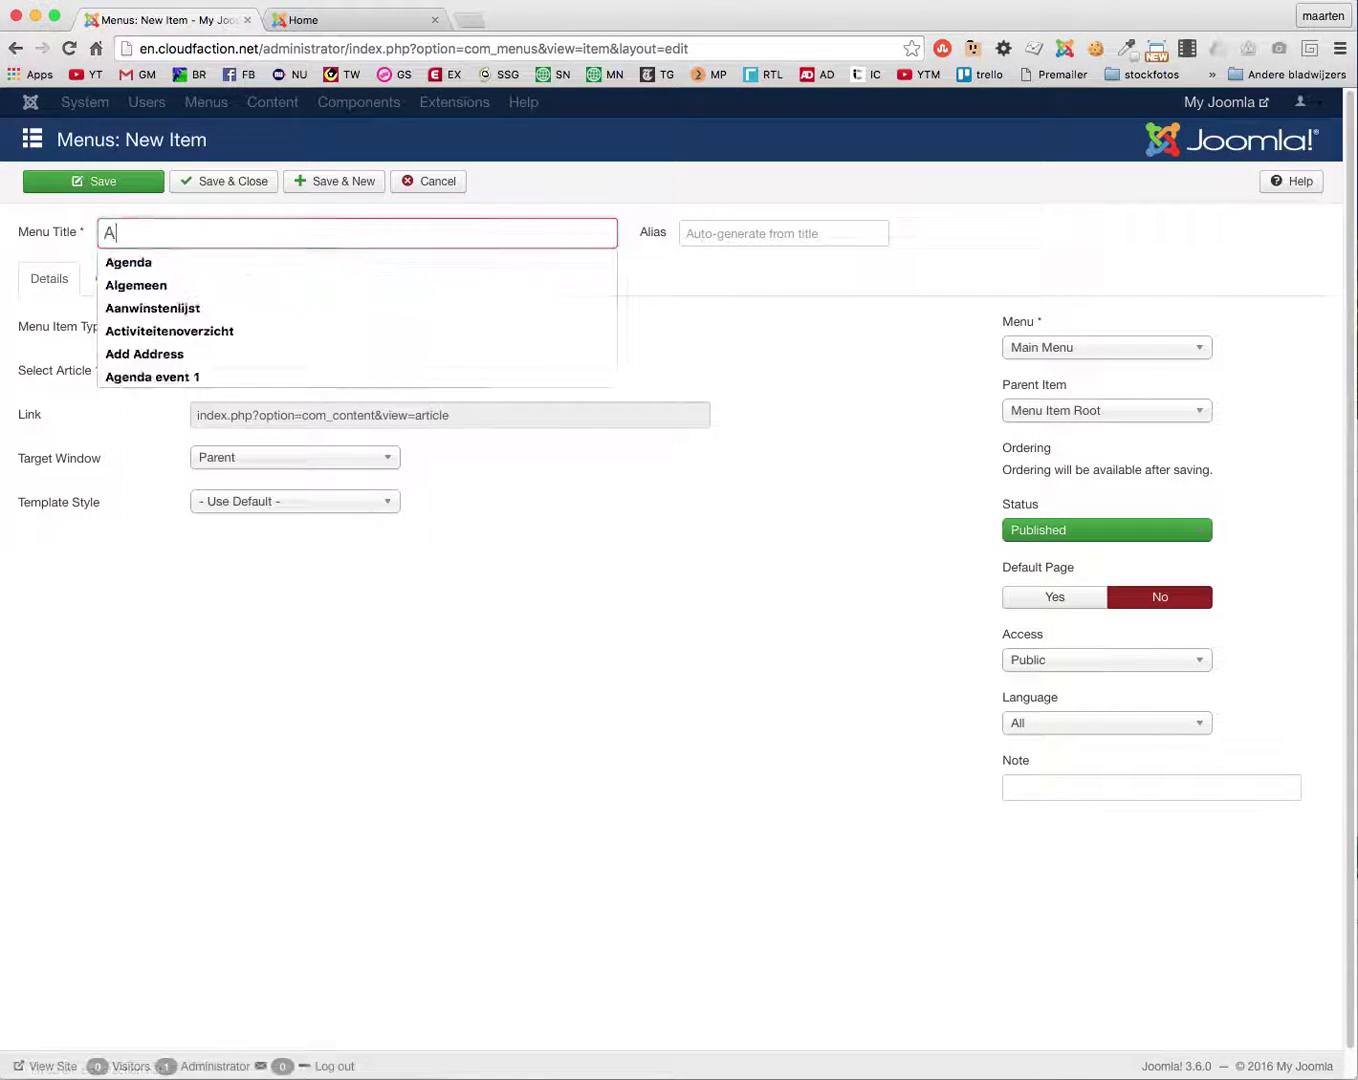
{"action": "type", "text": "dd Address"}
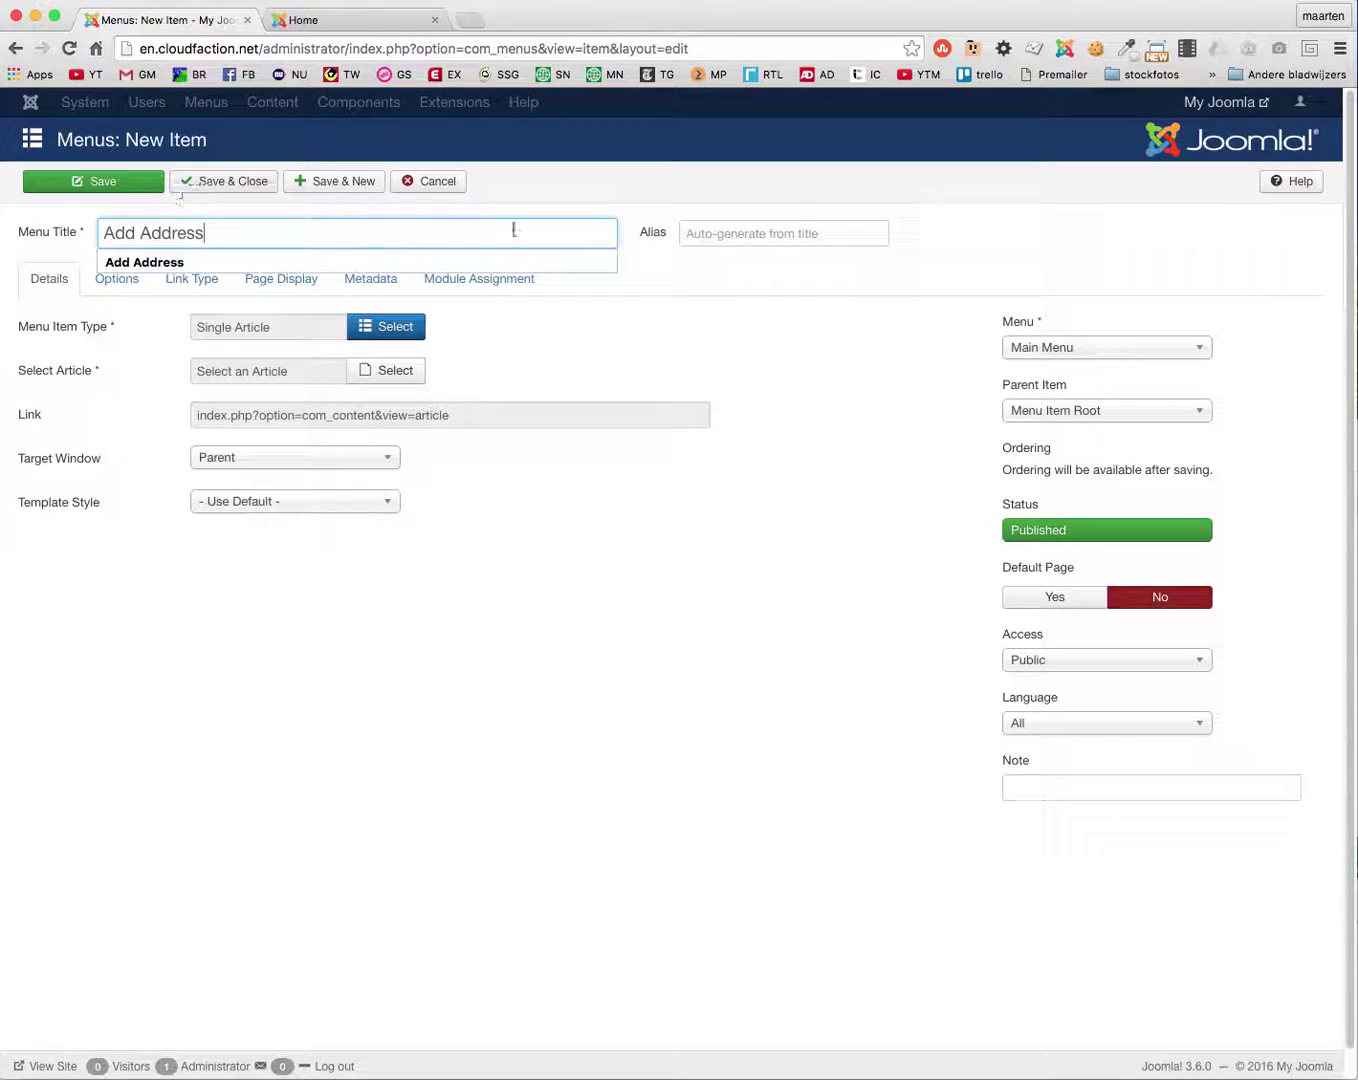
{"action": "left_click", "coordinate": [391, 371]}
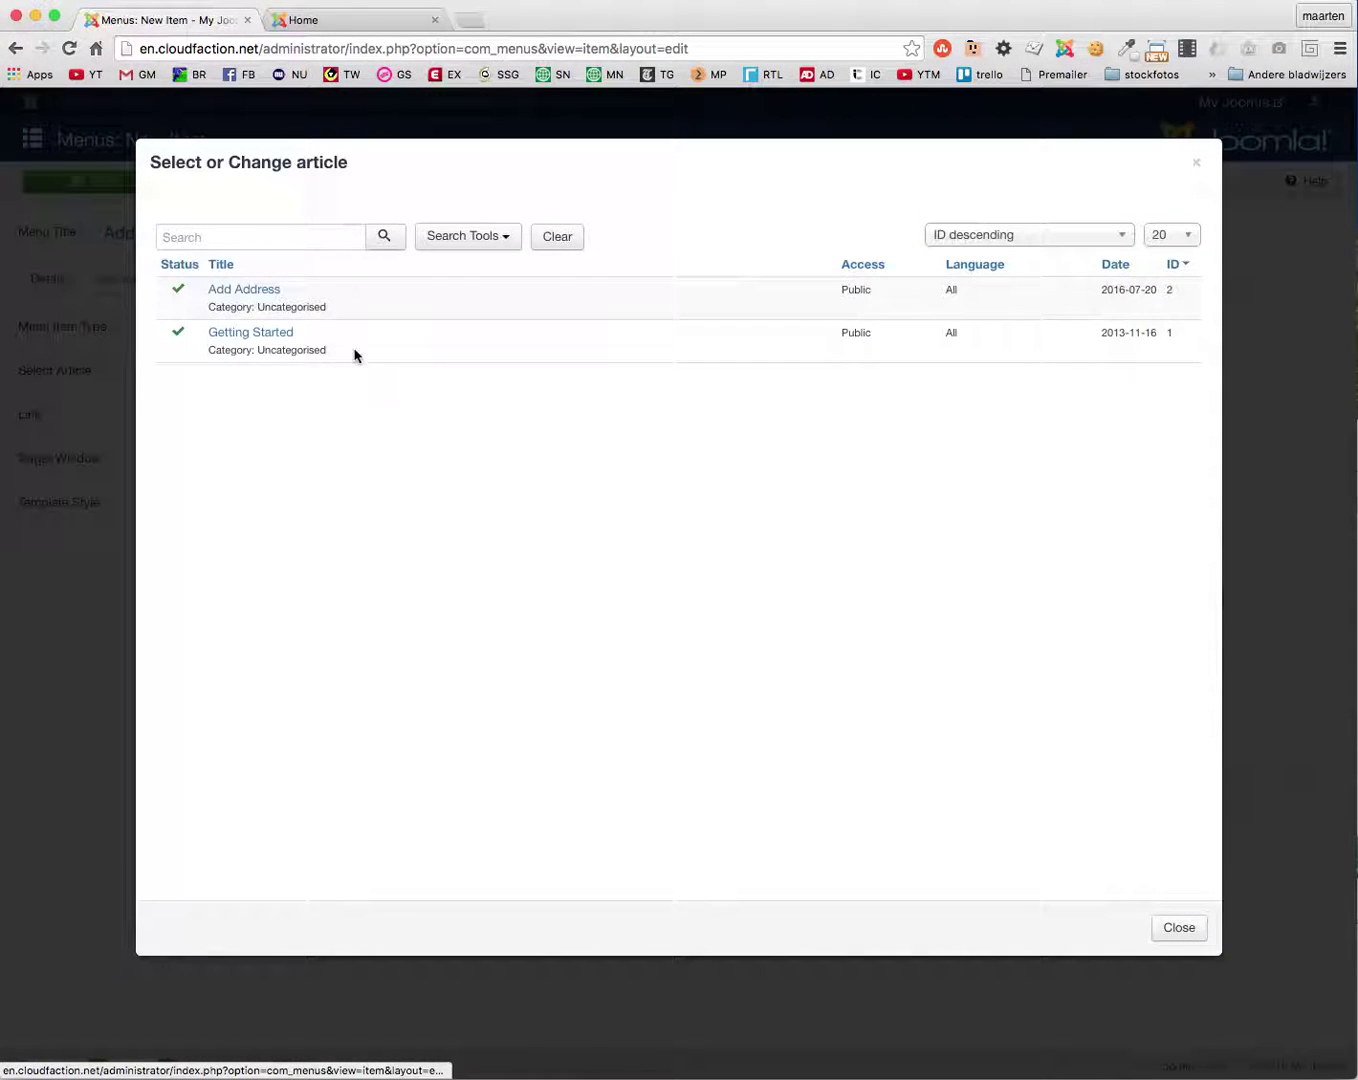
{"action": "left_click", "coordinate": [267, 295]}
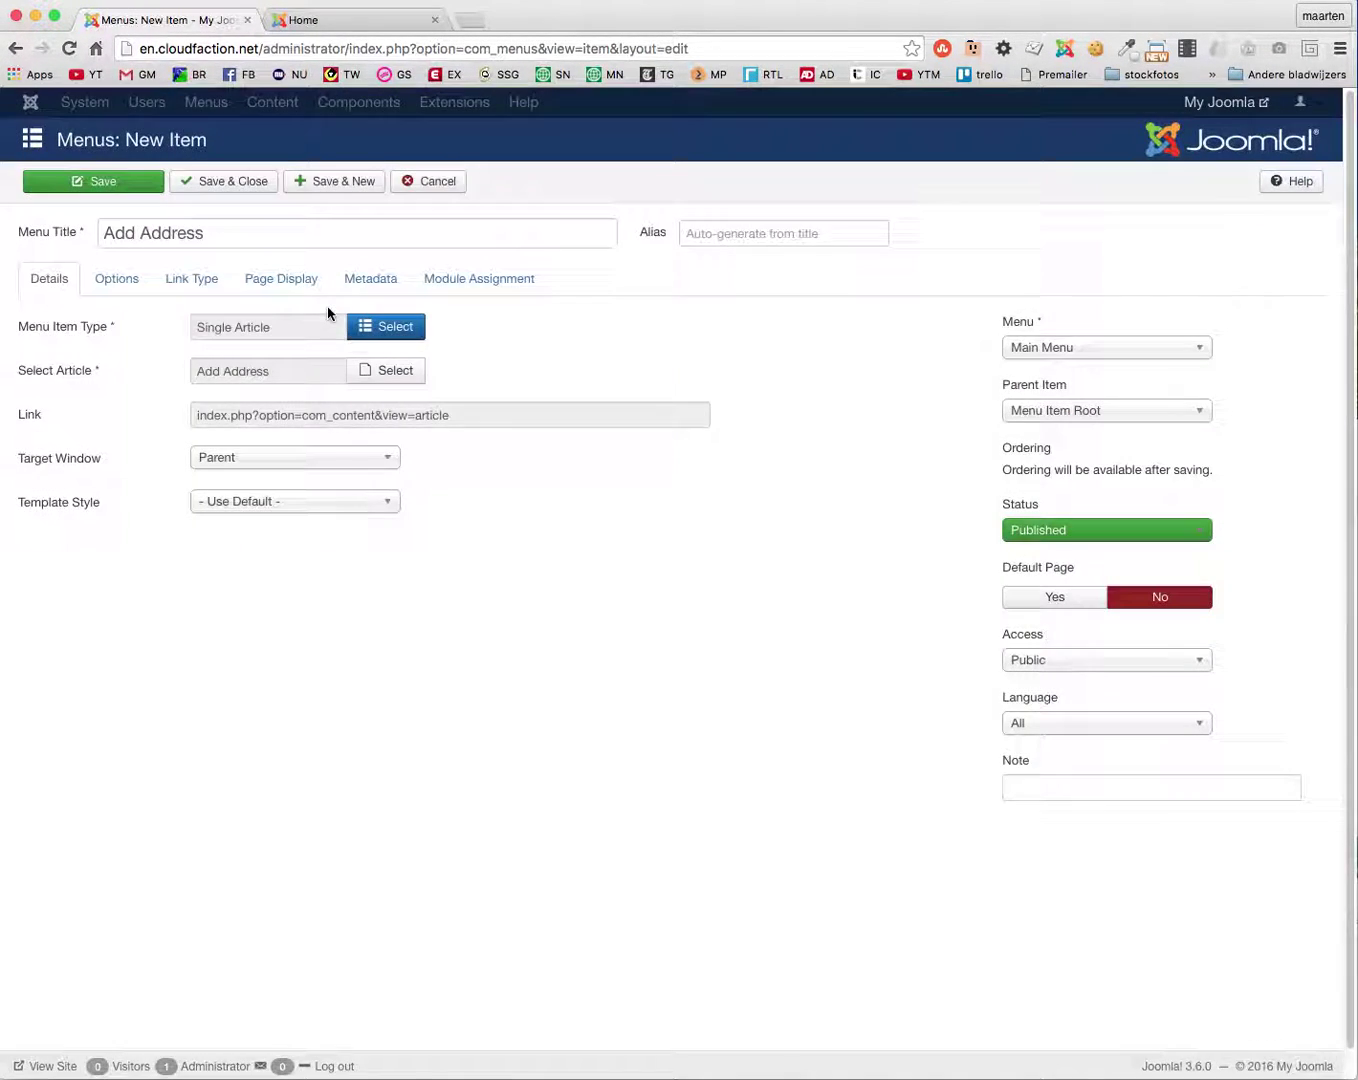
{"action": "left_click", "coordinate": [220, 186]}
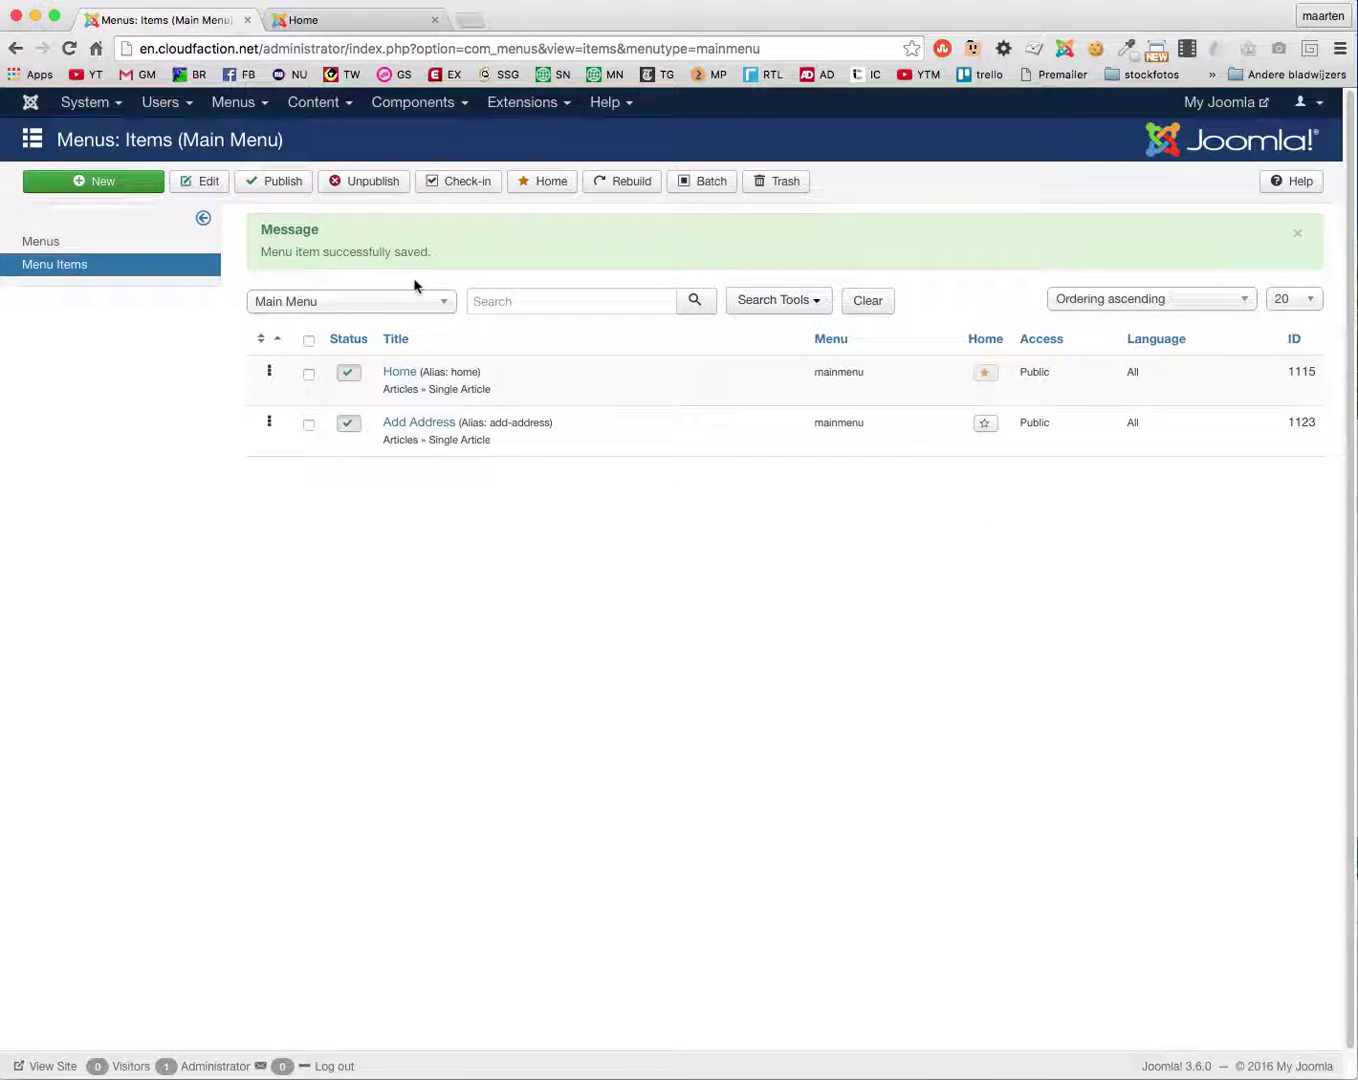
On the site's Add Address page, fill in a test name, street address, zipcode and city
{"action": "left_click", "coordinate": [1230, 104]}
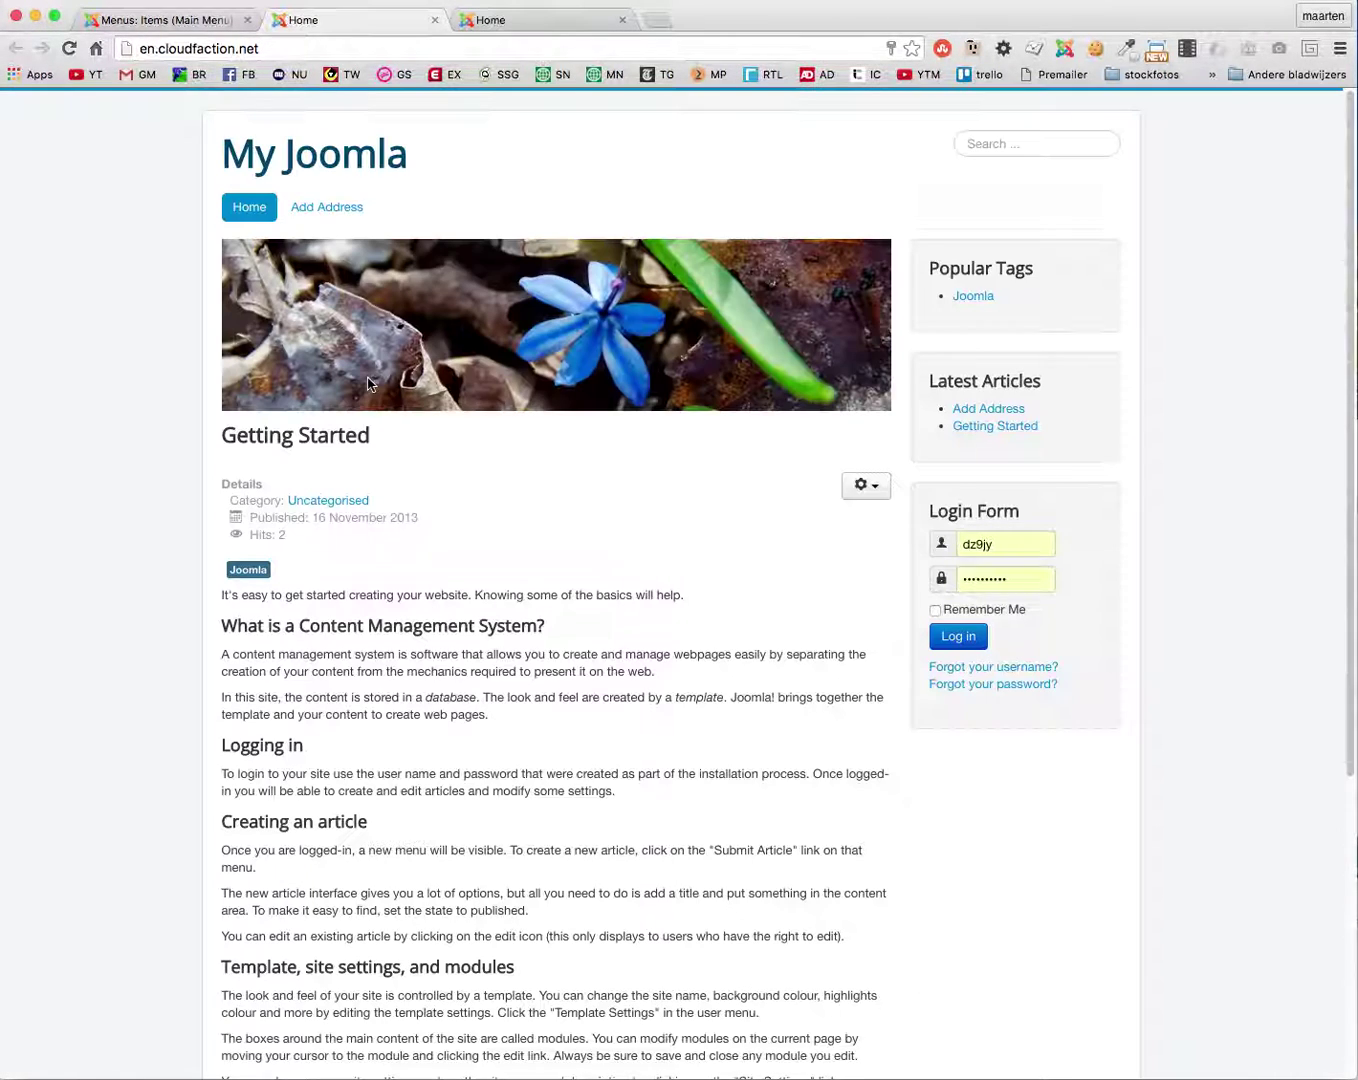
{"action": "left_click", "coordinate": [350, 212]}
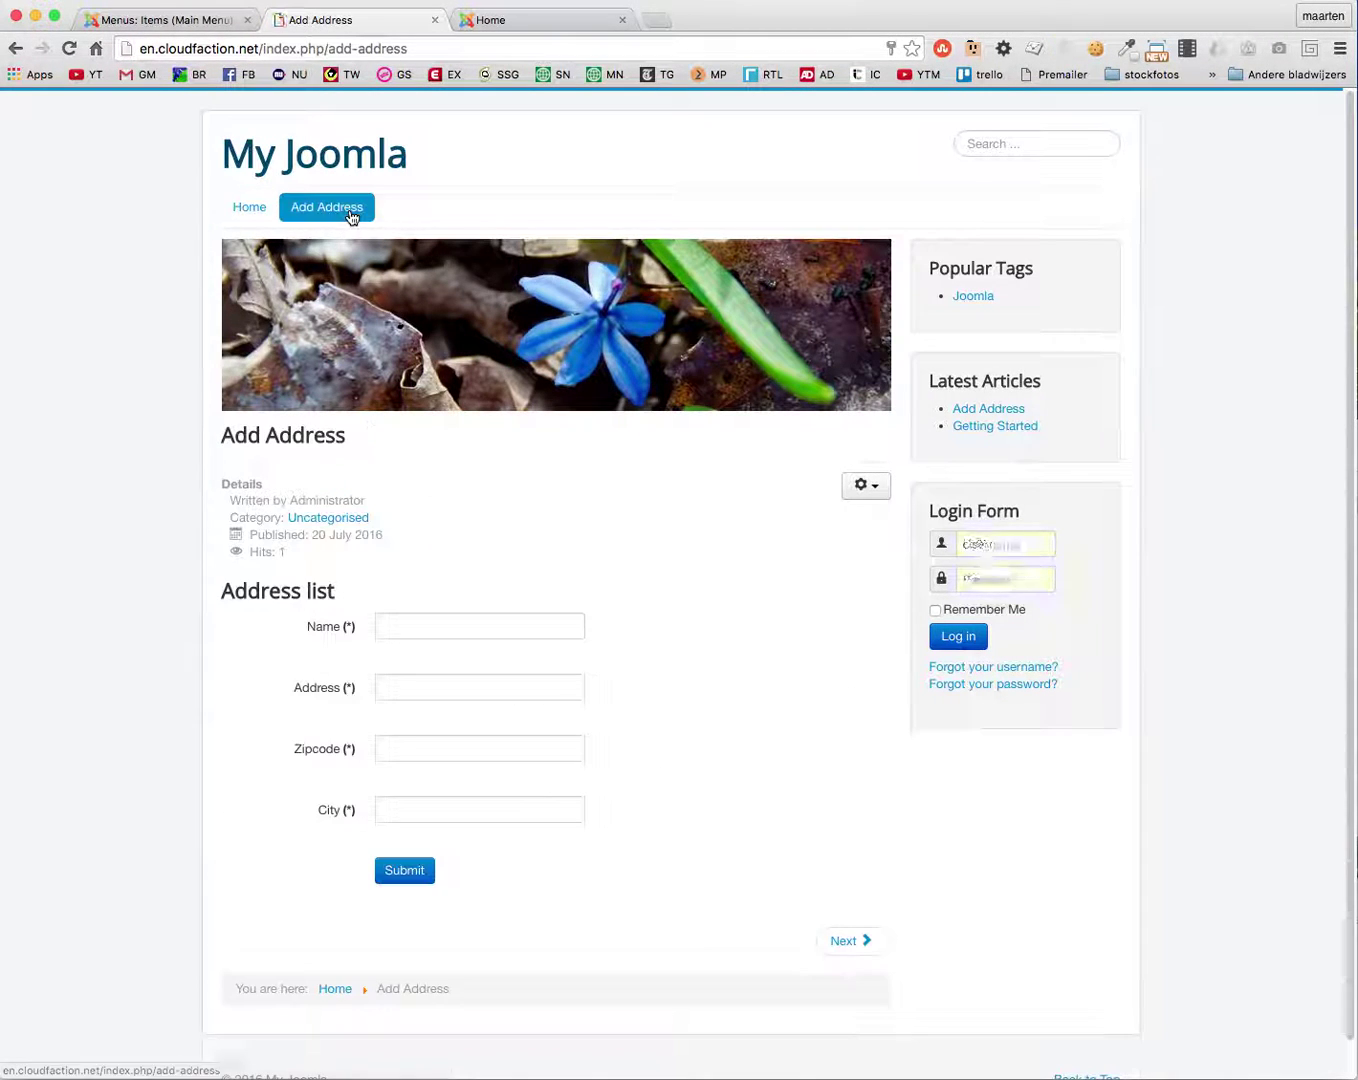
{"action": "left_click", "coordinate": [395, 625]}
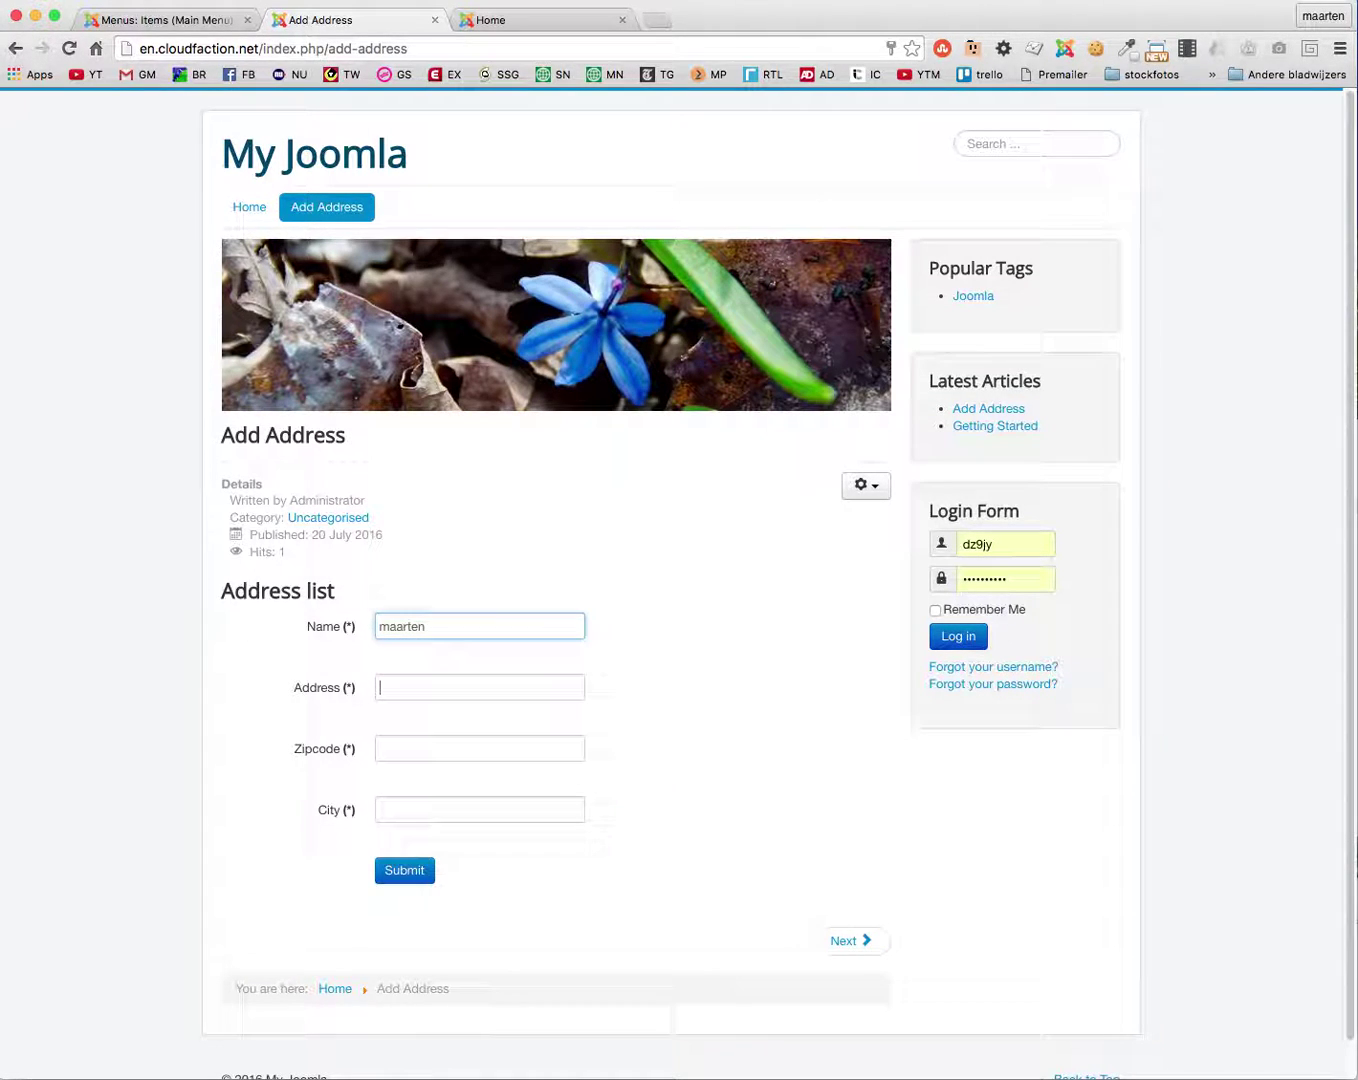
{"action": "key", "text": "Tab"}
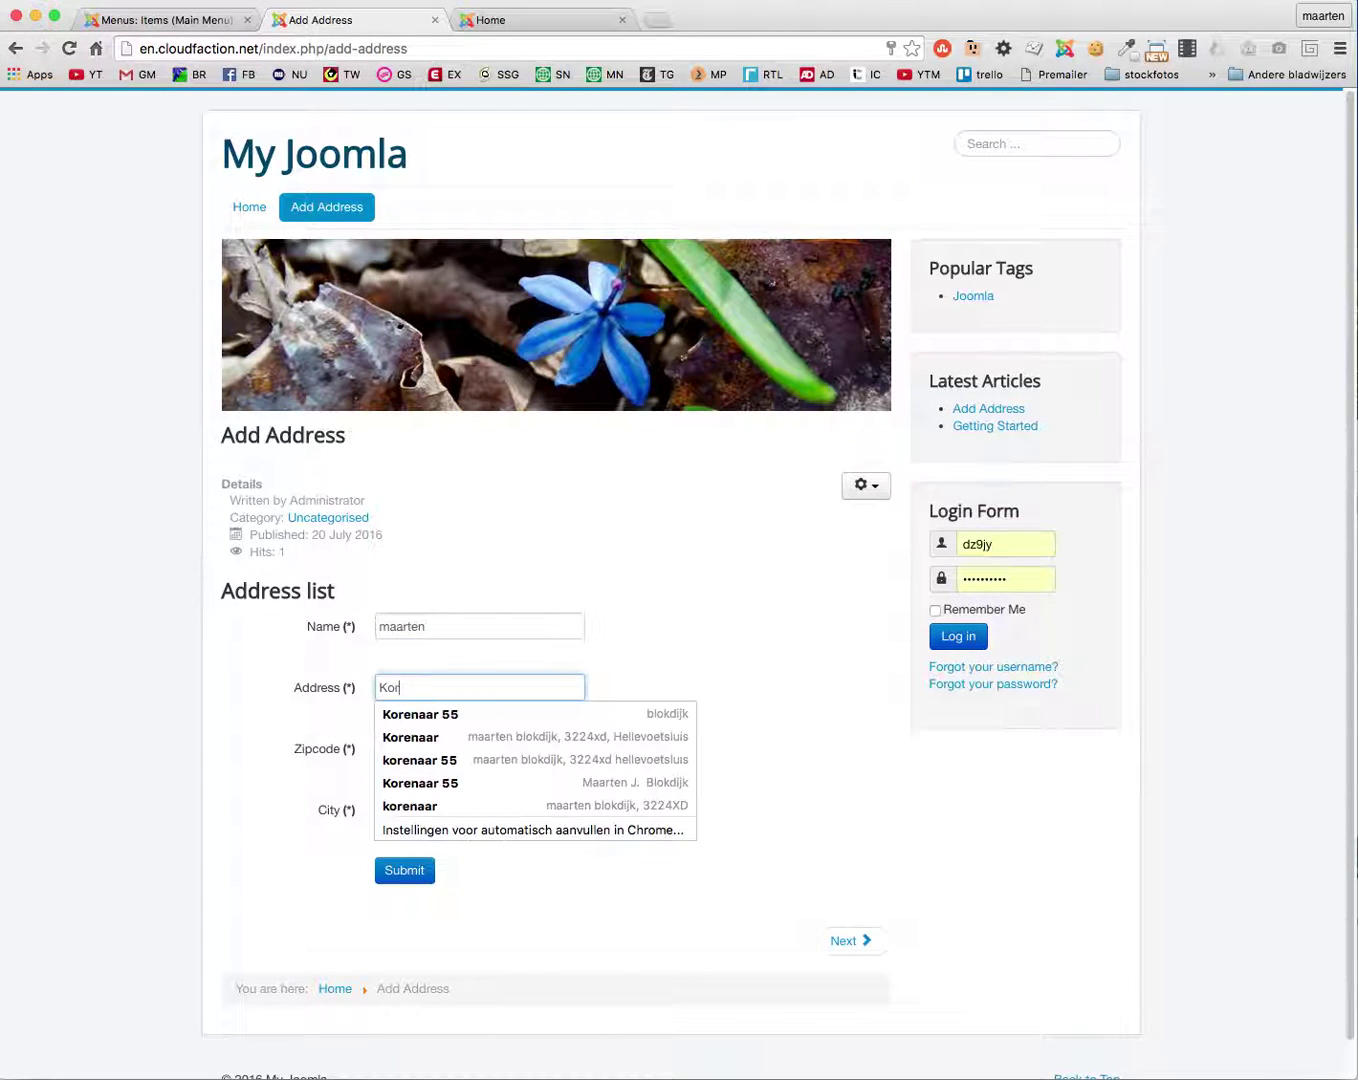
{"action": "key", "text": "Down"}
{"action": "key", "text": "Return"}
{"action": "key", "text": "Tab"}
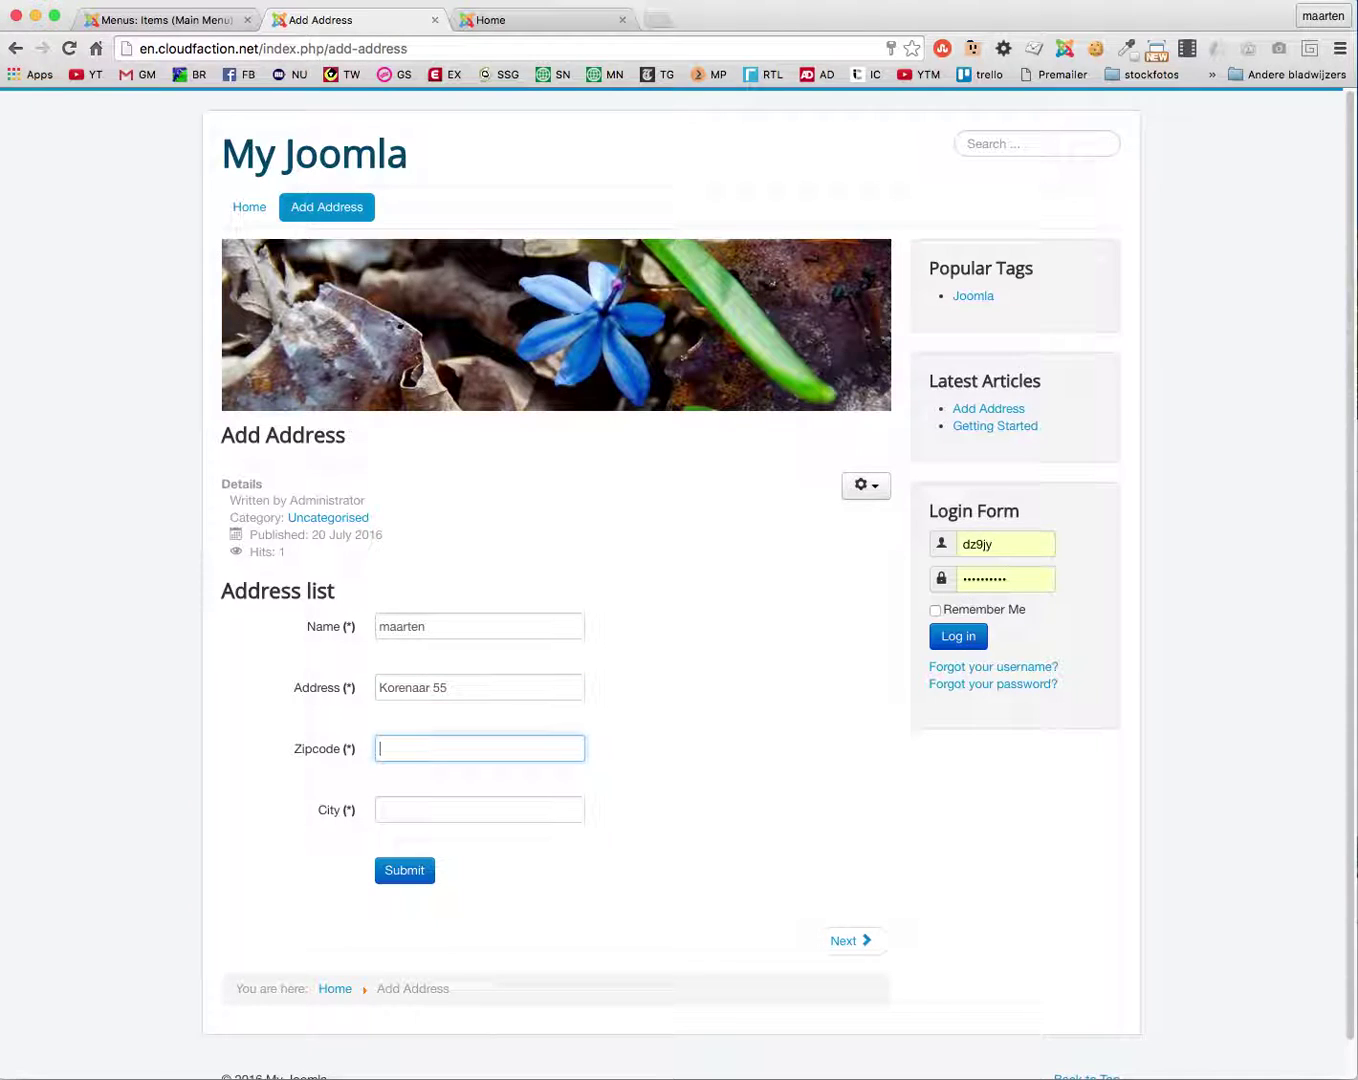
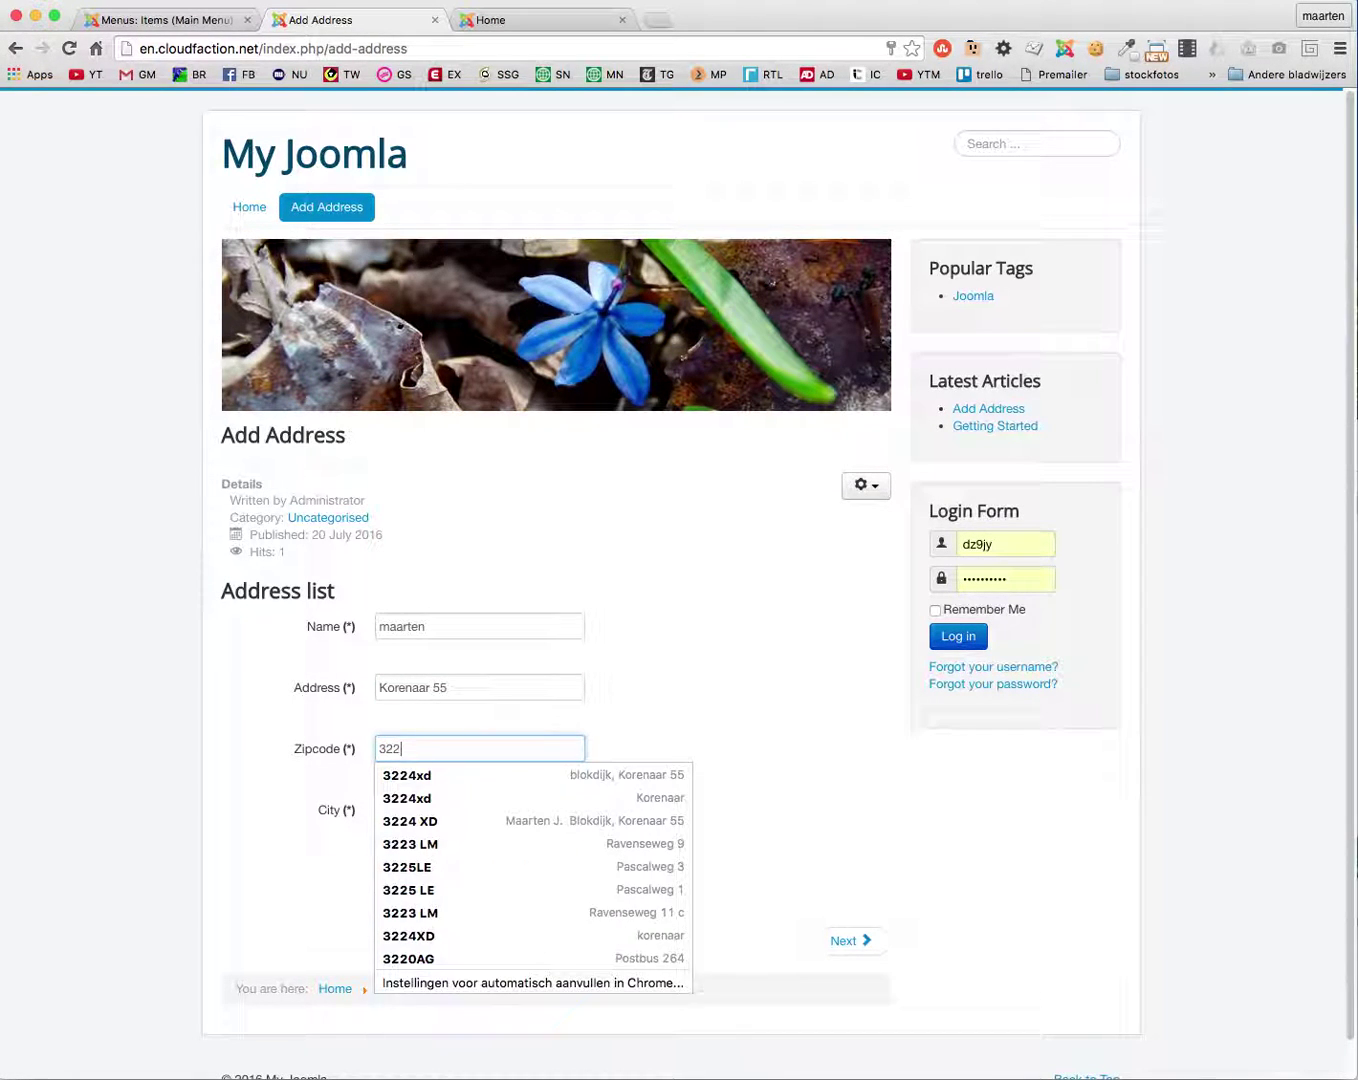
{"action": "key", "text": "Tab"}
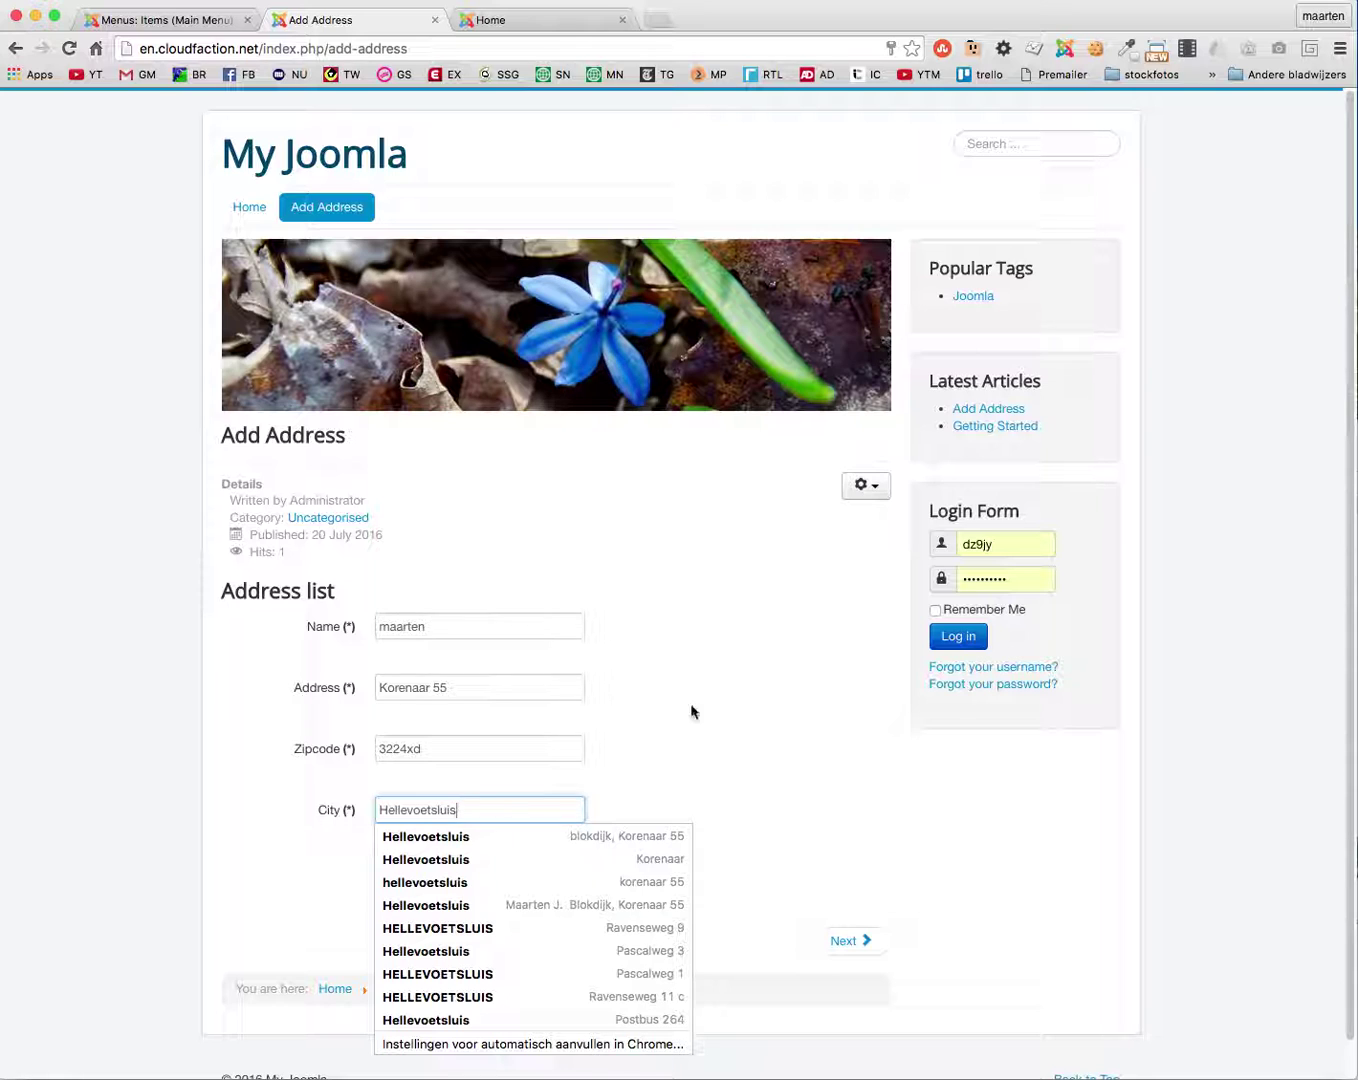
Submit the entry, continue to a blank form, and return to the admin tab
{"action": "left_click", "coordinate": [407, 872]}
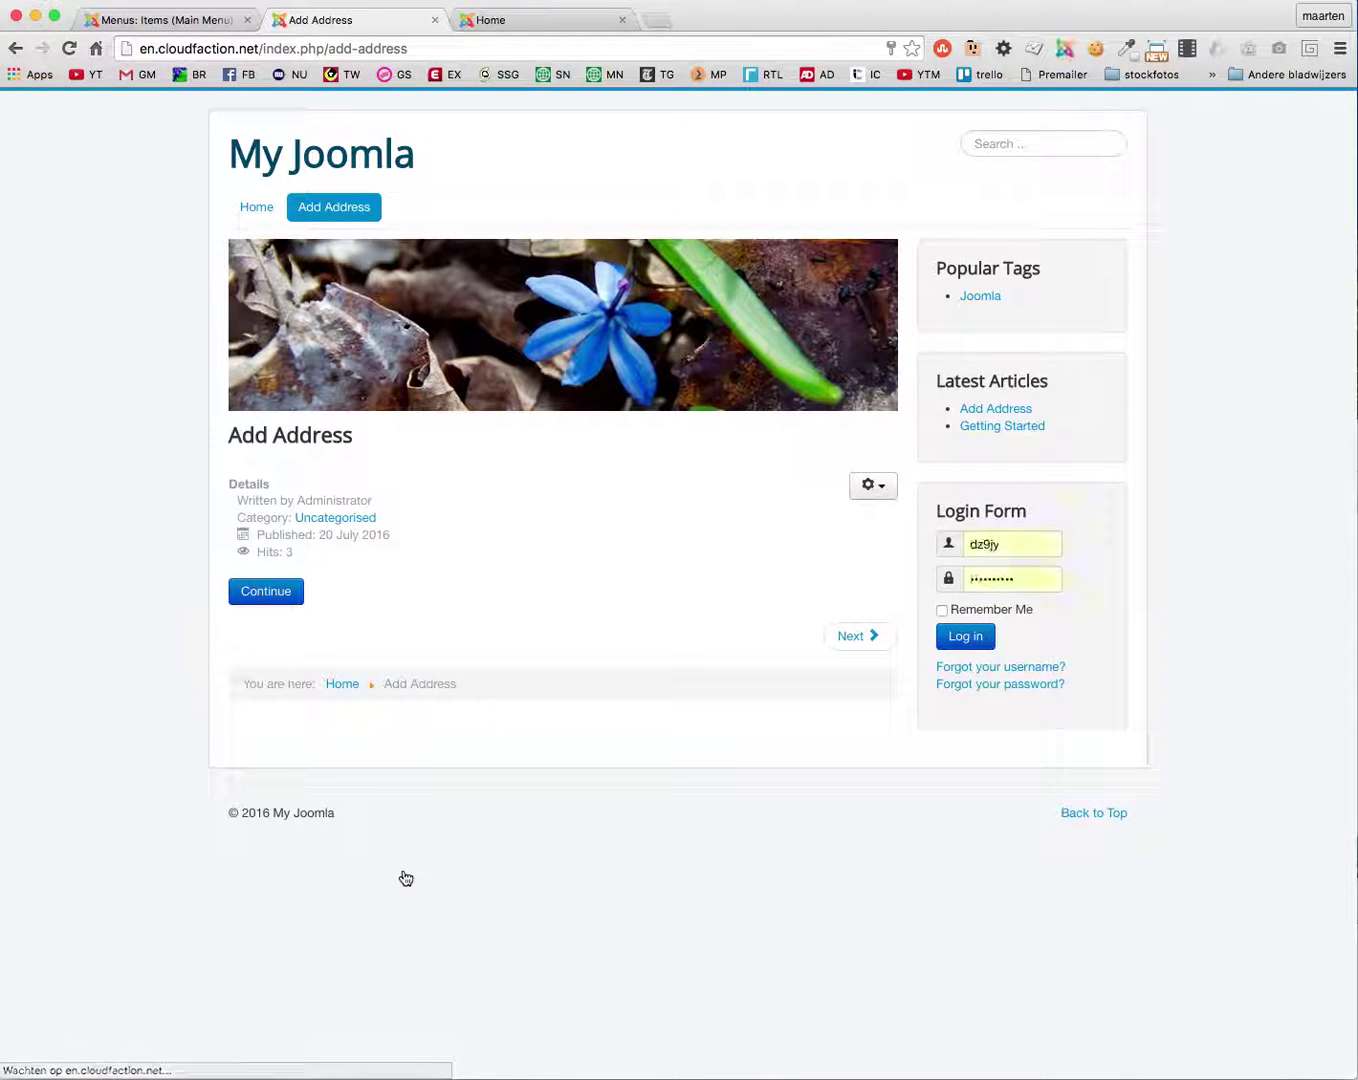
{"action": "left_click", "coordinate": [284, 600]}
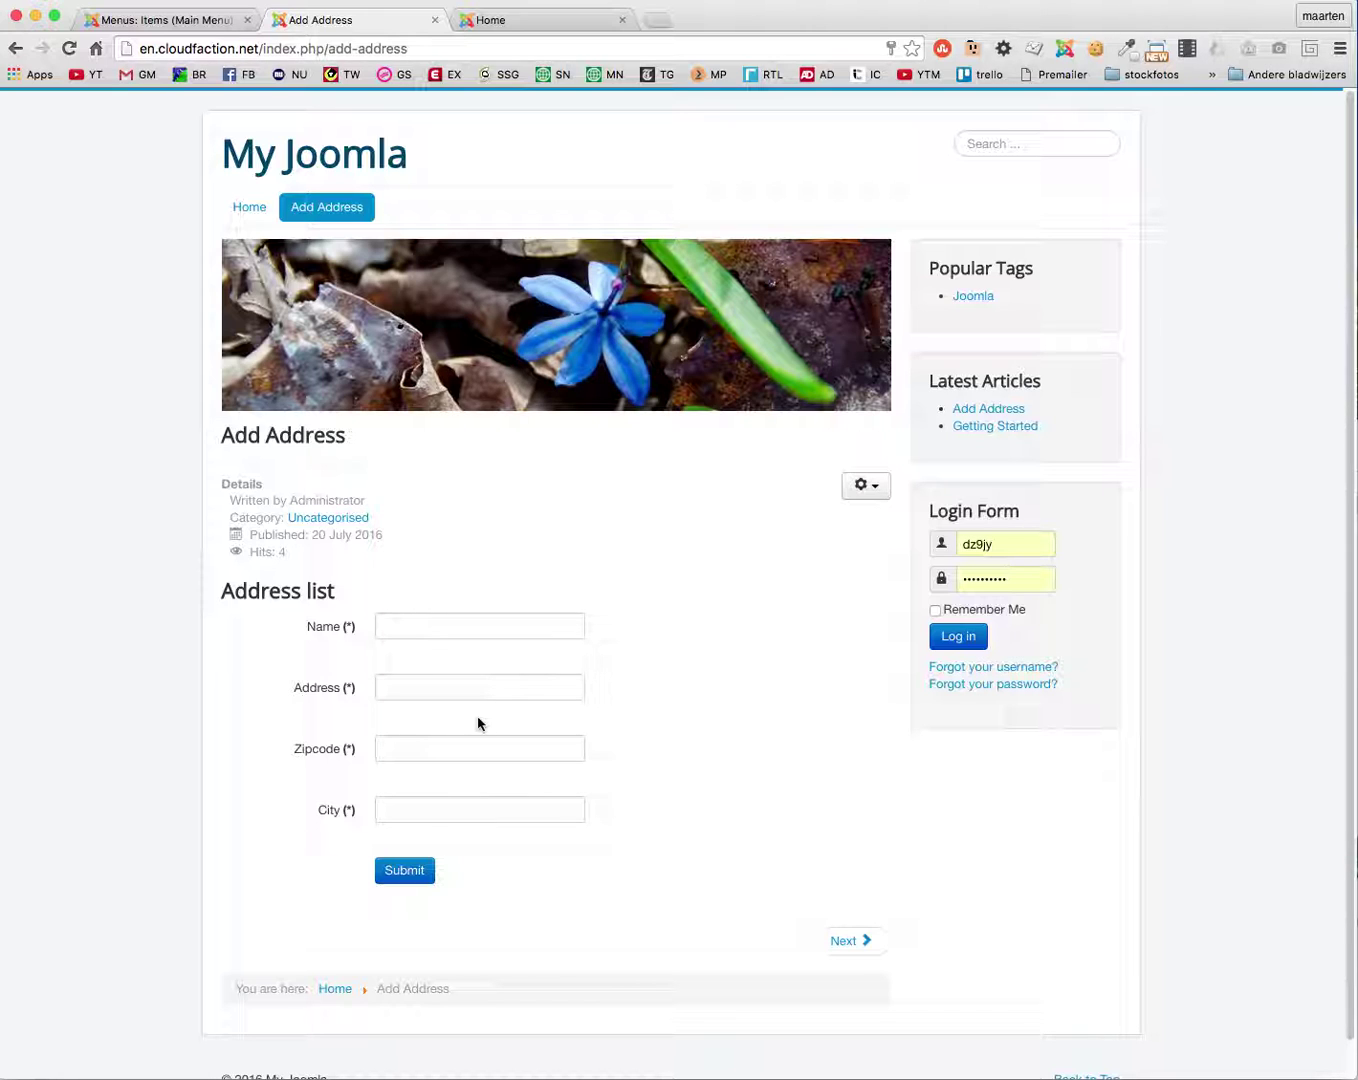
{"action": "left_click", "coordinate": [165, 21]}
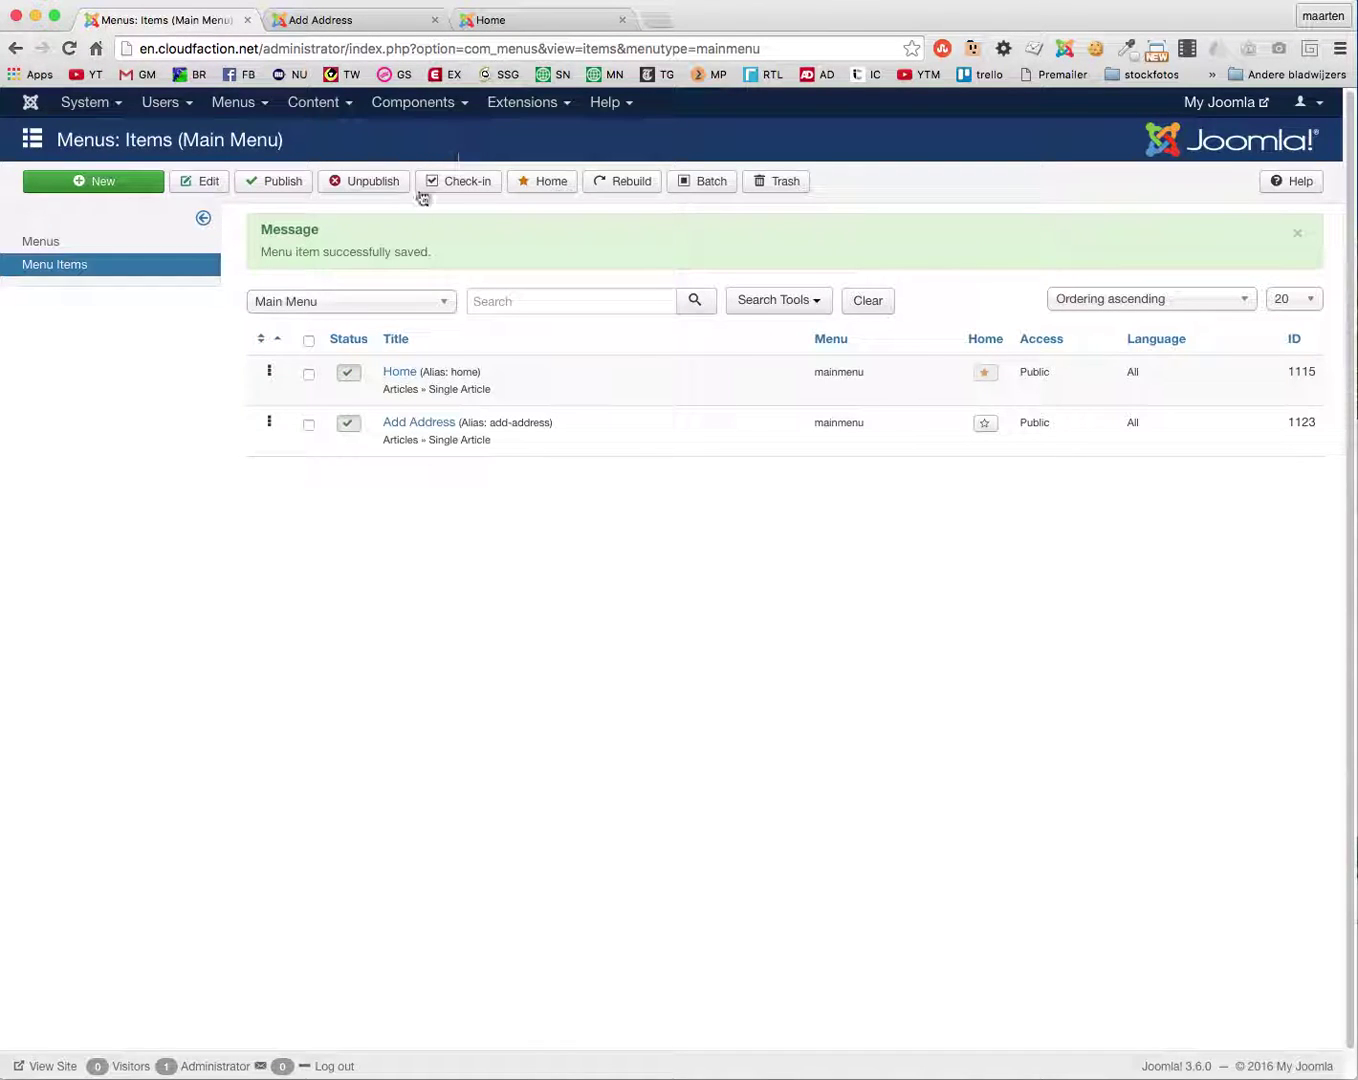
Open the Address list directory settings from RSForm! Pro's Manage Directories
{"action": "left_click", "coordinate": [420, 103]}
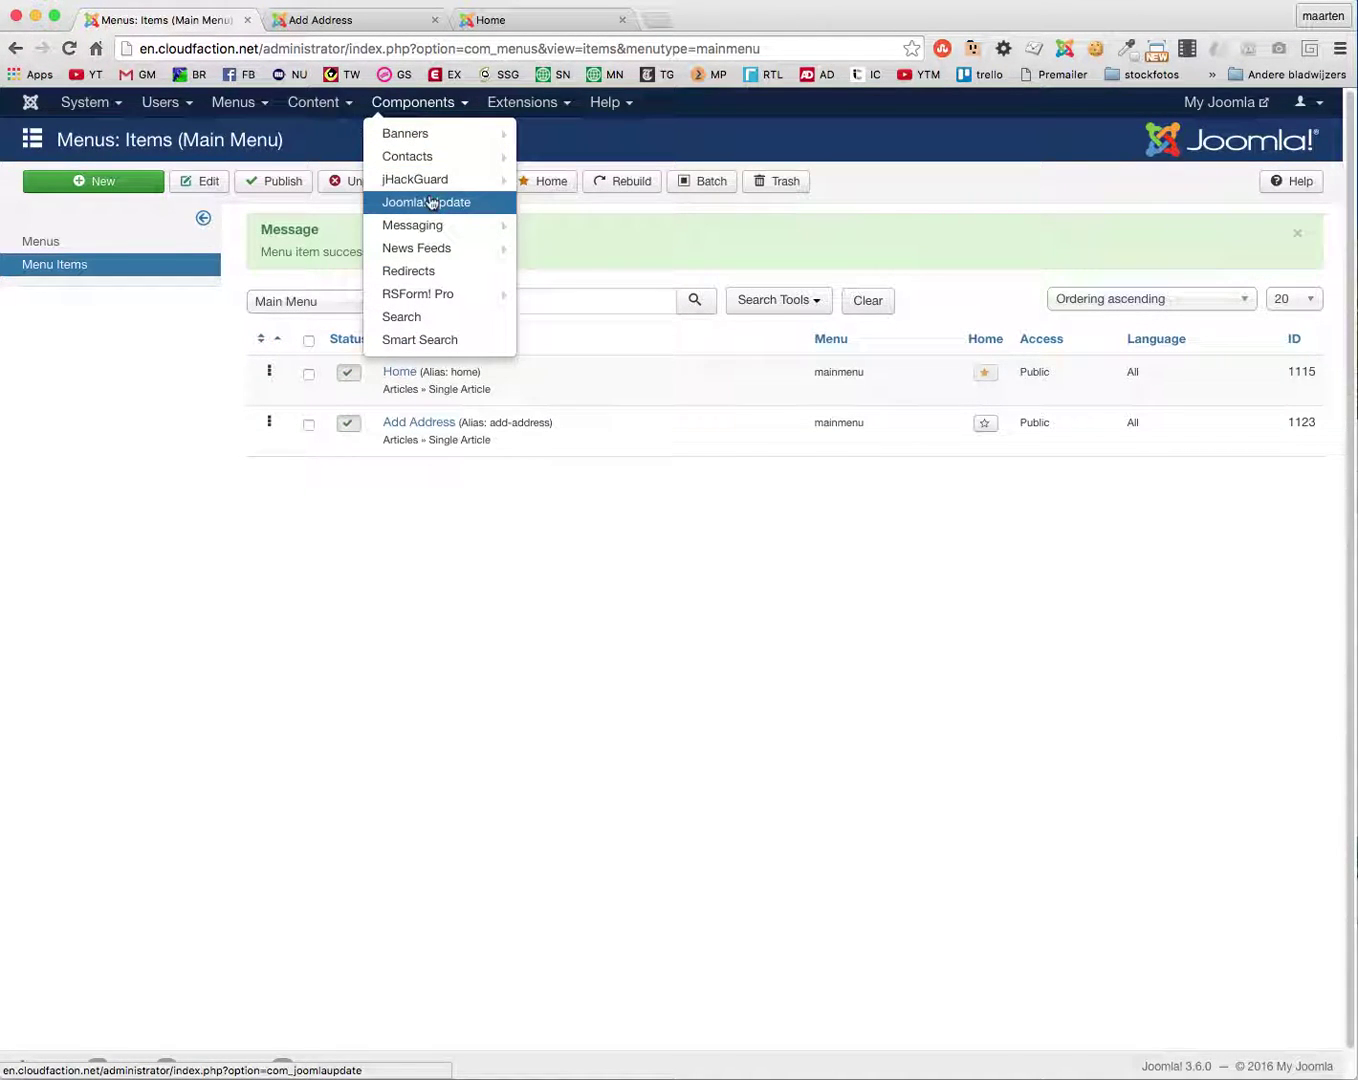
{"action": "left_click", "coordinate": [437, 295]}
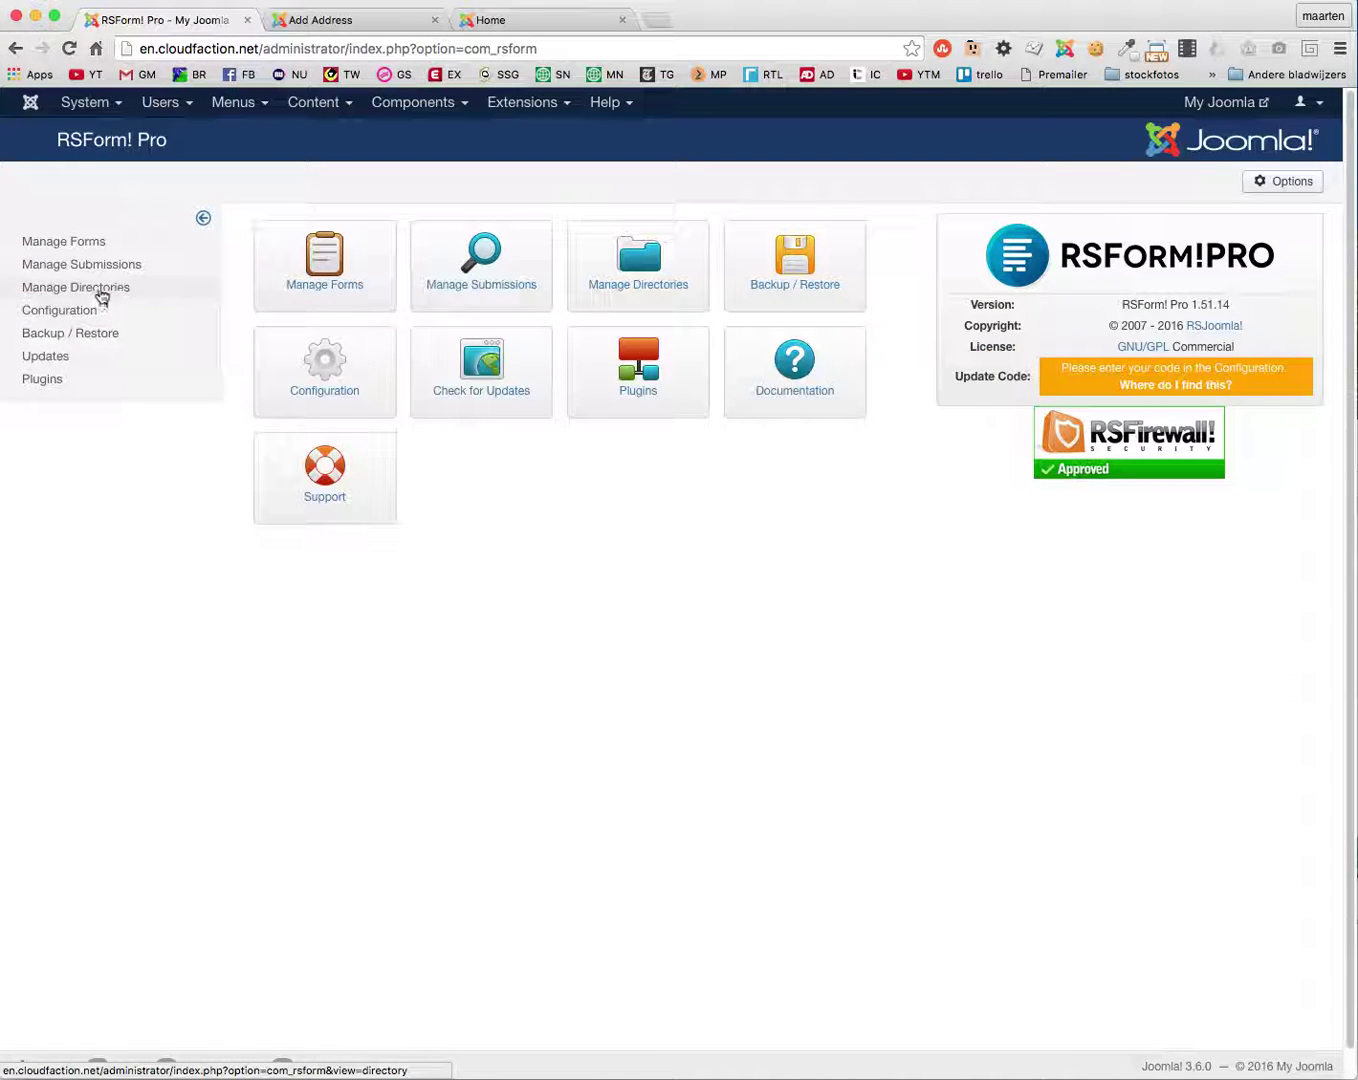
{"action": "left_click", "coordinate": [101, 296]}
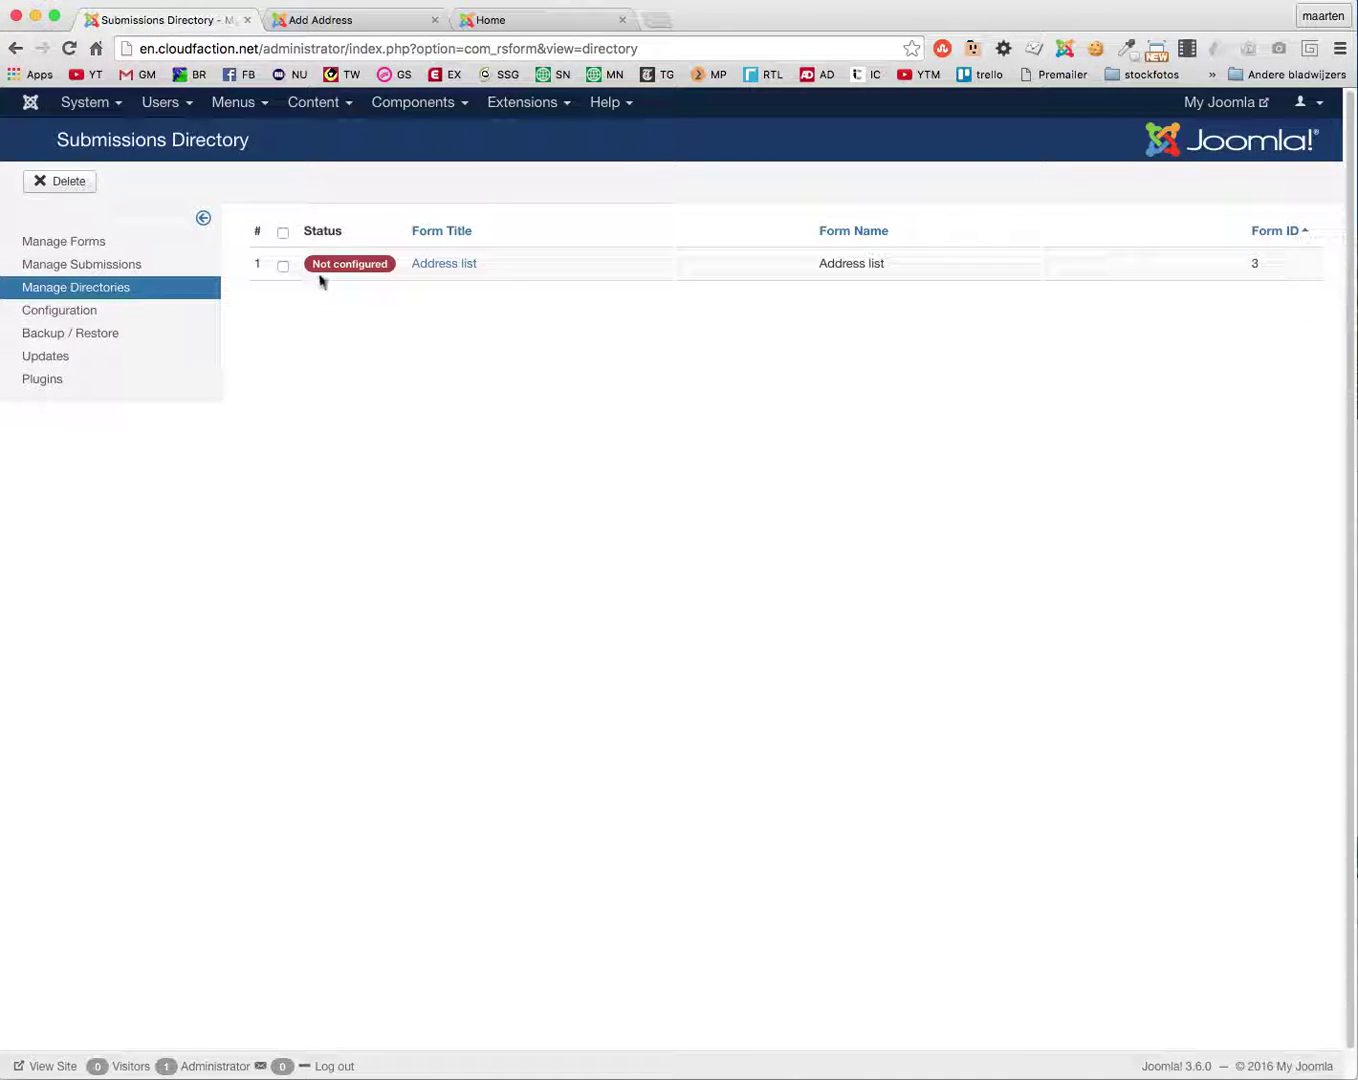
{"action": "left_click", "coordinate": [445, 265]}
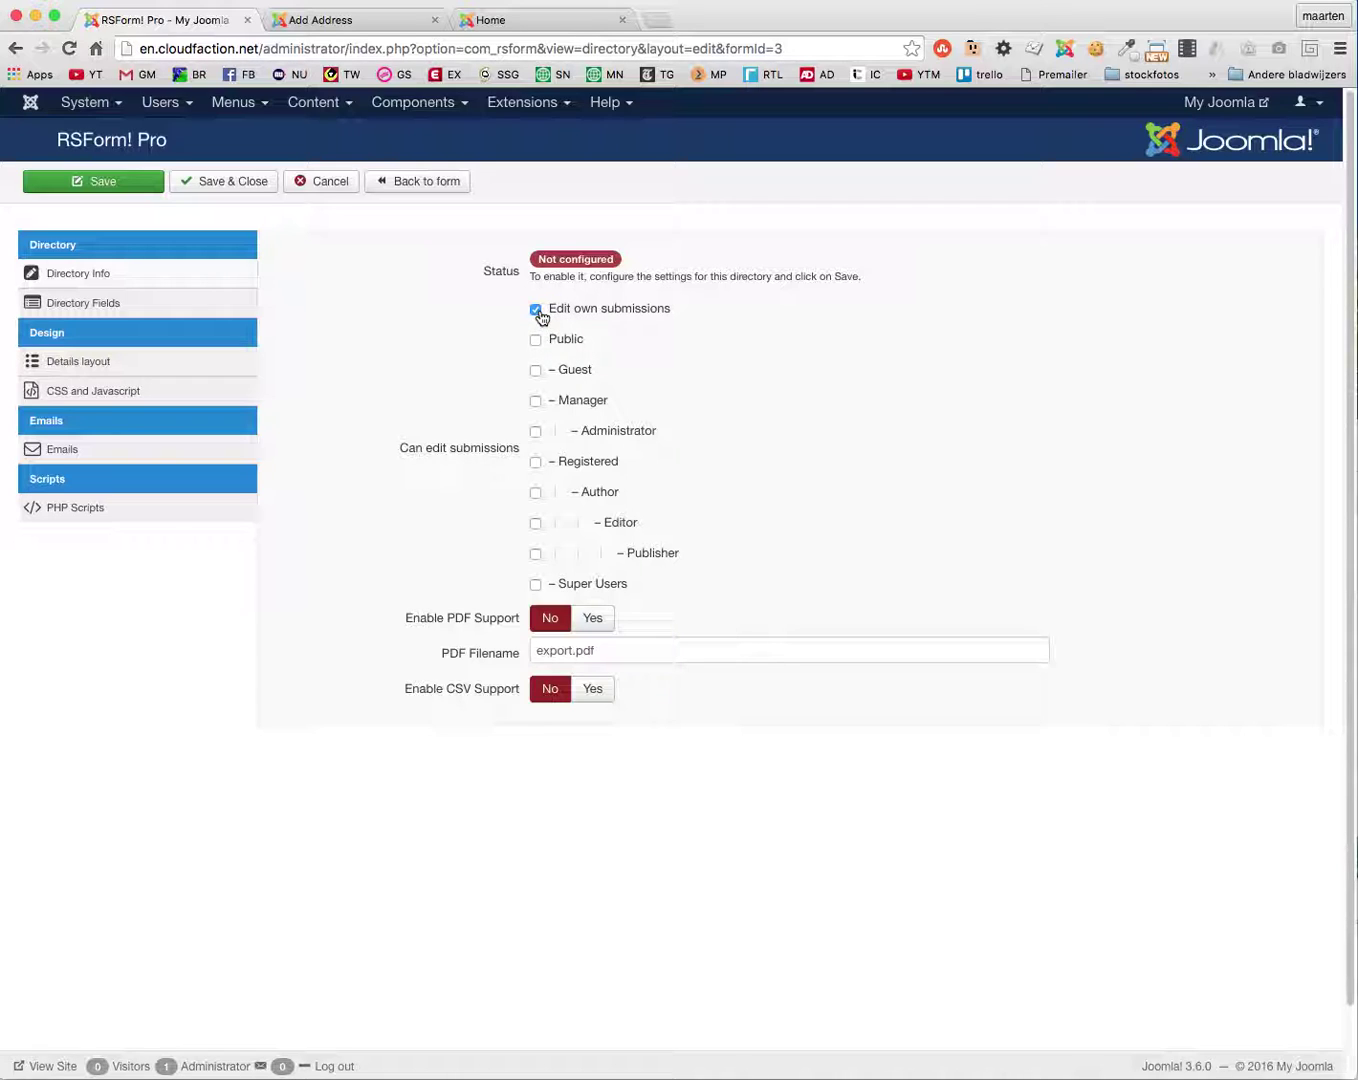
Let Registered and Super Users edit, turn on PDF and CSV support, and save
{"action": "left_click", "coordinate": [536, 584]}
{"action": "left_click", "coordinate": [534, 462]}
{"action": "left_click", "coordinate": [595, 620]}
{"action": "left_click", "coordinate": [595, 690]}
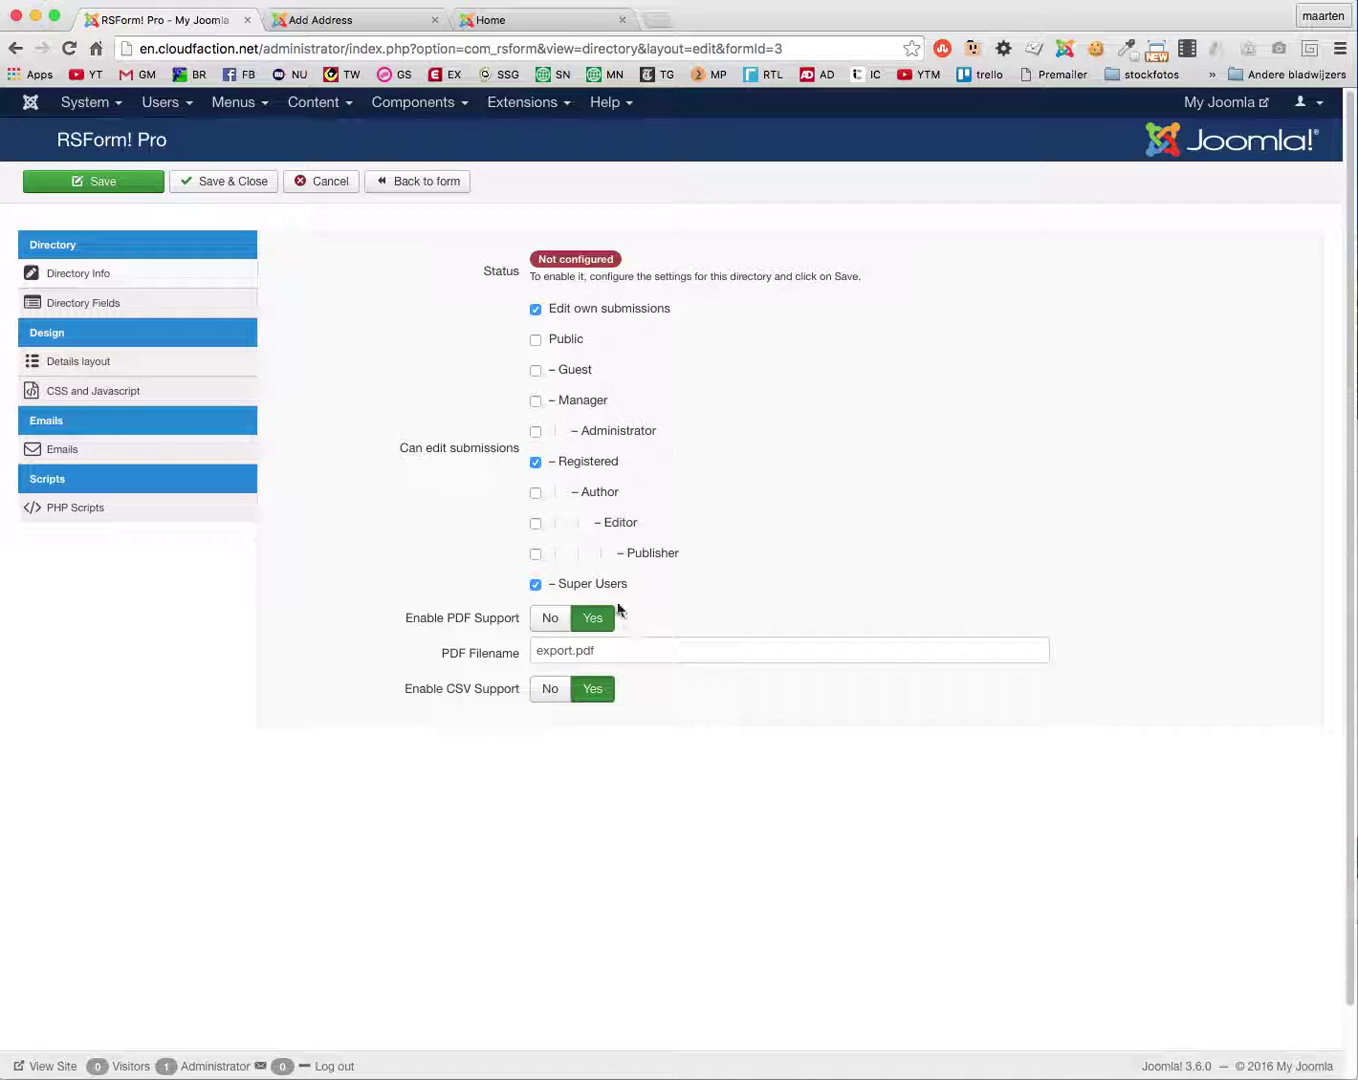
{"action": "left_click", "coordinate": [219, 183]}
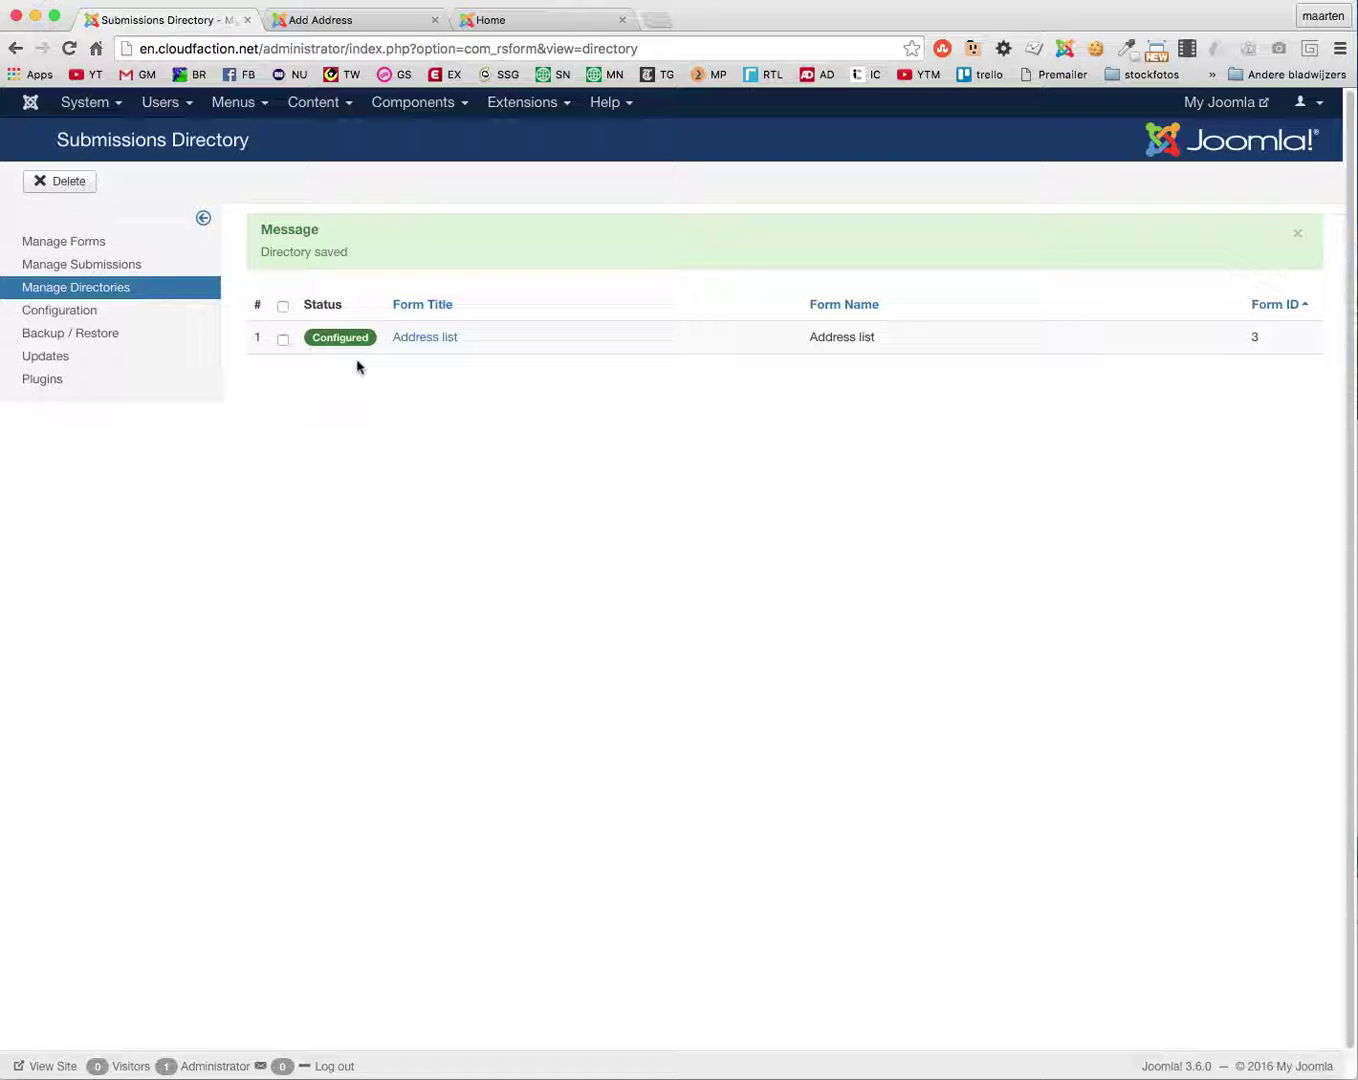
Start a new Main Menu item titled 'Entries'
{"action": "left_click", "coordinate": [235, 104]}
{"action": "mouse_move", "coordinate": [239, 222]}
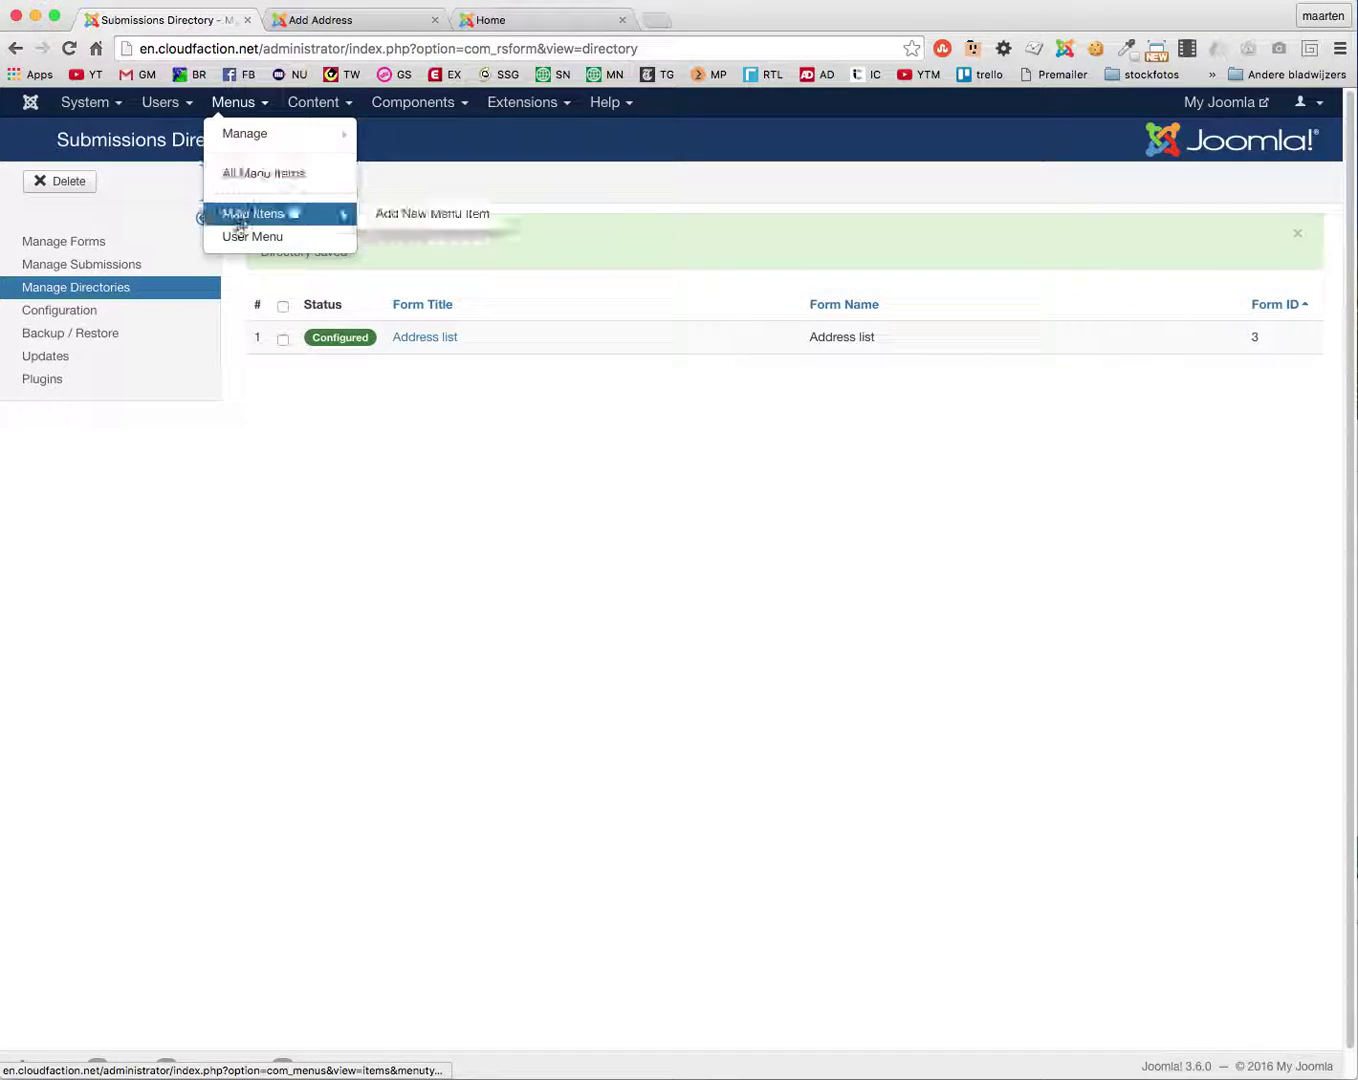
{"action": "left_click", "coordinate": [291, 218]}
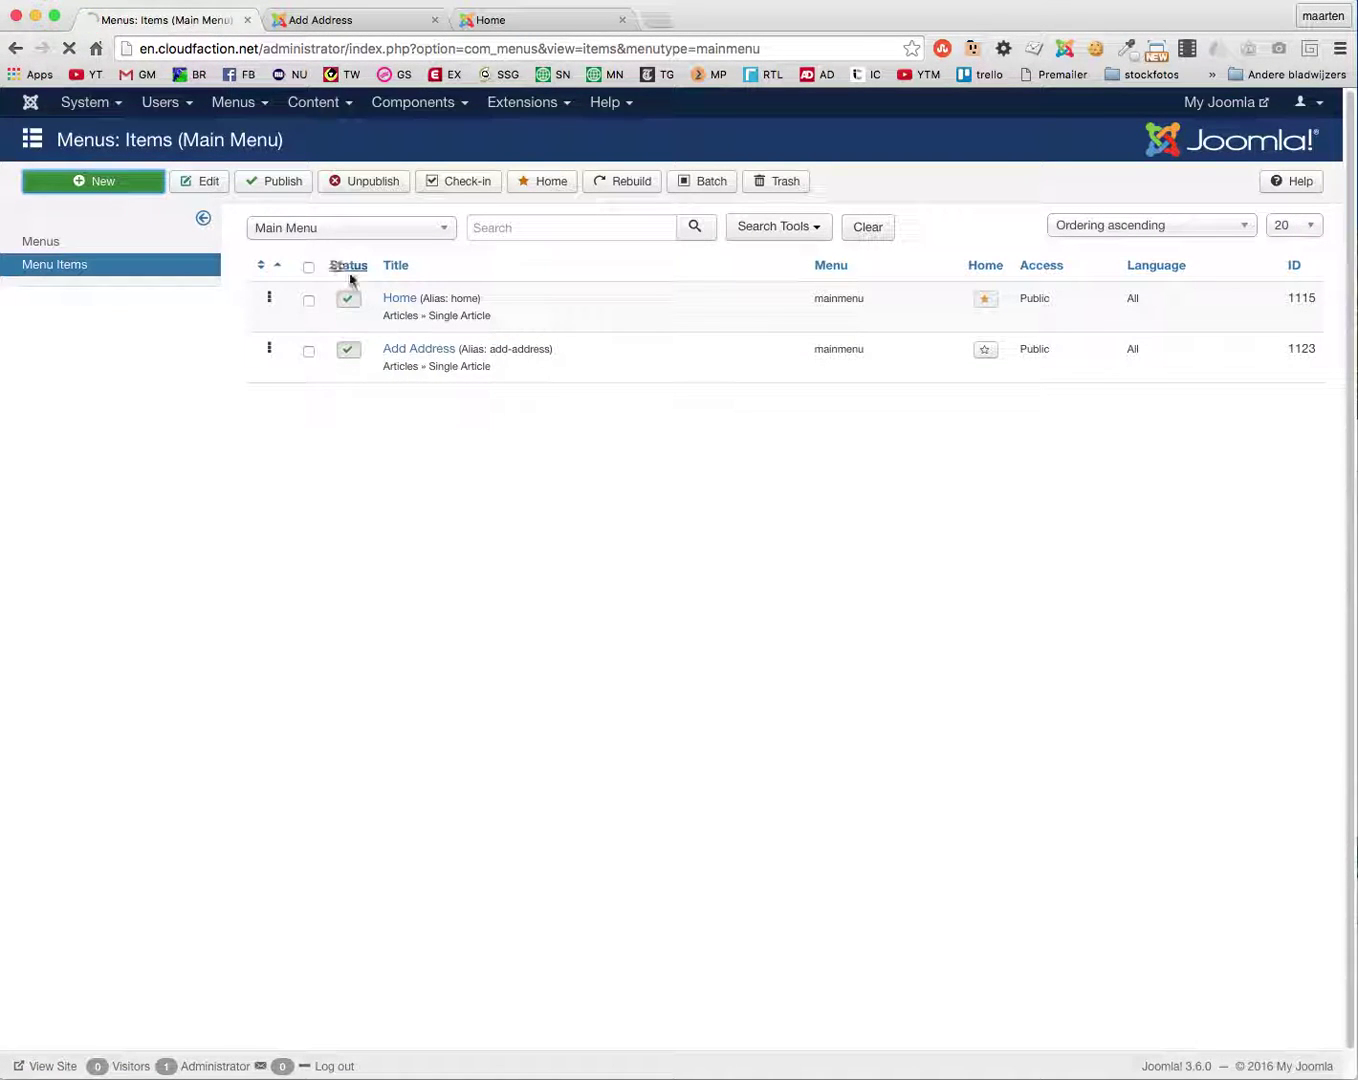
{"action": "left_click", "coordinate": [188, 238]}
{"action": "type", "text": "Entries"}
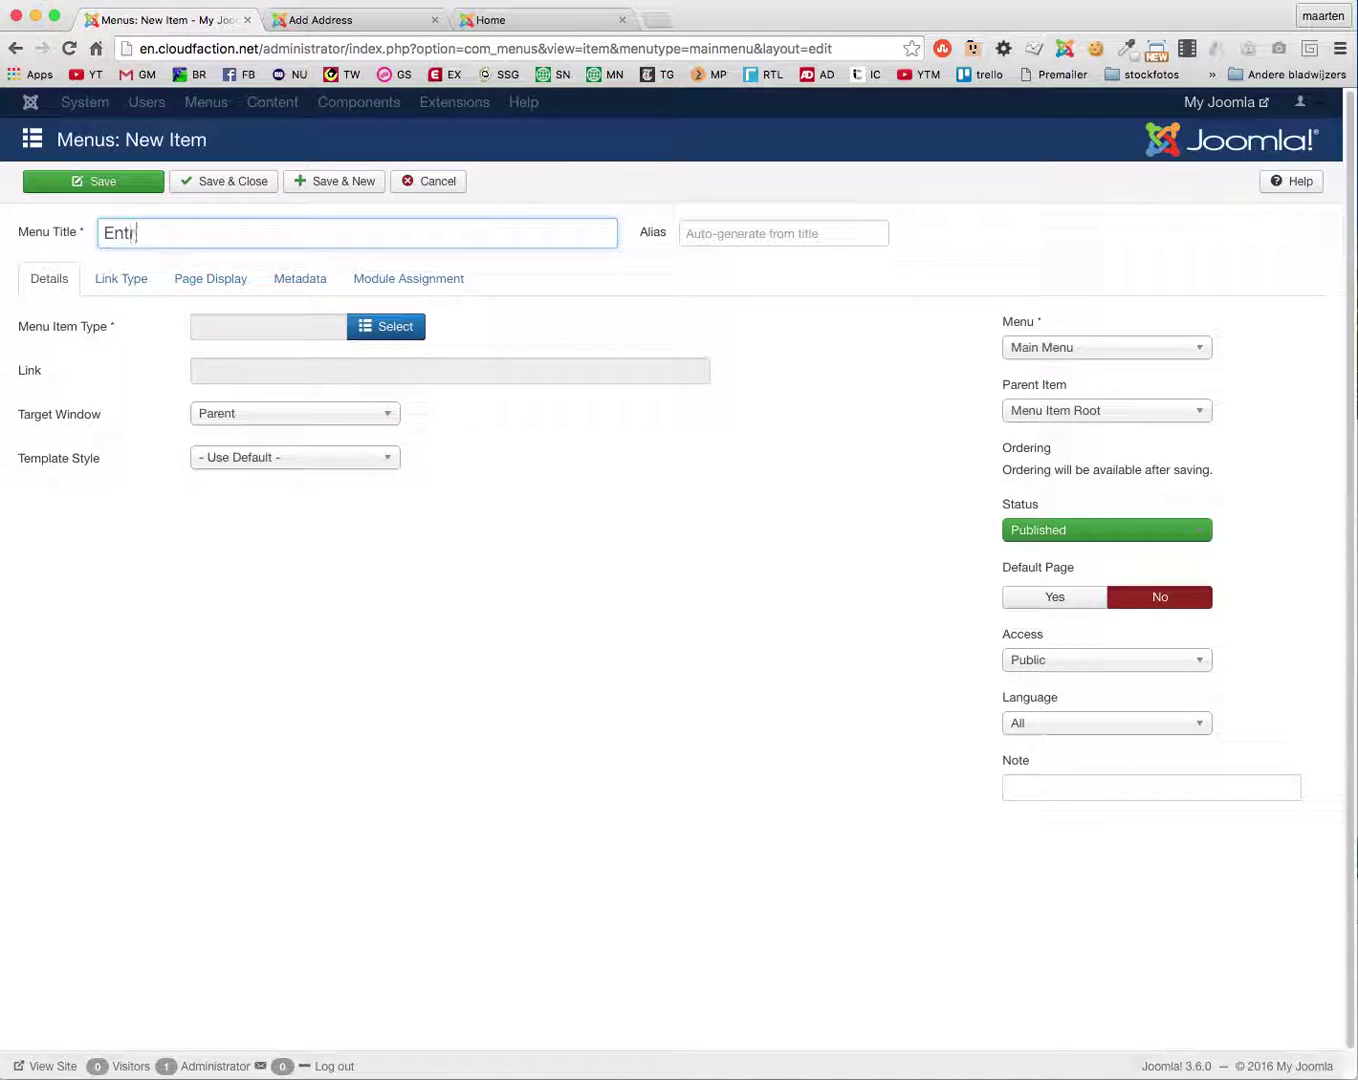
Set the menu item type to RSForm! Pro Submissions - Directory
{"action": "left_click", "coordinate": [388, 326]}
{"action": "left_click", "coordinate": [222, 368]}
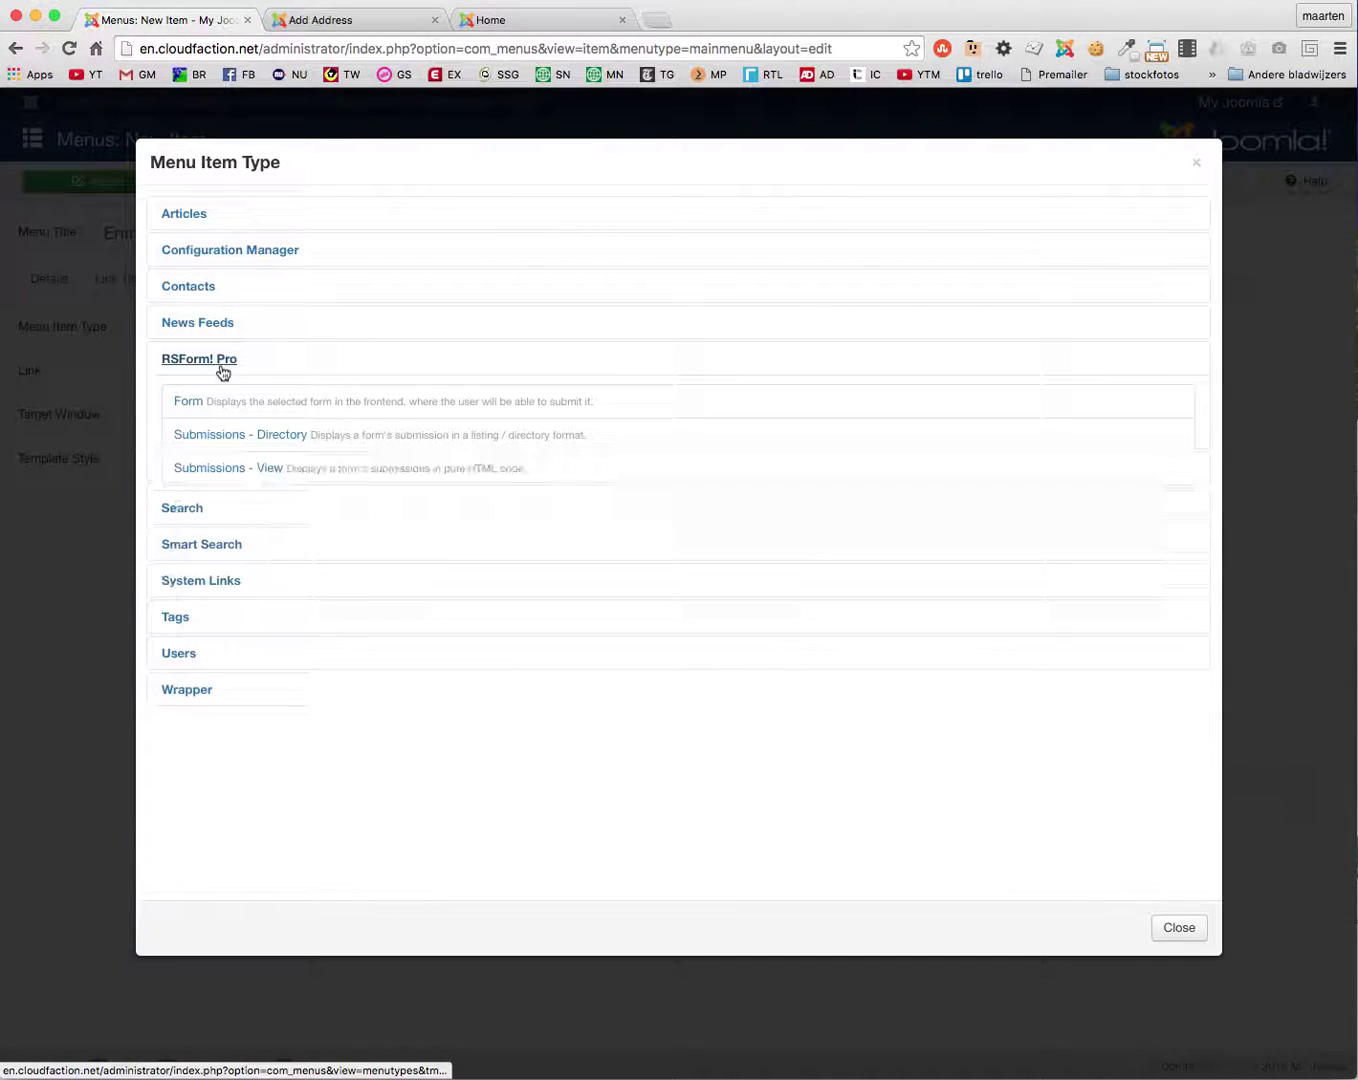
{"action": "left_click", "coordinate": [269, 443]}
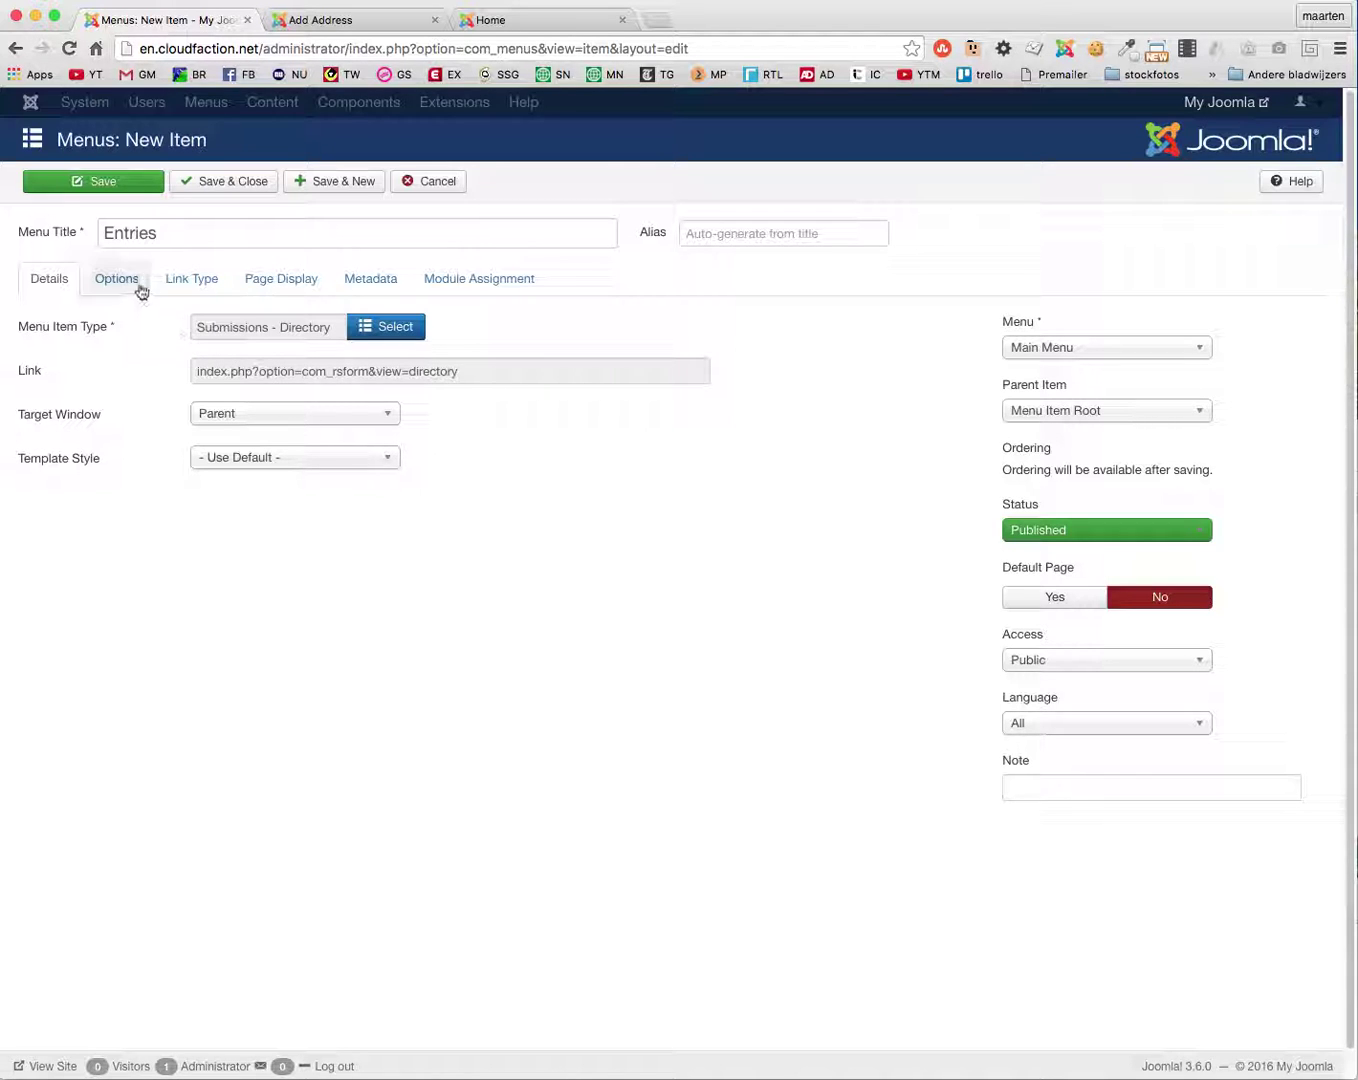
{"action": "left_click", "coordinate": [213, 457]}
{"action": "left_click", "coordinate": [212, 457]}
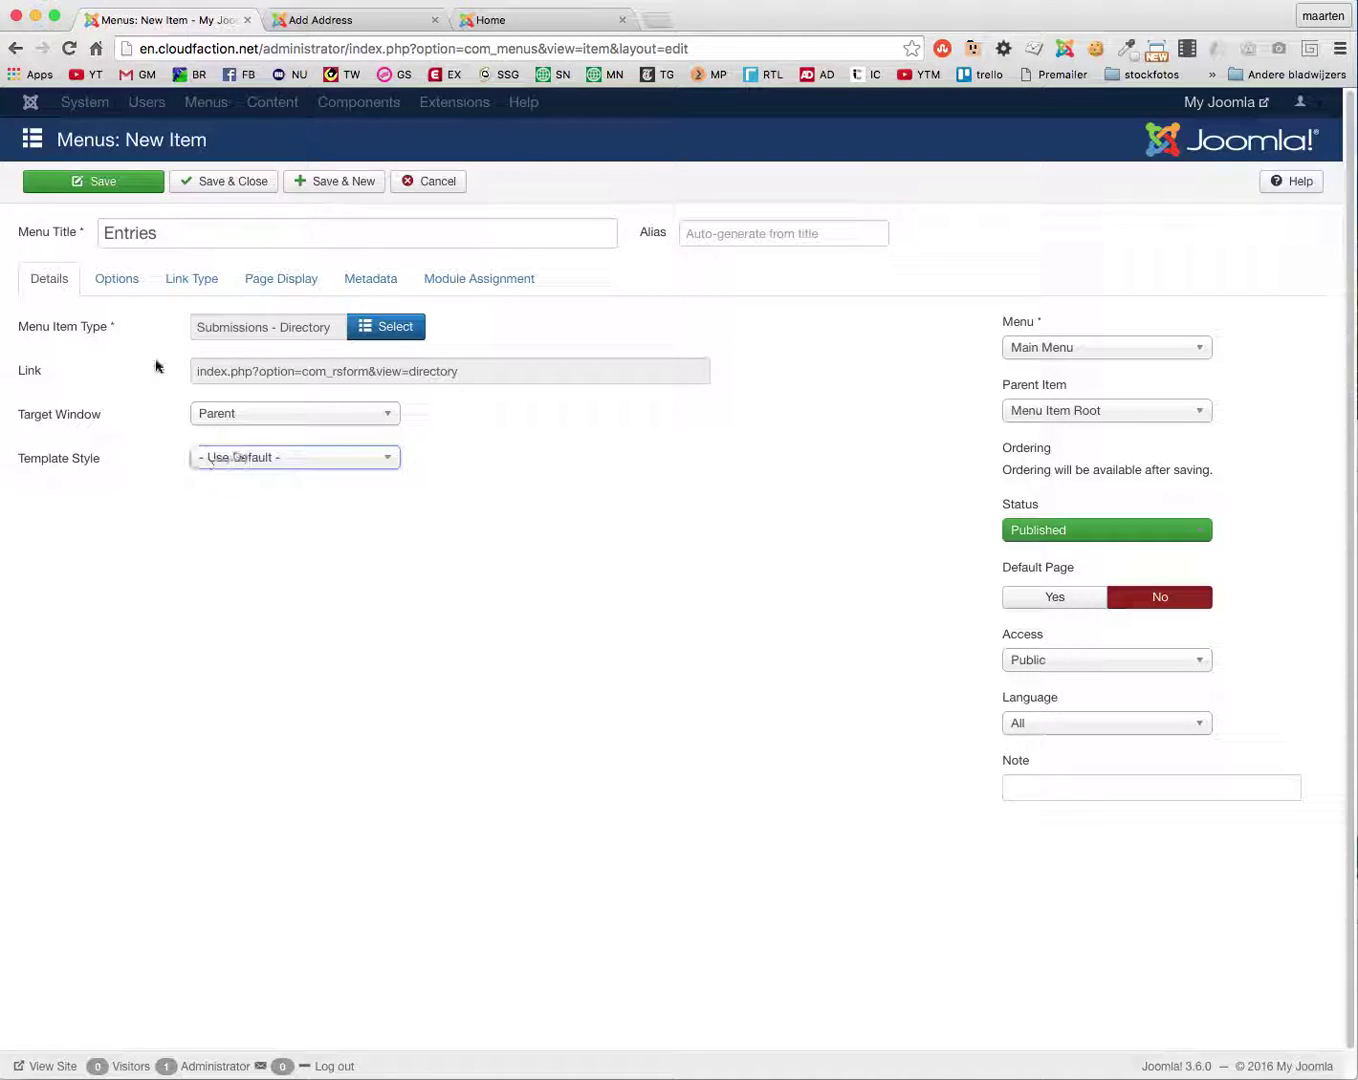
Keep Address list as the directory's form, enable the submissions directory, and save the item
{"action": "left_click", "coordinate": [117, 285]}
{"action": "left_click", "coordinate": [233, 327]}
{"action": "left_click", "coordinate": [229, 325]}
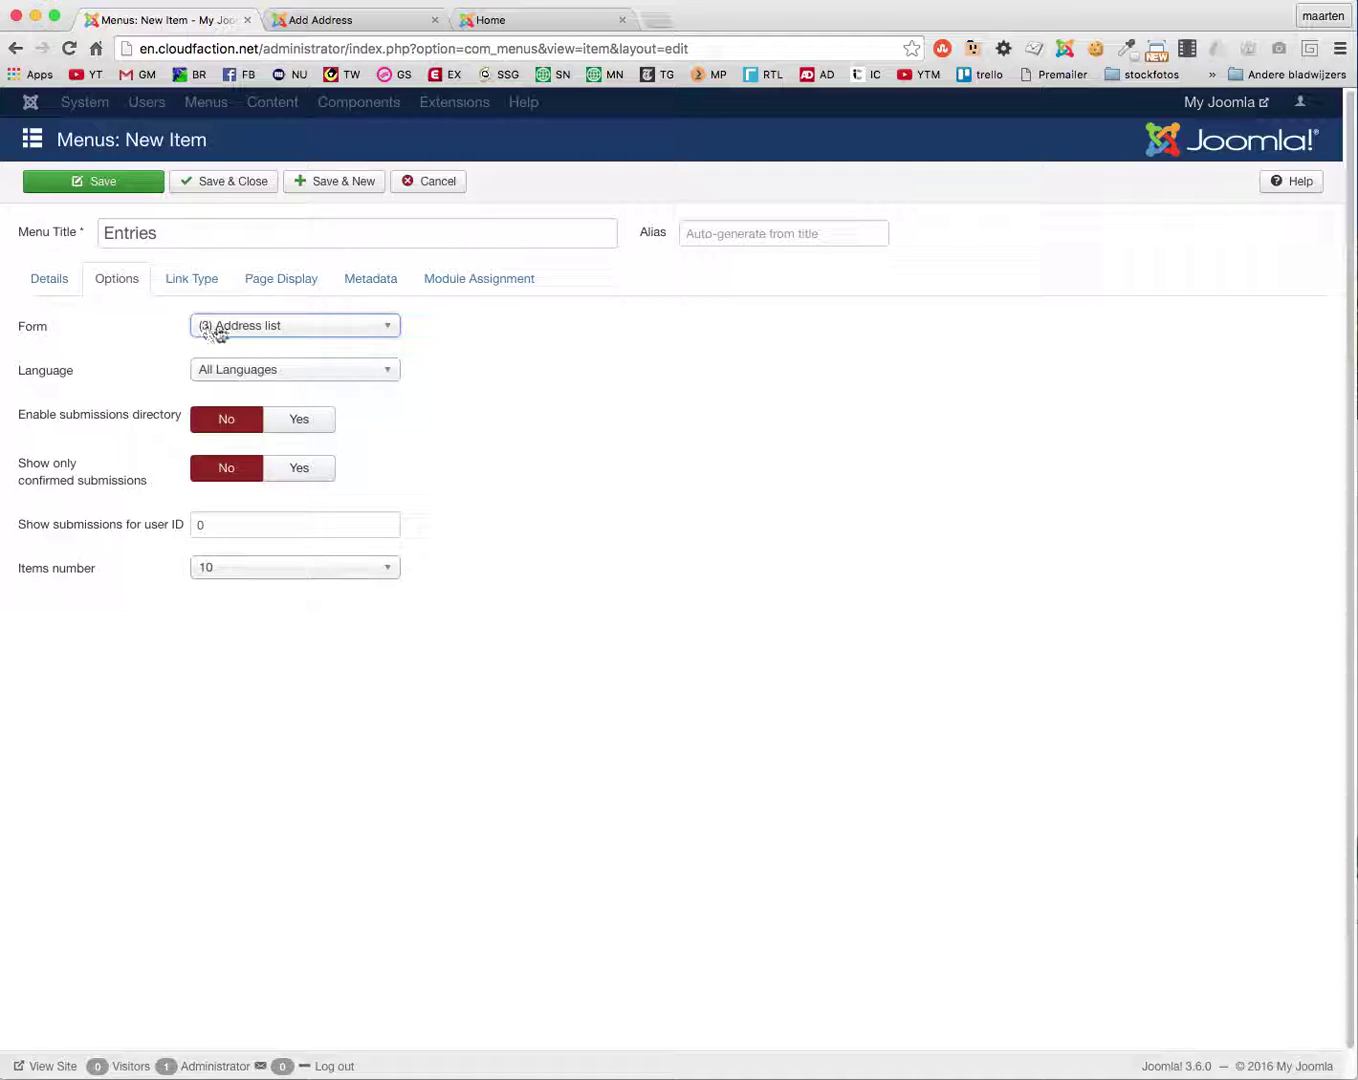
{"action": "left_click", "coordinate": [260, 330]}
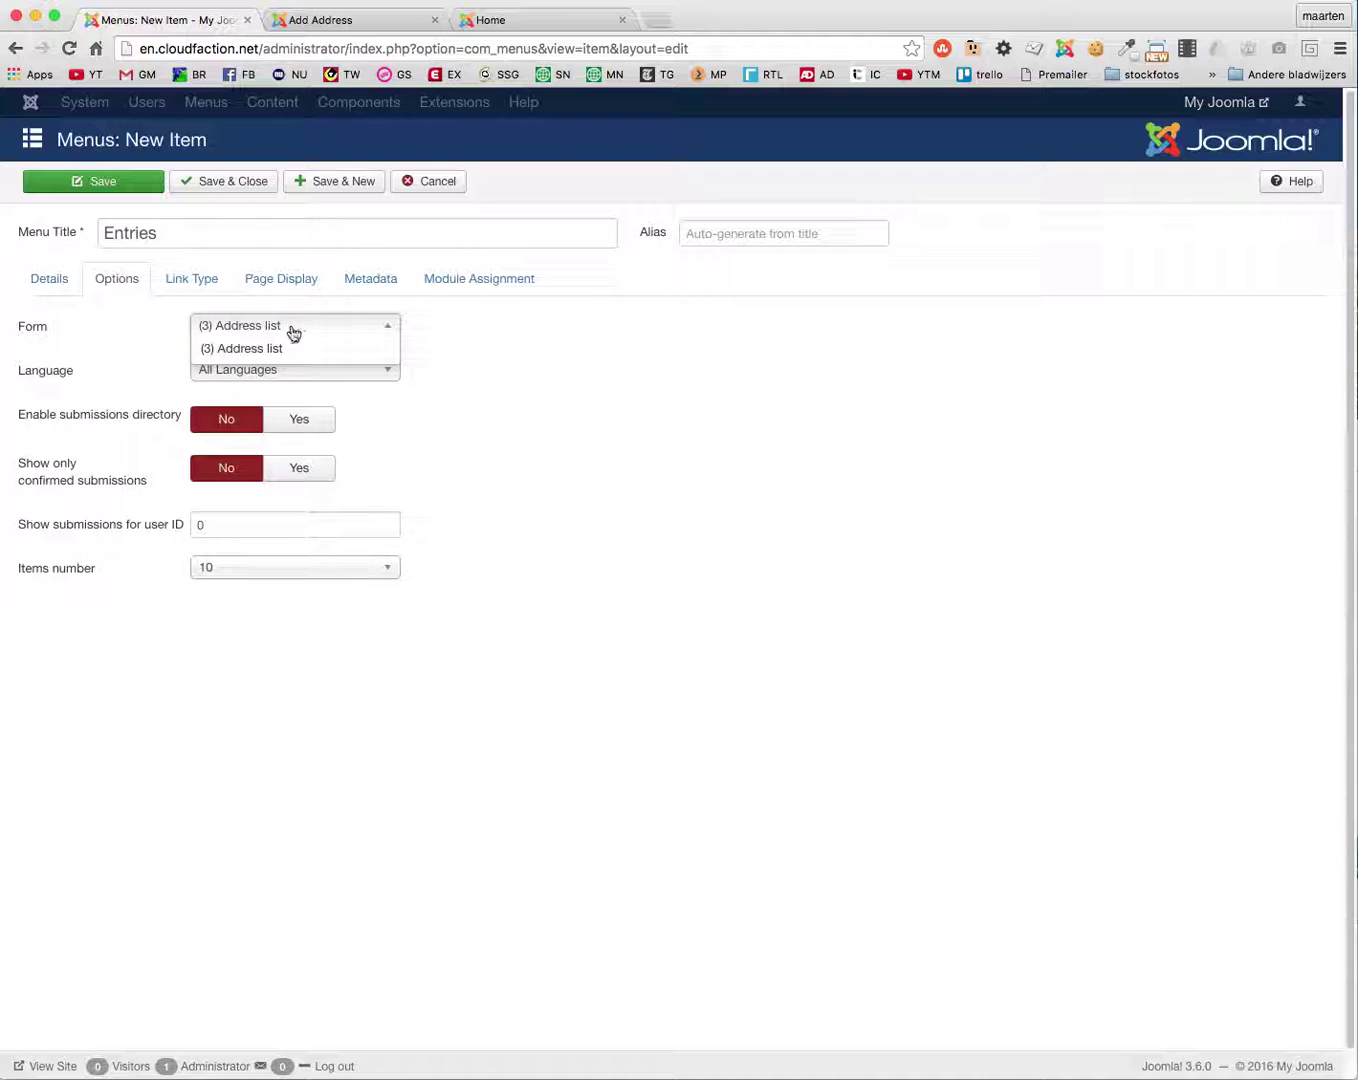
{"action": "left_click", "coordinate": [511, 354]}
{"action": "mouse_move", "coordinate": [118, 429]}
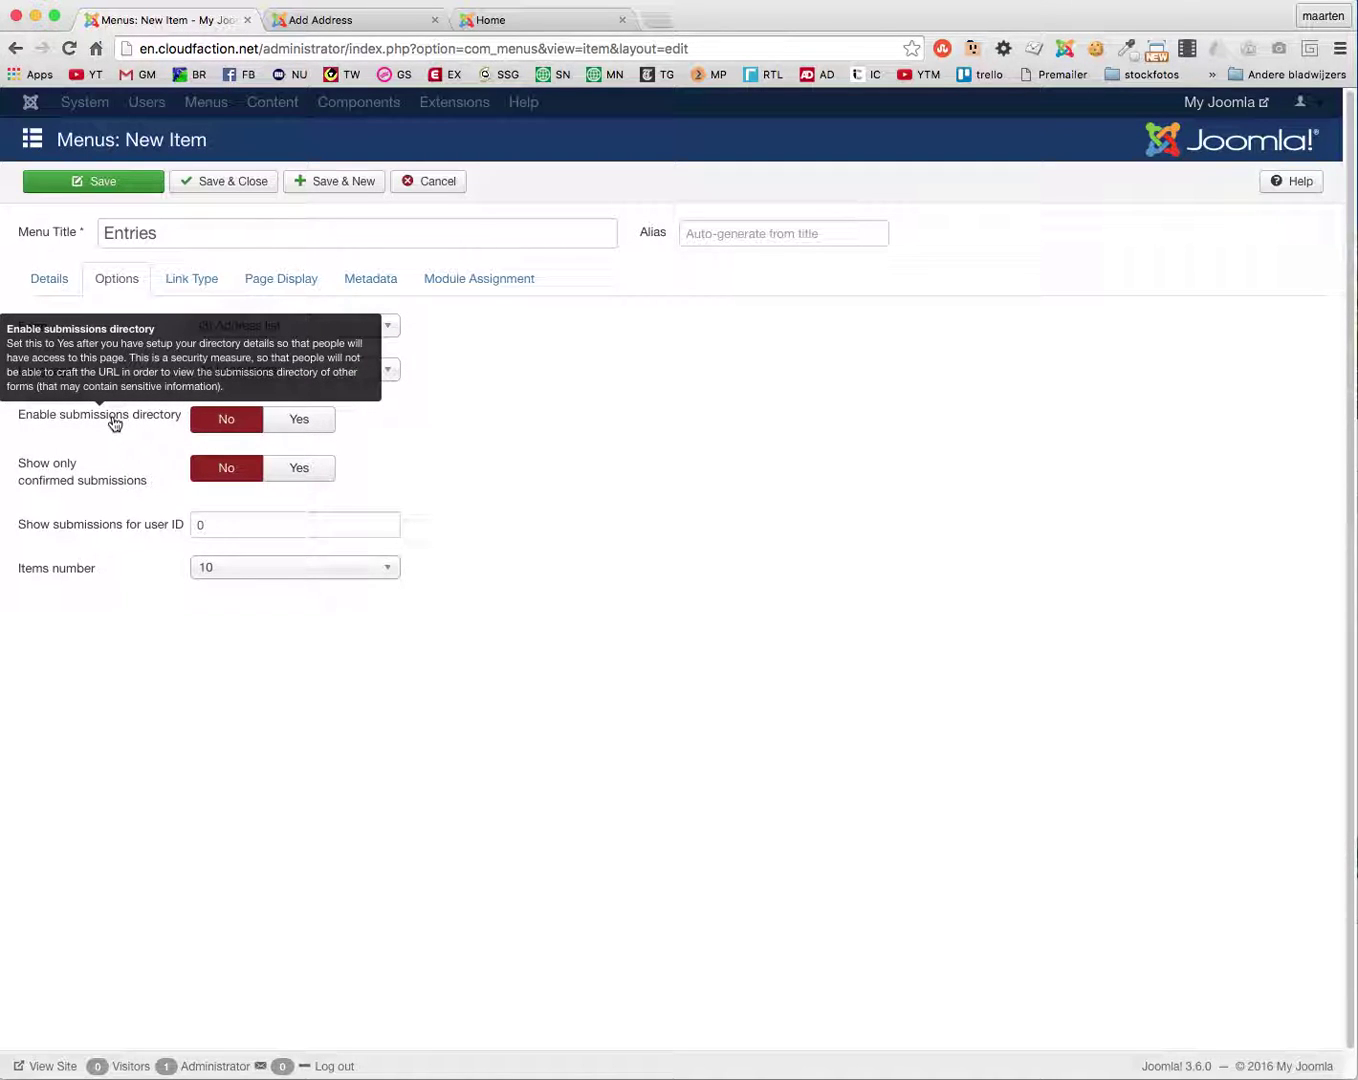
{"action": "left_click", "coordinate": [289, 418]}
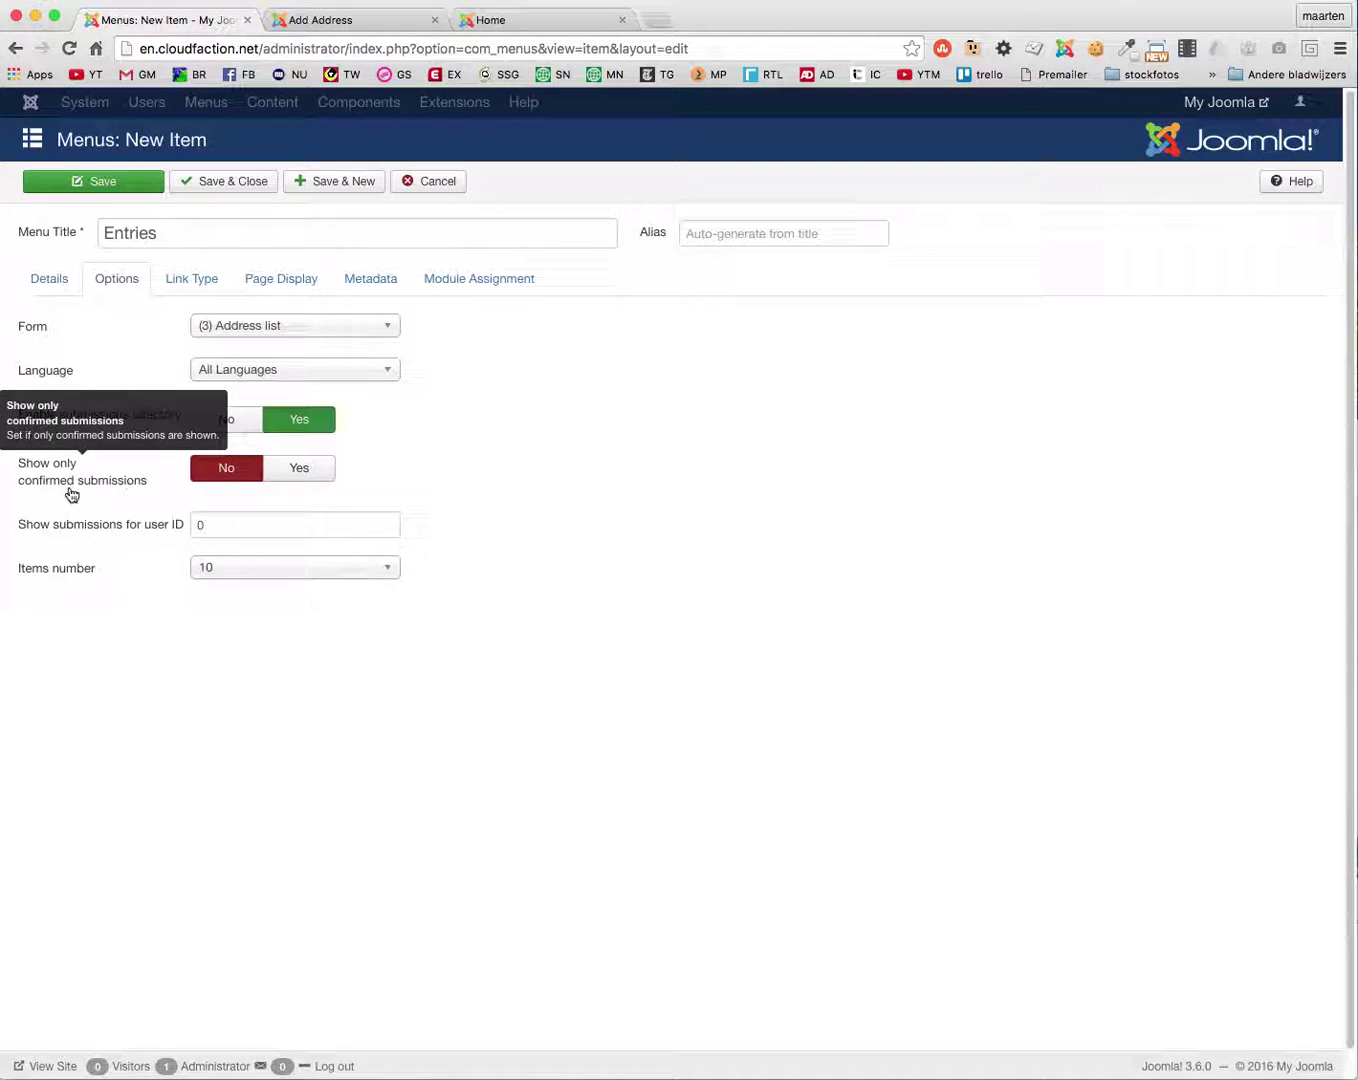
{"action": "mouse_move", "coordinate": [81, 479]}
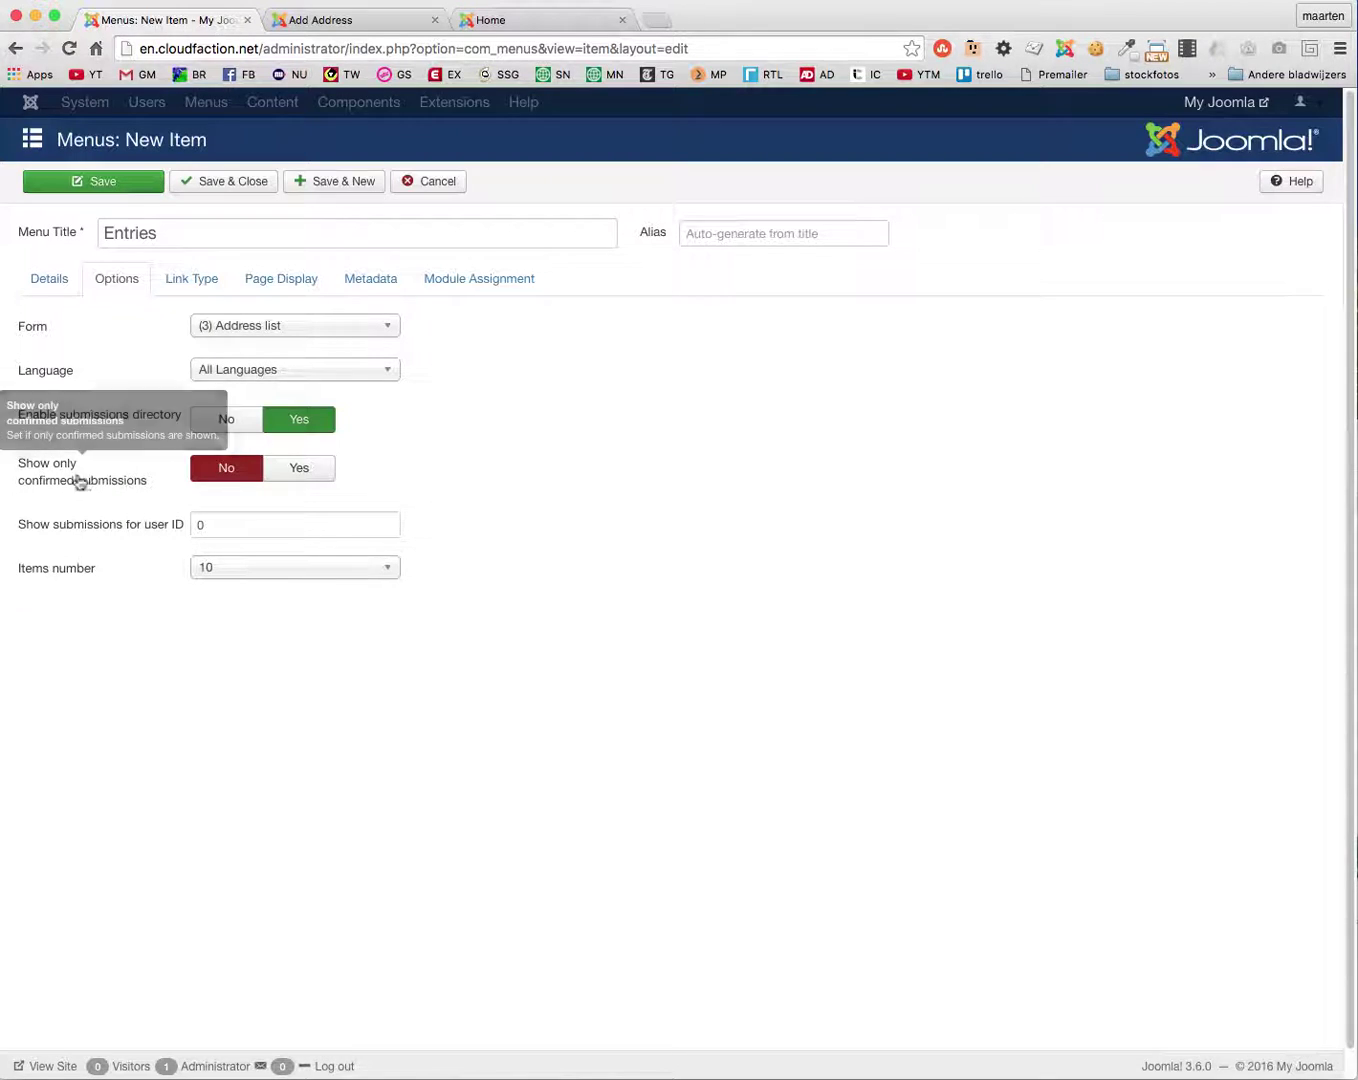
{"action": "left_click", "coordinate": [224, 183]}
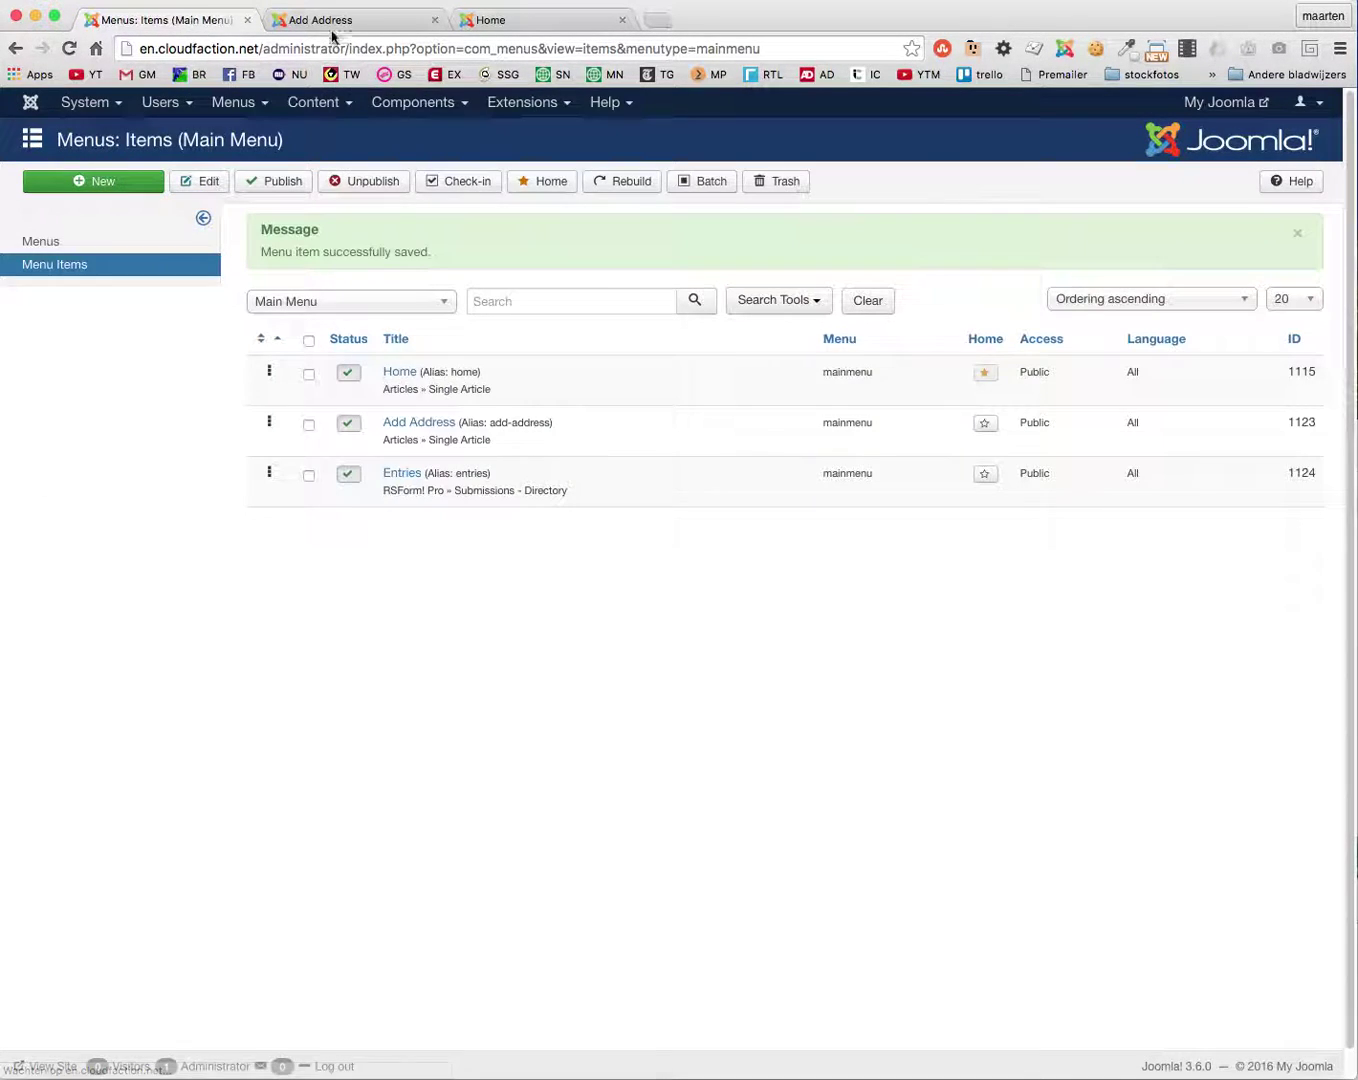
{"action": "left_click", "coordinate": [327, 21]}
{"action": "left_click", "coordinate": [269, 167]}
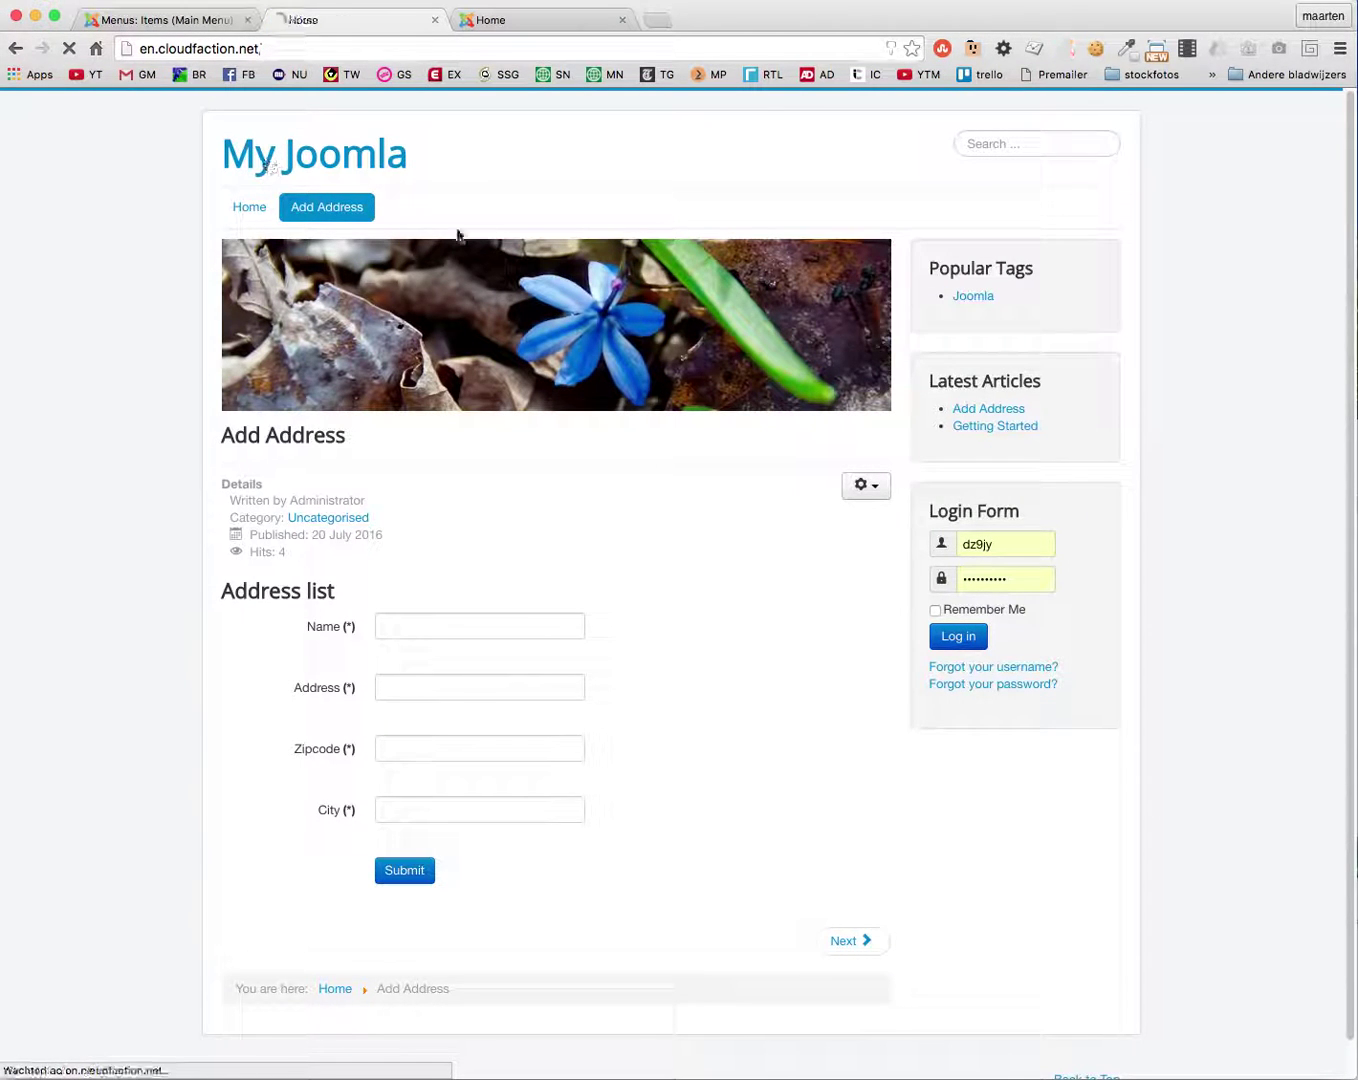
{"action": "left_click", "coordinate": [324, 210]}
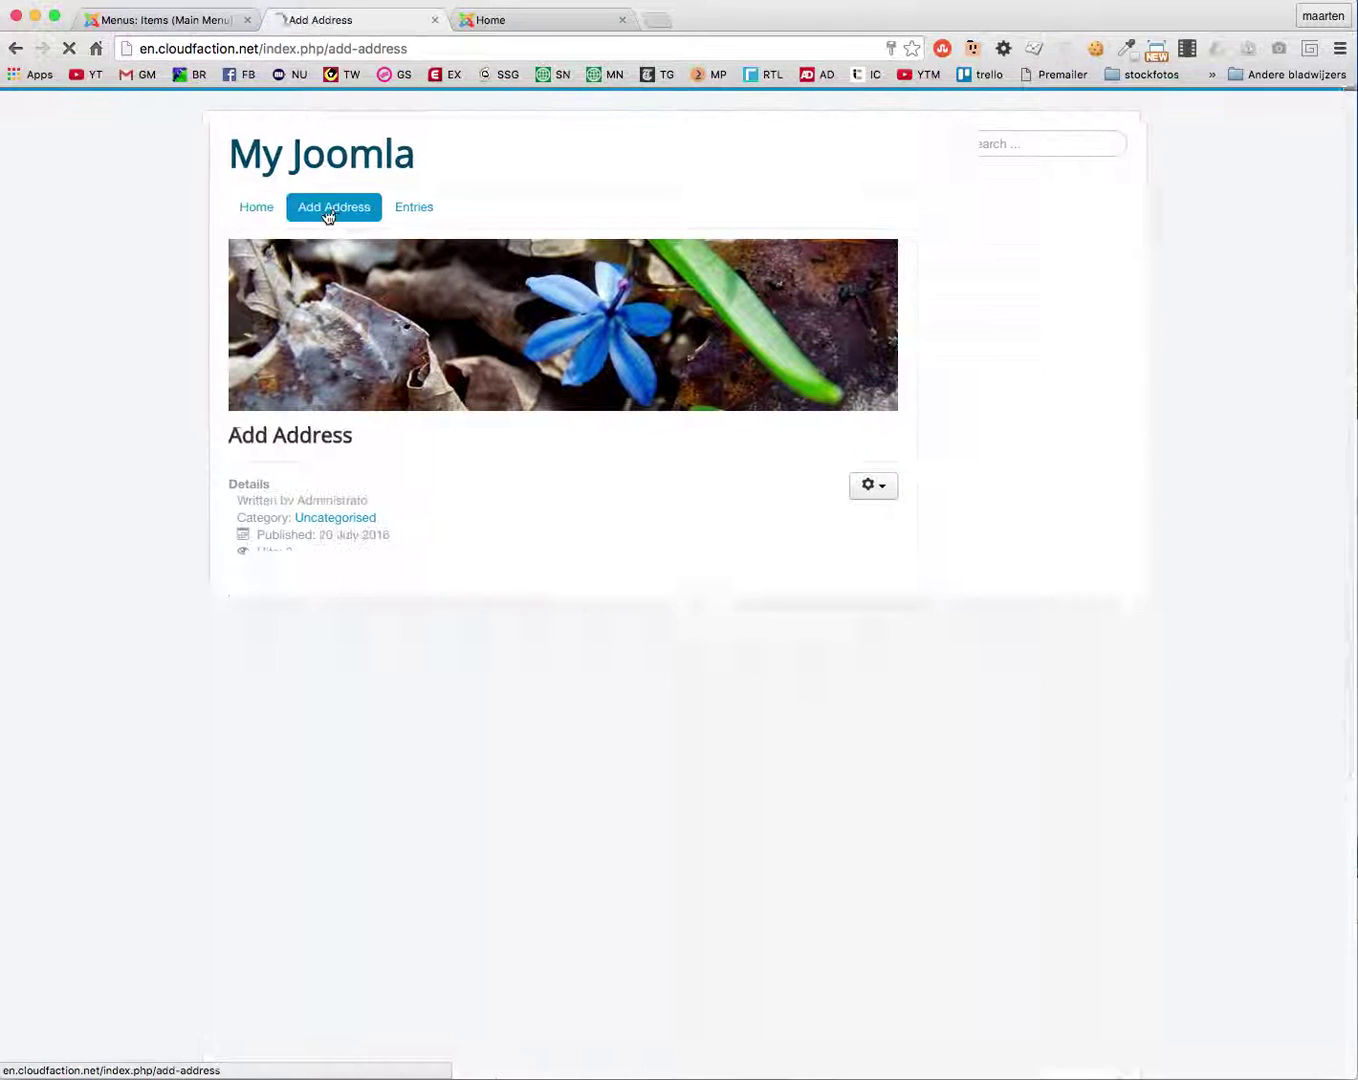
{"action": "left_click", "coordinate": [409, 207]}
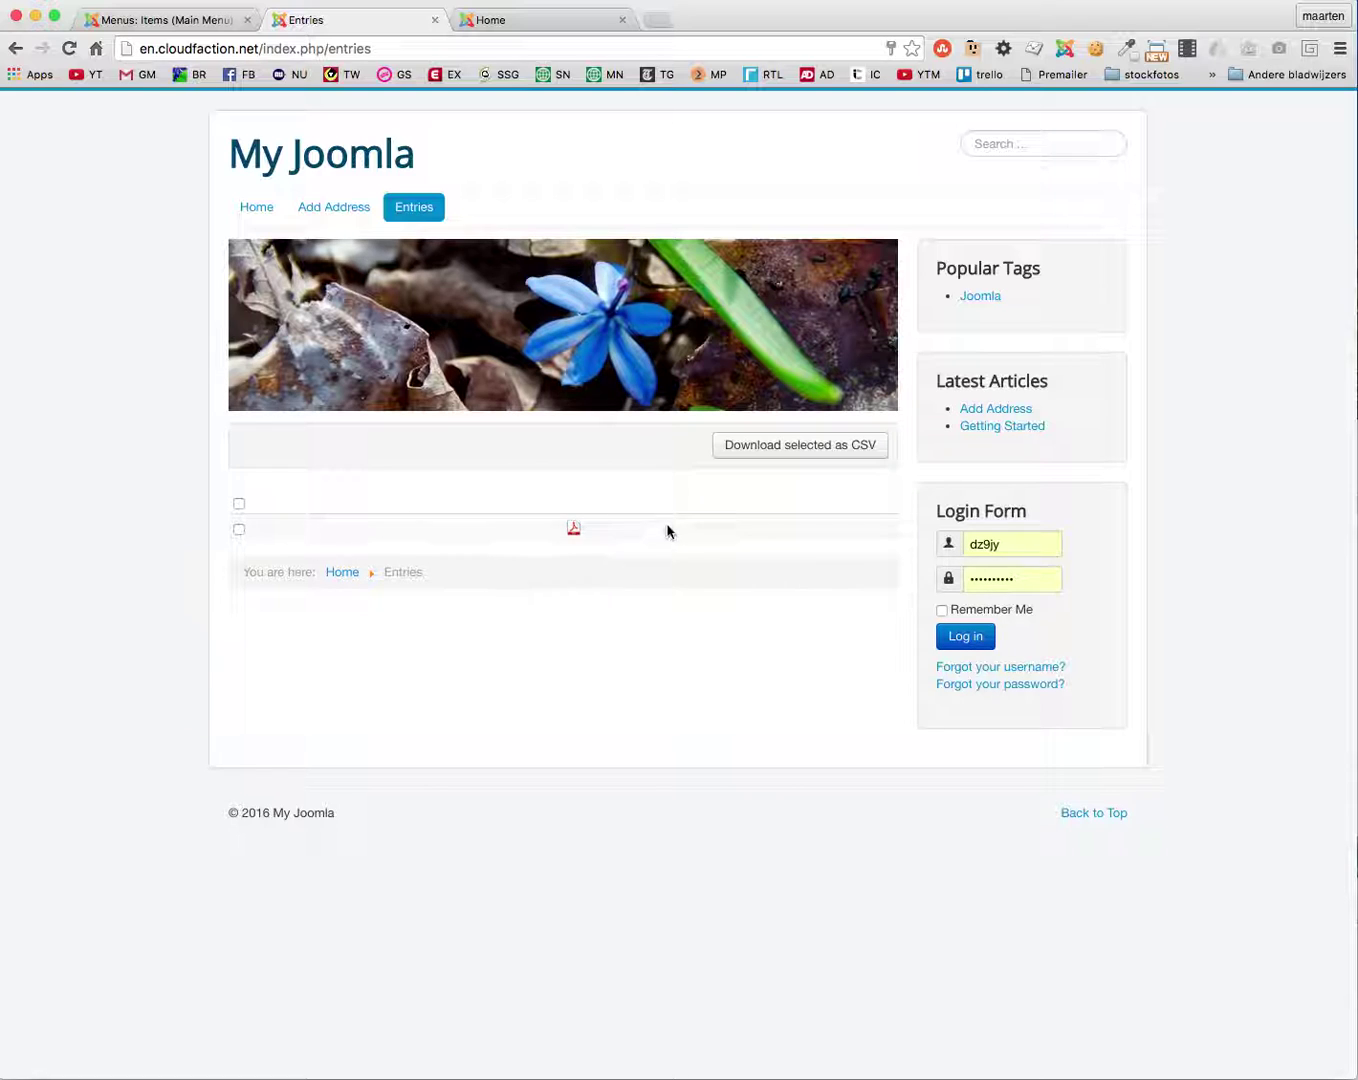
{"action": "left_click", "coordinate": [184, 23]}
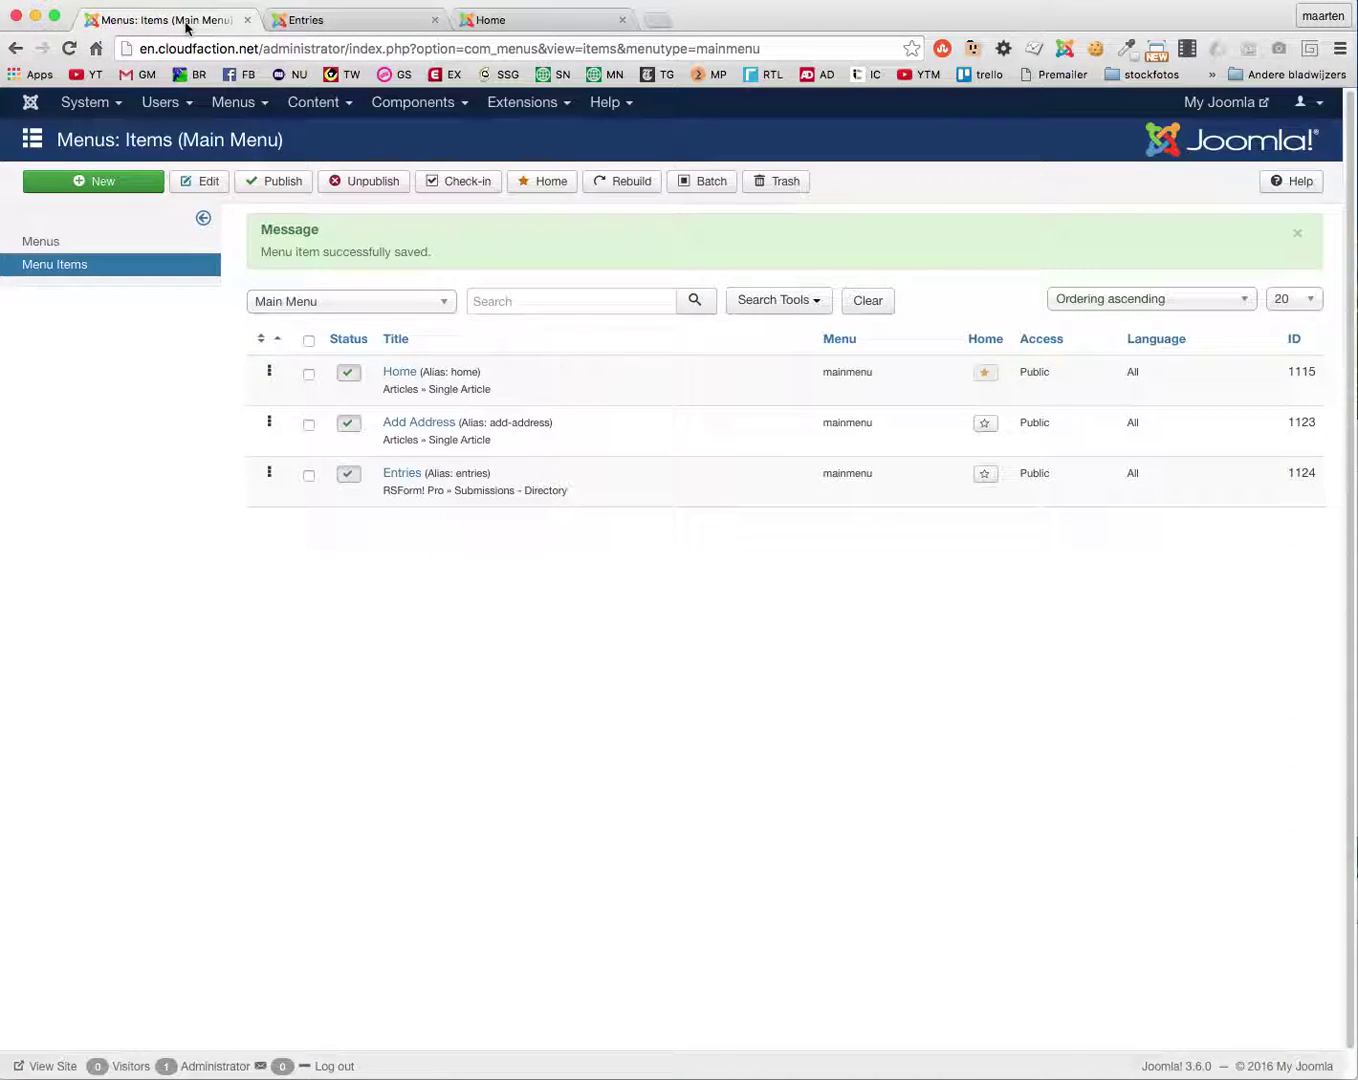
View the Address list submissions, then open its directory settings from Manage Directories
{"action": "left_click", "coordinate": [418, 101]}
{"action": "left_click", "coordinate": [422, 300]}
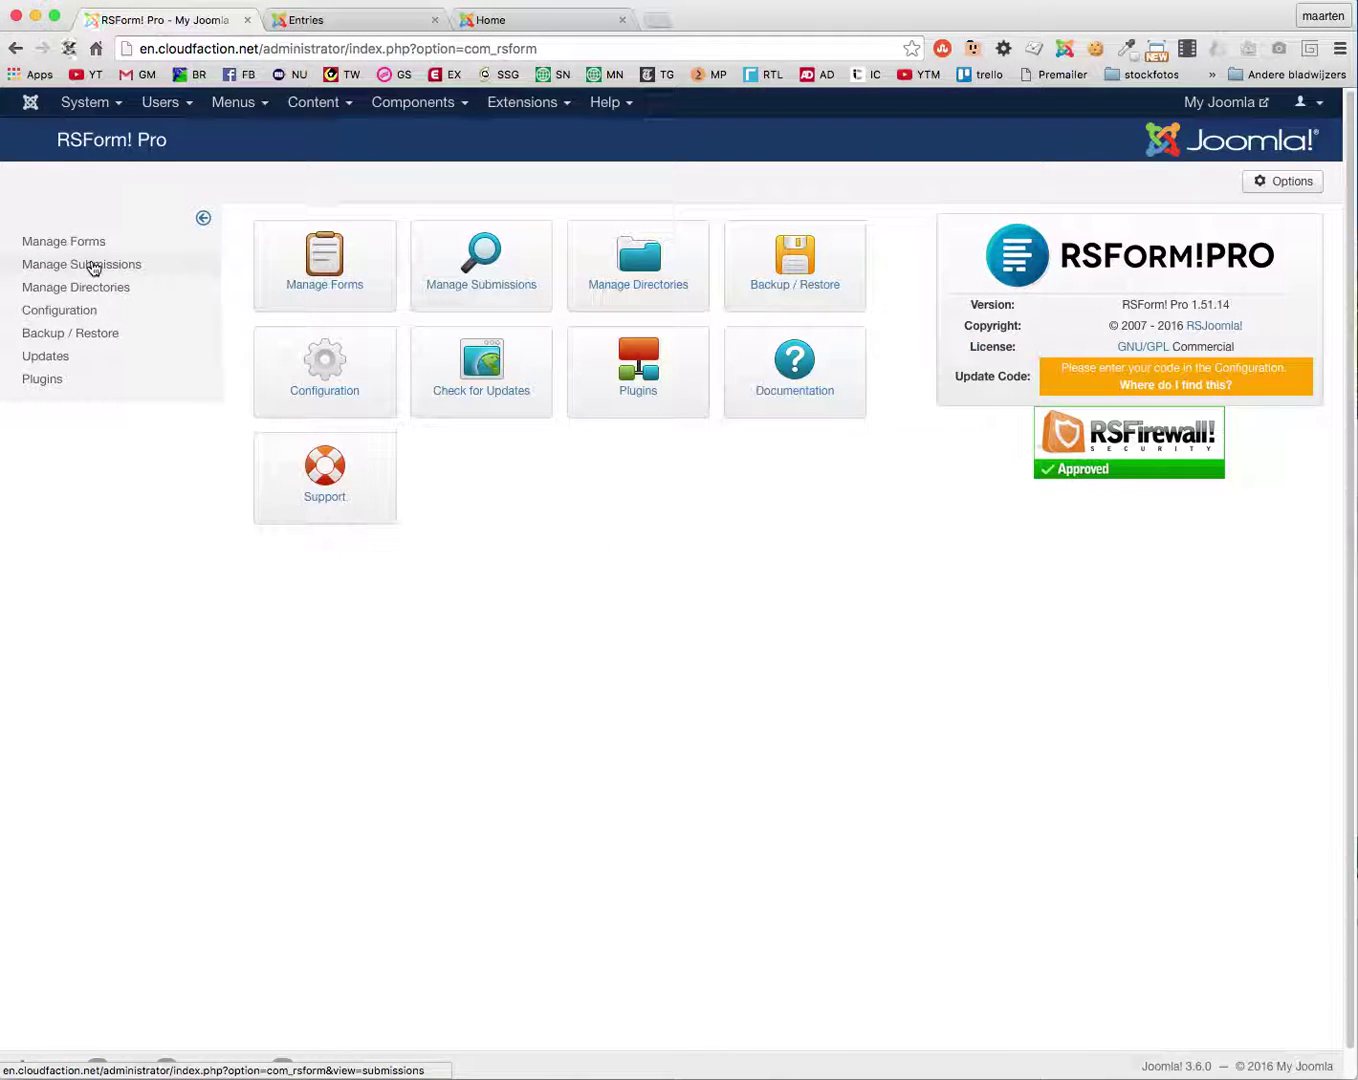
{"action": "left_click", "coordinate": [90, 266]}
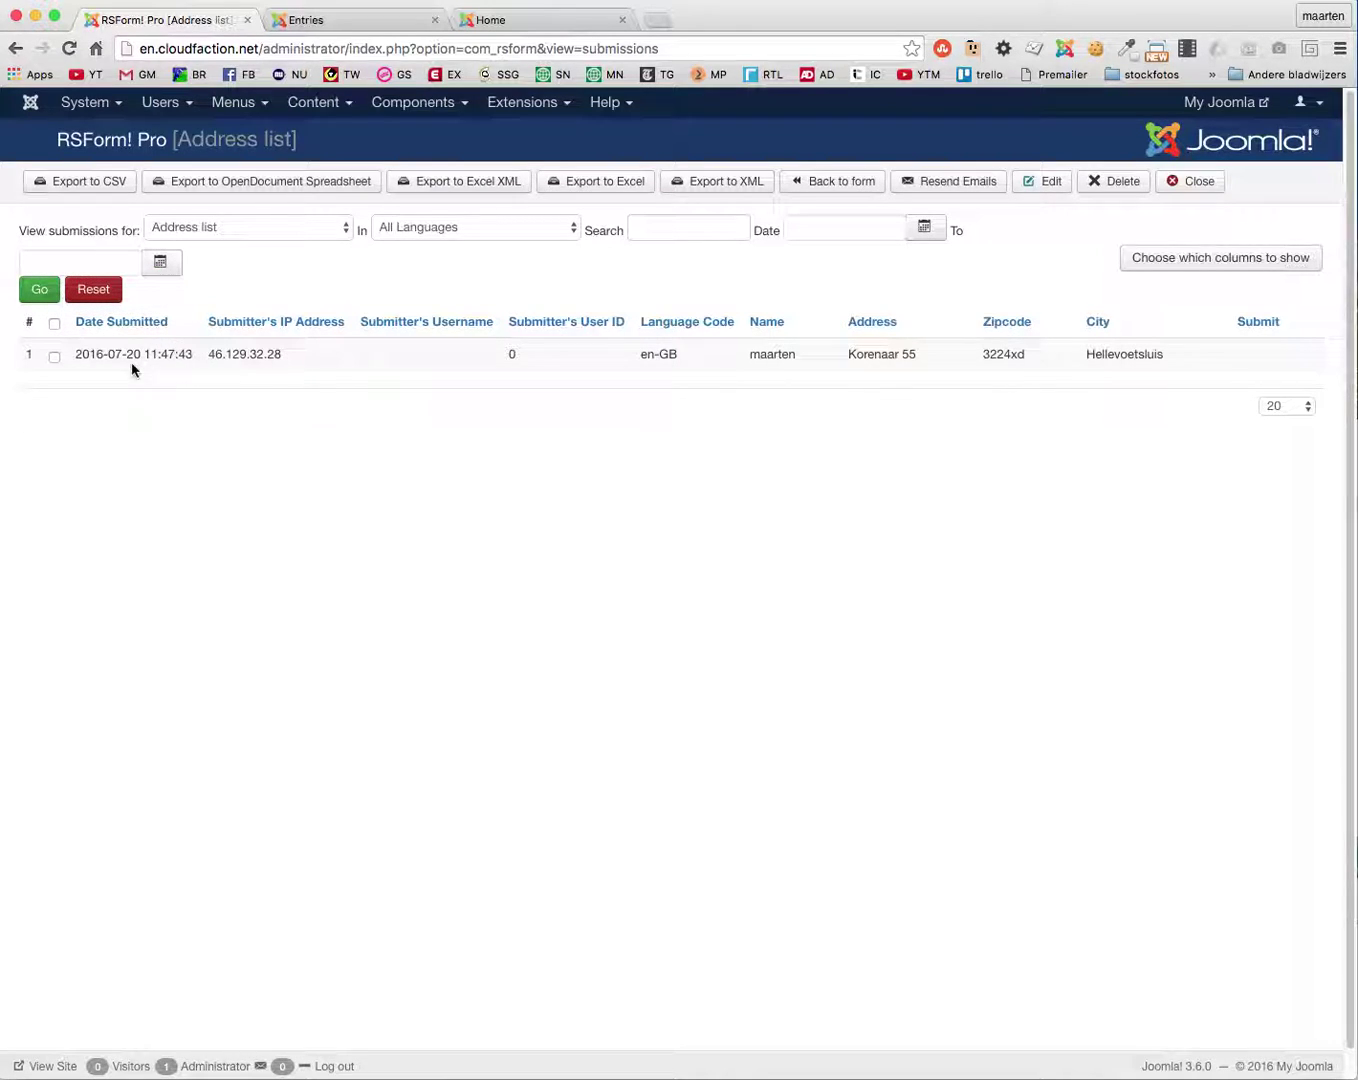
{"action": "left_click", "coordinate": [15, 48]}
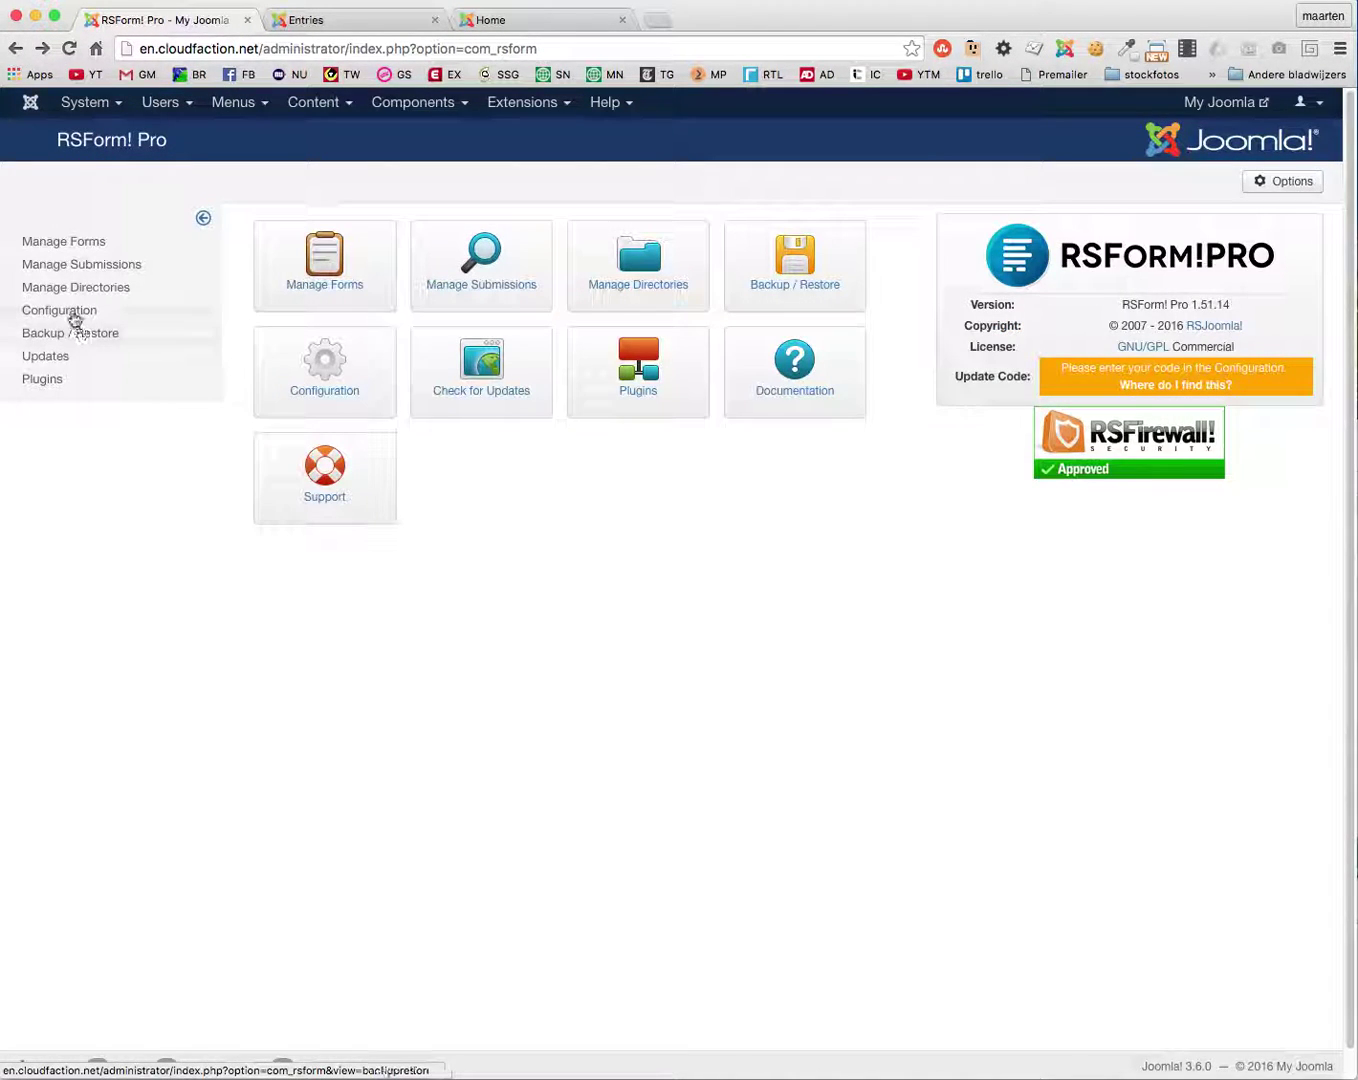
{"action": "left_click", "coordinate": [85, 289]}
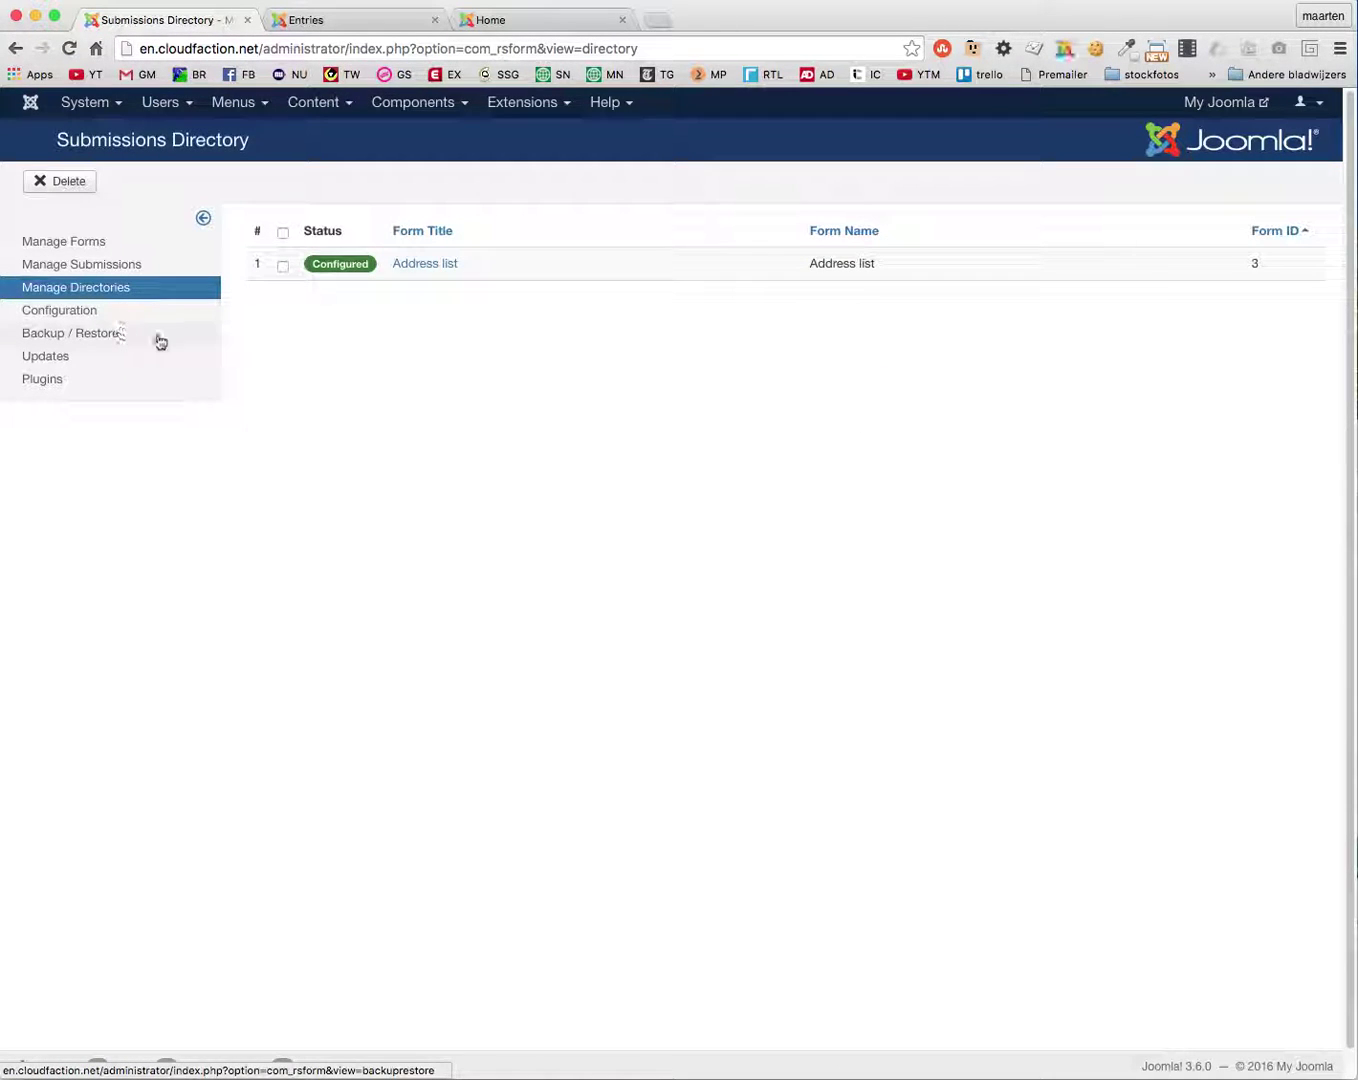
{"action": "left_click", "coordinate": [453, 267]}
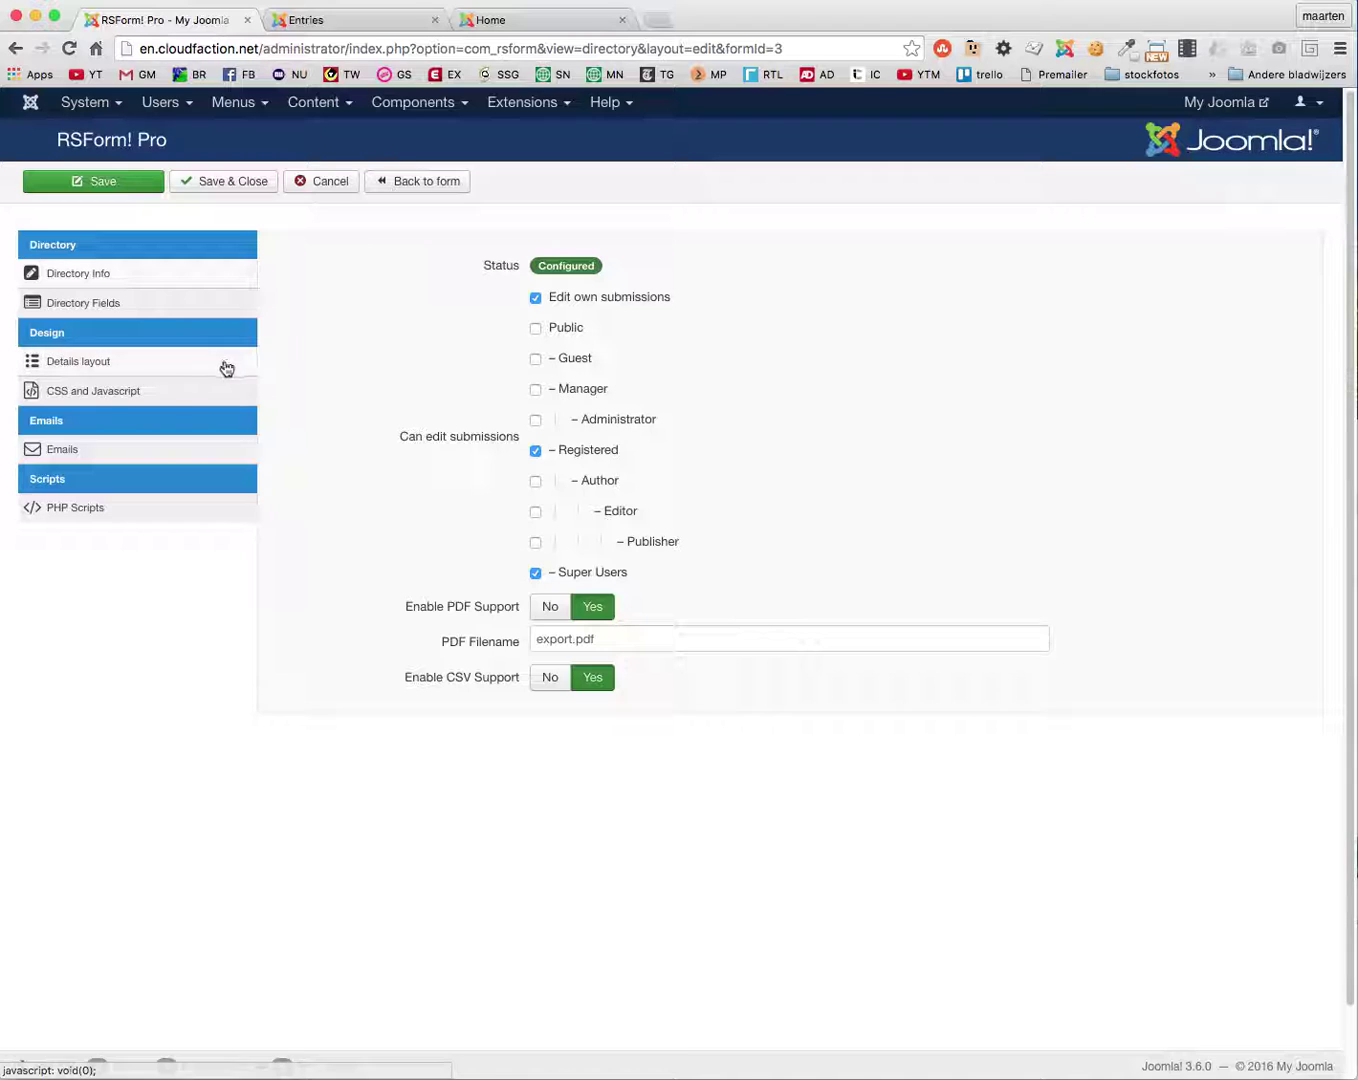
List Name, Address, Zipcode and City in the directory, hiding the Submission system fields
{"action": "left_click", "coordinate": [92, 307]}
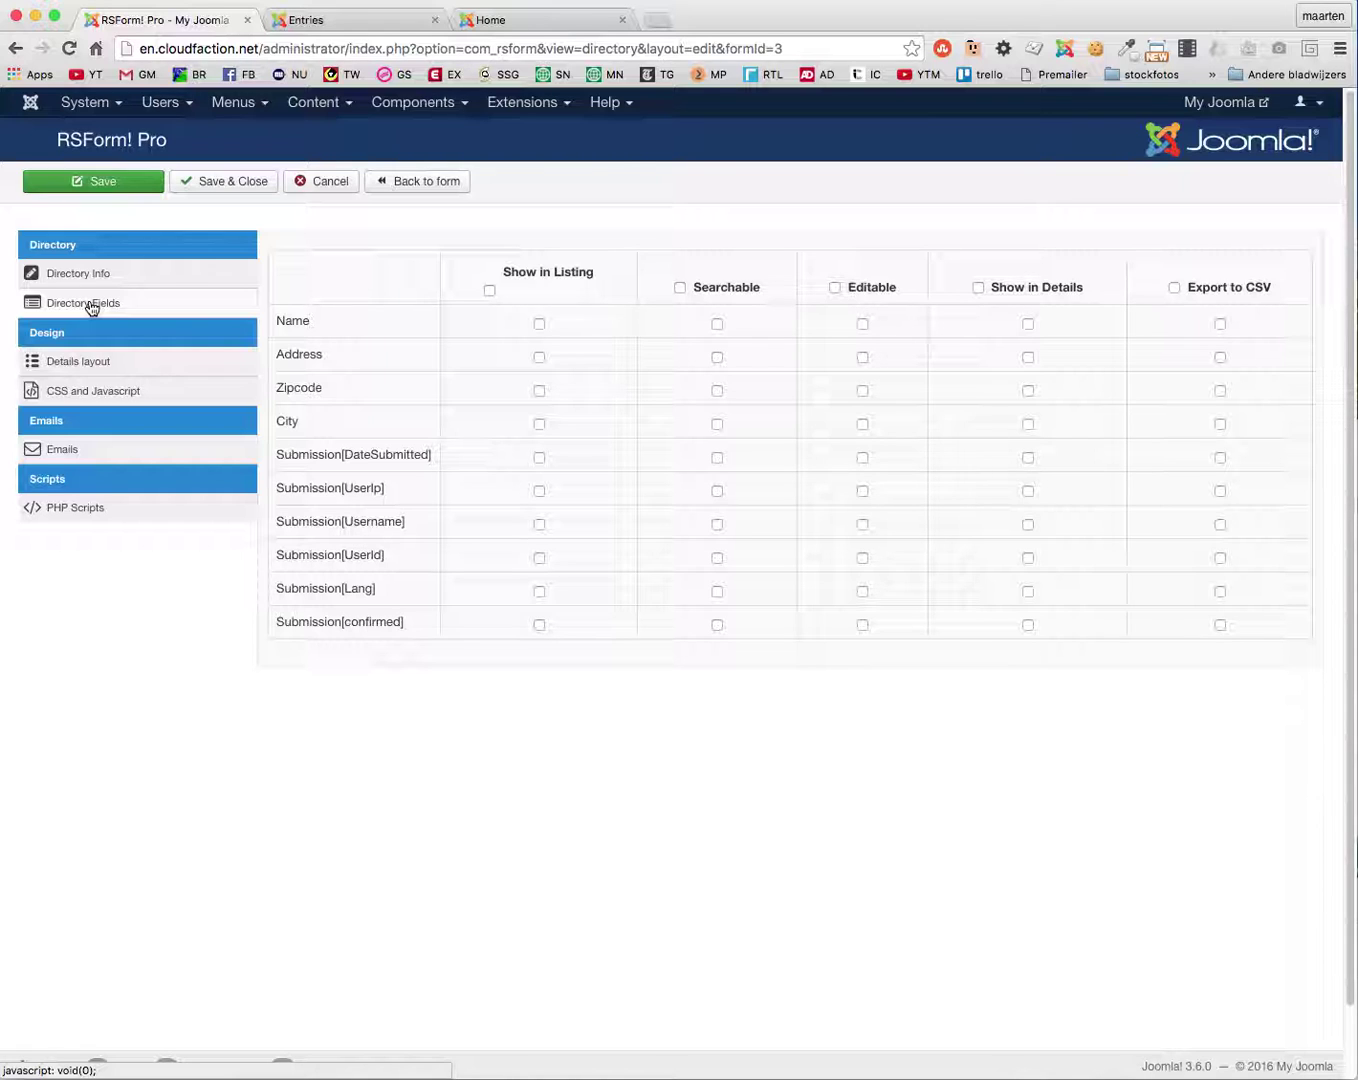
{"action": "left_click", "coordinate": [86, 274]}
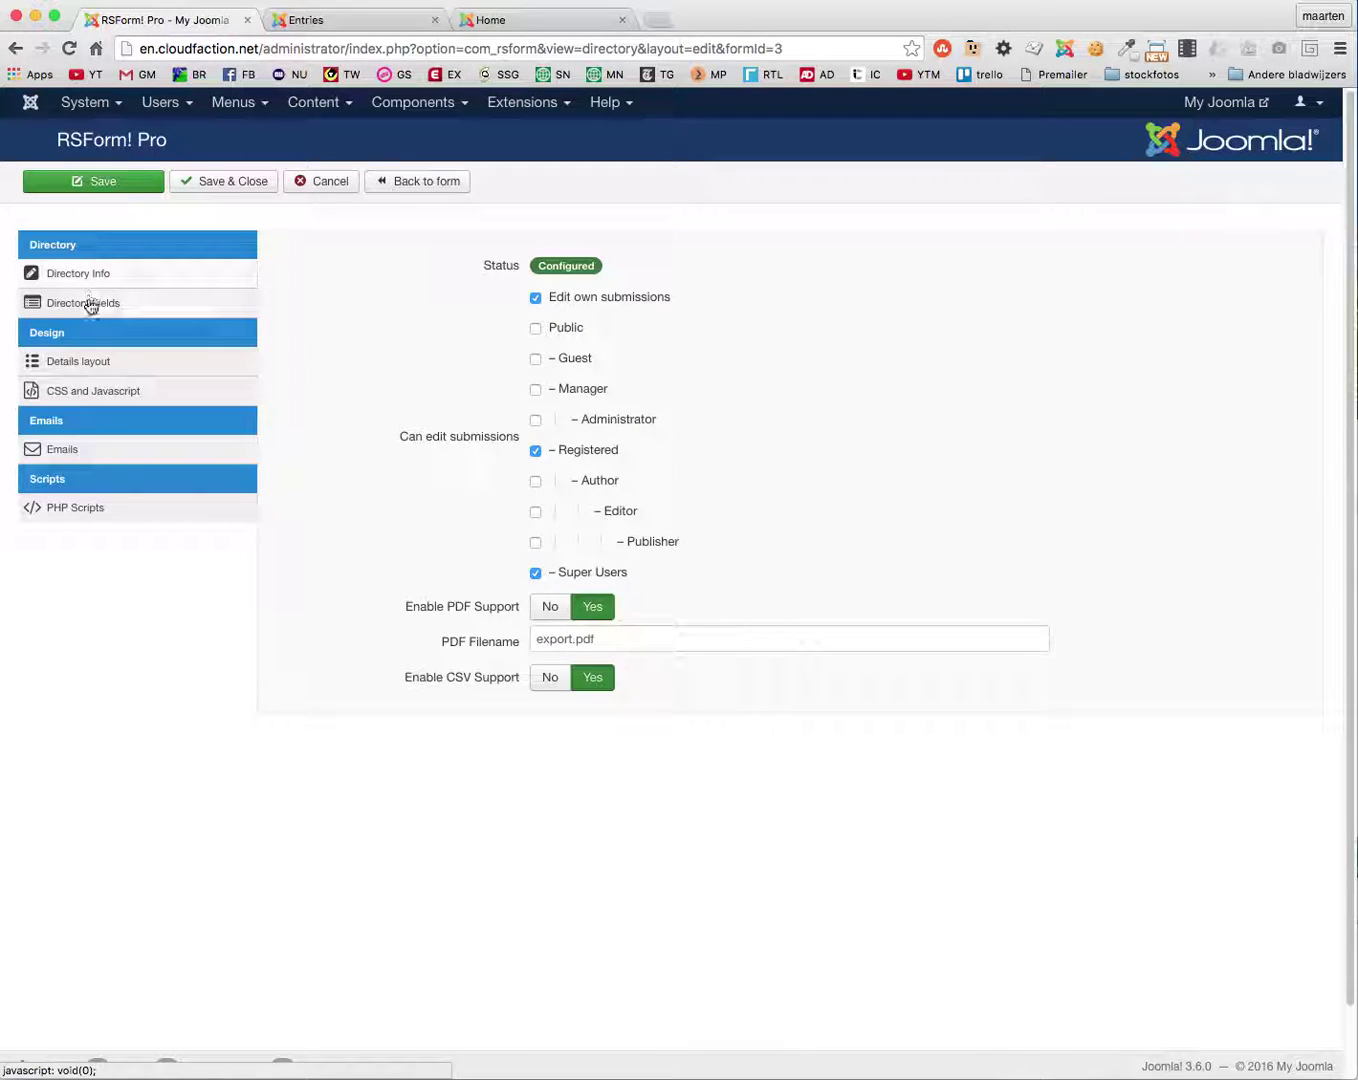
{"action": "left_click", "coordinate": [91, 307]}
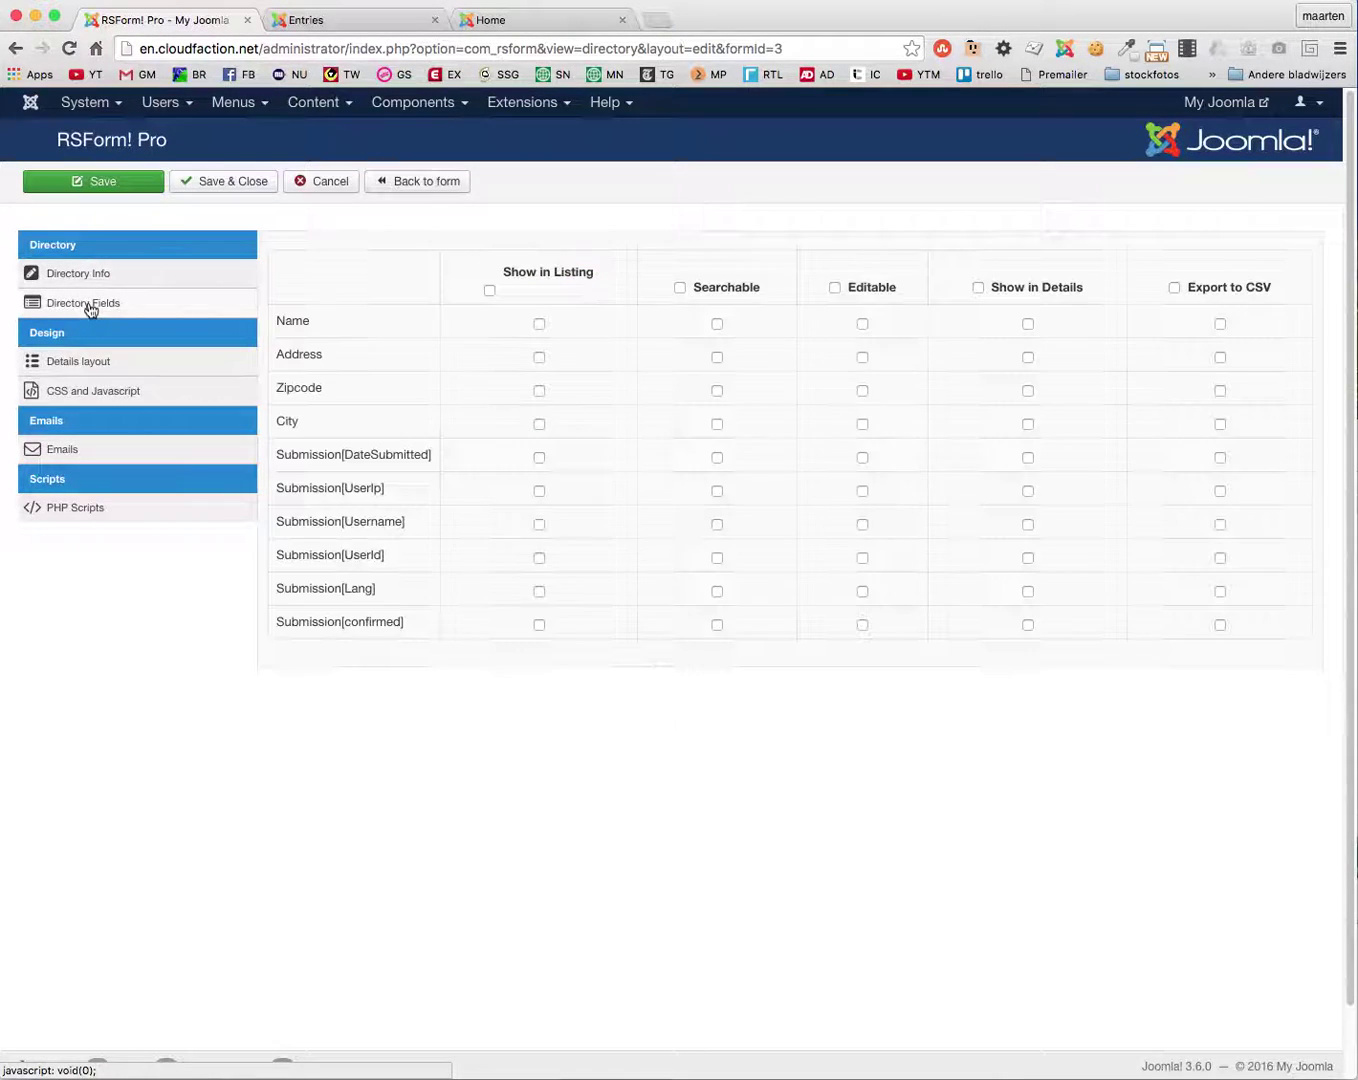
{"action": "left_click", "coordinate": [489, 290]}
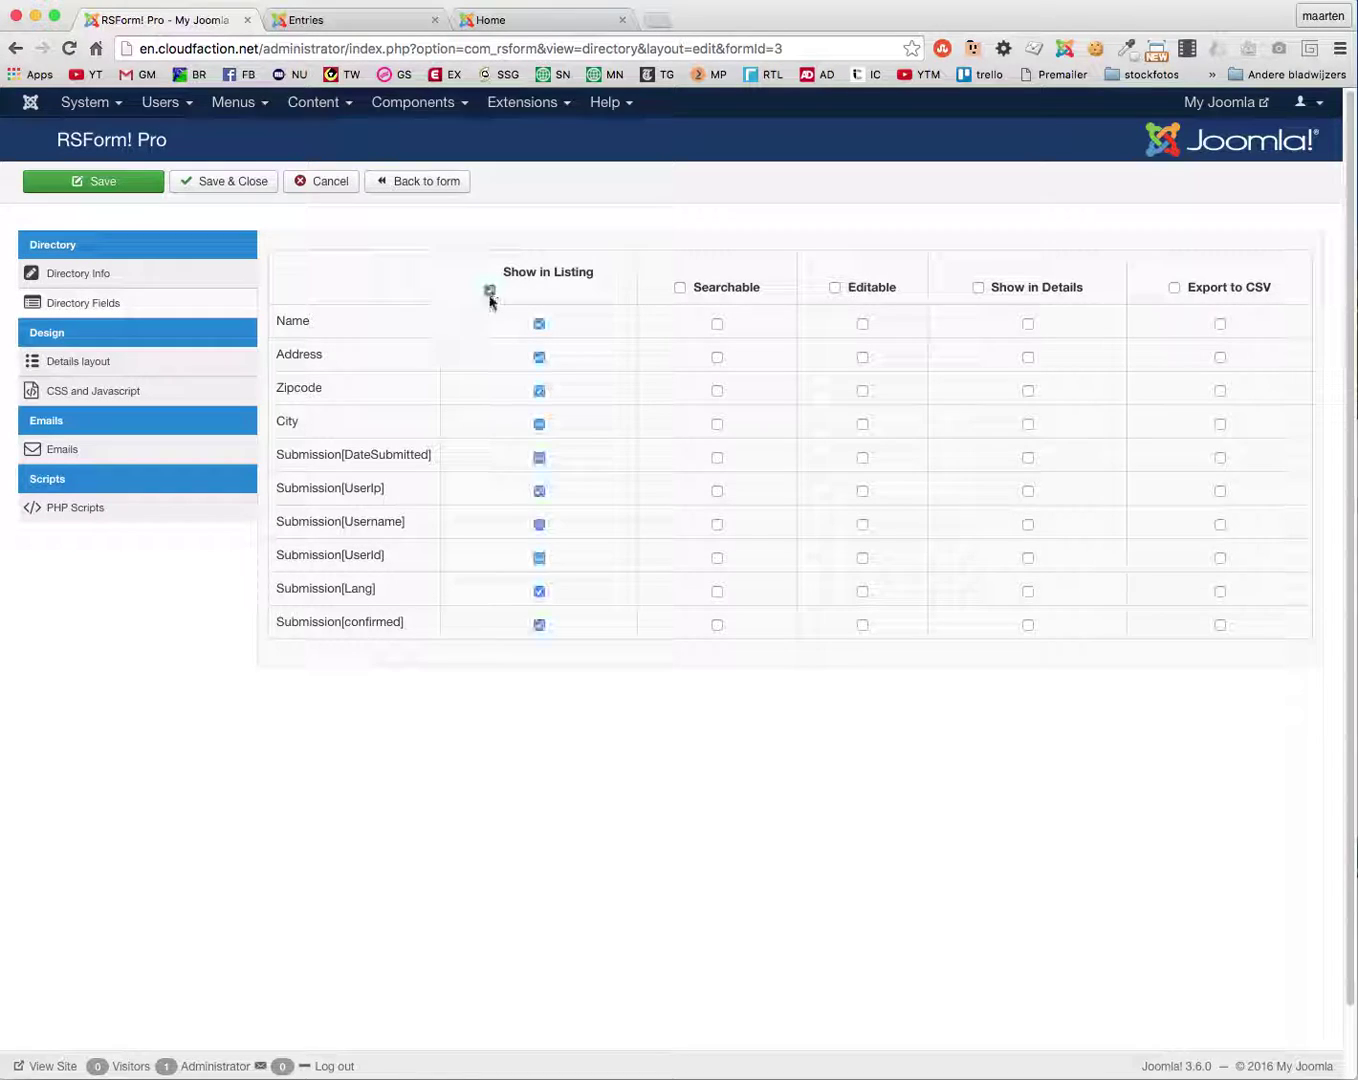
{"action": "left_click", "coordinate": [539, 457]}
{"action": "left_click", "coordinate": [539, 491]}
{"action": "left_click", "coordinate": [541, 527]}
{"action": "left_click", "coordinate": [540, 560]}
{"action": "left_click", "coordinate": [540, 526]}
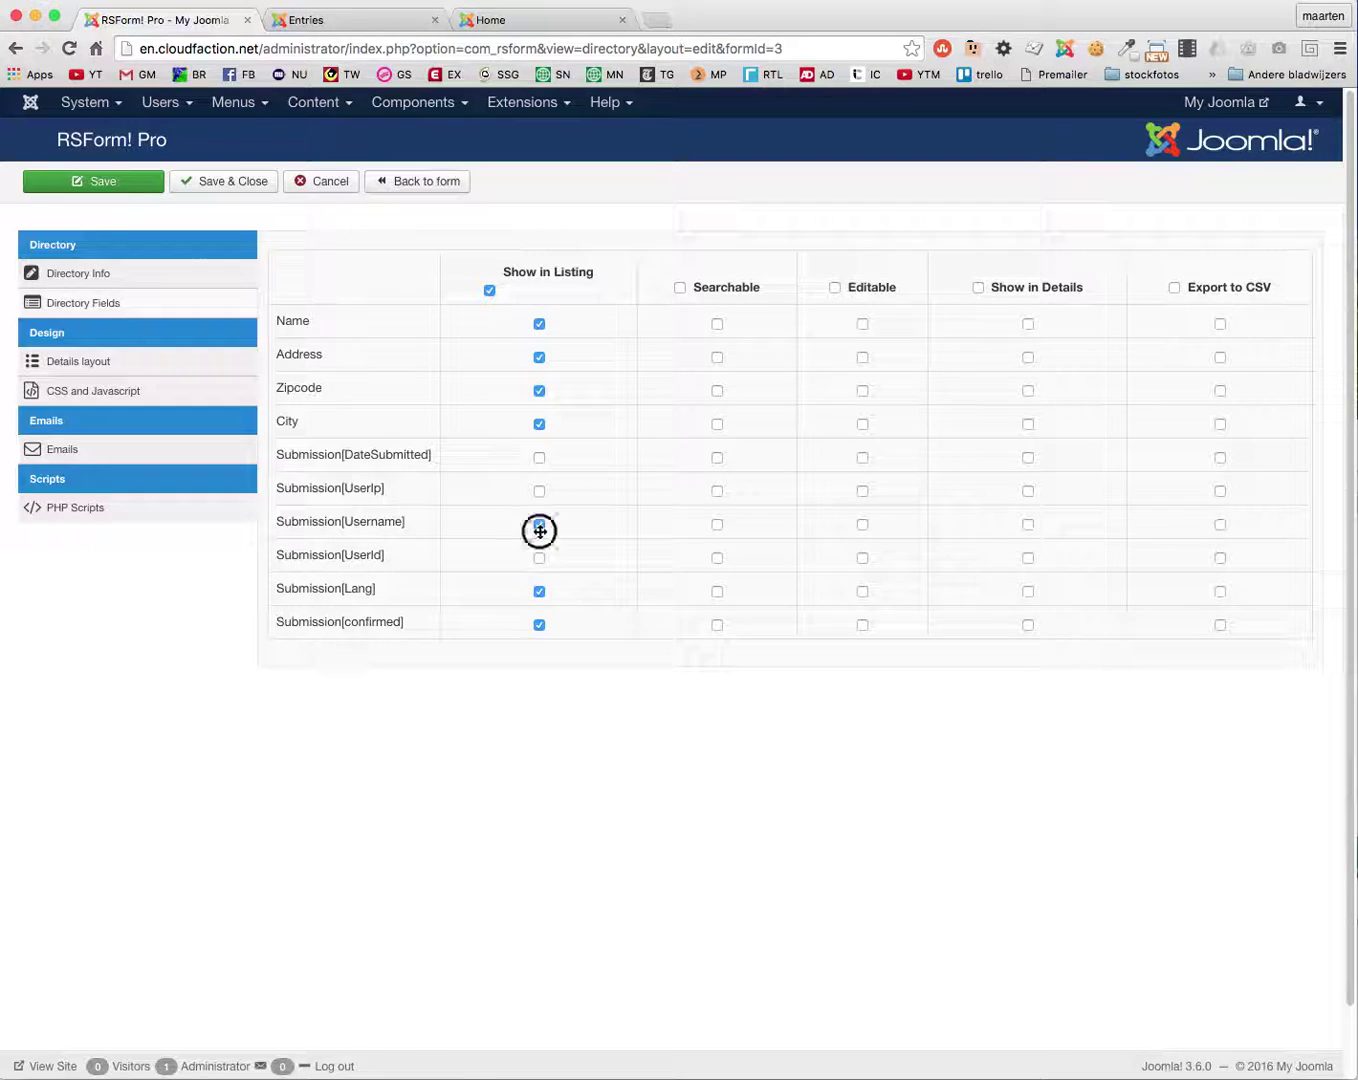
{"action": "left_click", "coordinate": [539, 591]}
{"action": "left_click", "coordinate": [540, 625]}
Make every field searchable and editable except UserIp, Username, UserId, Lang and confirmed
{"action": "left_click", "coordinate": [680, 287]}
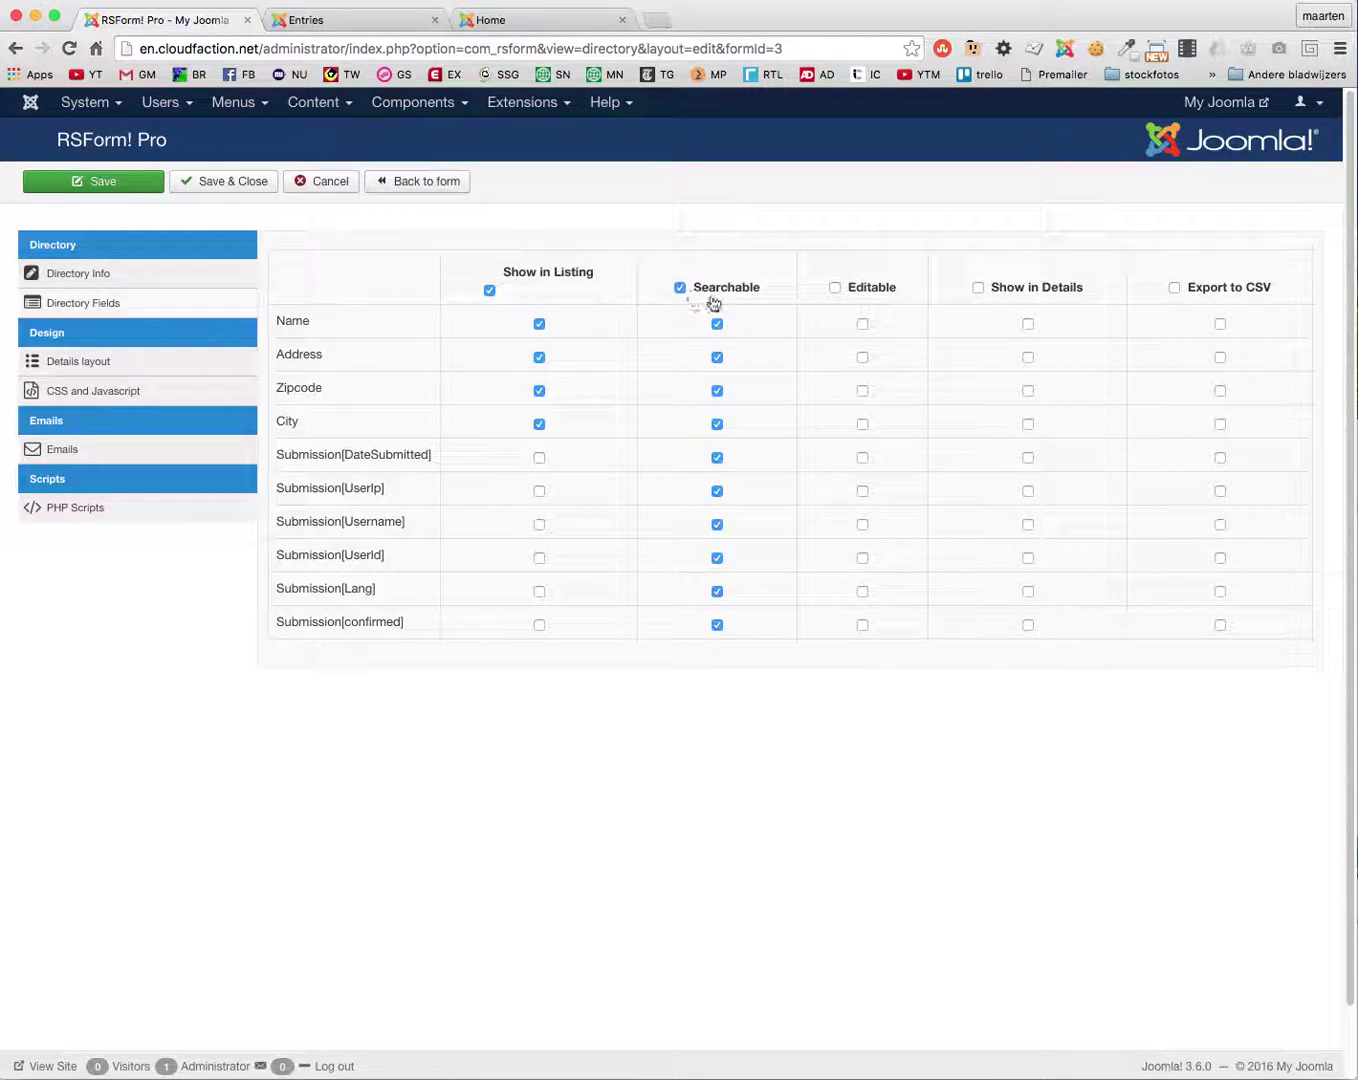
{"action": "left_click", "coordinate": [834, 289]}
{"action": "left_click", "coordinate": [862, 492]}
{"action": "left_click", "coordinate": [862, 525]}
{"action": "left_click", "coordinate": [862, 558]}
{"action": "left_click", "coordinate": [863, 591]}
{"action": "left_click", "coordinate": [863, 625]}
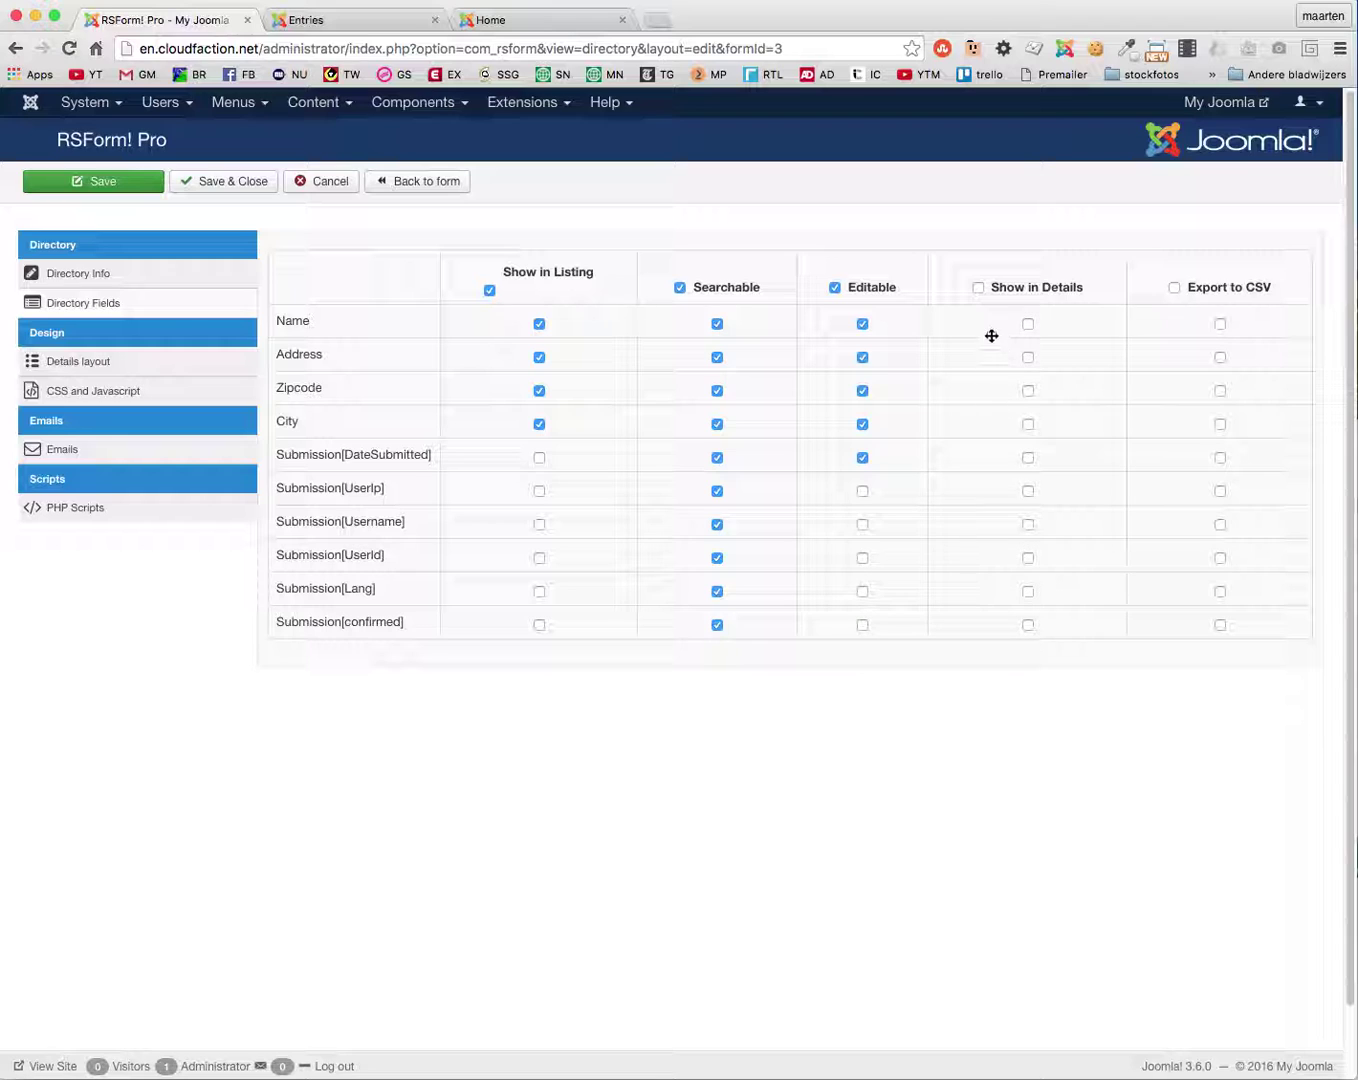
Show the form fields and DateSubmitted in details, export every field to CSV, and save
{"action": "left_click", "coordinate": [979, 287]}
{"action": "left_click", "coordinate": [1029, 491]}
{"action": "left_click", "coordinate": [1028, 524]}
{"action": "left_click", "coordinate": [1028, 558]}
{"action": "left_click", "coordinate": [1029, 591]}
{"action": "left_click", "coordinate": [1028, 625]}
{"action": "left_click", "coordinate": [1174, 288]}
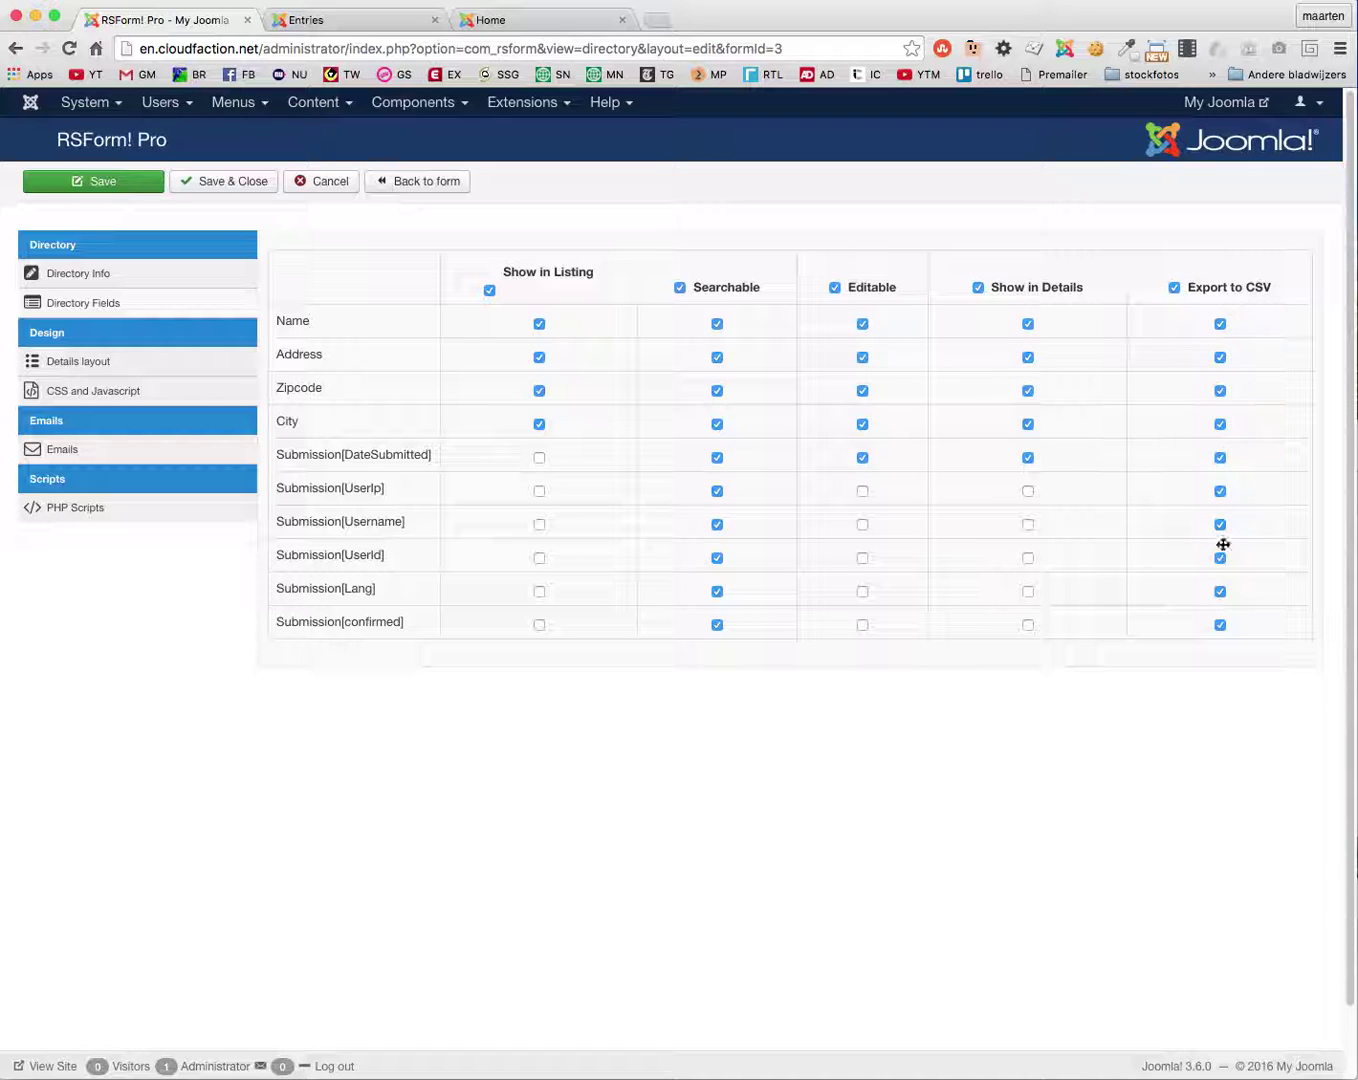
{"action": "left_click", "coordinate": [236, 189]}
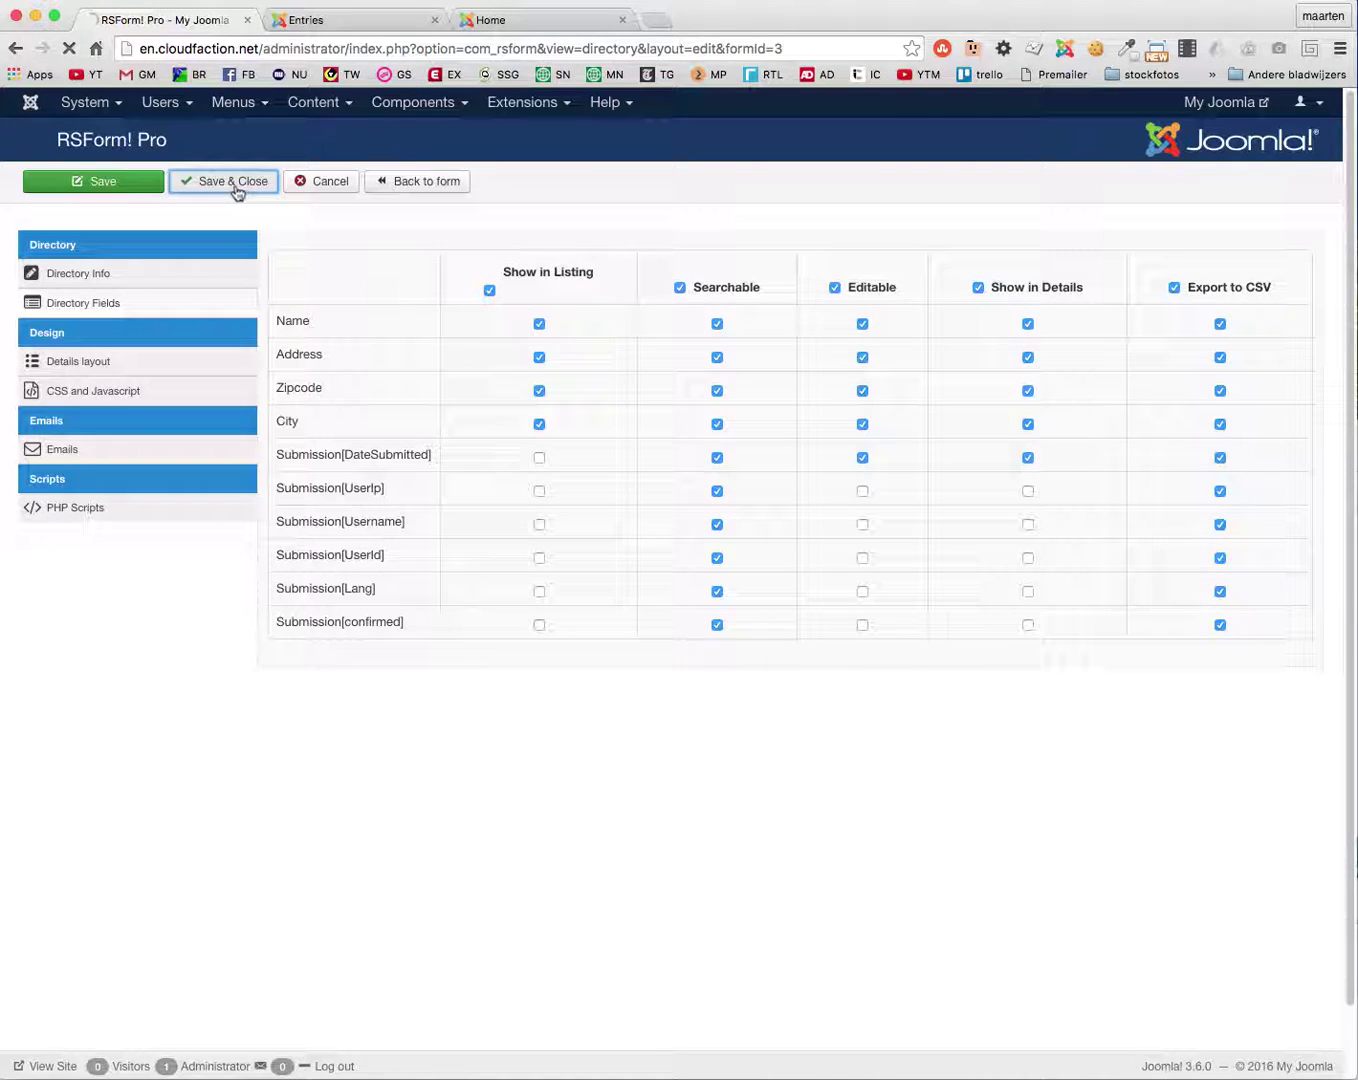
Browse the front-end Entries list and view the first entry's full details
{"action": "left_click", "coordinate": [342, 21]}
{"action": "left_click", "coordinate": [322, 214]}
{"action": "left_click", "coordinate": [407, 212]}
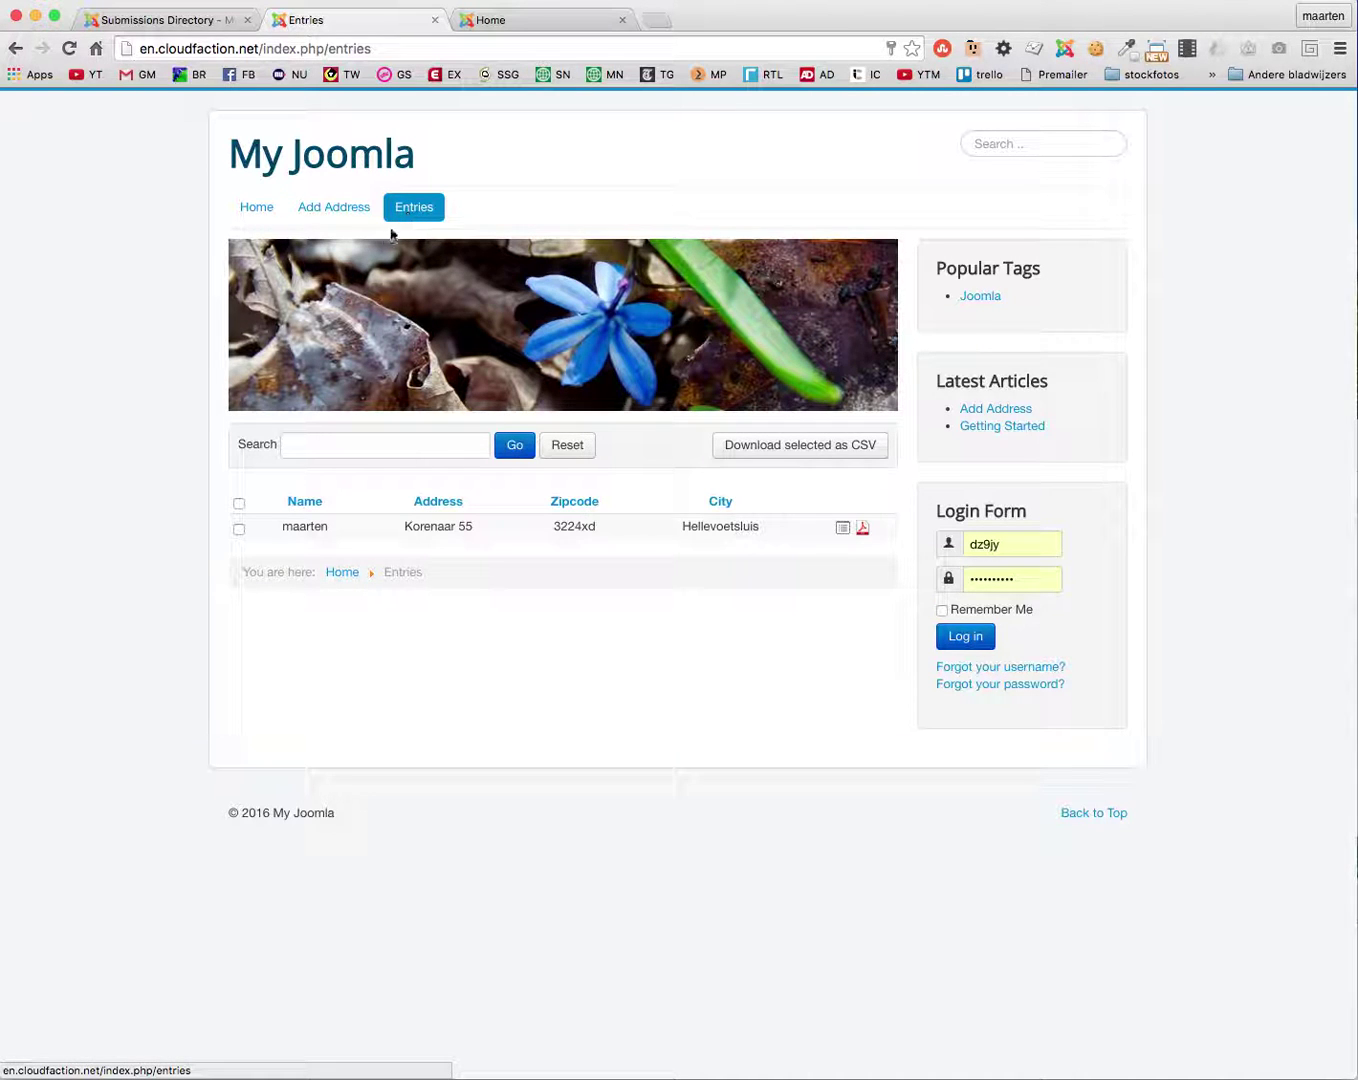
{"action": "left_click", "coordinate": [304, 442]}
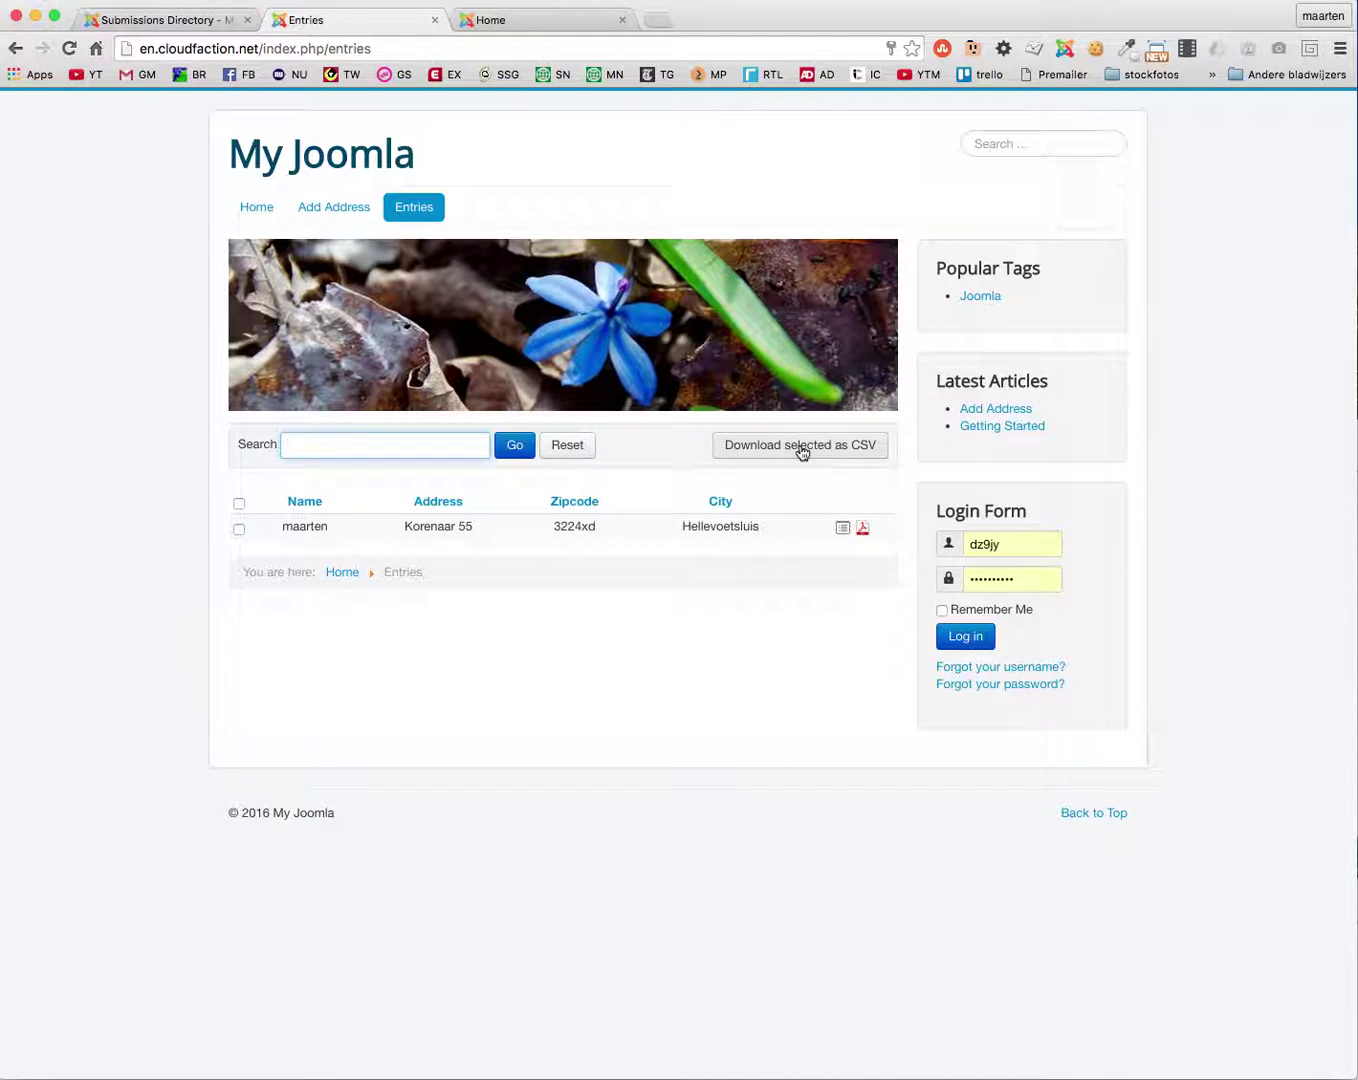
{"action": "left_click", "coordinate": [239, 529]}
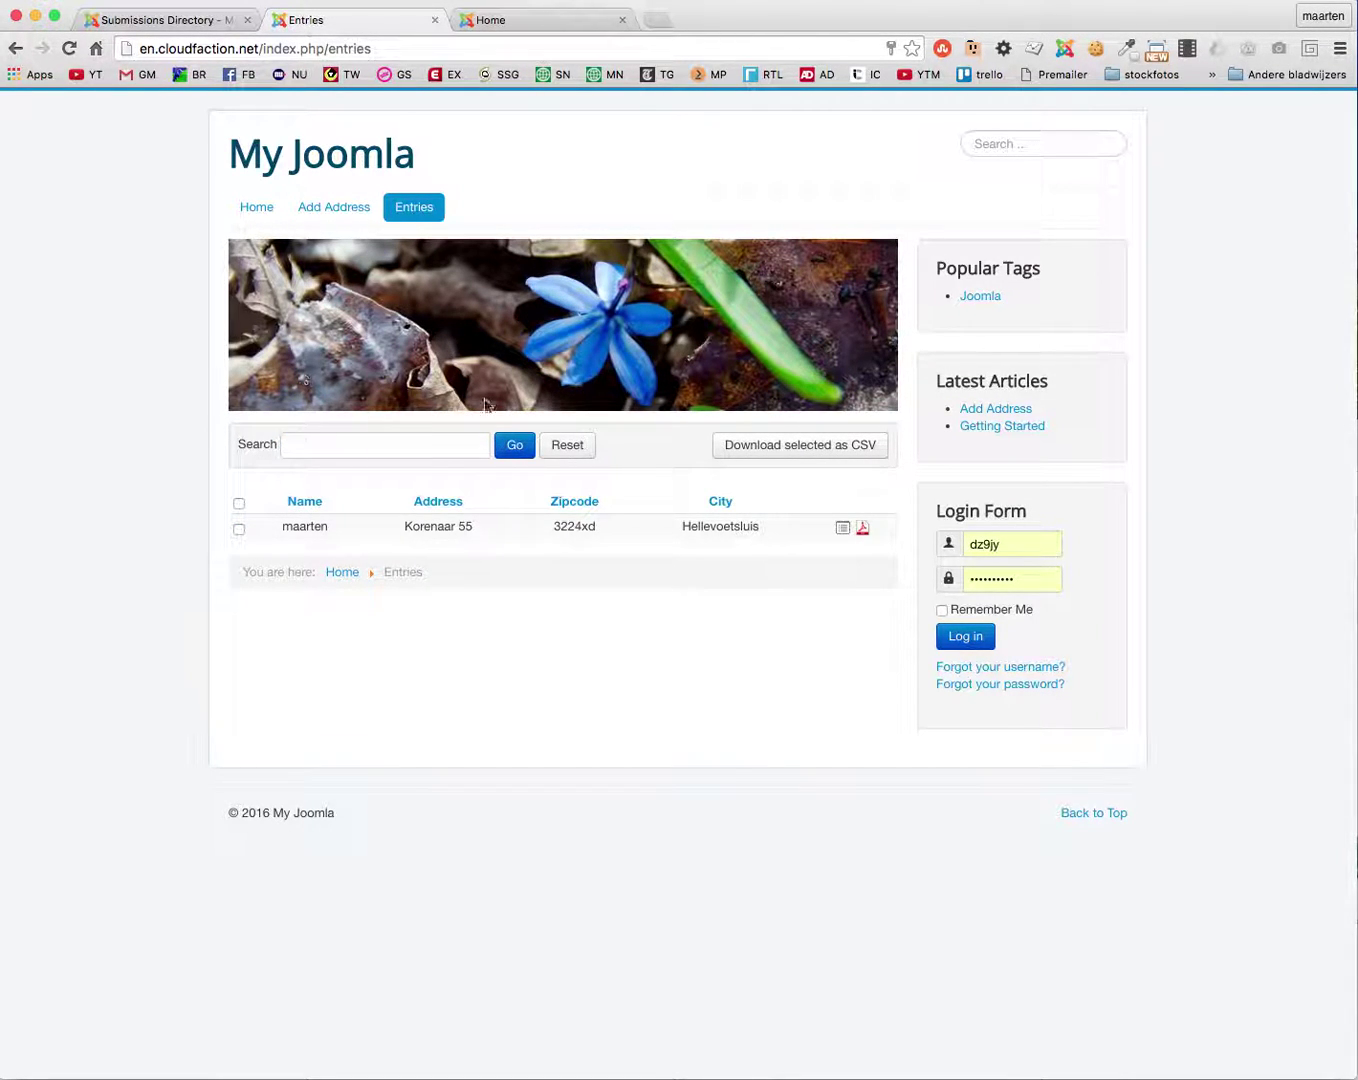
{"action": "left_click", "coordinate": [843, 527]}
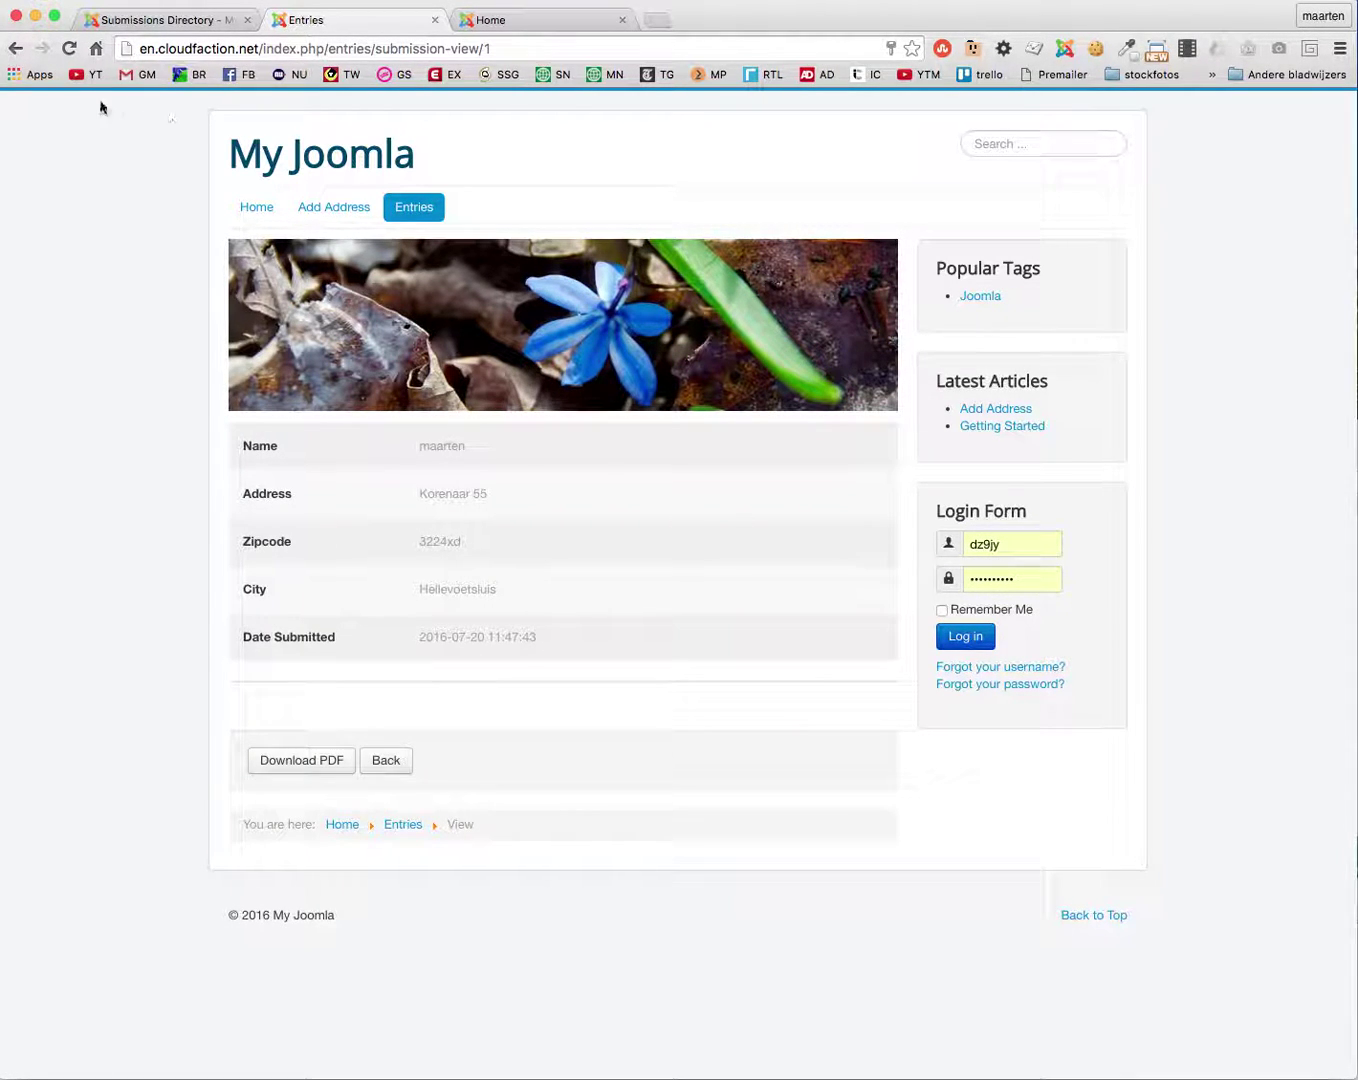
{"action": "left_click", "coordinate": [15, 48]}
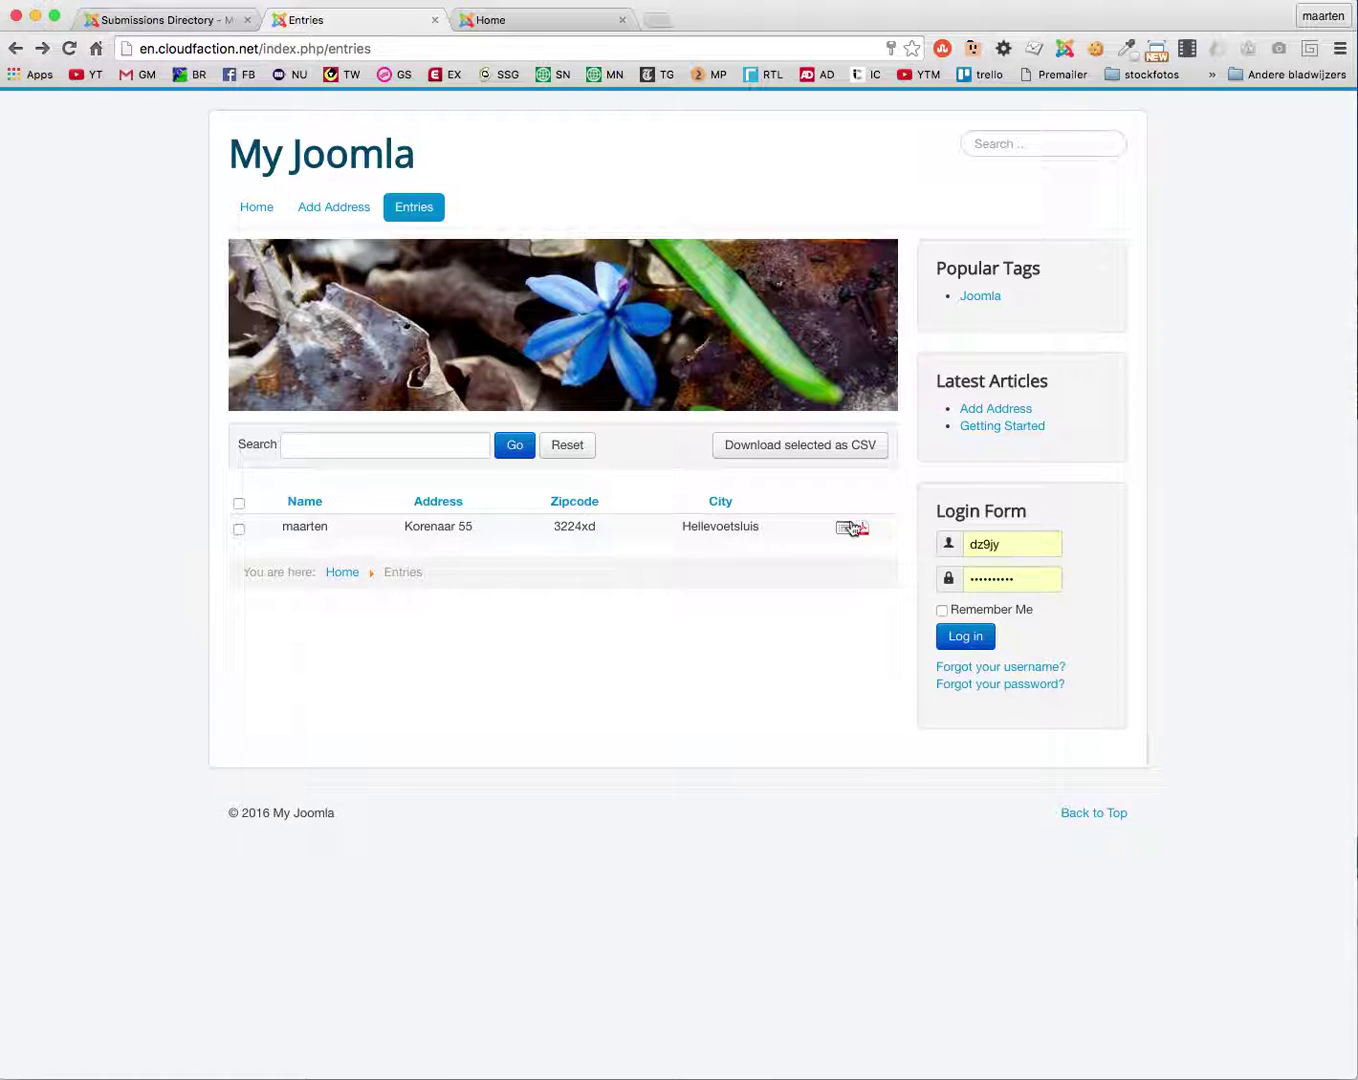
Download the entry as a PDF and log in to the front end as administrator
{"action": "left_click", "coordinate": [862, 531]}
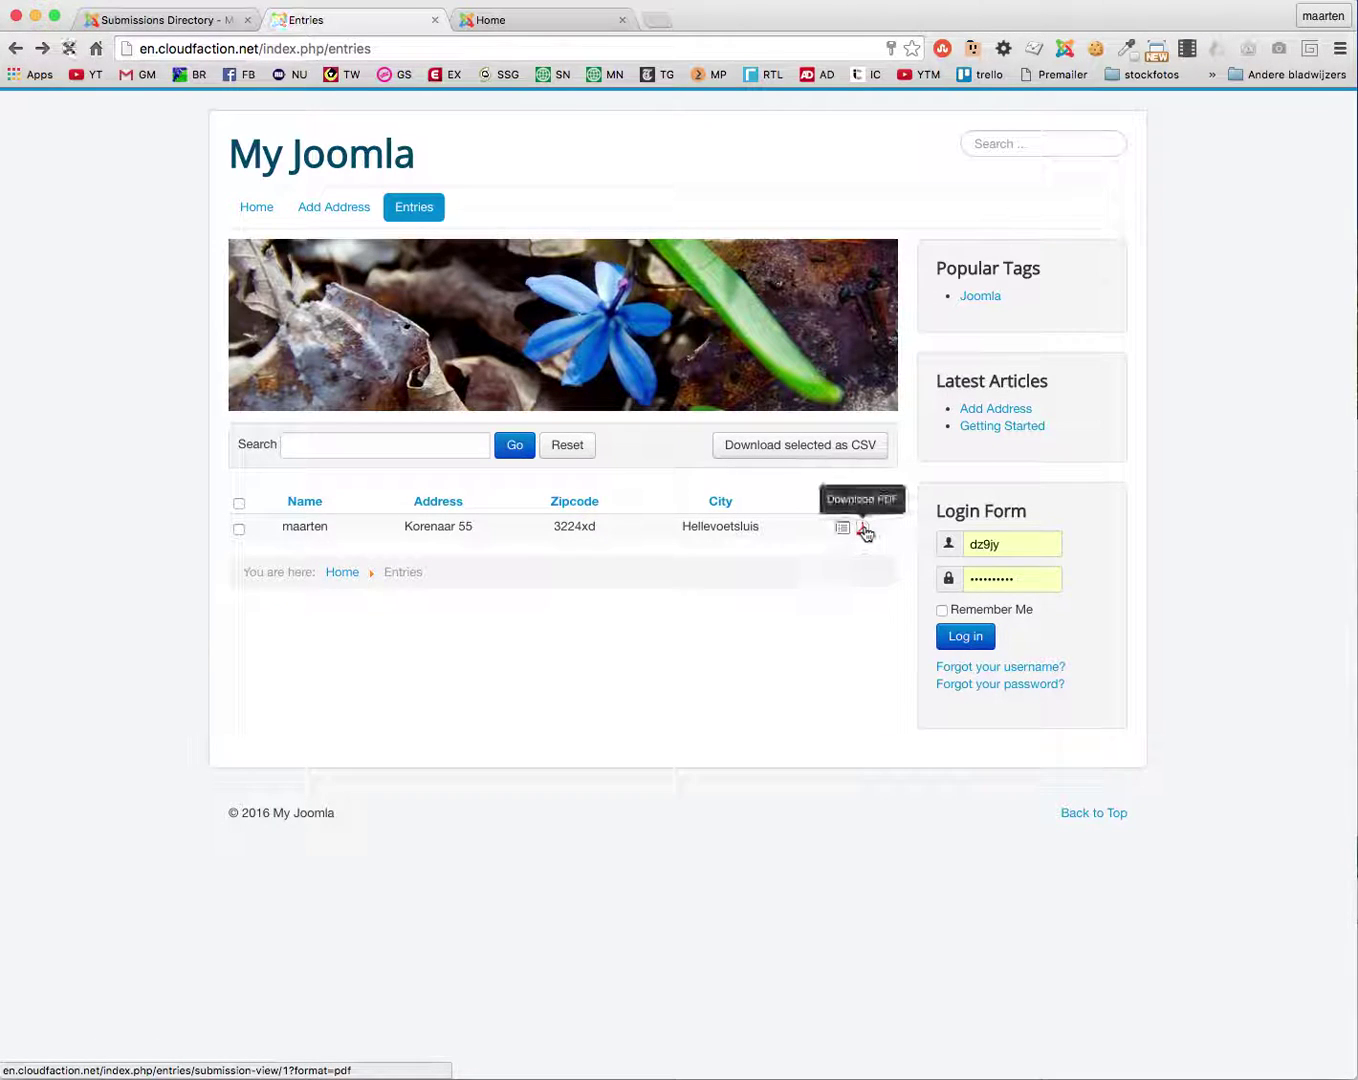
{"action": "left_click", "coordinate": [1038, 581]}
{"action": "left_click", "coordinate": [984, 636]}
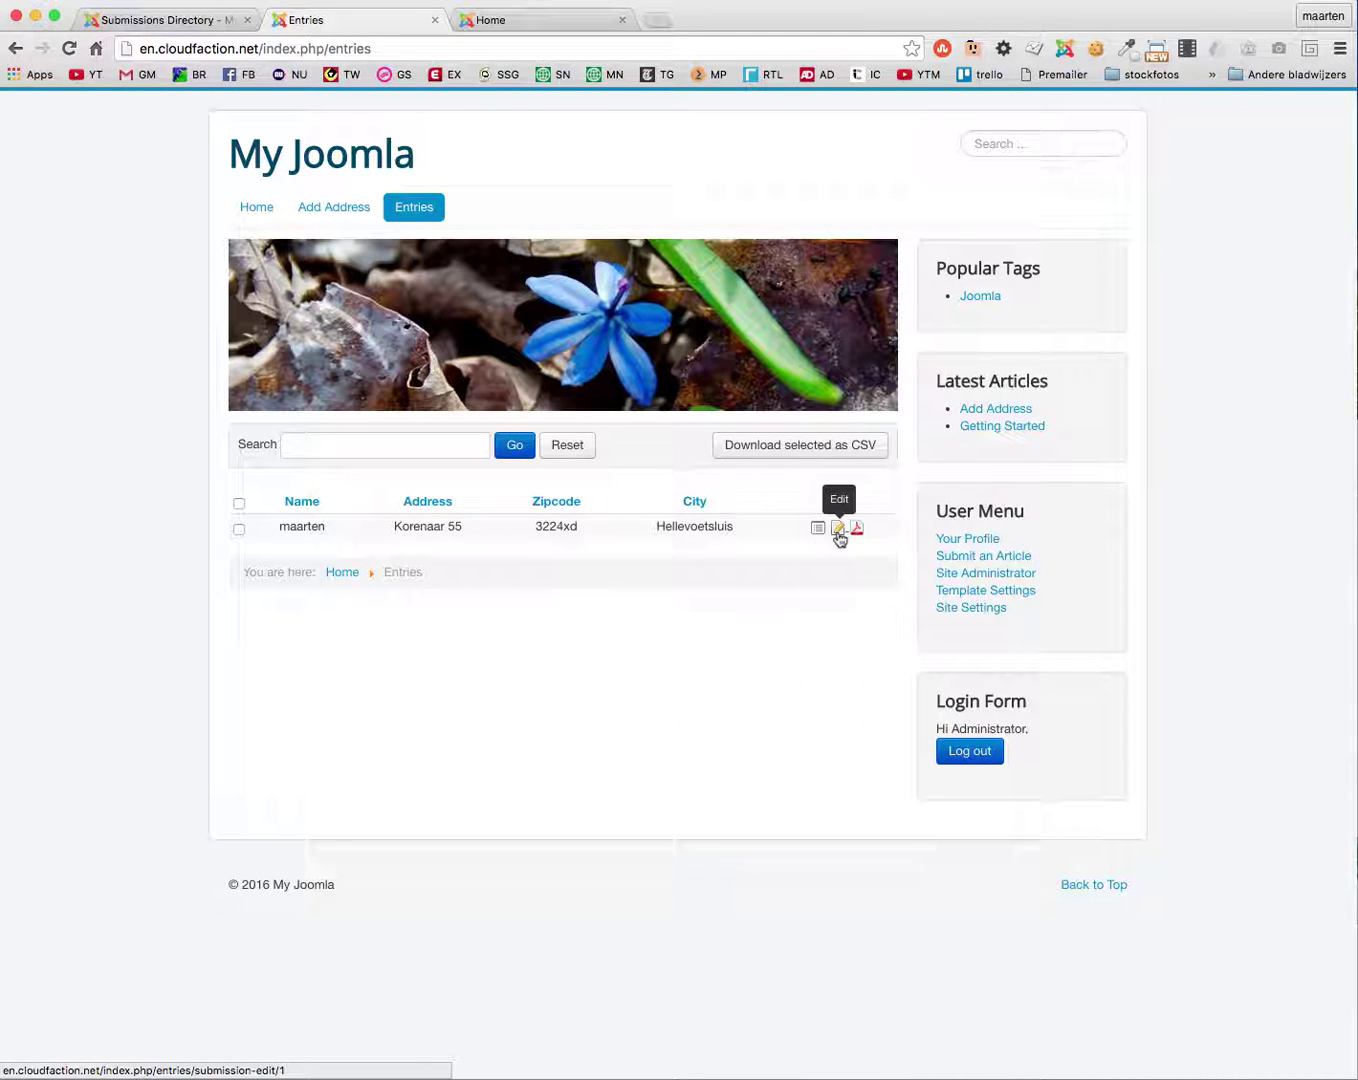
Edit the entry, replace its Name with a capitalised full name, and save and close
{"action": "left_click", "coordinate": [838, 534]}
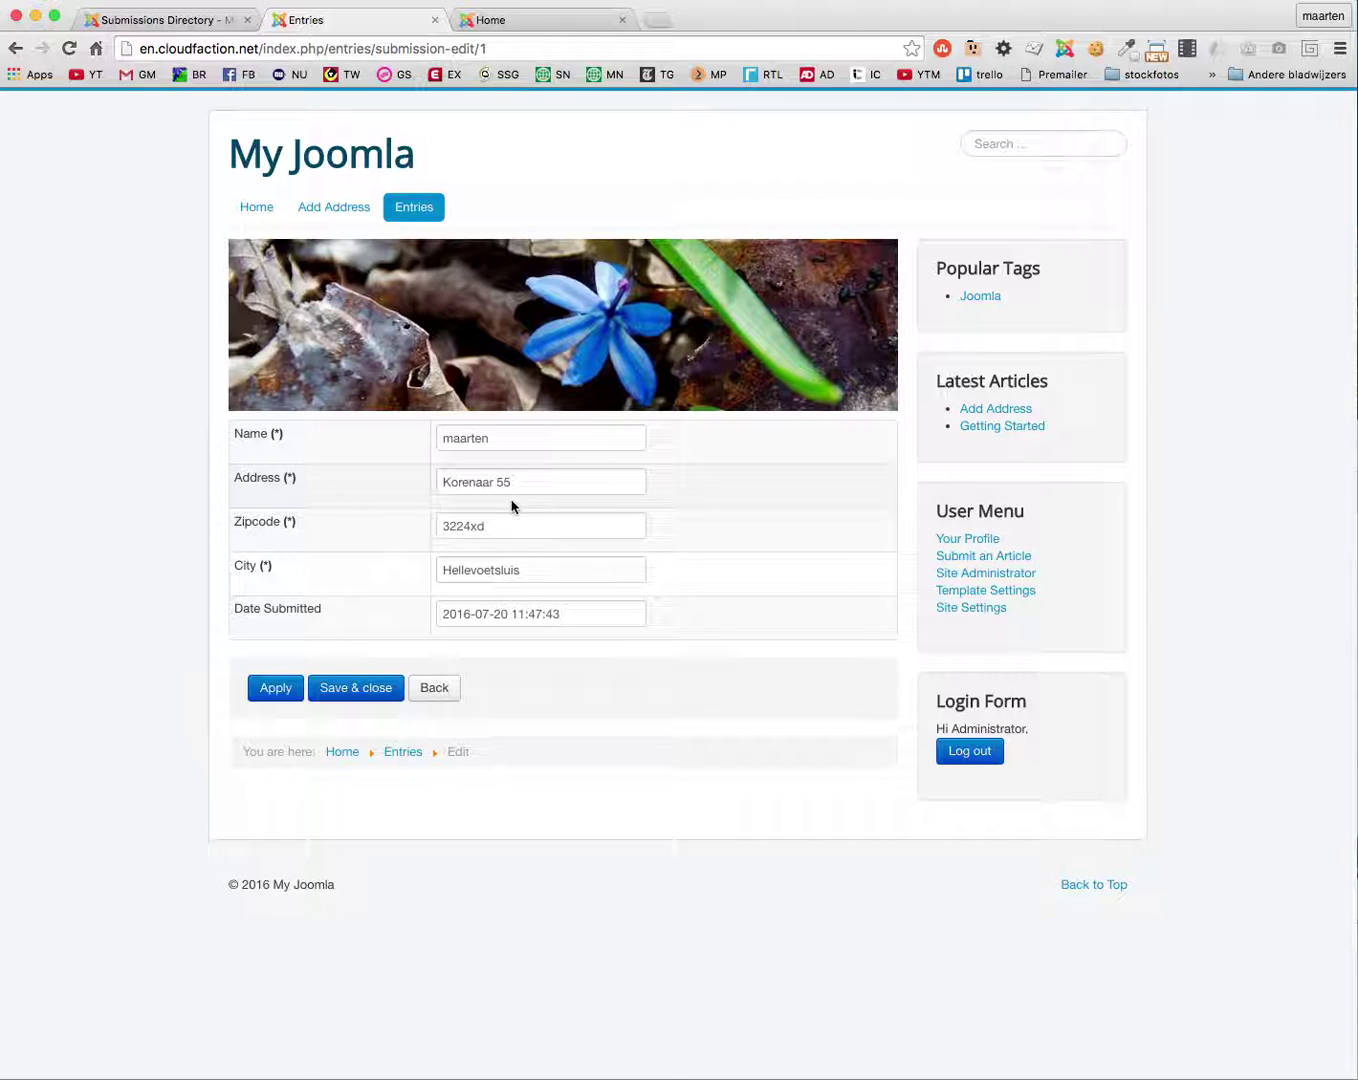
{"action": "left_click", "coordinate": [517, 446]}
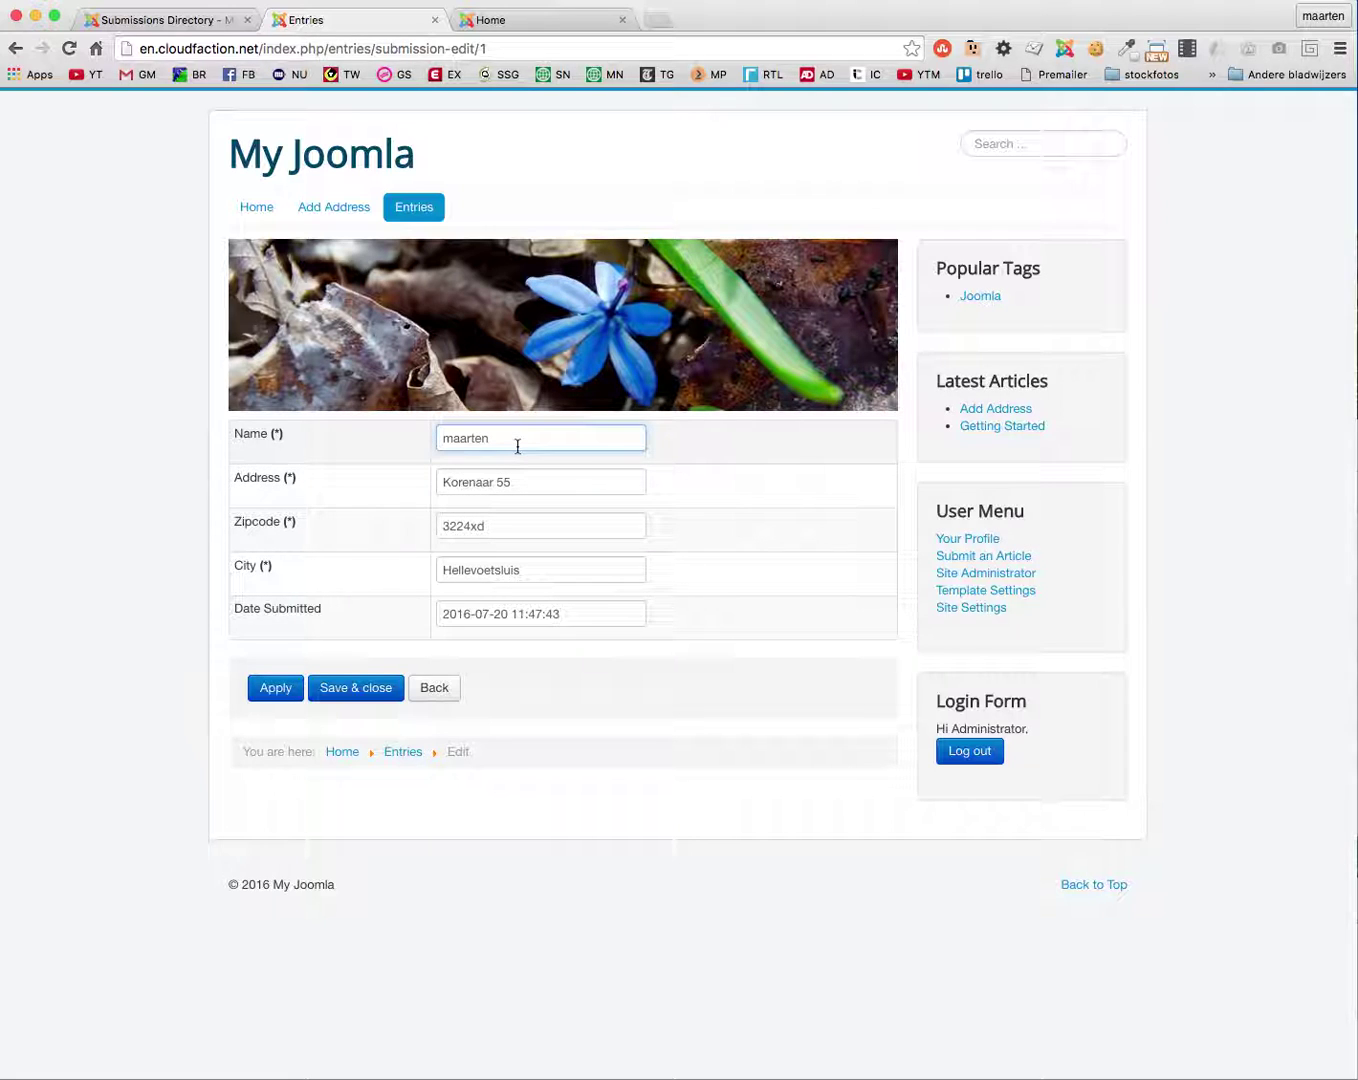
{"action": "type", "text": "!"}
{"action": "key", "text": "super+a"}
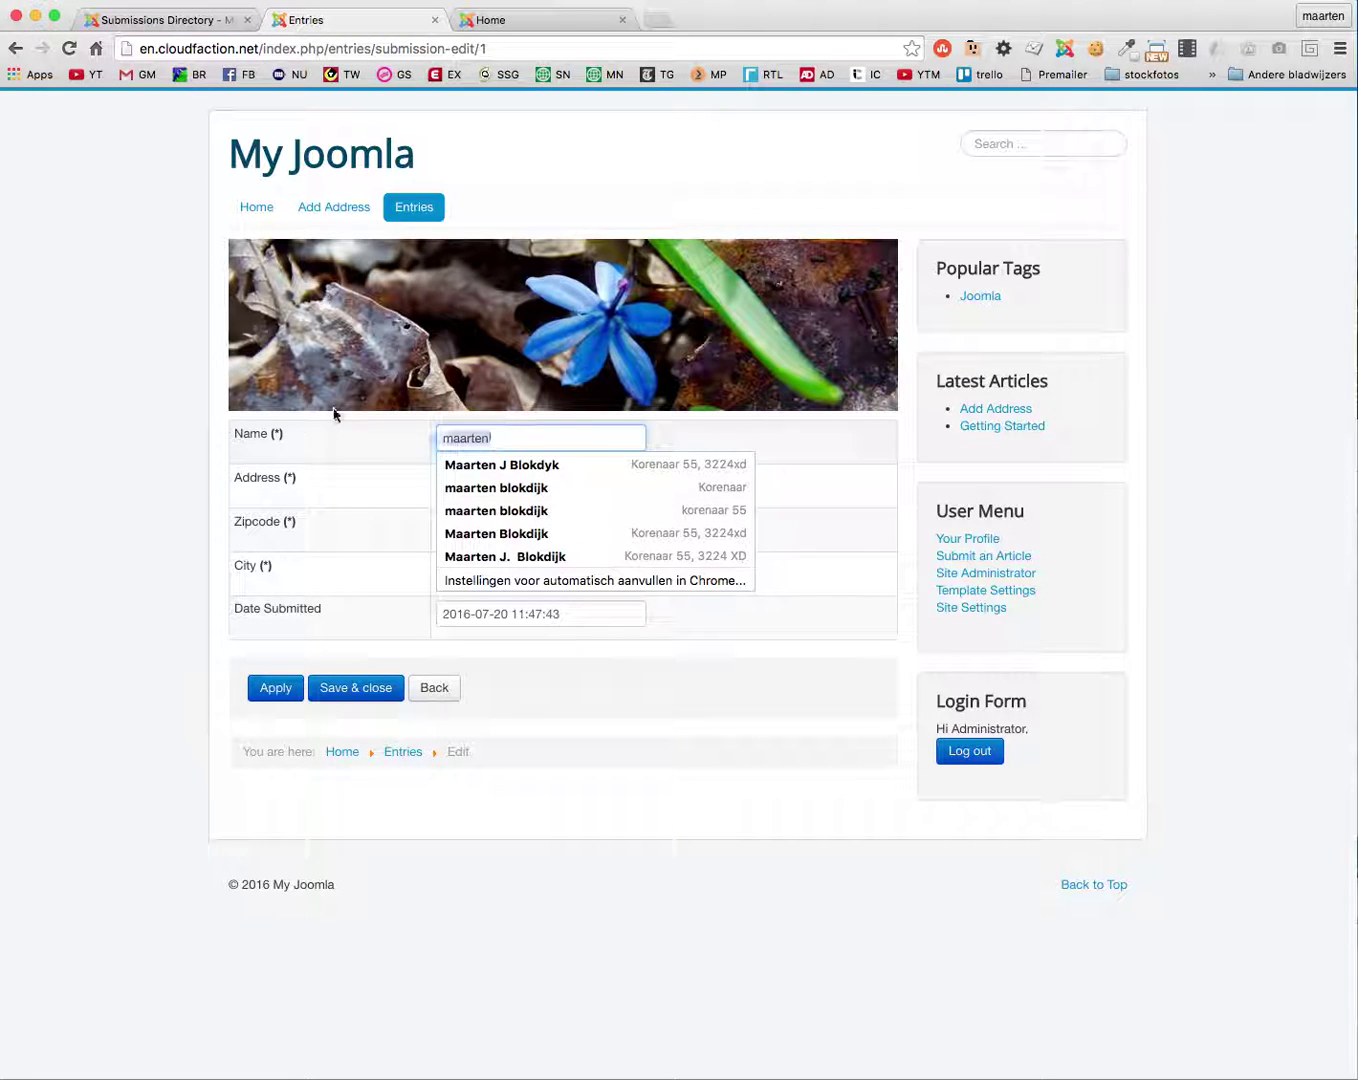
{"action": "type", "text": "Maarten"}
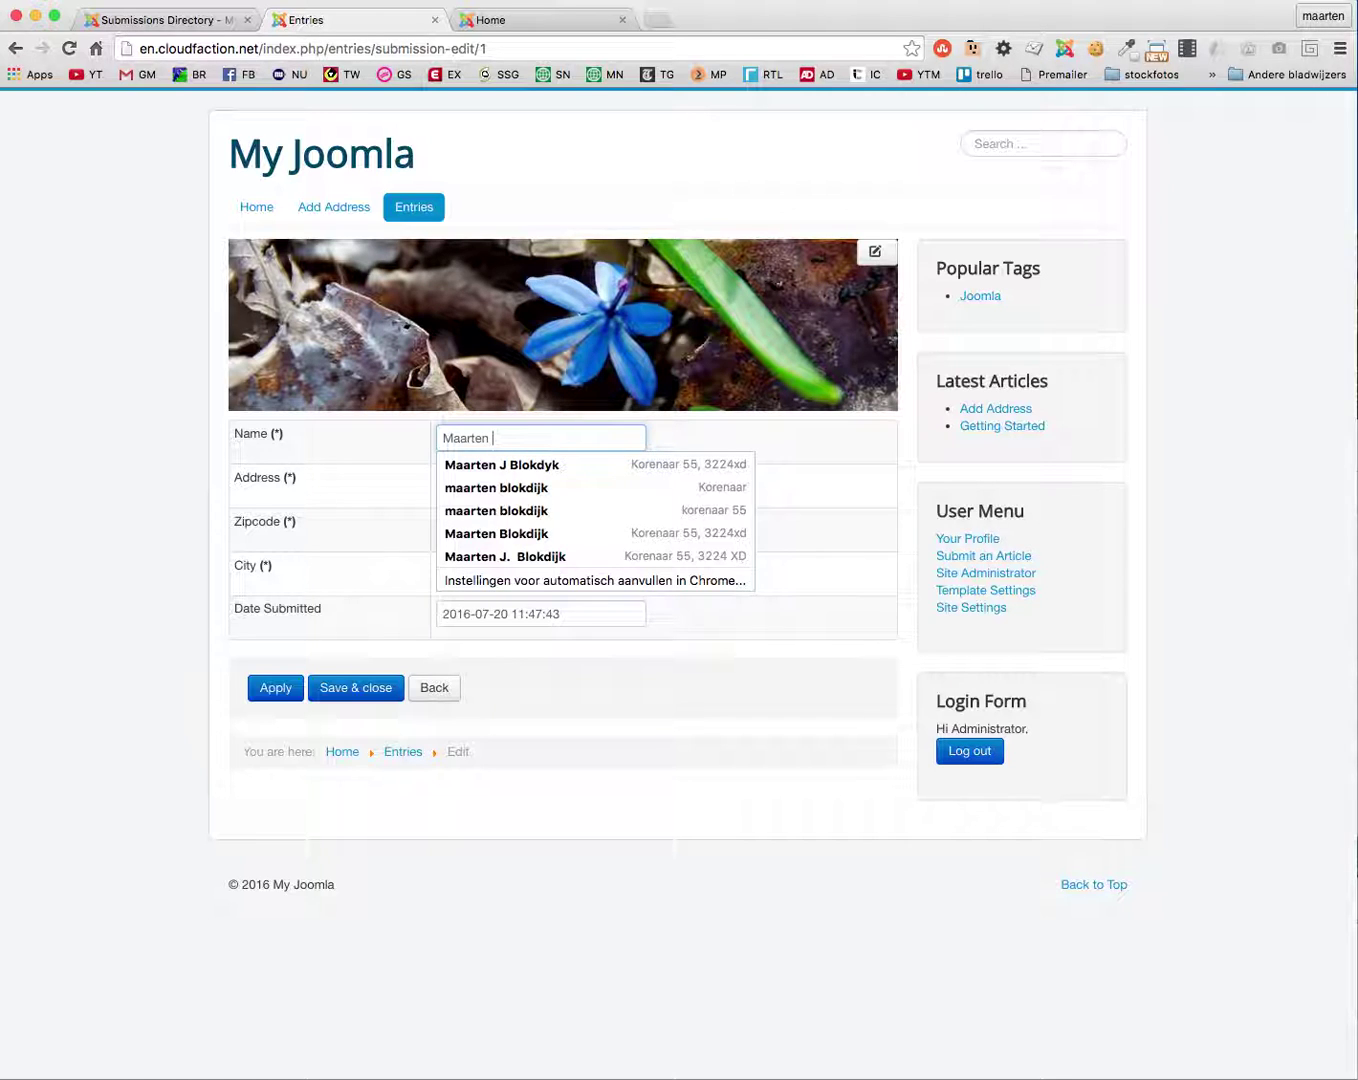
{"action": "type", "text": " J."}
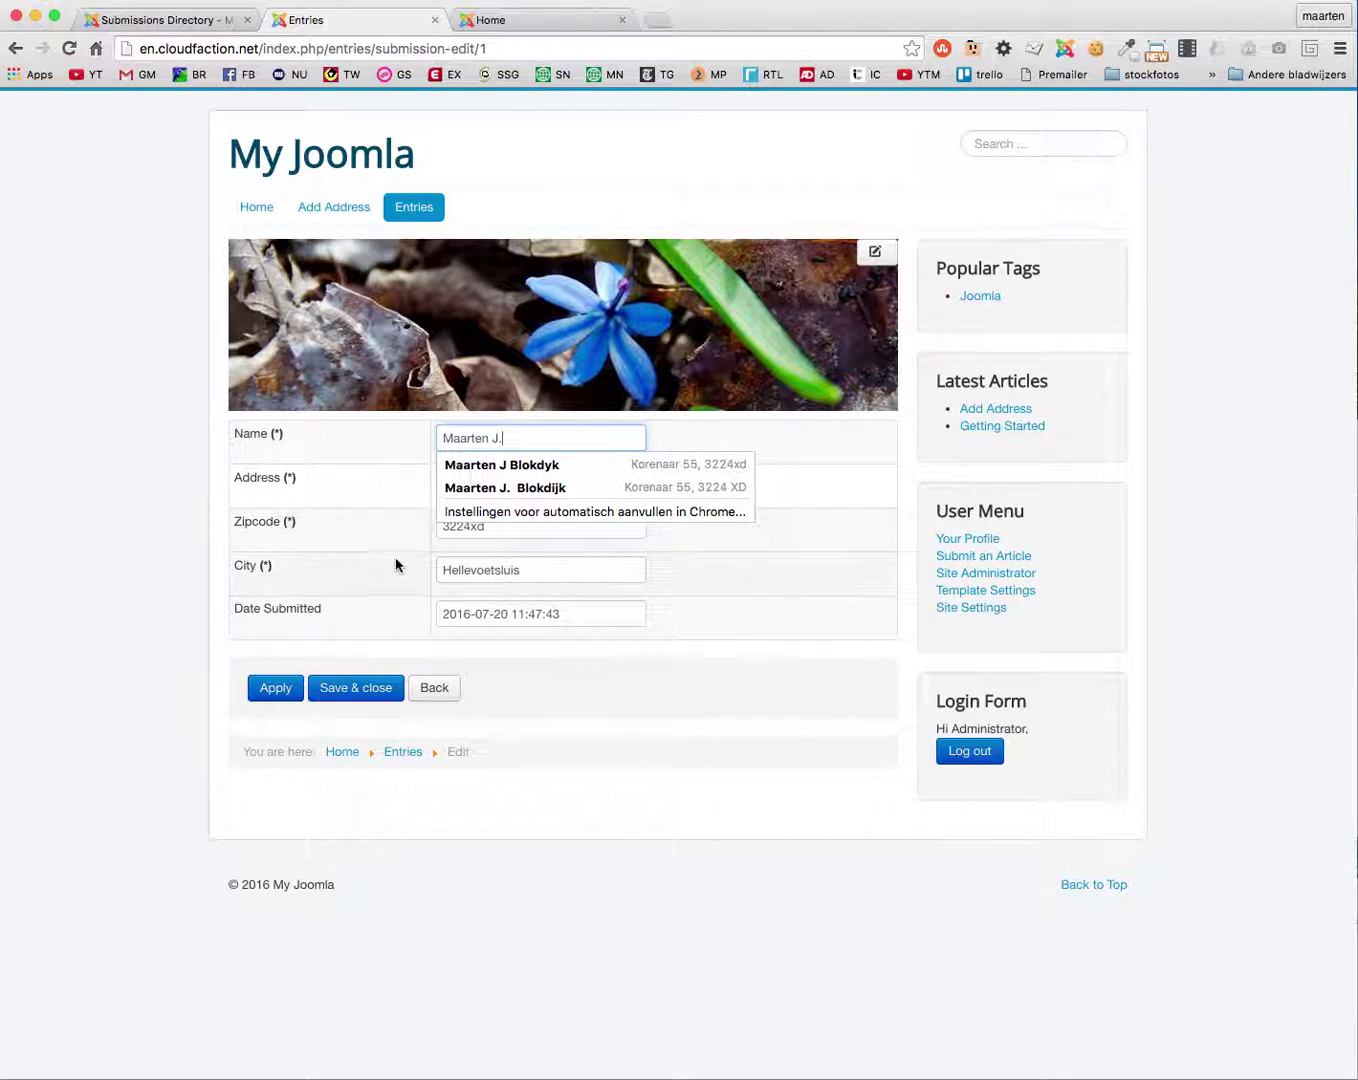
{"action": "left_click", "coordinate": [394, 565]}
{"action": "left_click", "coordinate": [358, 688]}
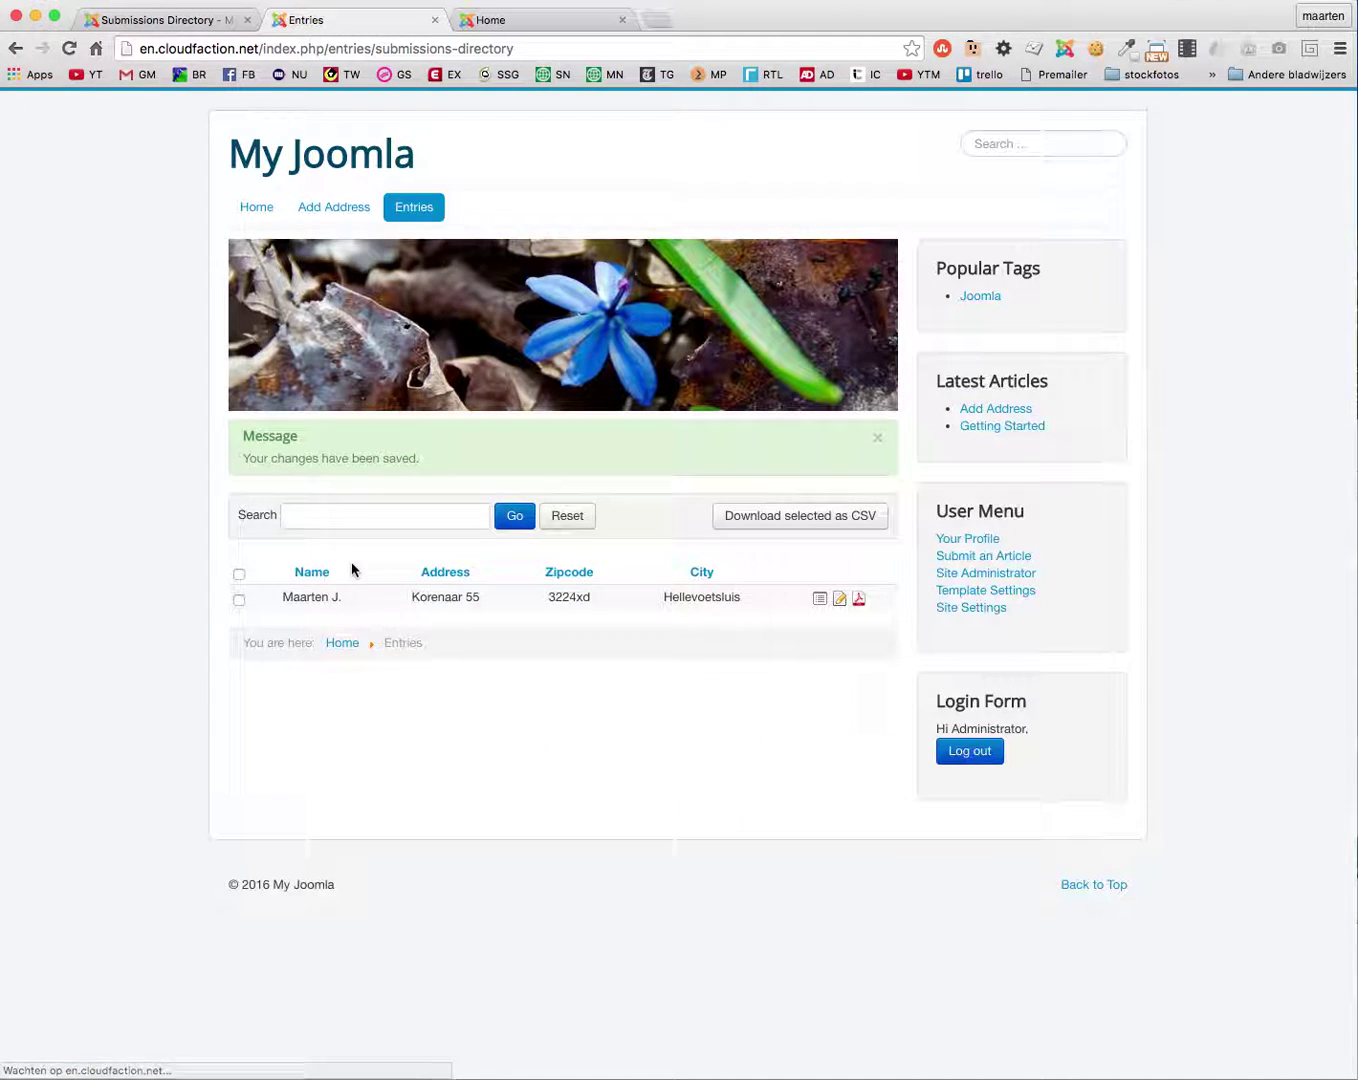
Close the downloaded PDF and open the edited entry's details
{"action": "left_click_drag", "start_coordinate": [341, 599], "coordinate": [280, 602]}
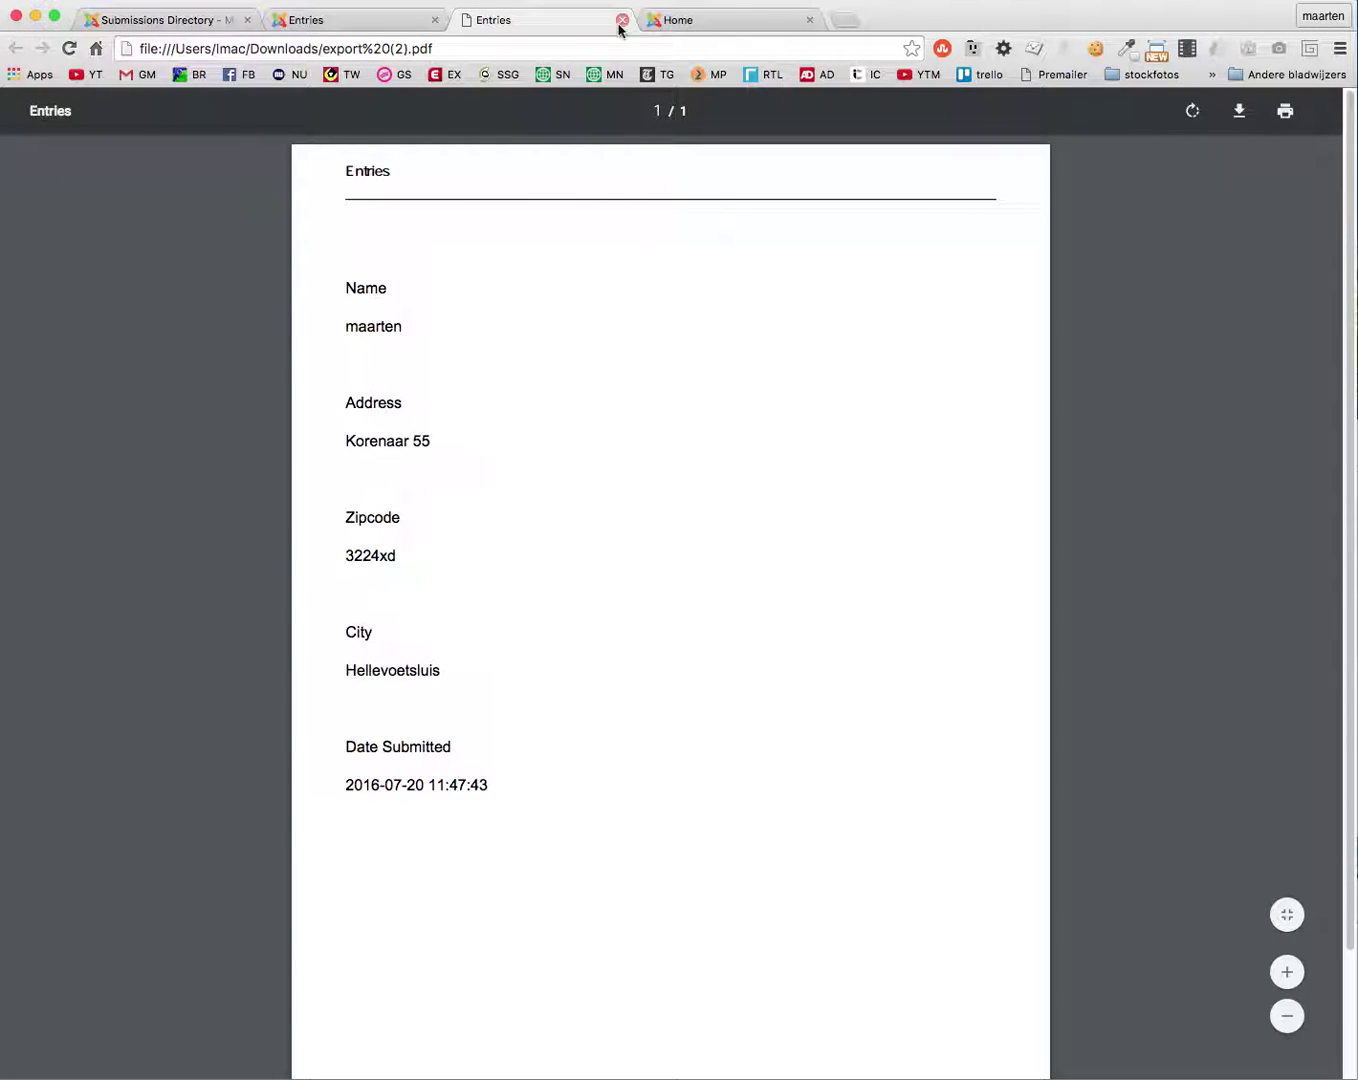
{"action": "left_click", "coordinate": [620, 20]}
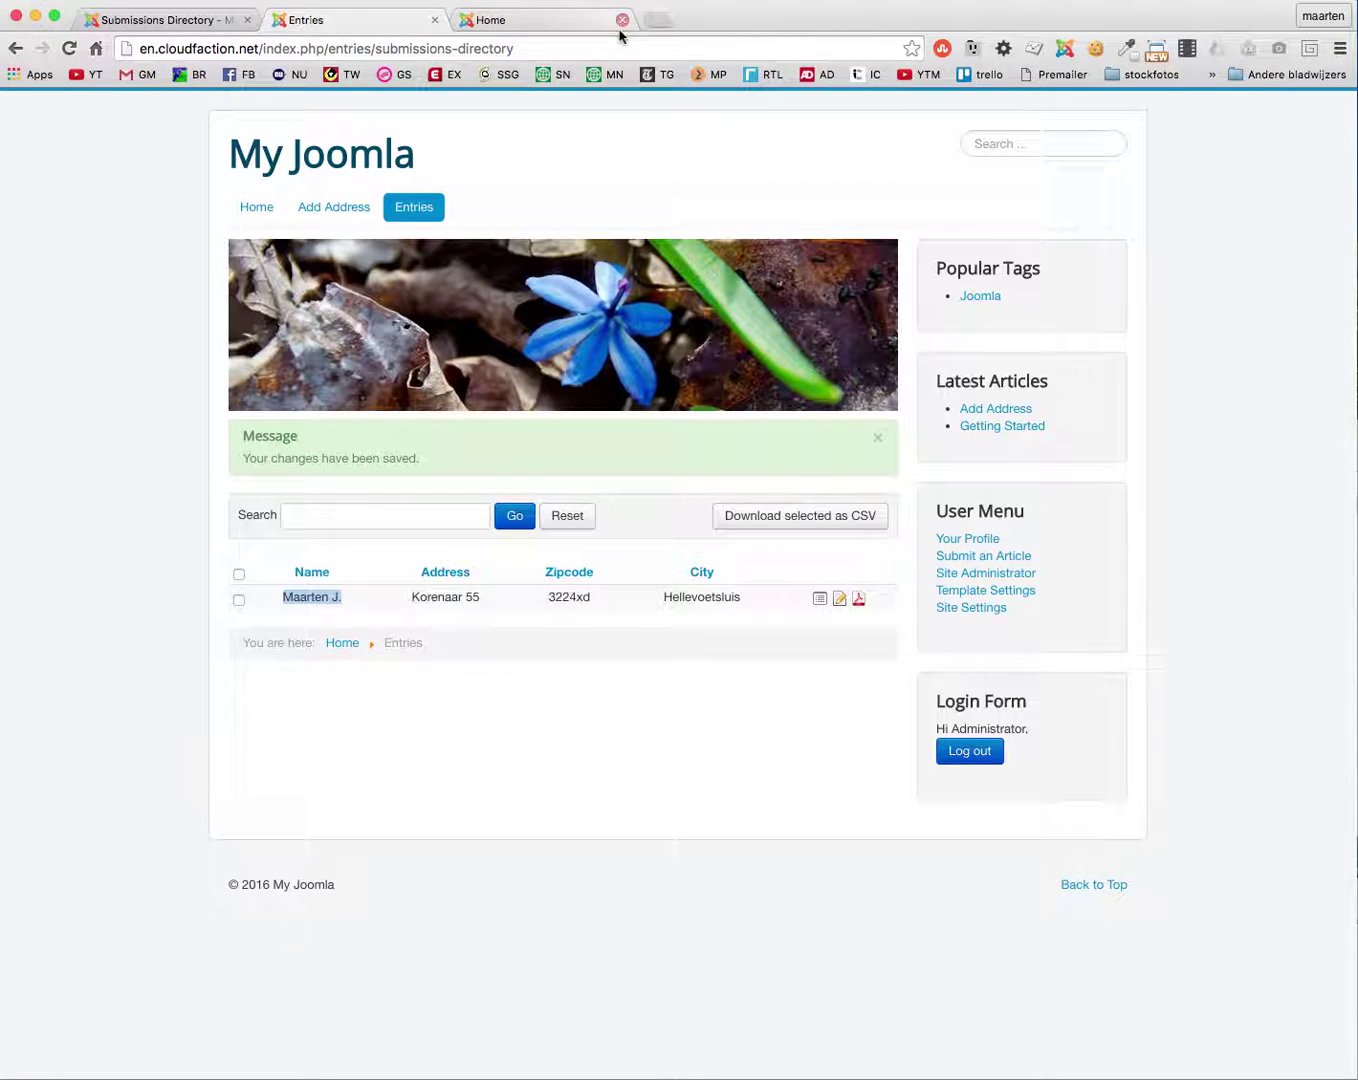
{"action": "left_click", "coordinate": [820, 603]}
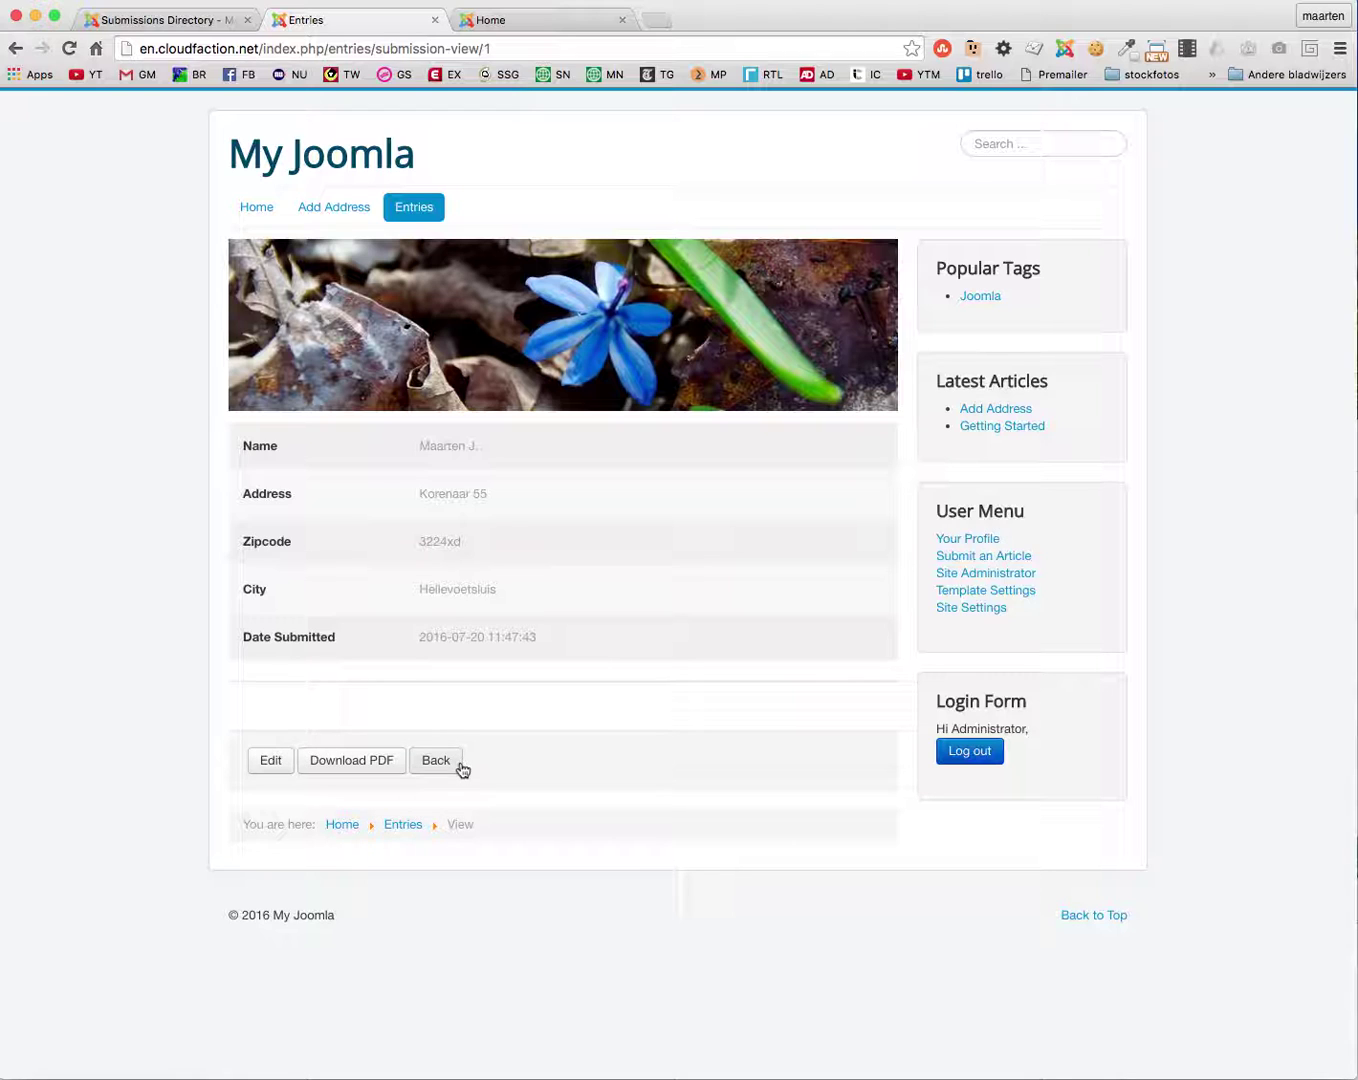
Log out of the front end and view the entry's details again as a guest
{"action": "left_click", "coordinate": [962, 750]}
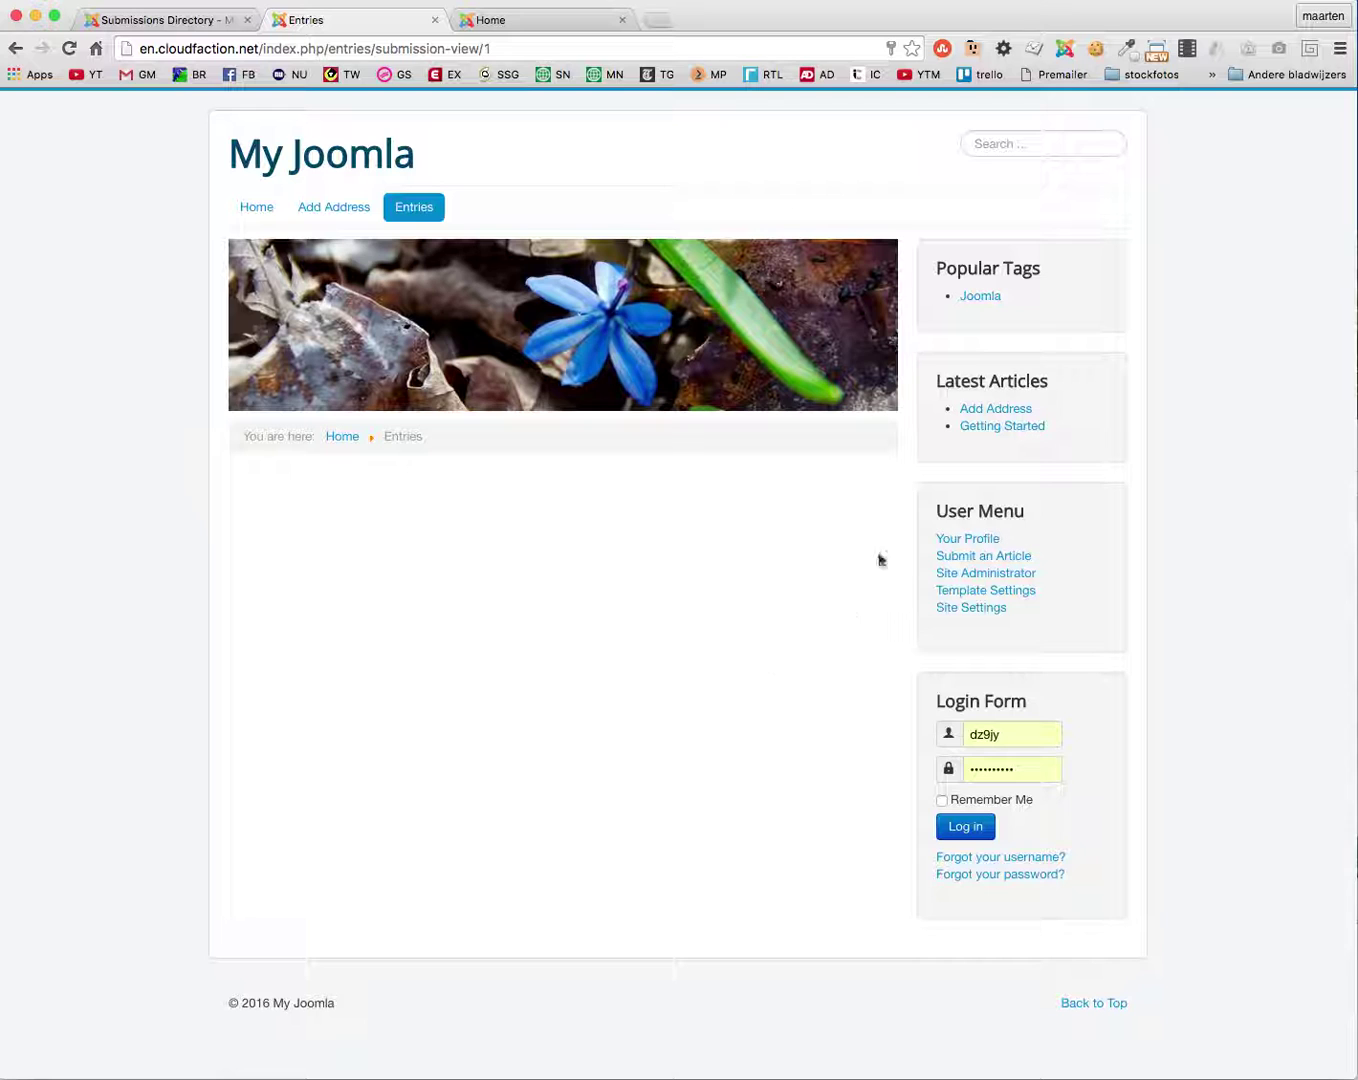
{"action": "left_click", "coordinate": [414, 206]}
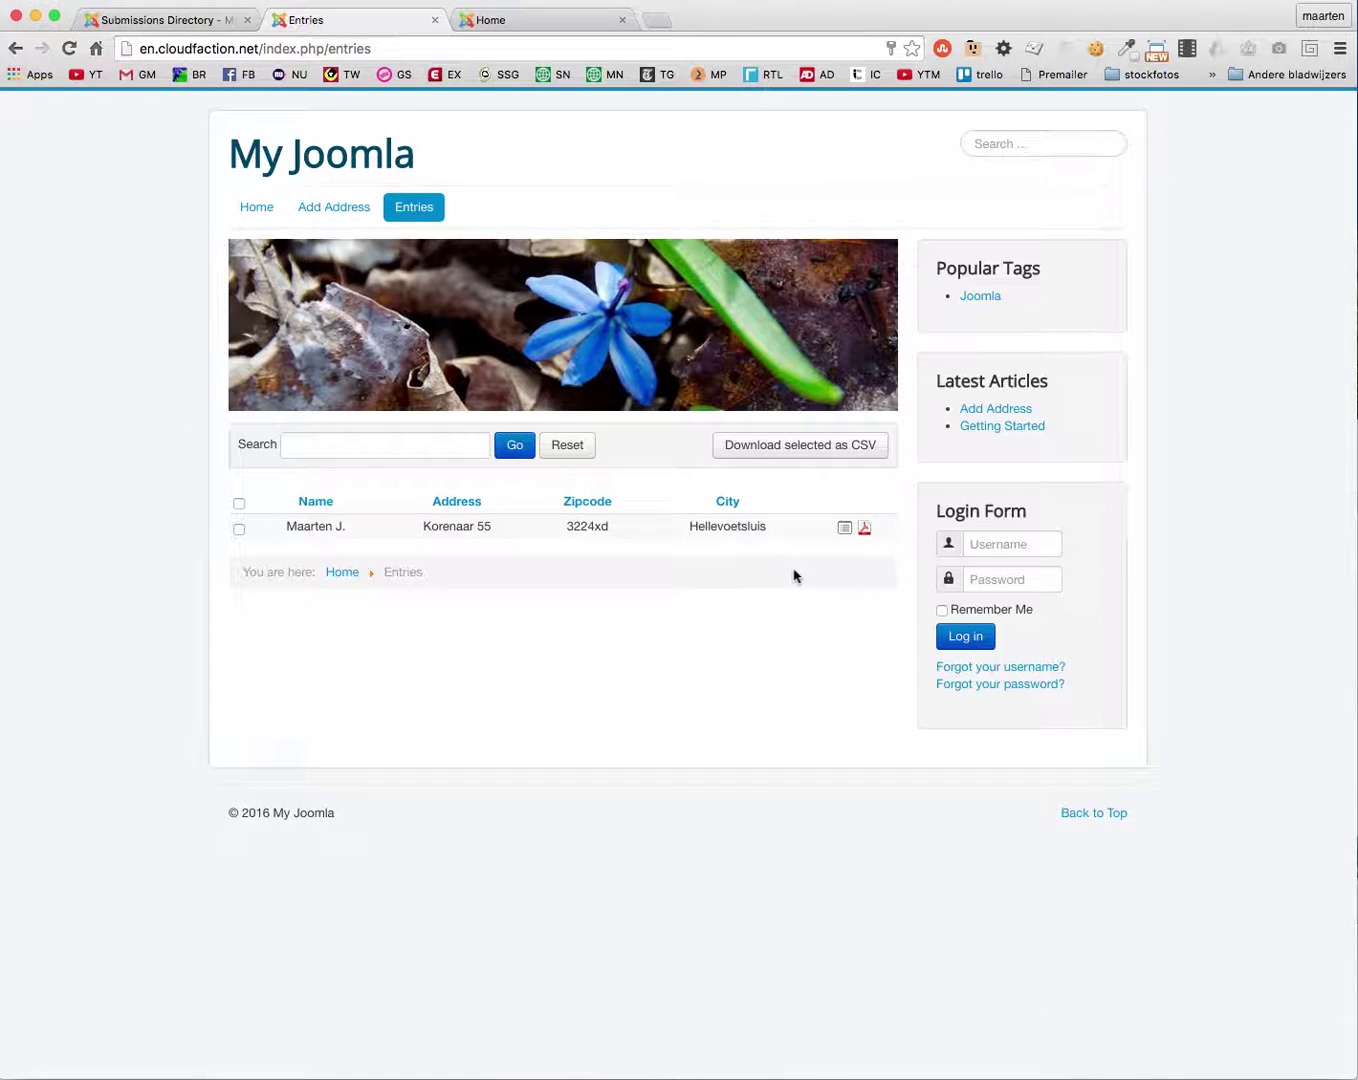
{"action": "left_click", "coordinate": [845, 529]}
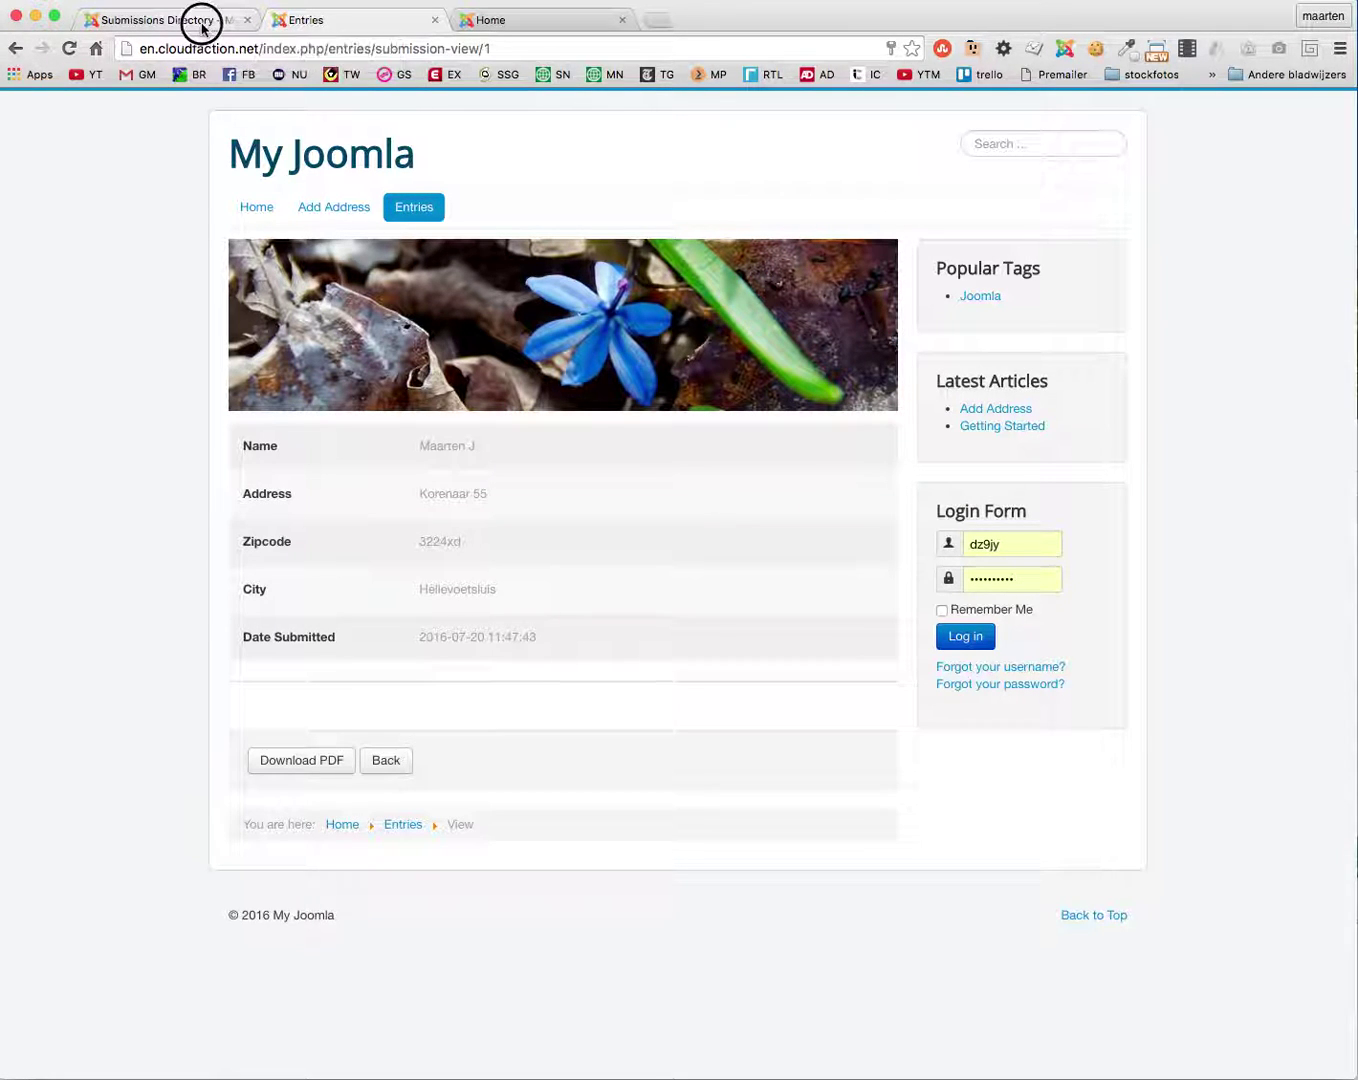
{"action": "left_click", "coordinate": [203, 22]}
Open the Address list form from Manage Forms and edit the Name field's default value
{"action": "left_click", "coordinate": [88, 245]}
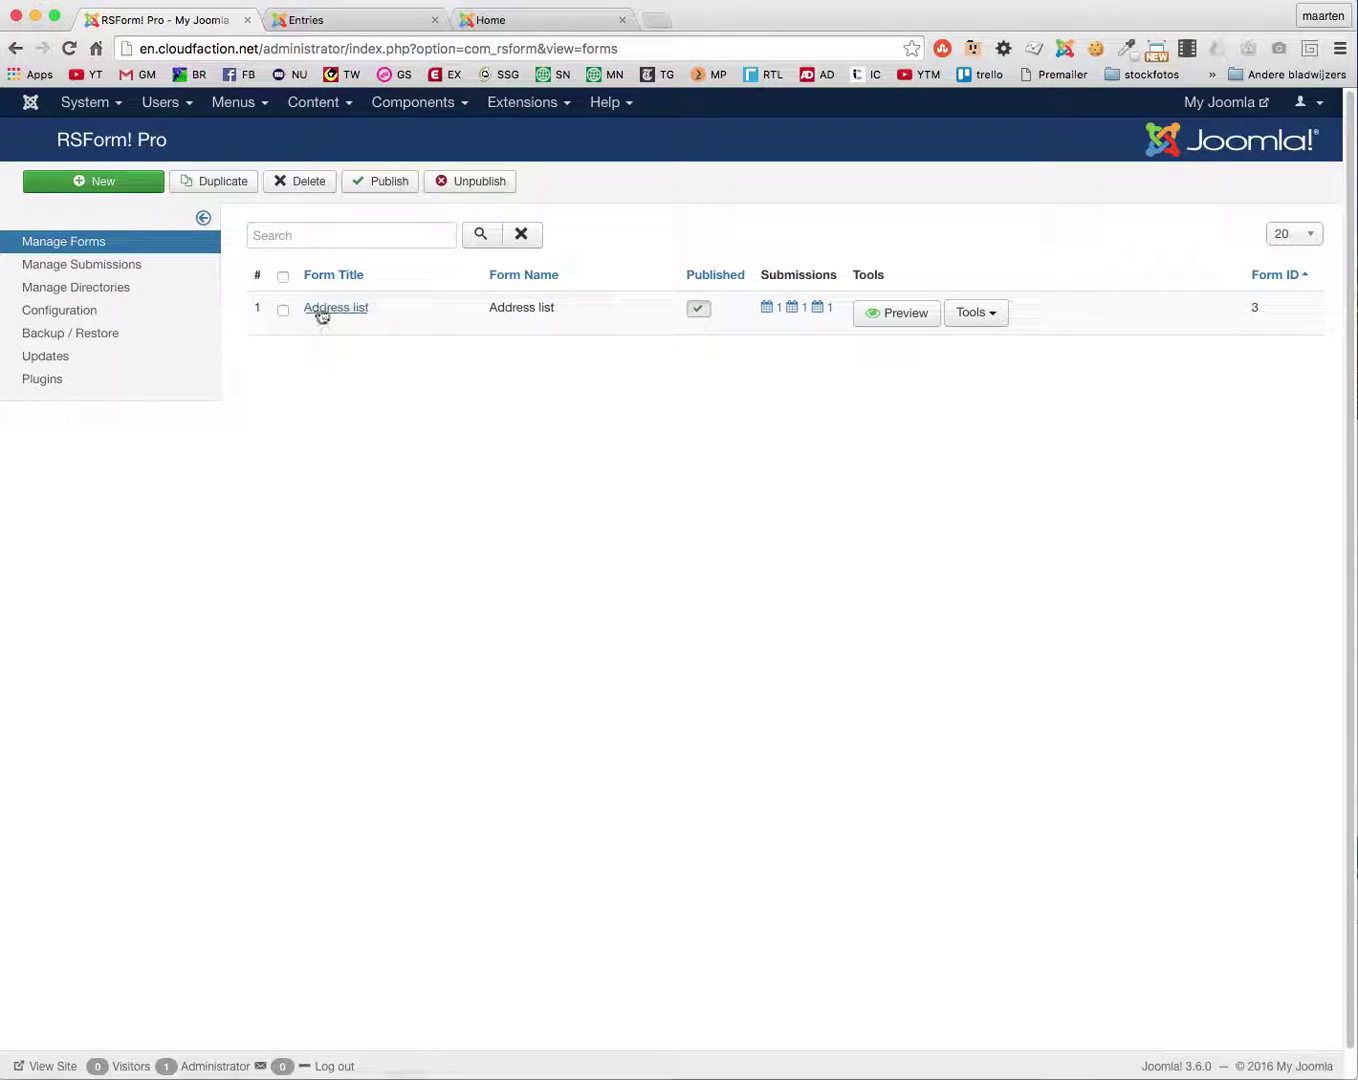
{"action": "left_click", "coordinate": [324, 309]}
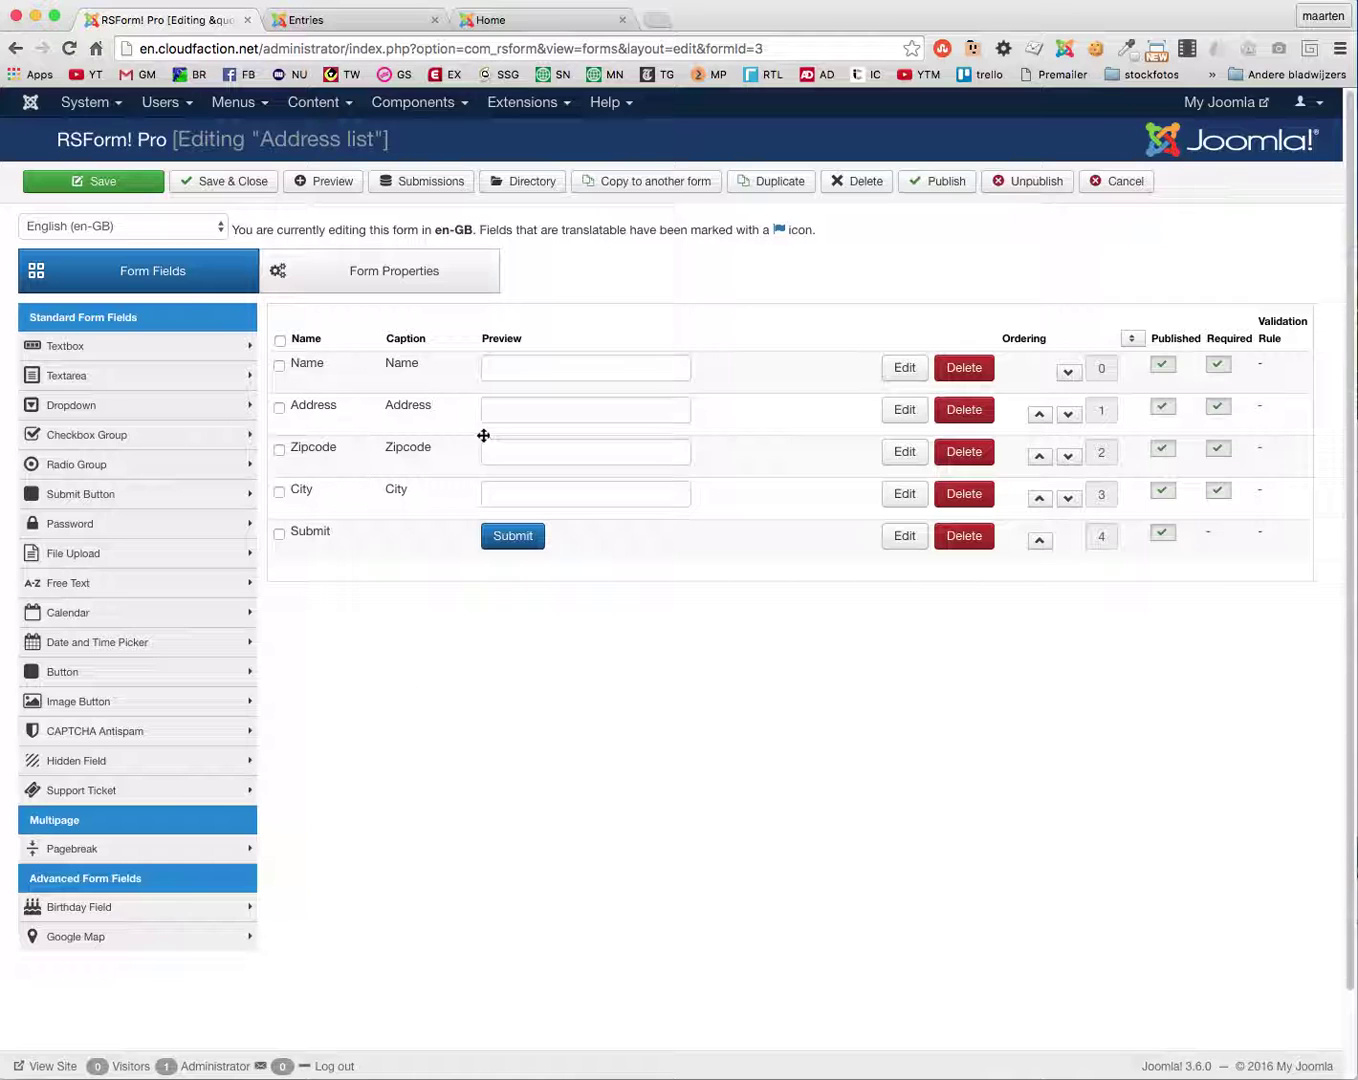
{"action": "left_click", "coordinate": [903, 368]}
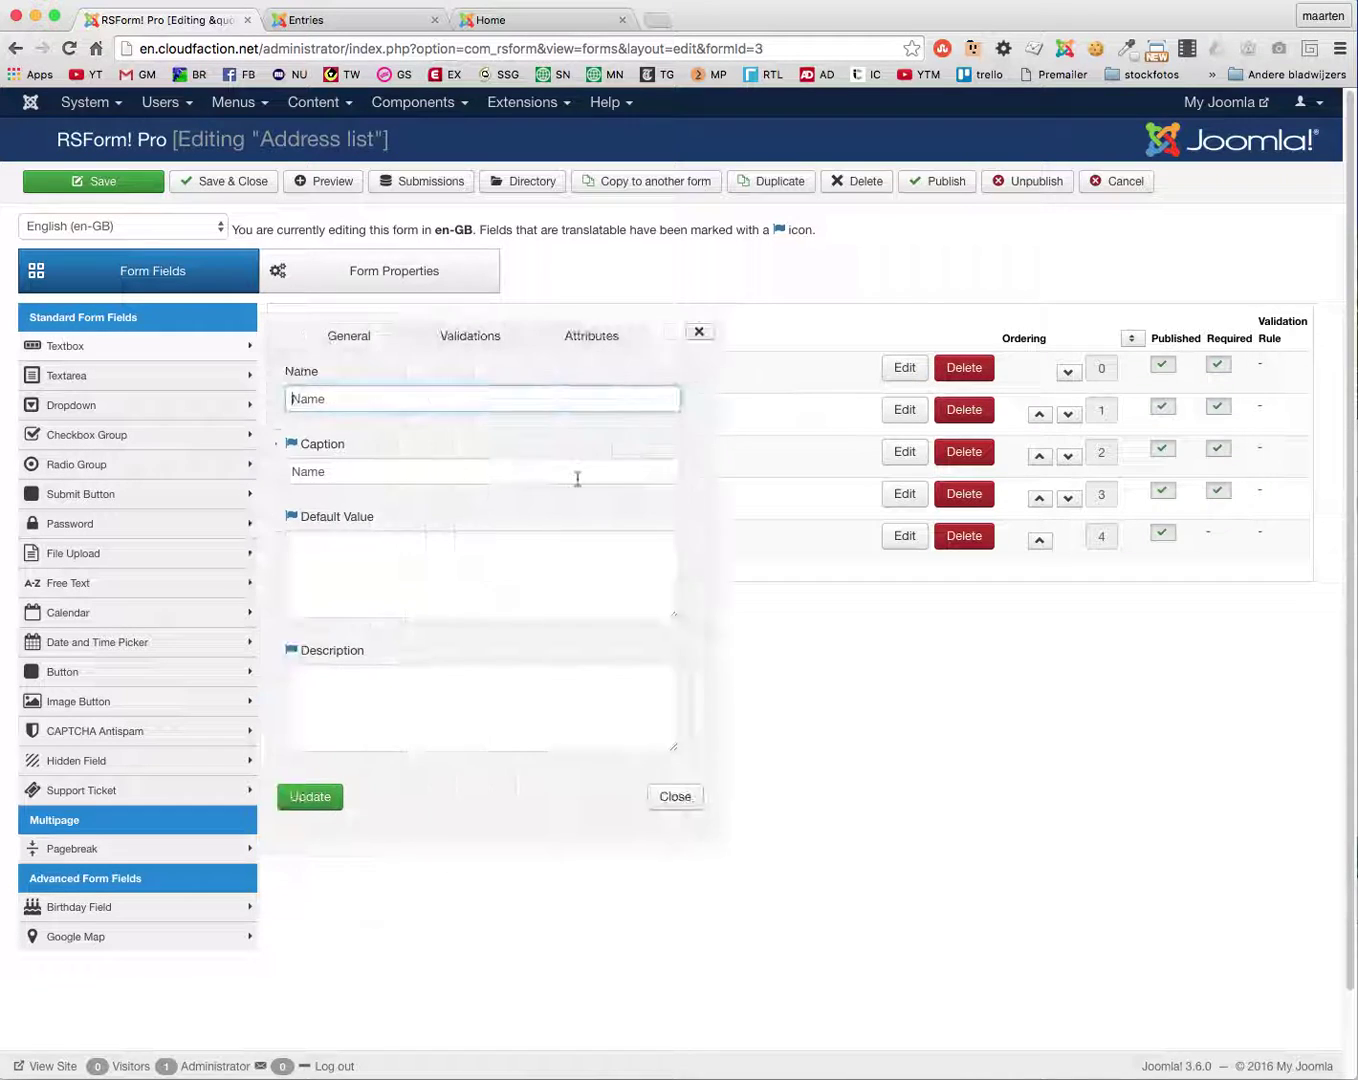
{"action": "left_click", "coordinate": [355, 580]}
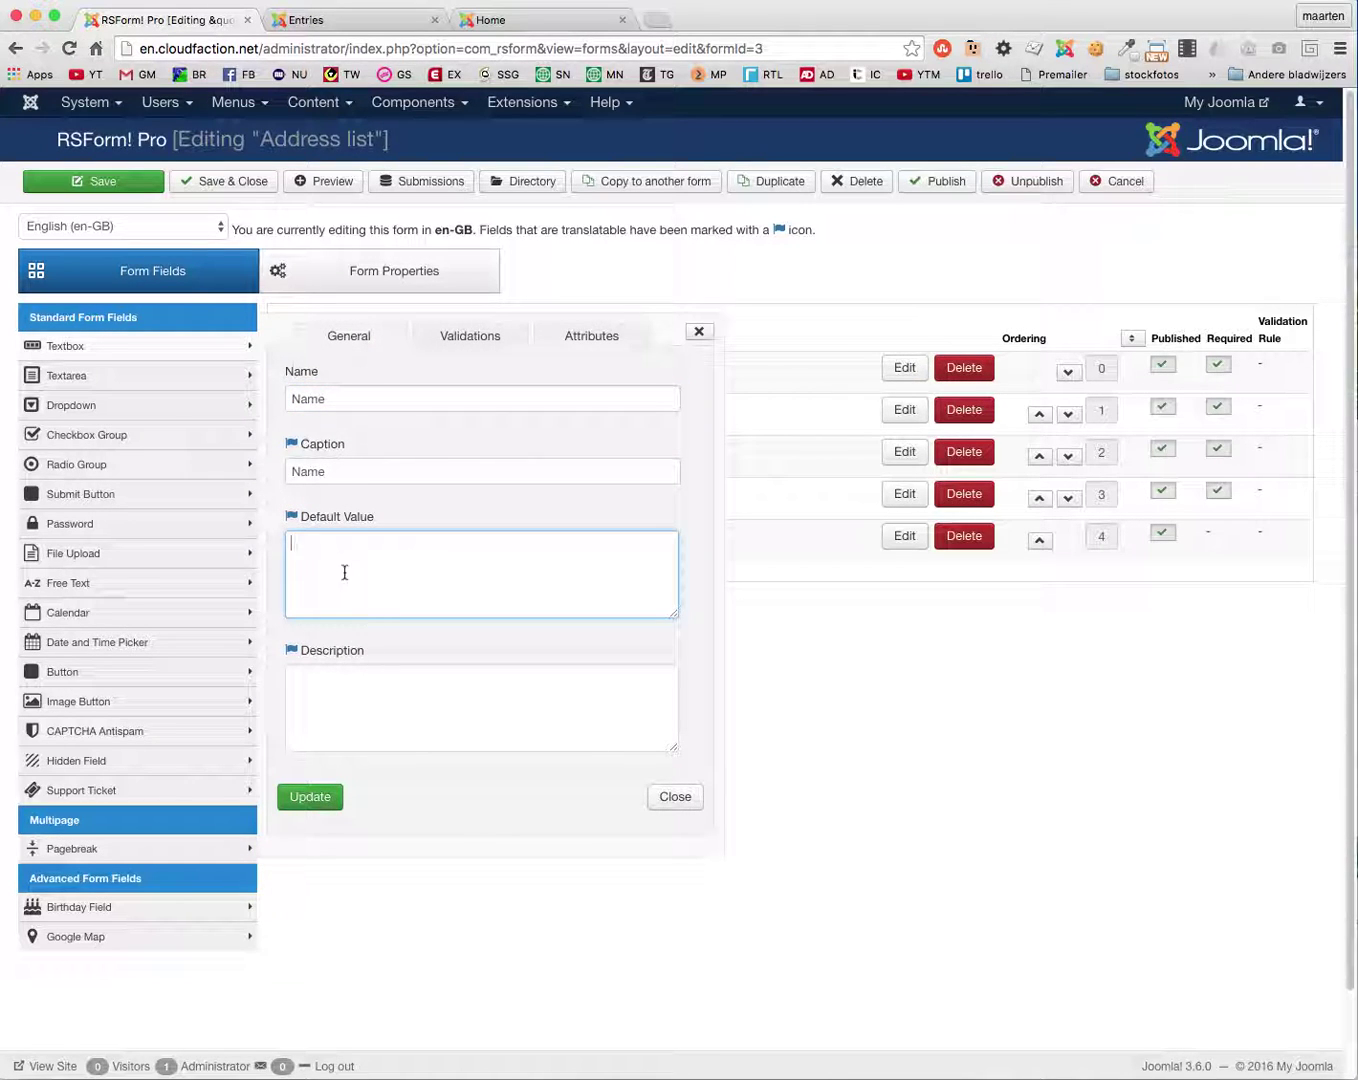
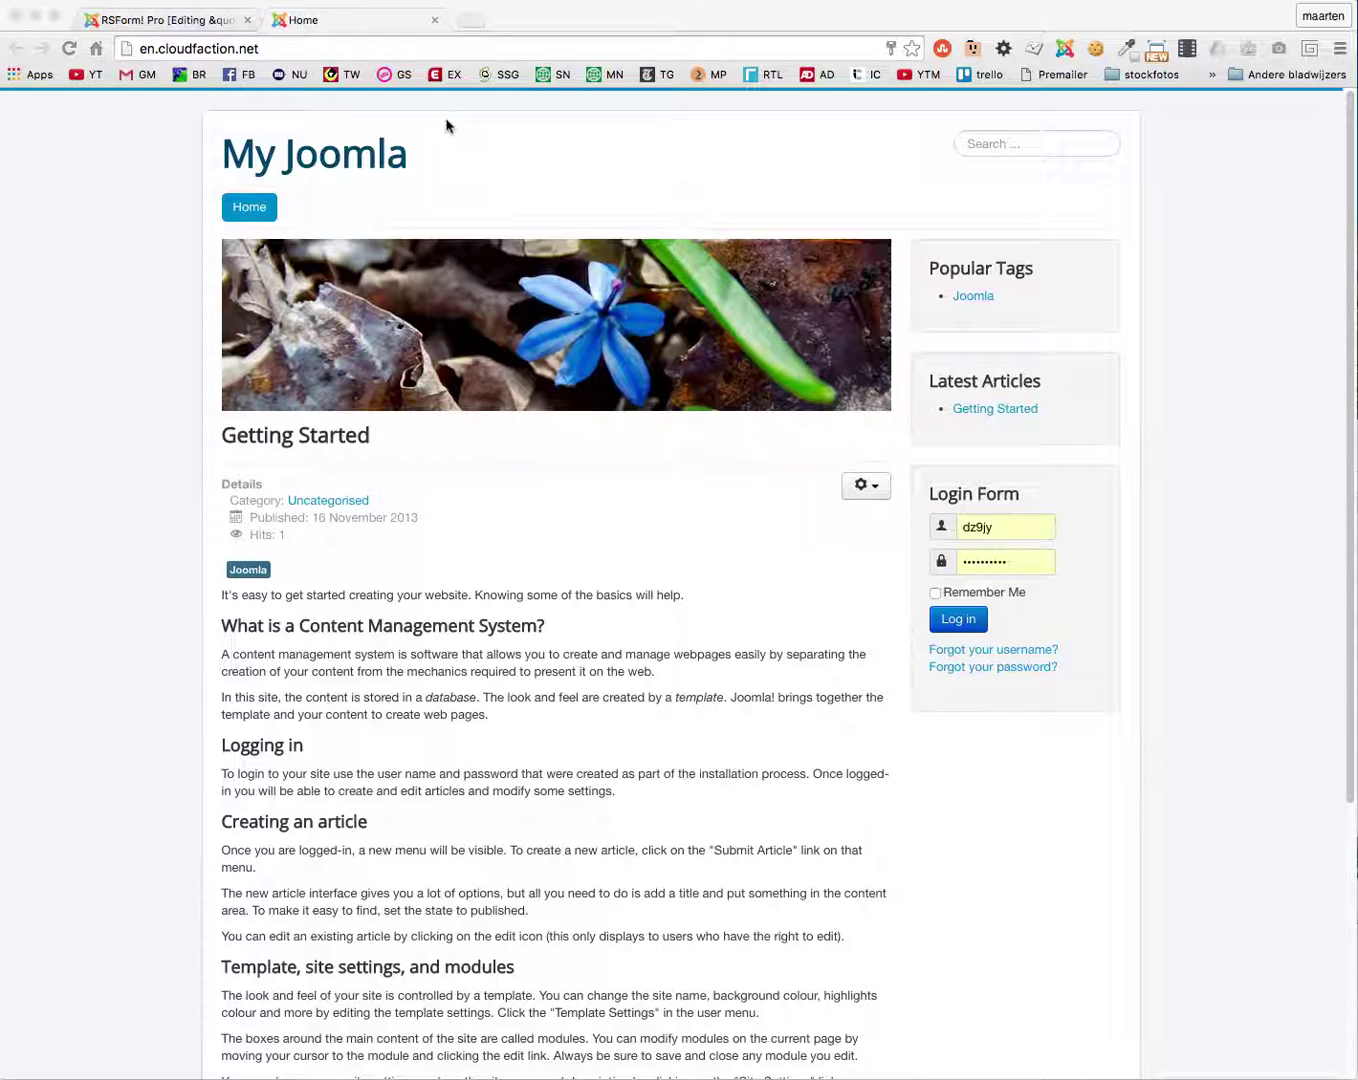
Paste the //<code> JFactory::getUser() PHP snippet as the Name field's Default Value and update the field
{"action": "left_click", "coordinate": [236, 26]}
{"action": "type", "text": "//<code> $user=JFactory::getUser(); $name=$user->get('name'); return $name; //</code>"}
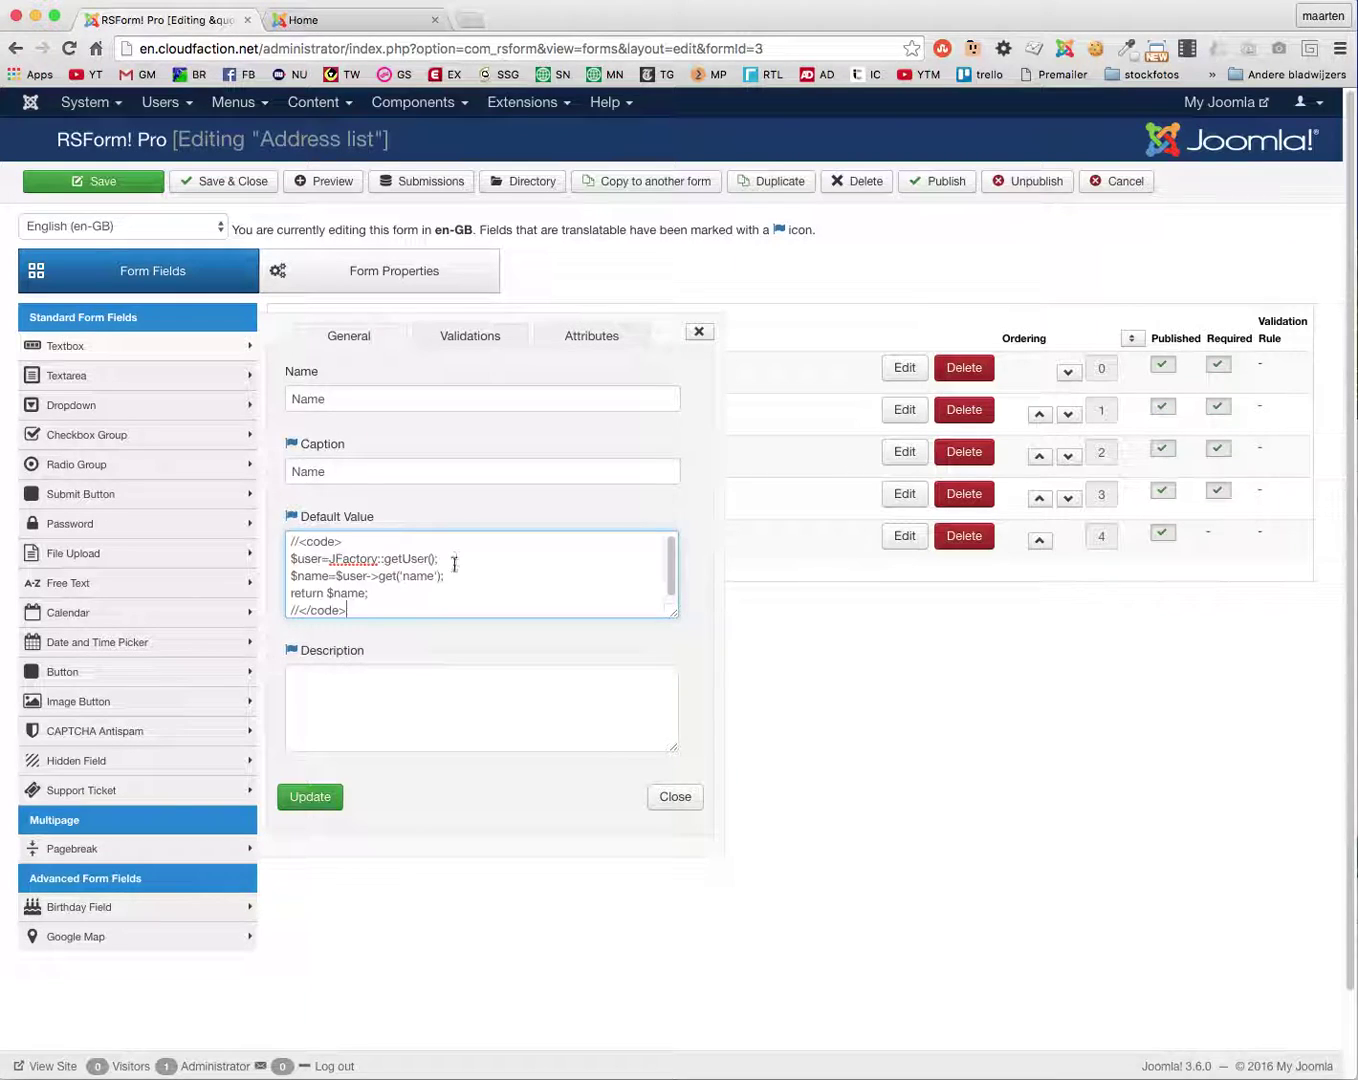
{"action": "left_click_drag", "start_coordinate": [449, 579], "coordinate": [293, 574]}
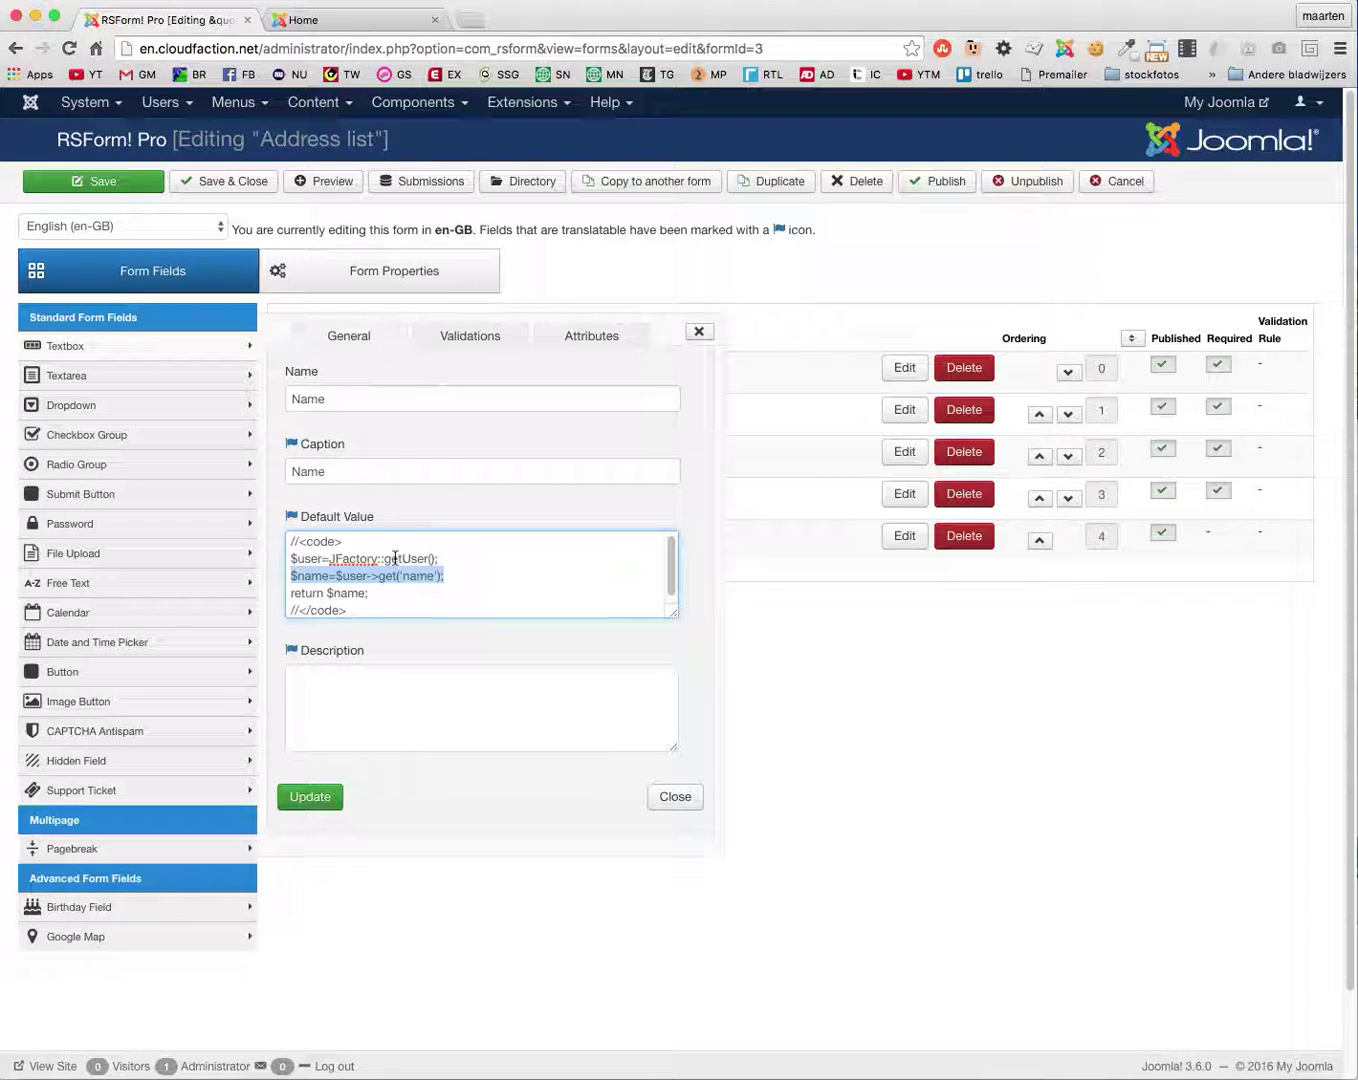
{"action": "left_click_drag", "start_coordinate": [388, 610], "coordinate": [252, 536]}
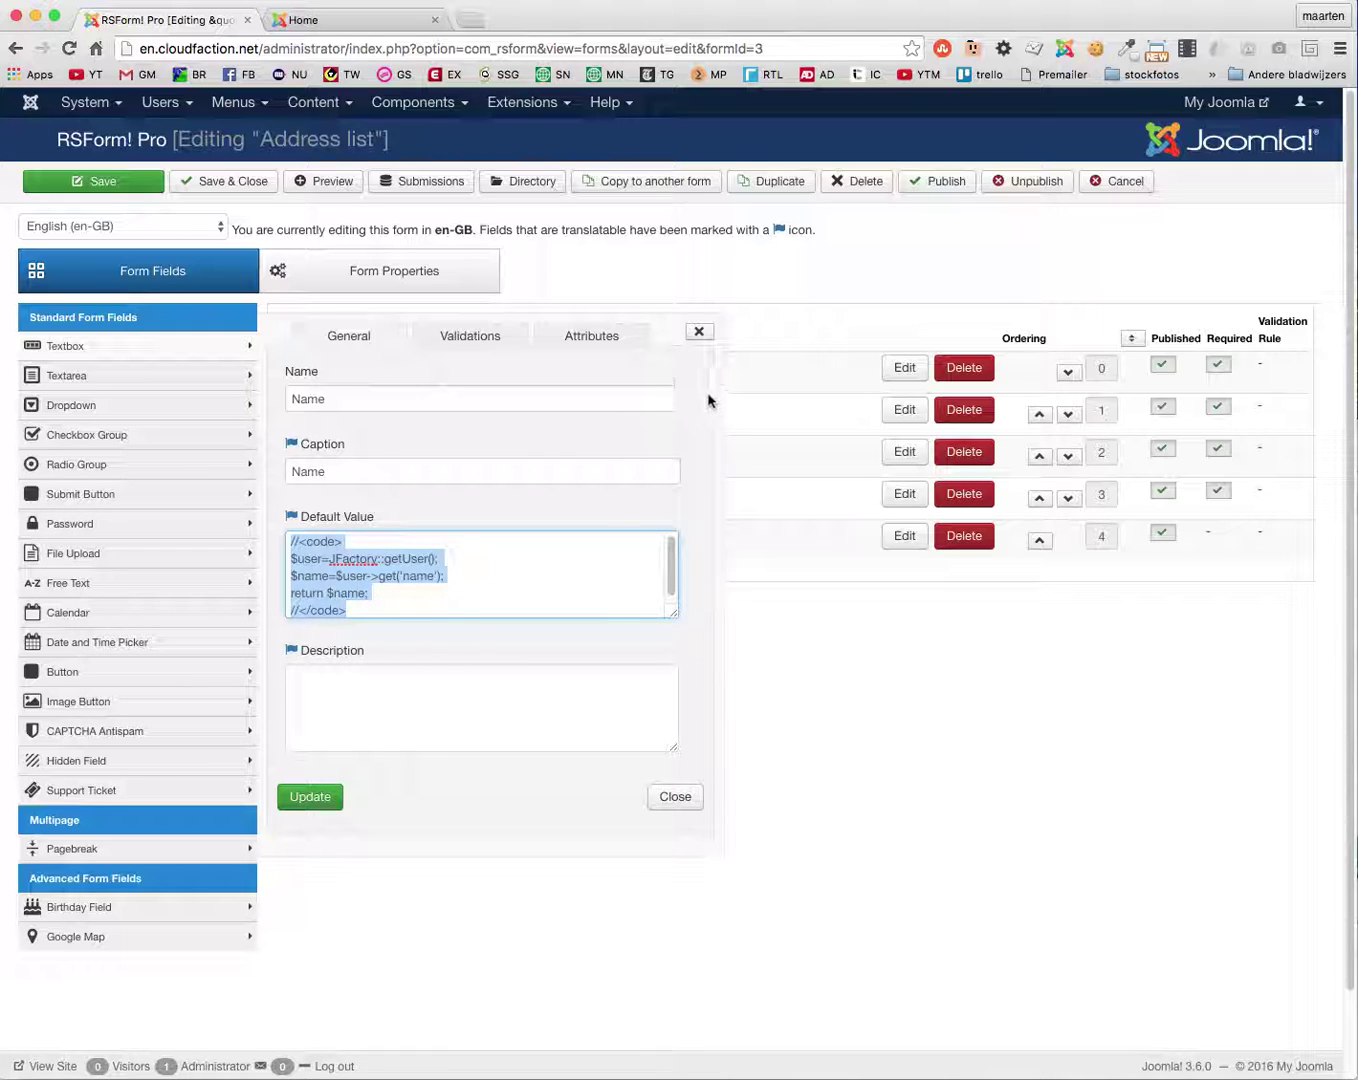
{"action": "left_click", "coordinate": [321, 806]}
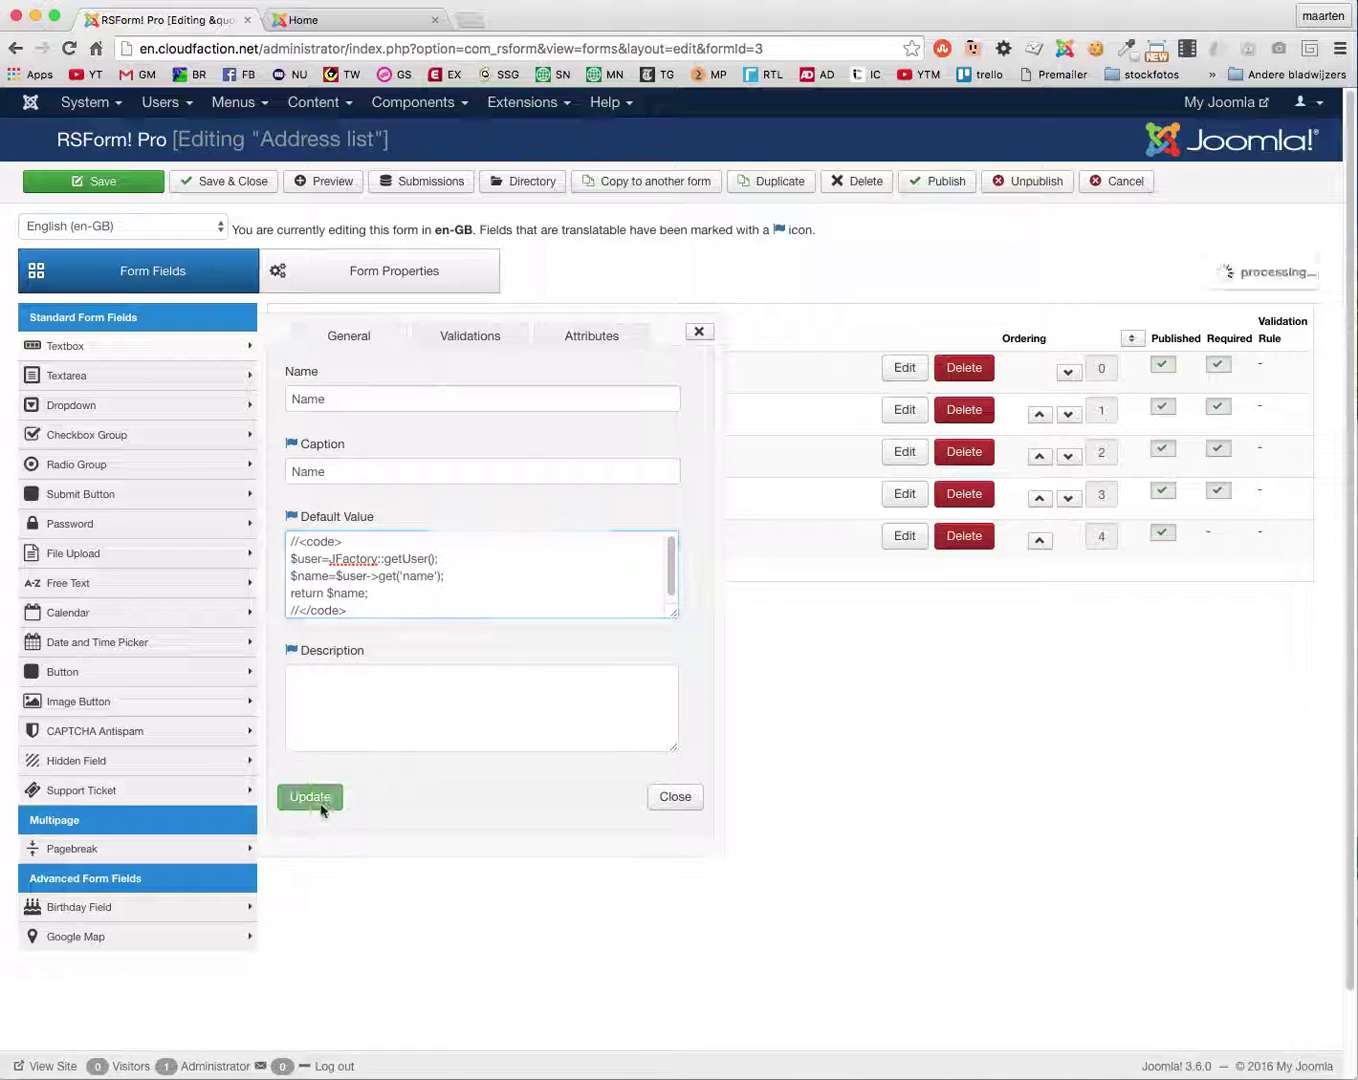
Log in to the Joomla site frontend, retrying after the token error
{"action": "left_click", "coordinate": [340, 20]}
{"action": "left_click", "coordinate": [955, 624]}
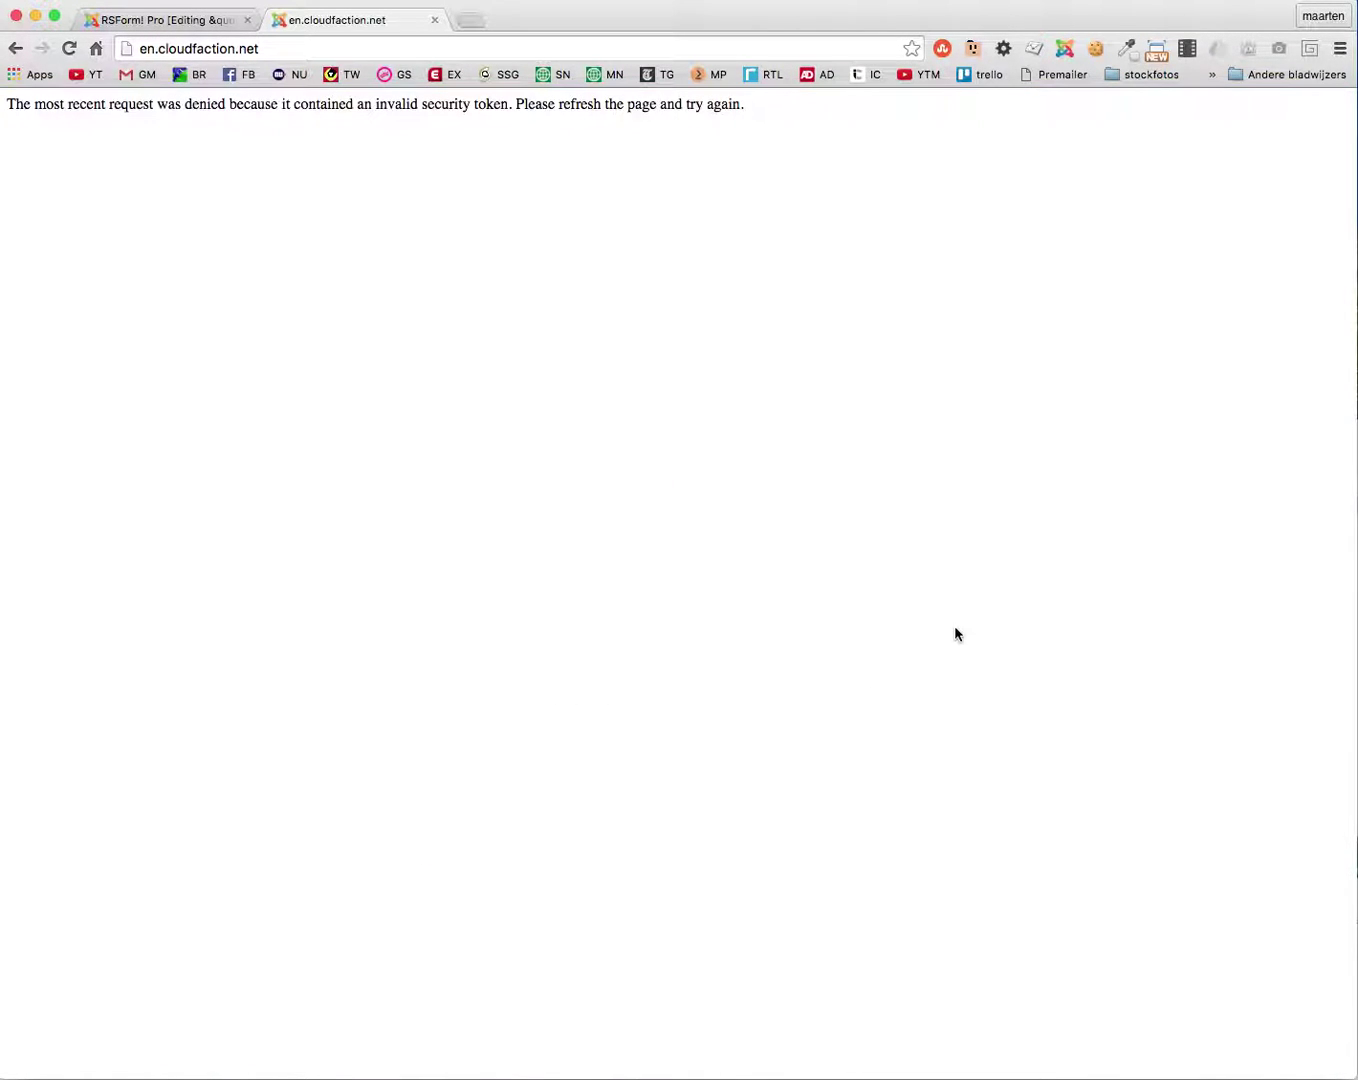
{"action": "left_click", "coordinate": [16, 48]}
{"action": "left_click", "coordinate": [958, 636]}
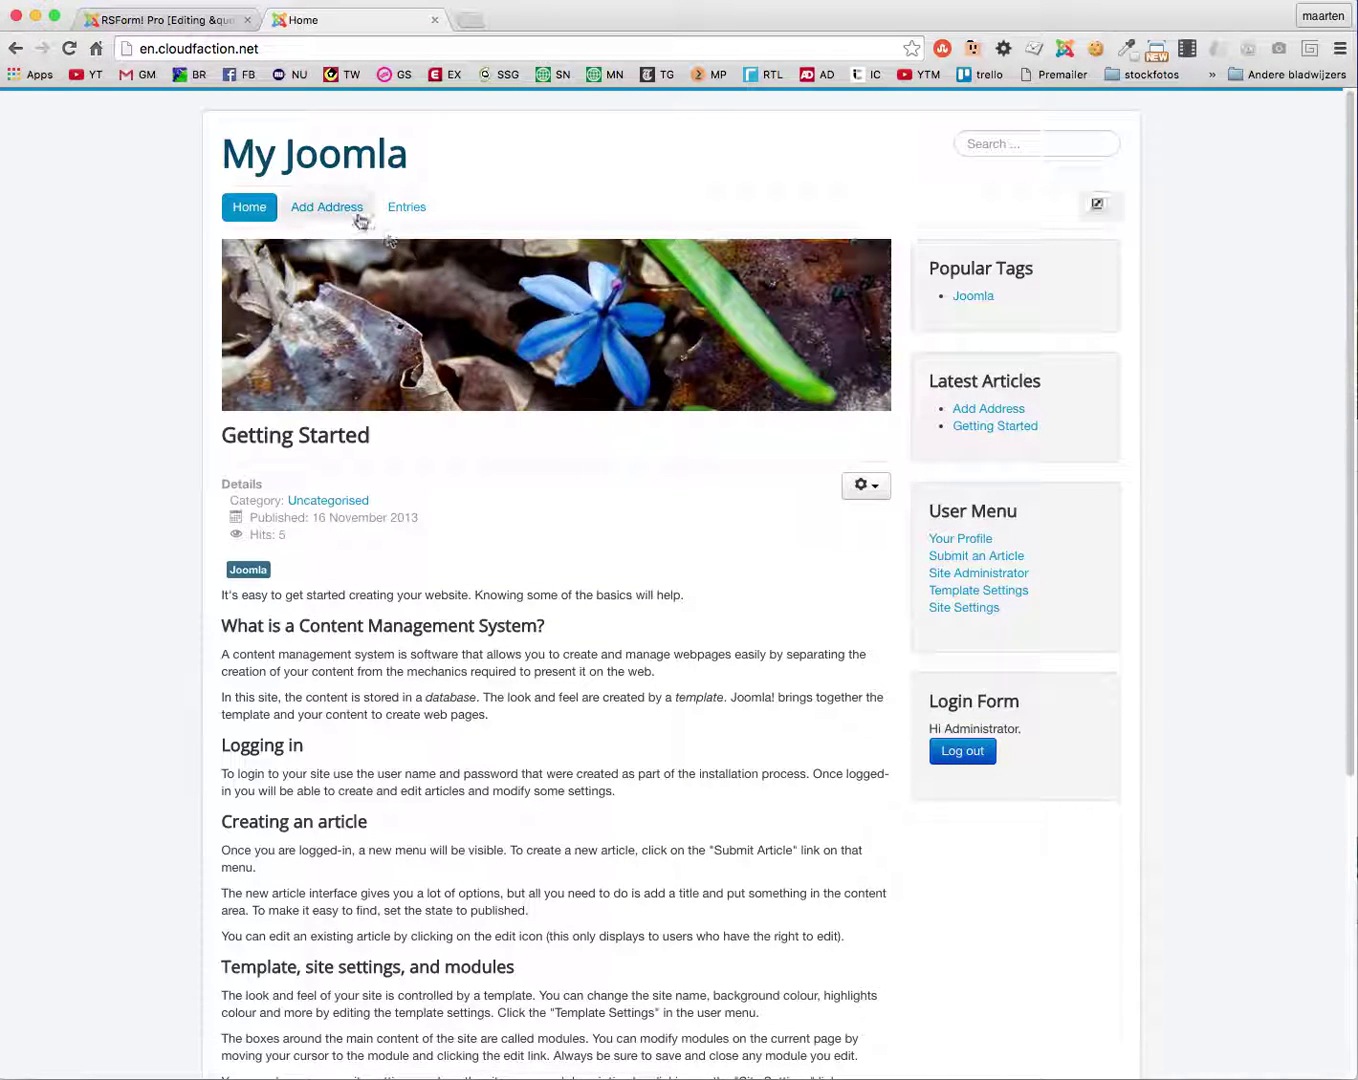
Open Add Address and confirm the Name field is prefilled with Administrator
{"action": "left_click", "coordinate": [326, 207]}
{"action": "double_click", "coordinate": [461, 630]}
{"action": "left_click_drag", "start_coordinate": [399, 631], "coordinate": [373, 630]}
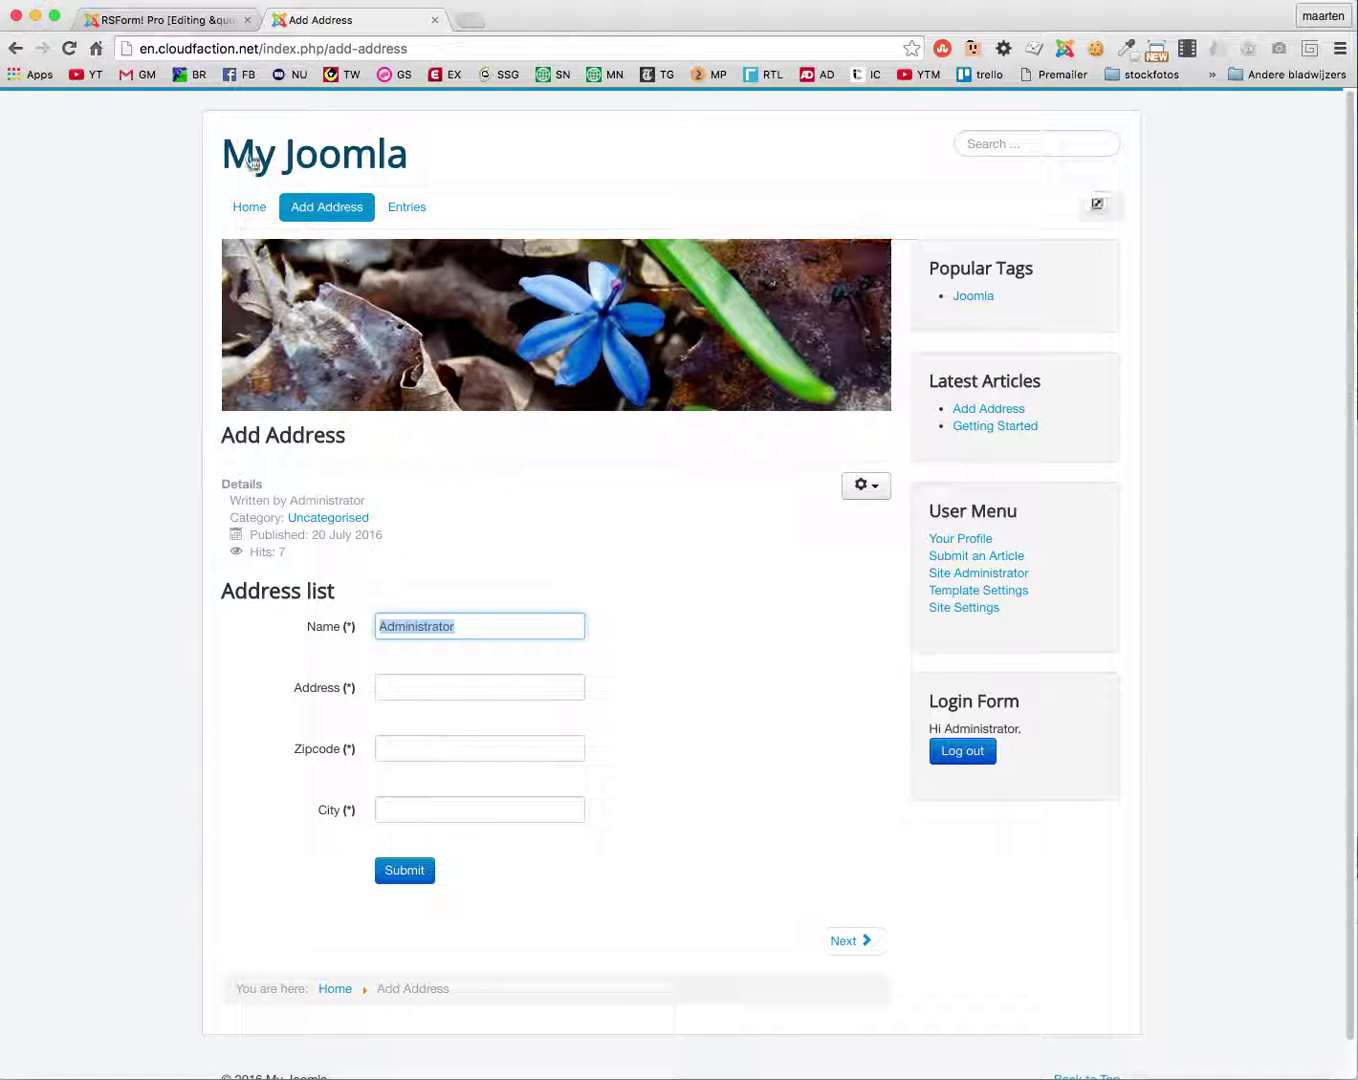
{"action": "left_click", "coordinate": [181, 20]}
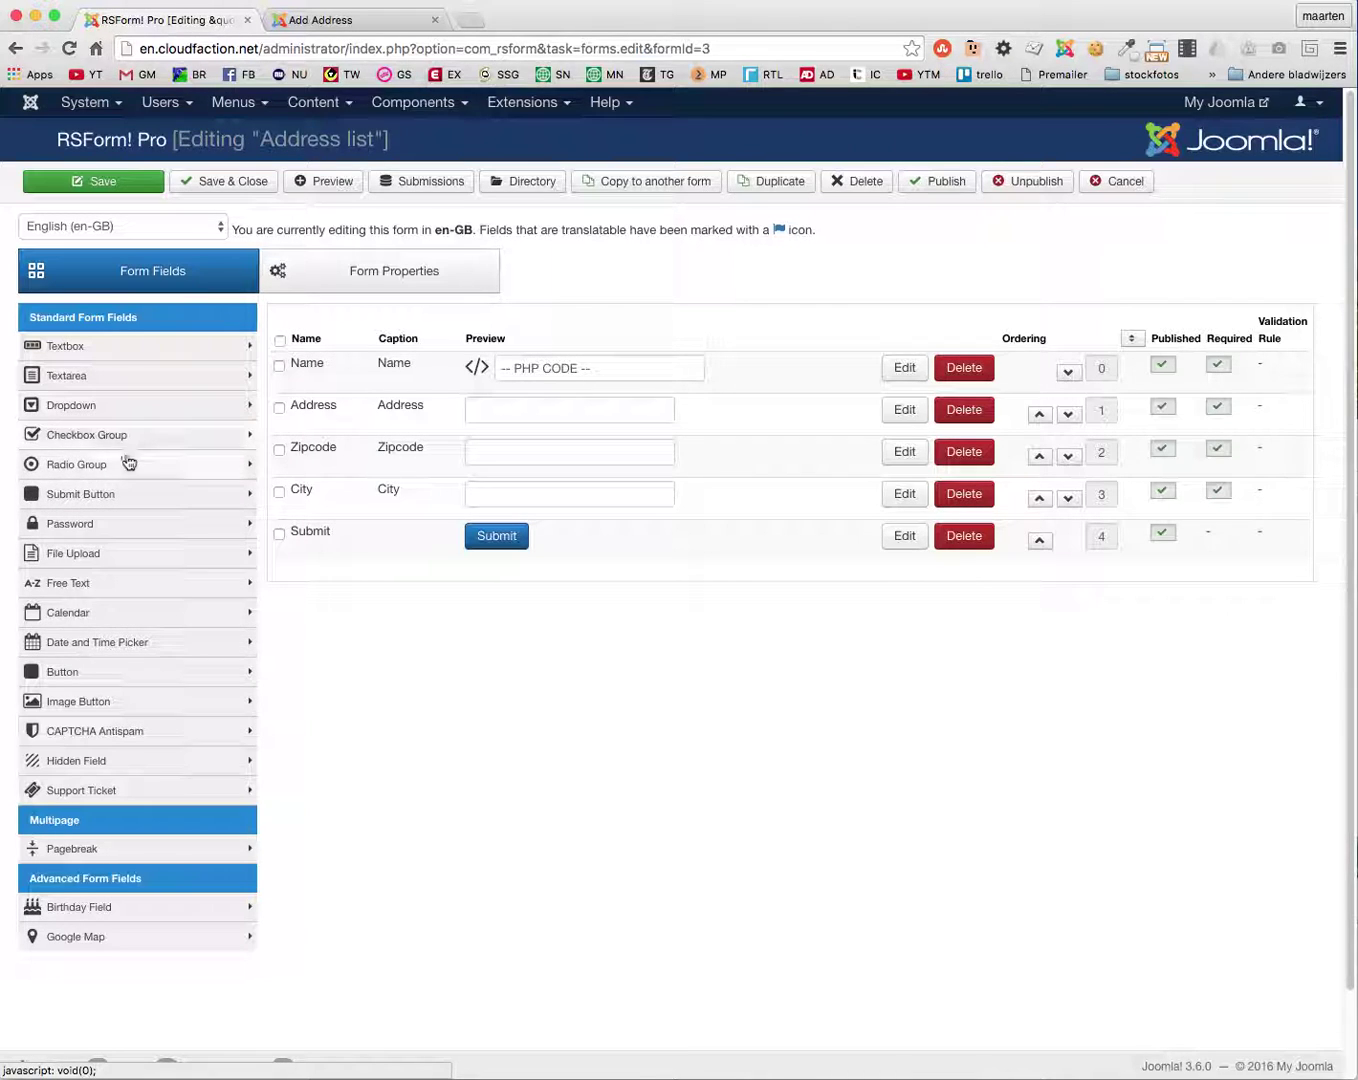
Add a Date and Time Picker field with name and caption 'Date and Time'
{"action": "left_click", "coordinate": [125, 648]}
{"action": "type", "text": "Dat and"}
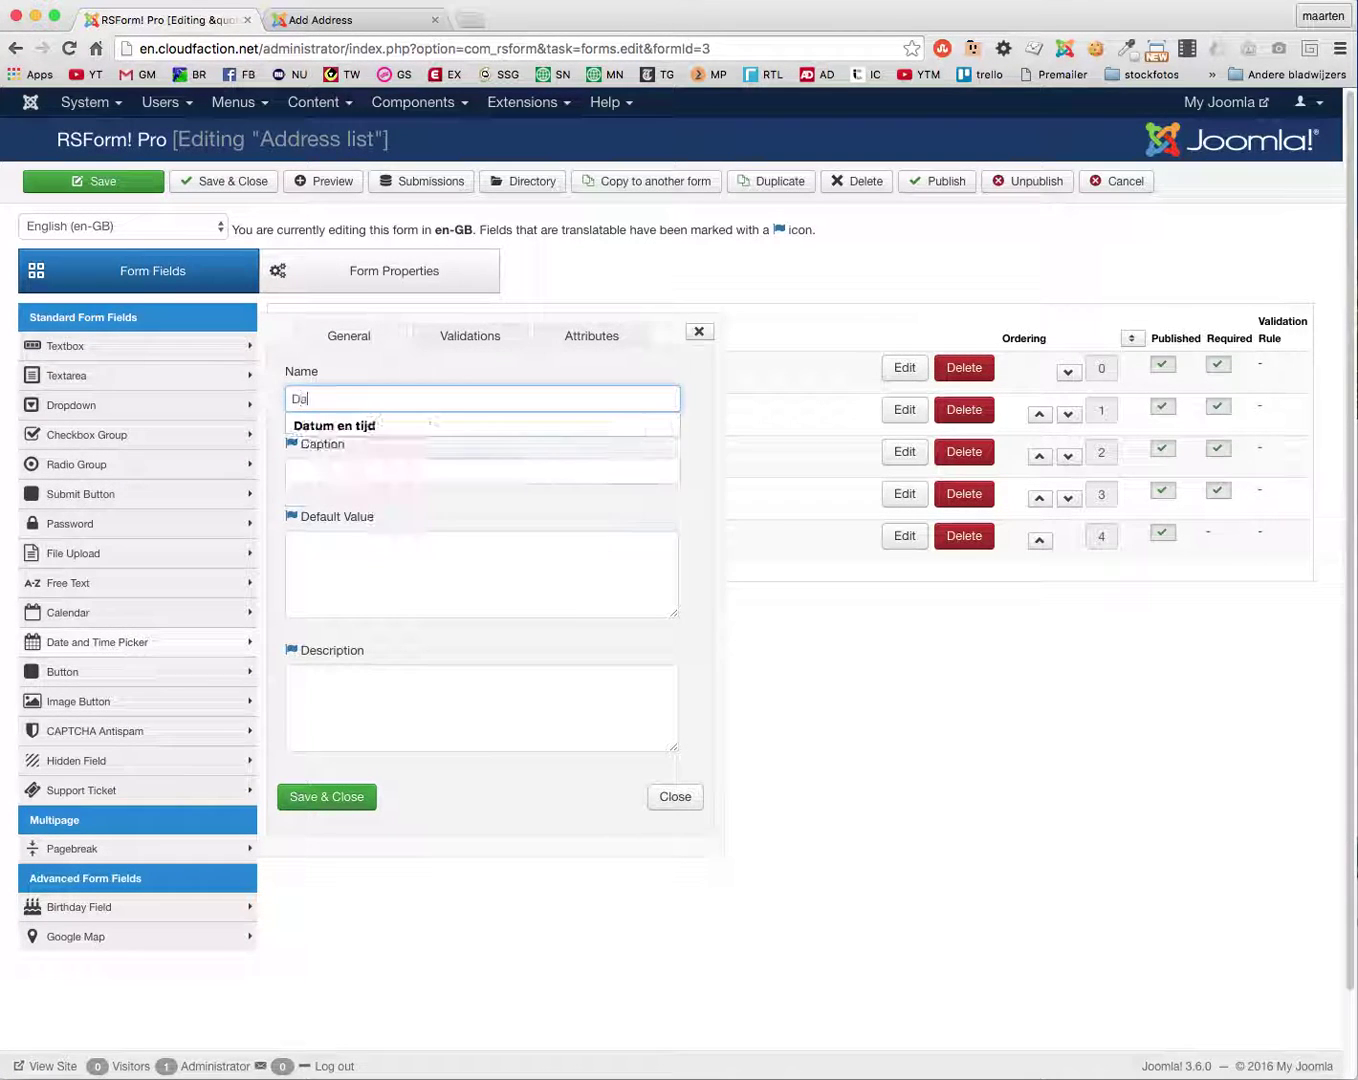
{"action": "key", "text": "BackSpace"}
{"action": "key", "text": "BackSpace"}
{"action": "key", "text": "BackSpace"}
{"action": "key", "text": "BackSpace"}
{"action": "type", "text": "e "}
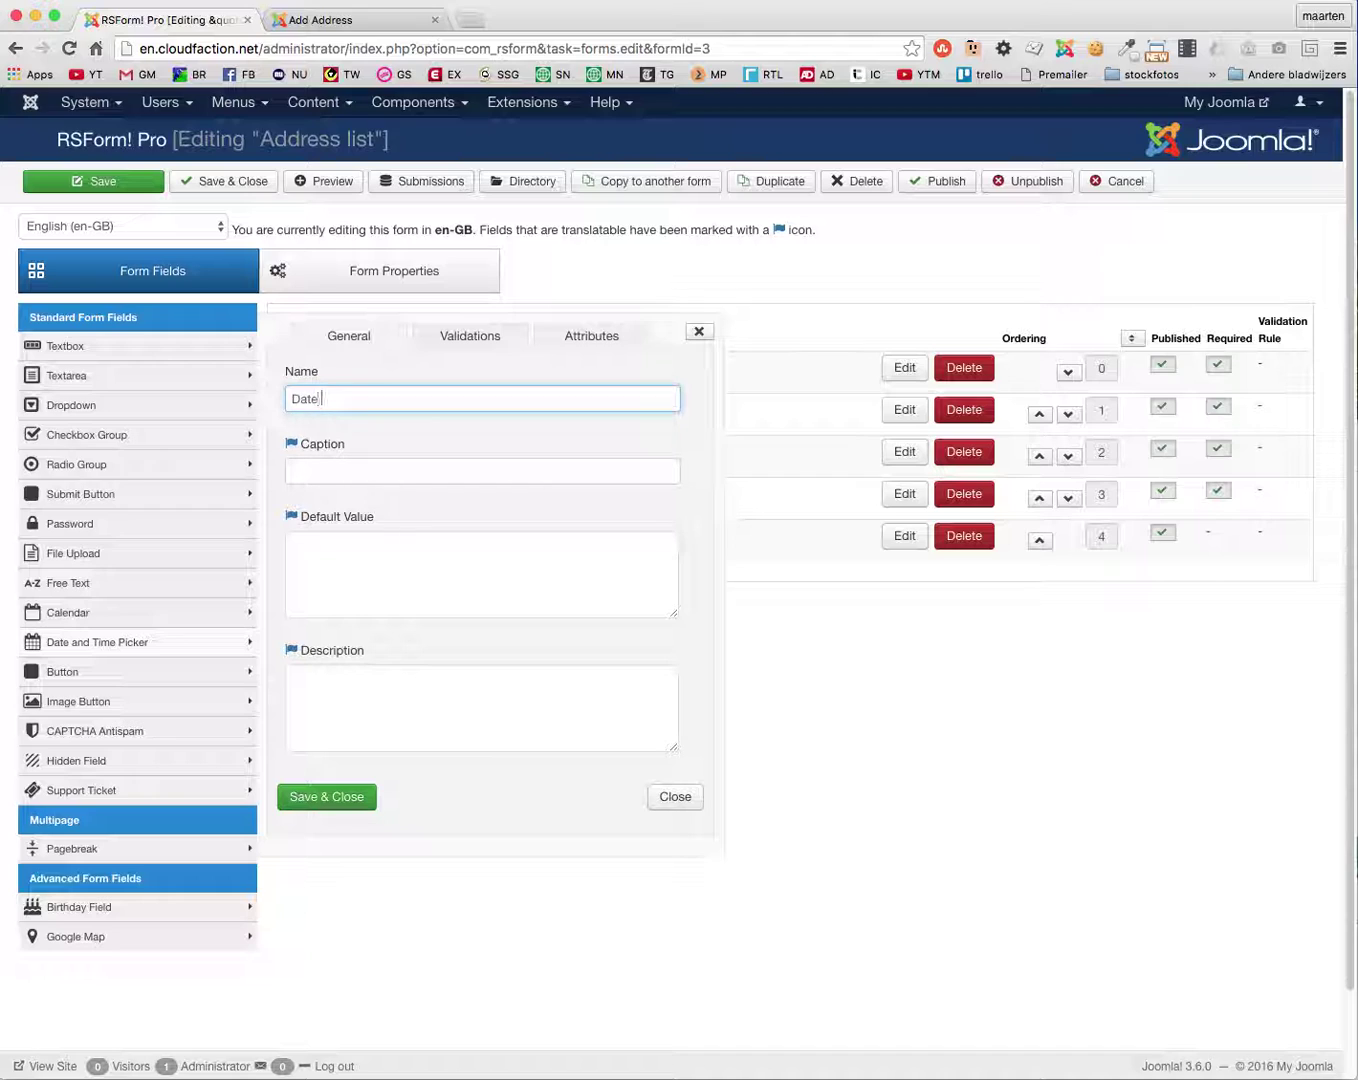
{"action": "type", "text": "Add Time"}
{"action": "triple_click", "coordinate": [362, 392]}
{"action": "key", "text": "ctrl+c"}
{"action": "left_click", "coordinate": [364, 470]}
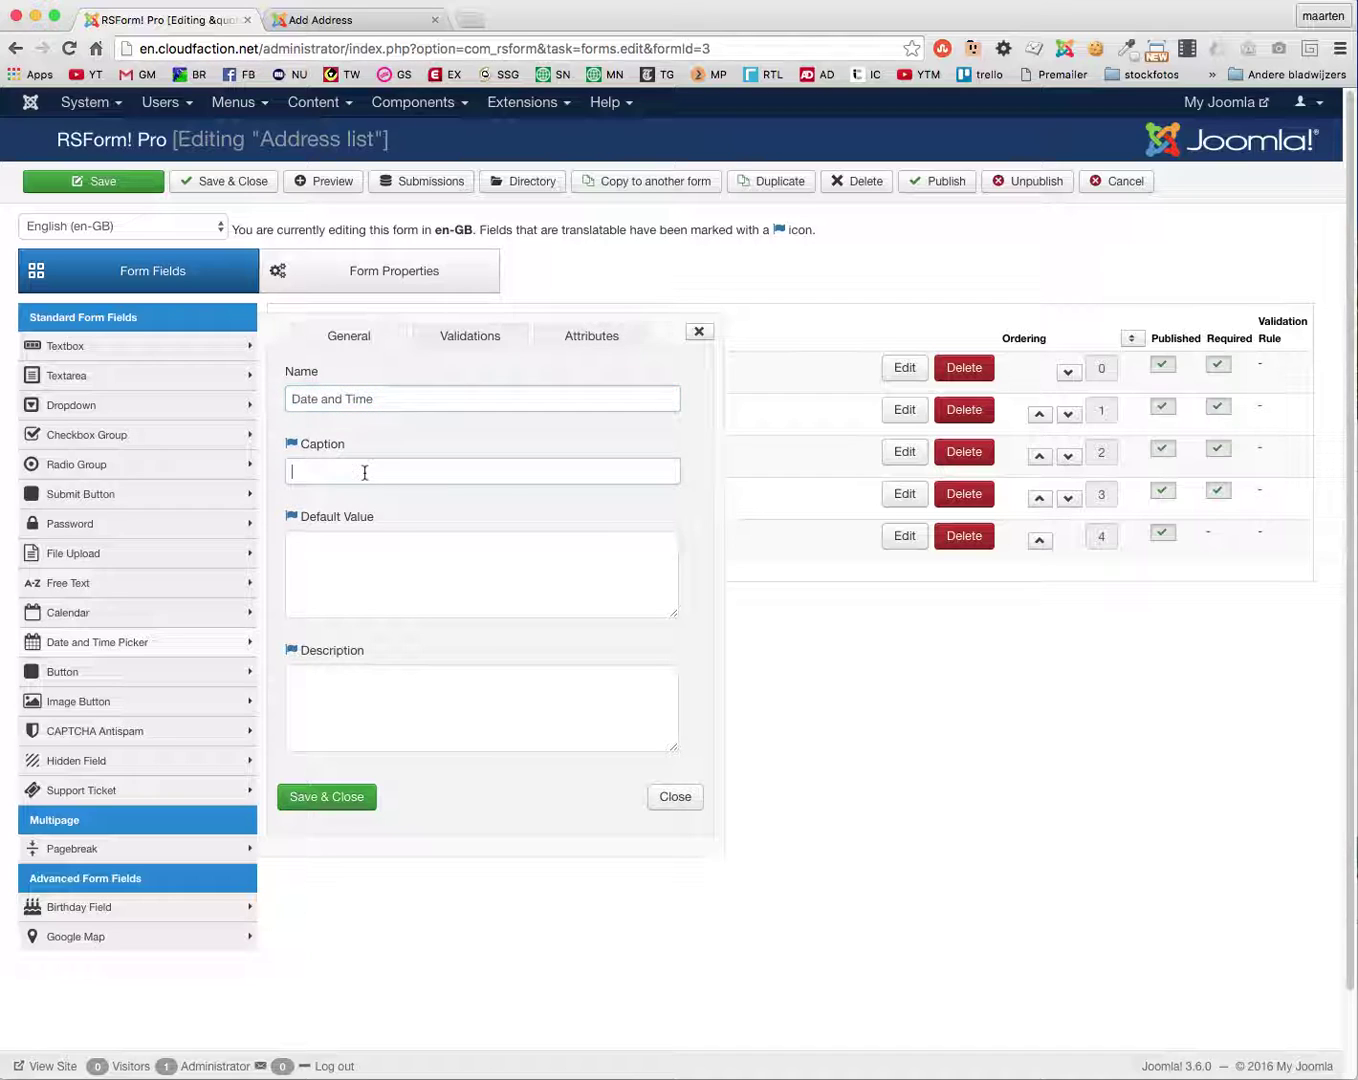
{"action": "key", "text": "ctrl+v"}
Save the new Date and Time field and move it above Submit
{"action": "left_click", "coordinate": [356, 806]}
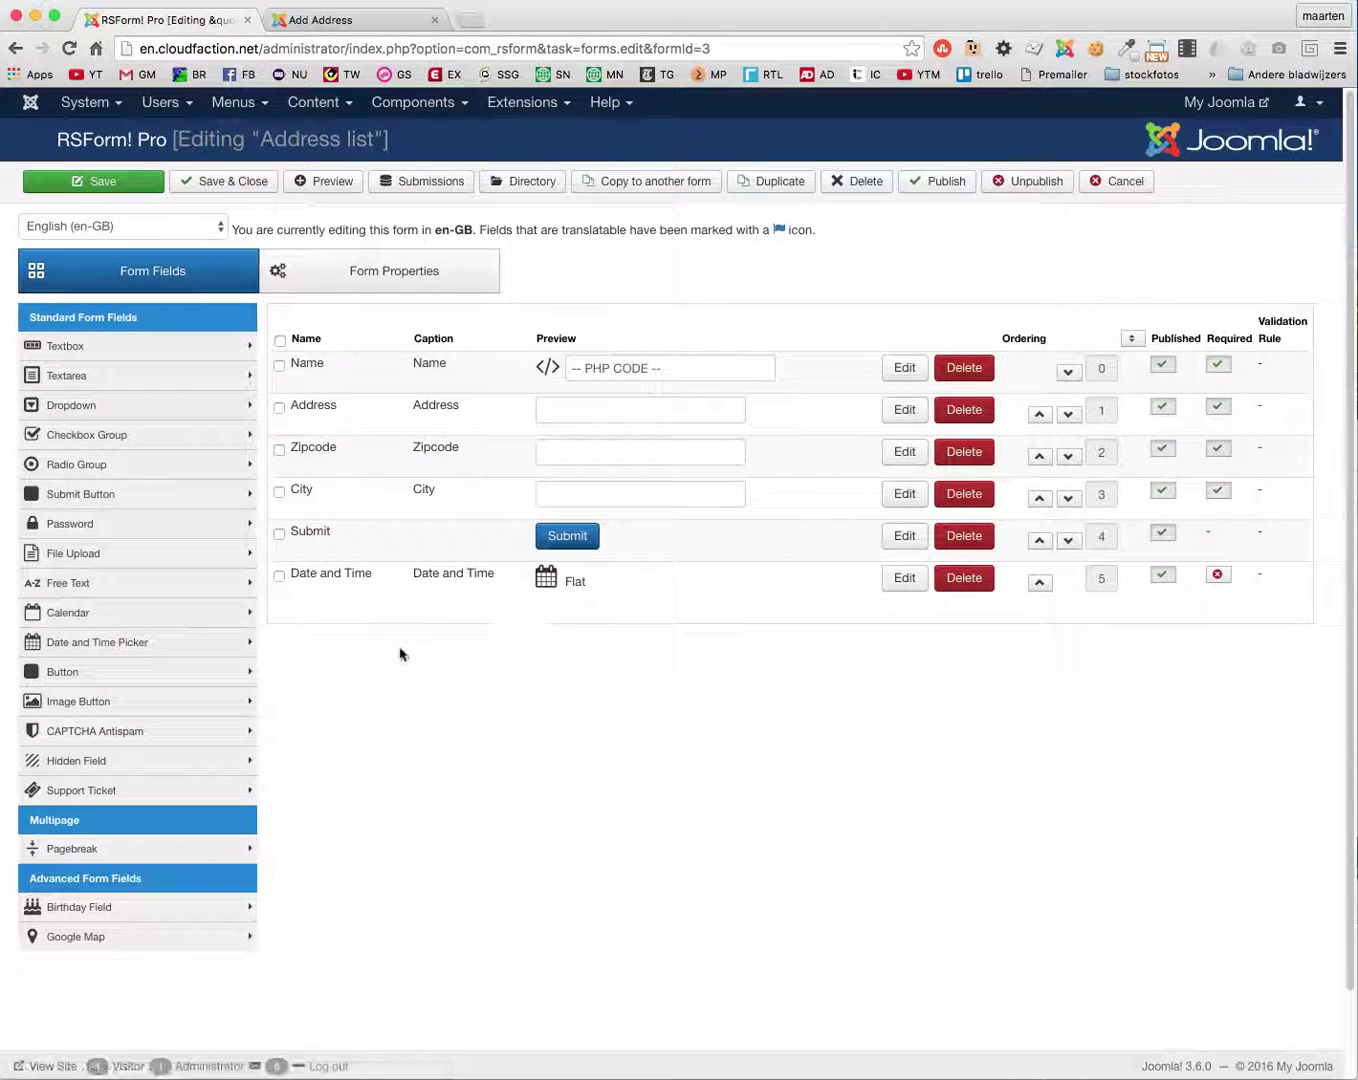
{"action": "left_click_drag", "start_coordinate": [315, 570], "coordinate": [325, 521]}
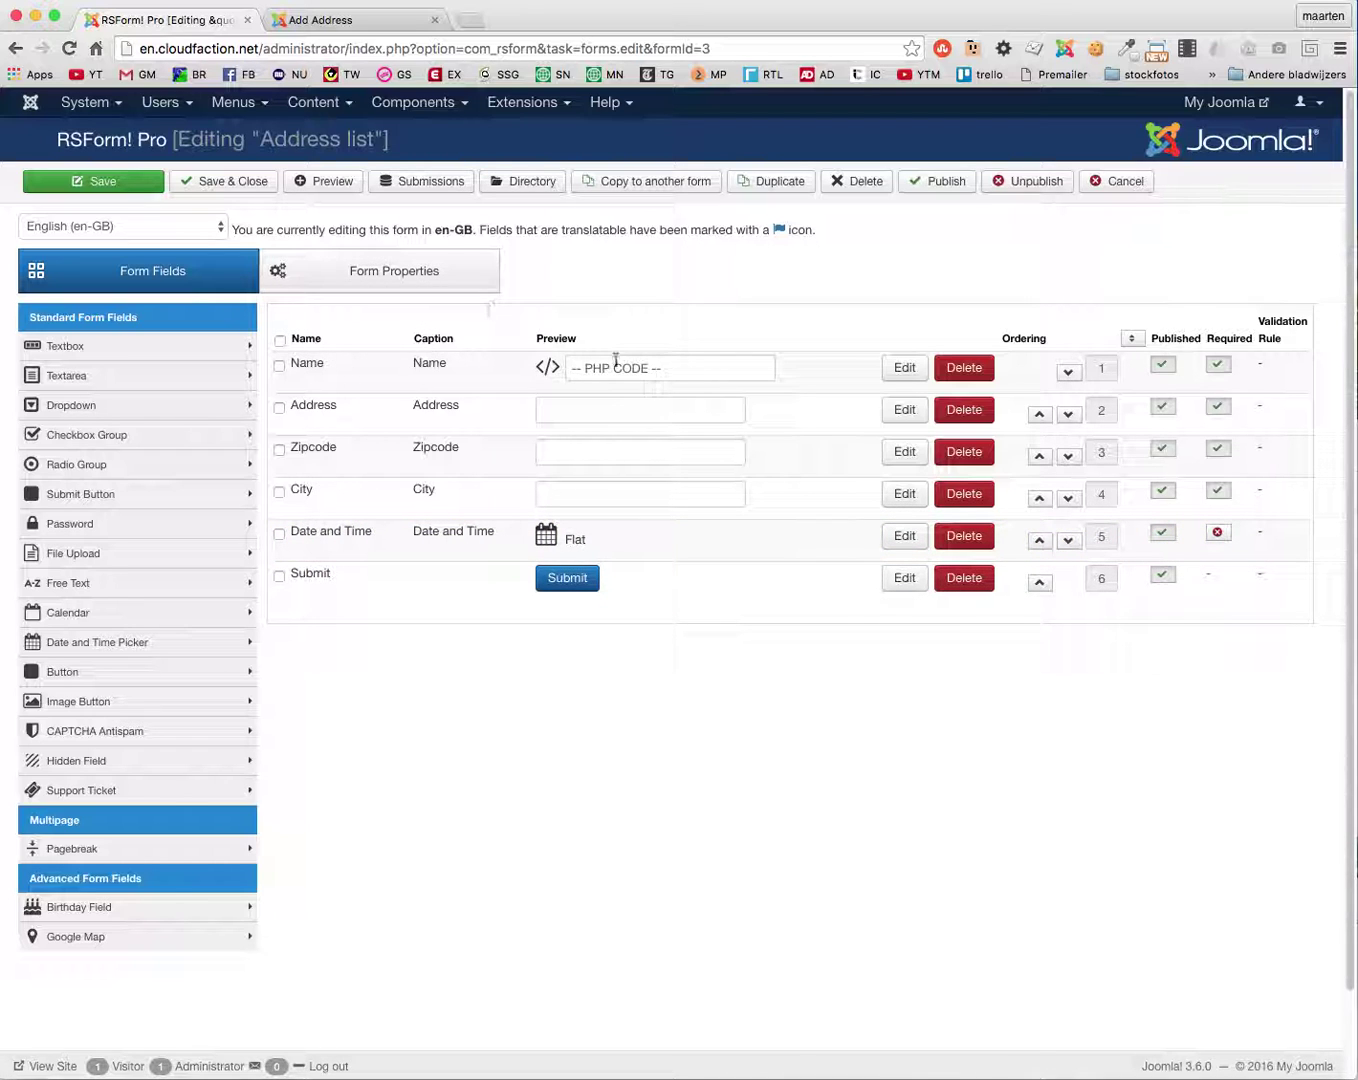
{"action": "left_click", "coordinate": [306, 21]}
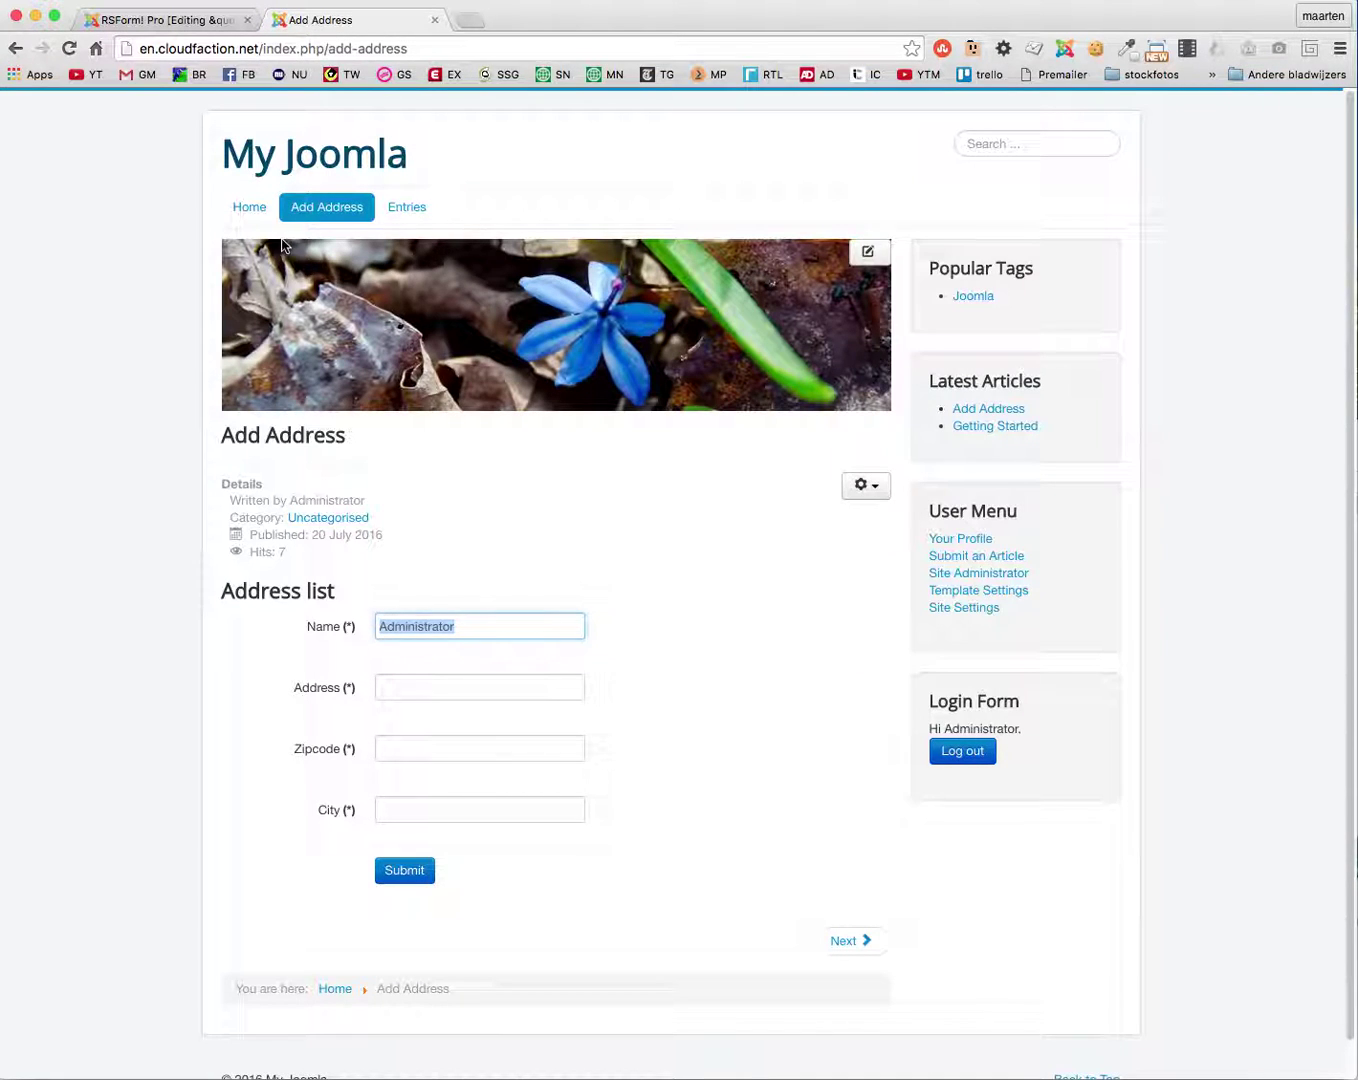
Reload Add Address and set the new date field to 5 July 2016, 15:30
{"action": "left_click", "coordinate": [322, 208]}
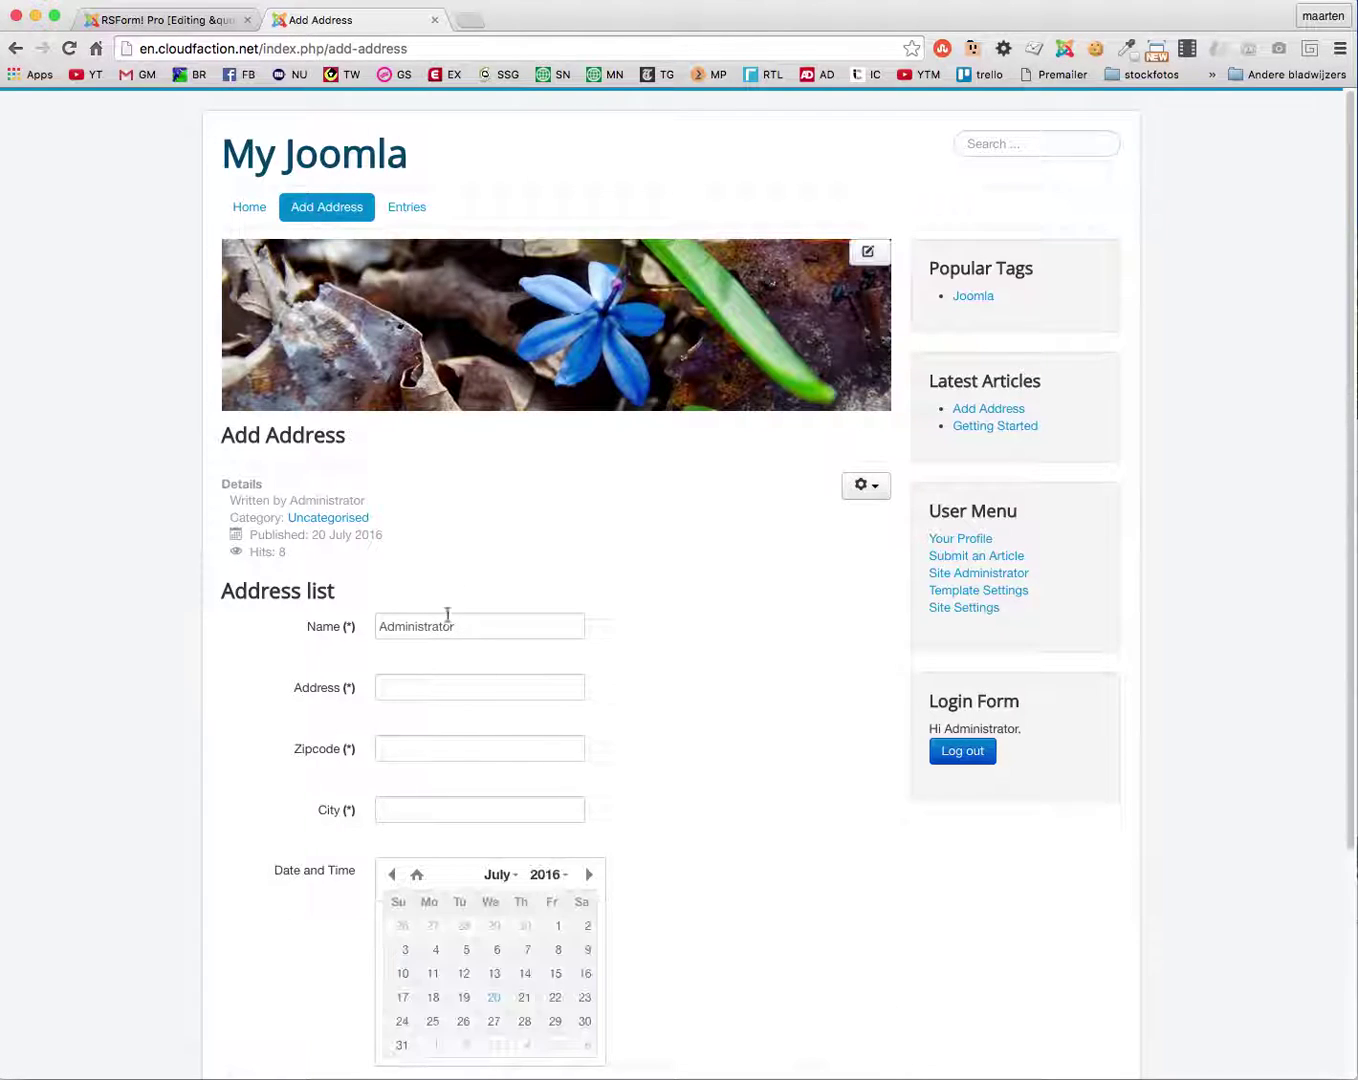
{"action": "left_click", "coordinate": [464, 951]}
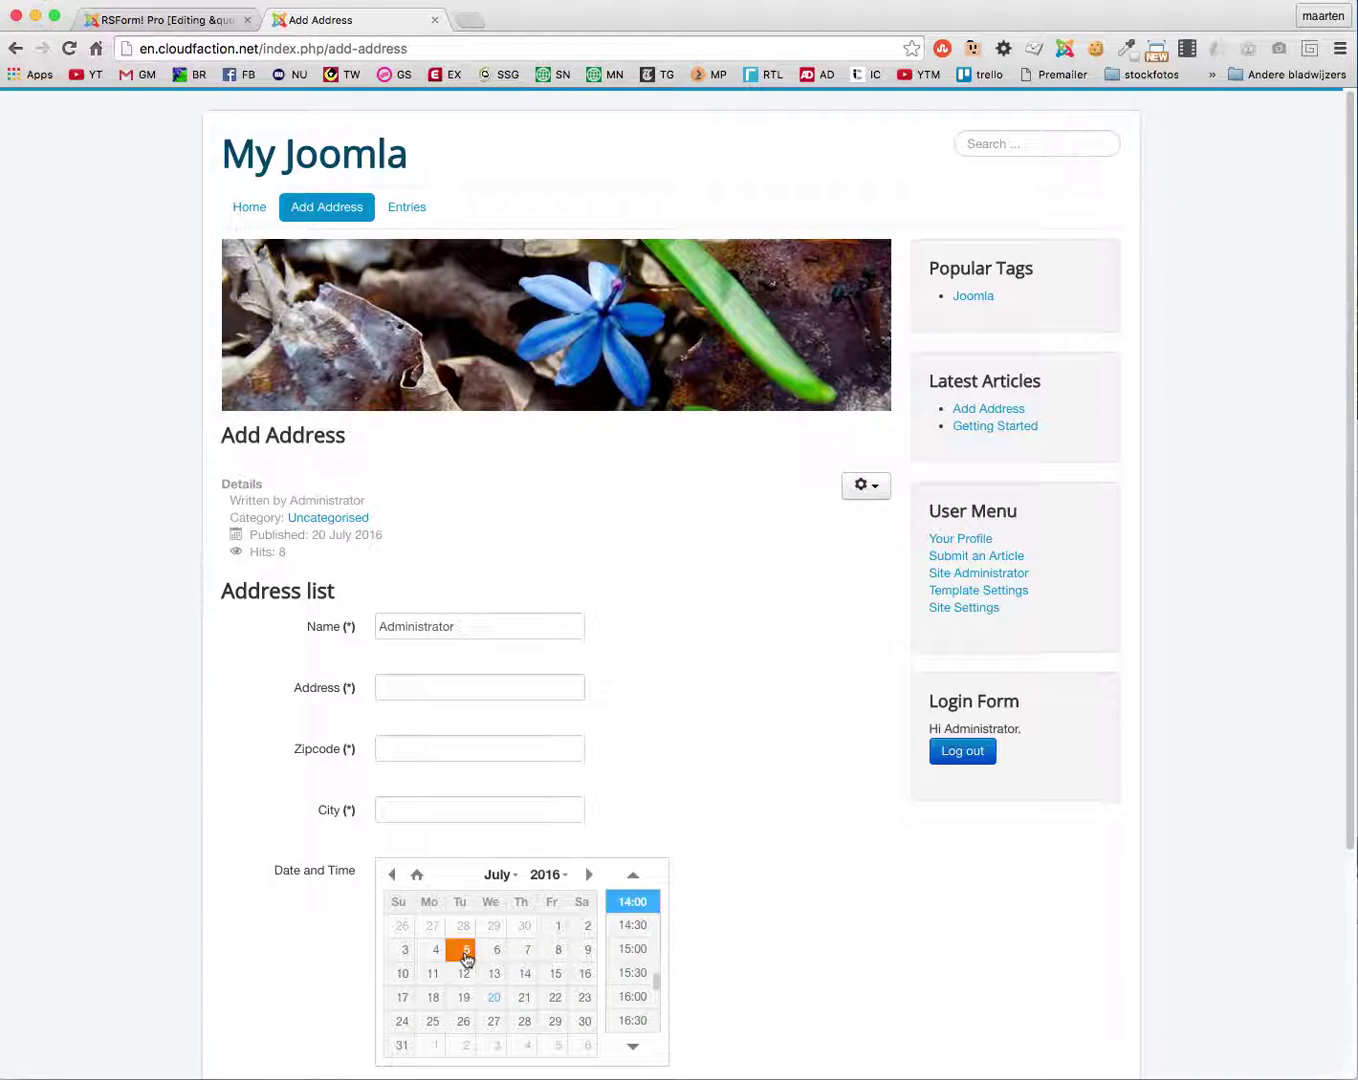
{"action": "left_click", "coordinate": [633, 978]}
{"action": "scroll", "coordinate": [773, 925], "scroll_direction": "down", "scroll_amount": 5}
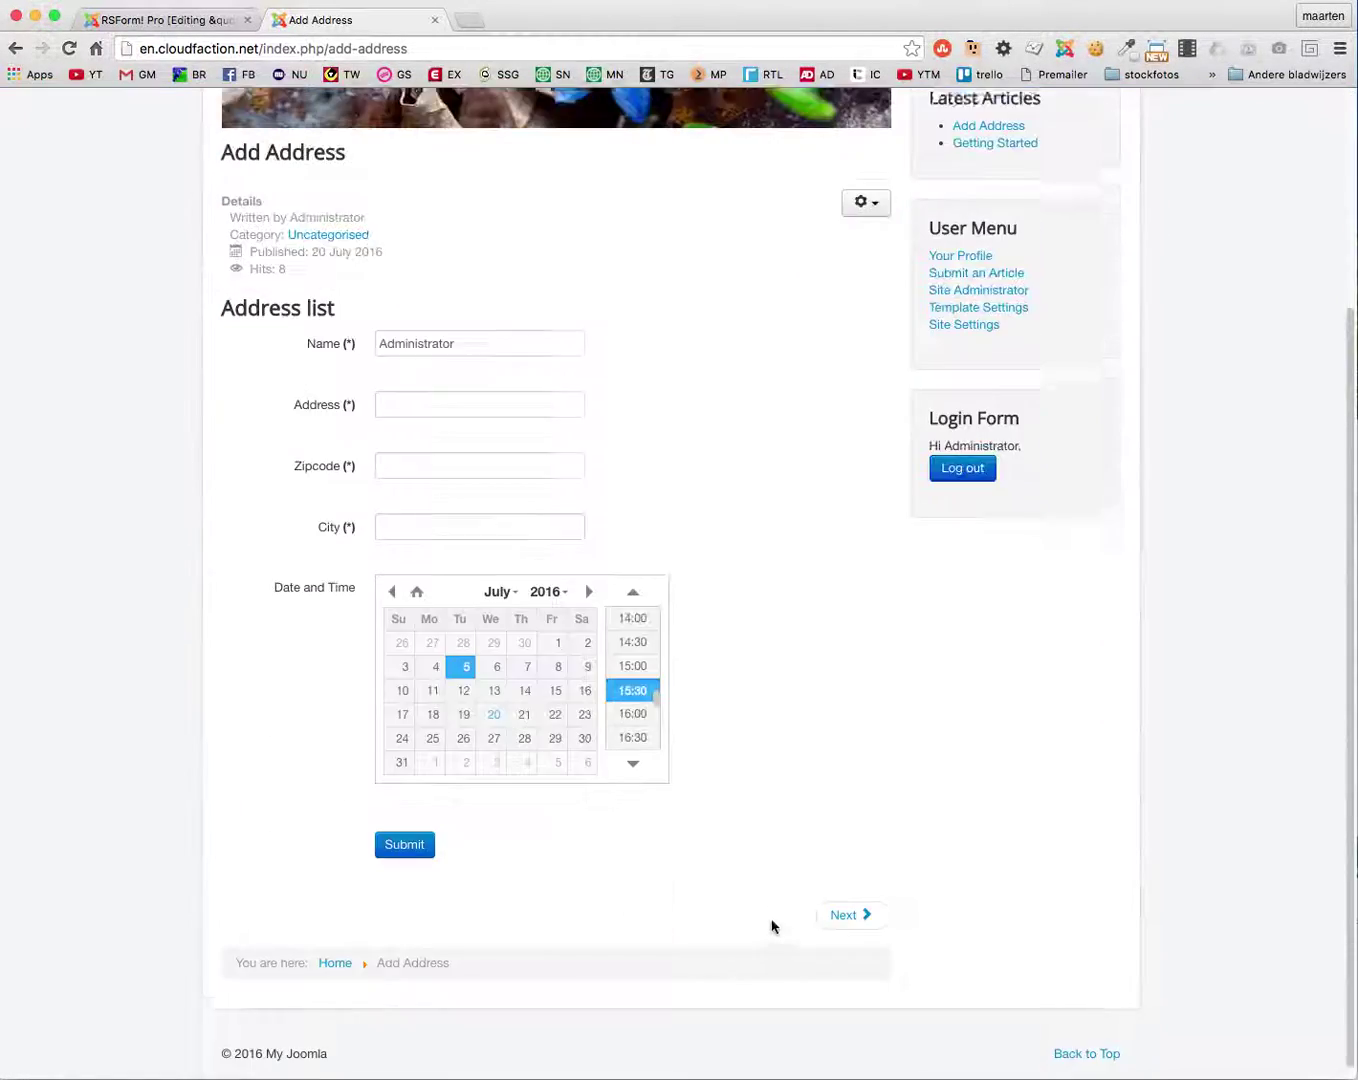
Enter 'test' in Address, Zipcode and City, submit the entry, and view Entries
{"action": "left_click", "coordinate": [409, 393]}
{"action": "type", "text": "test"}
{"action": "left_click", "coordinate": [409, 451]}
{"action": "type", "text": "test"}
{"action": "left_click", "coordinate": [406, 517]}
{"action": "type", "text": "test"}
{"action": "left_click", "coordinate": [412, 840]}
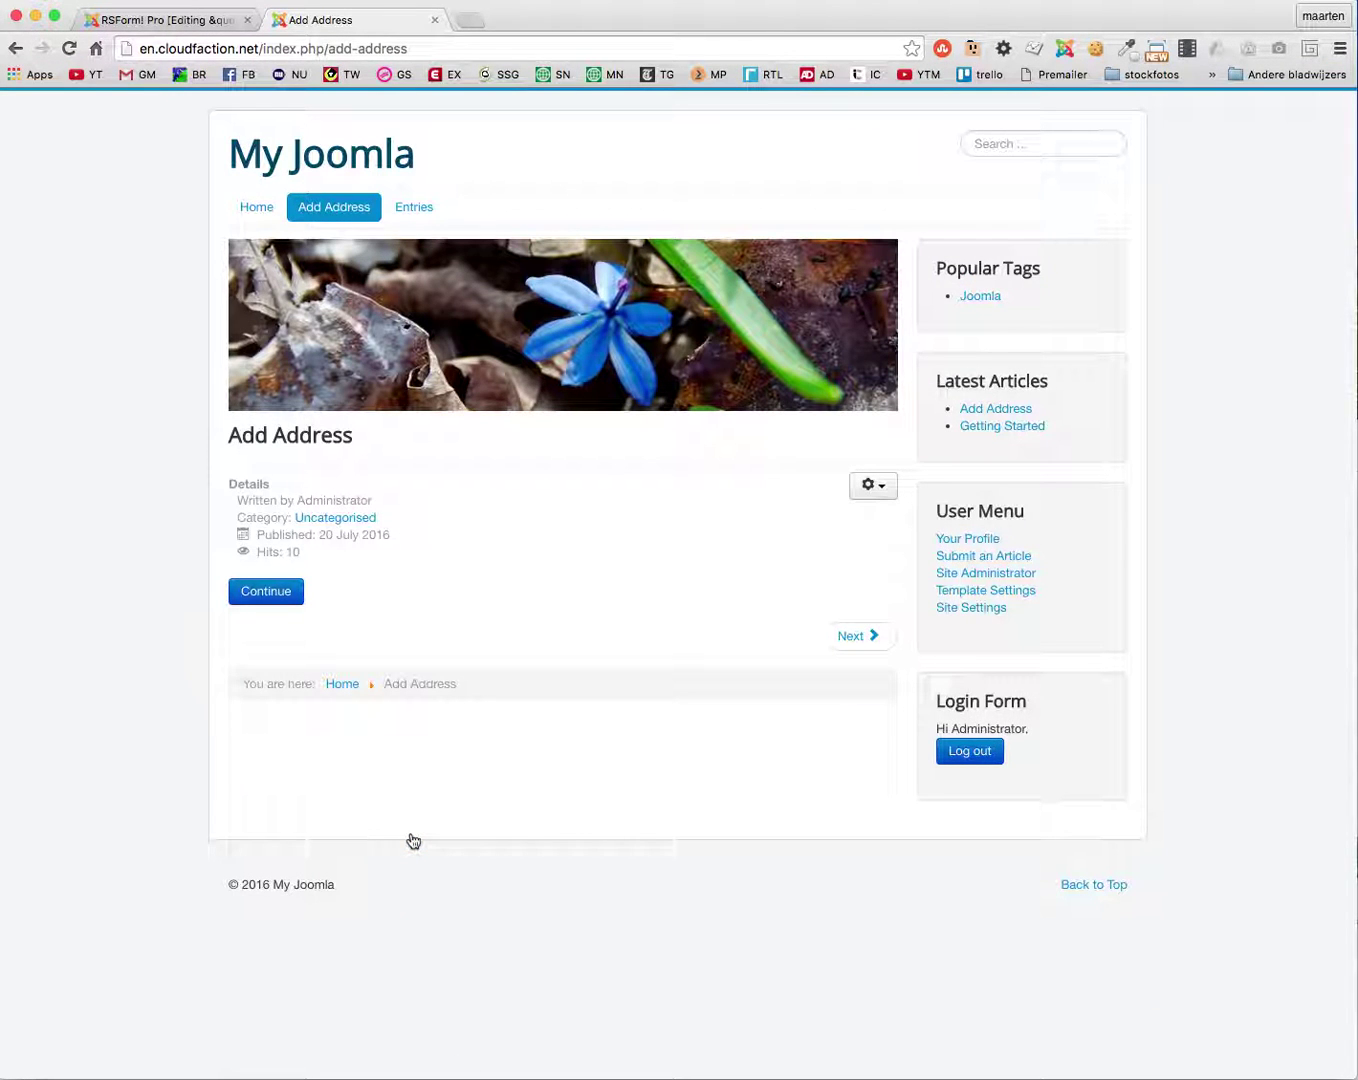
{"action": "left_click", "coordinate": [403, 209]}
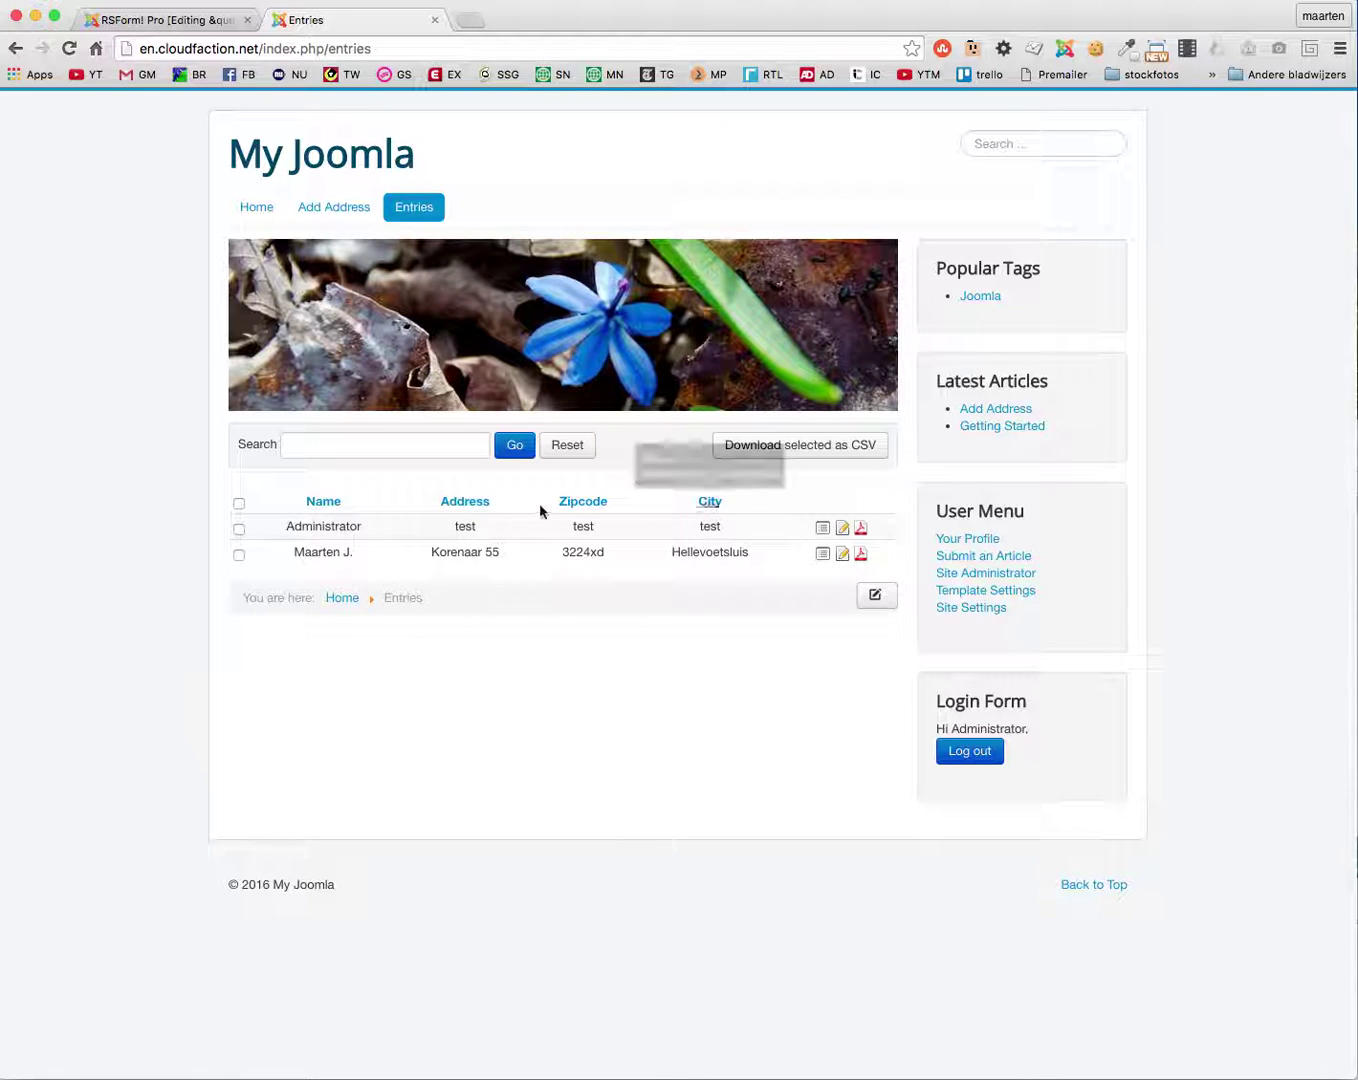
Open the Directory Fields of the Address list directory in RSForm! Pro's Manage Directories
{"action": "left_click", "coordinate": [137, 22]}
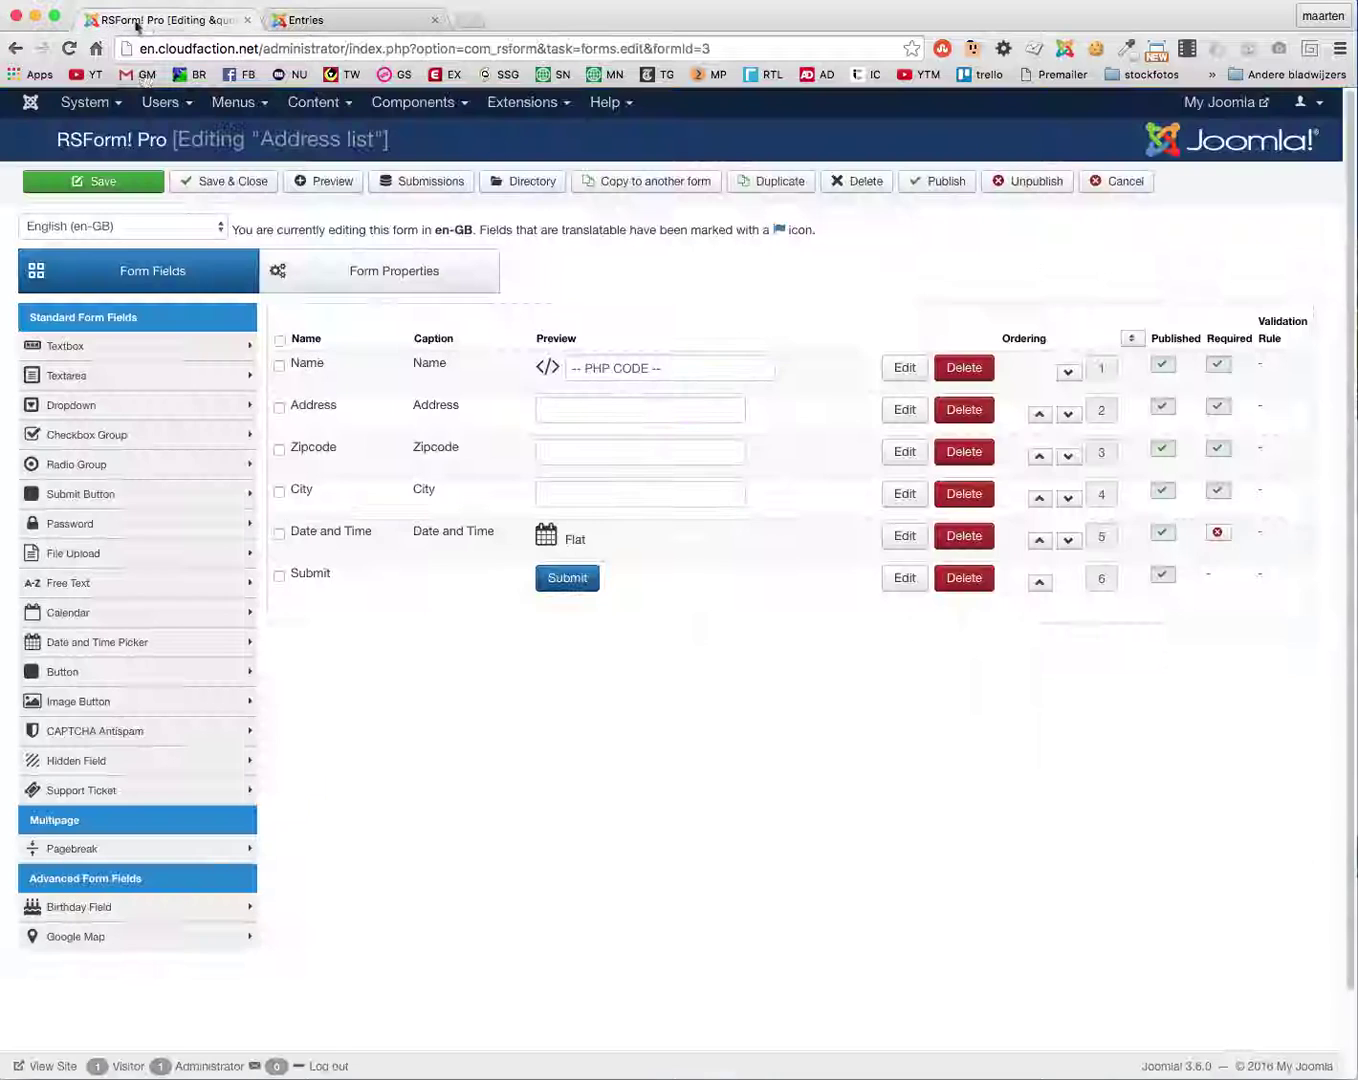
{"action": "left_click", "coordinate": [425, 112]}
{"action": "mouse_move", "coordinate": [433, 303]}
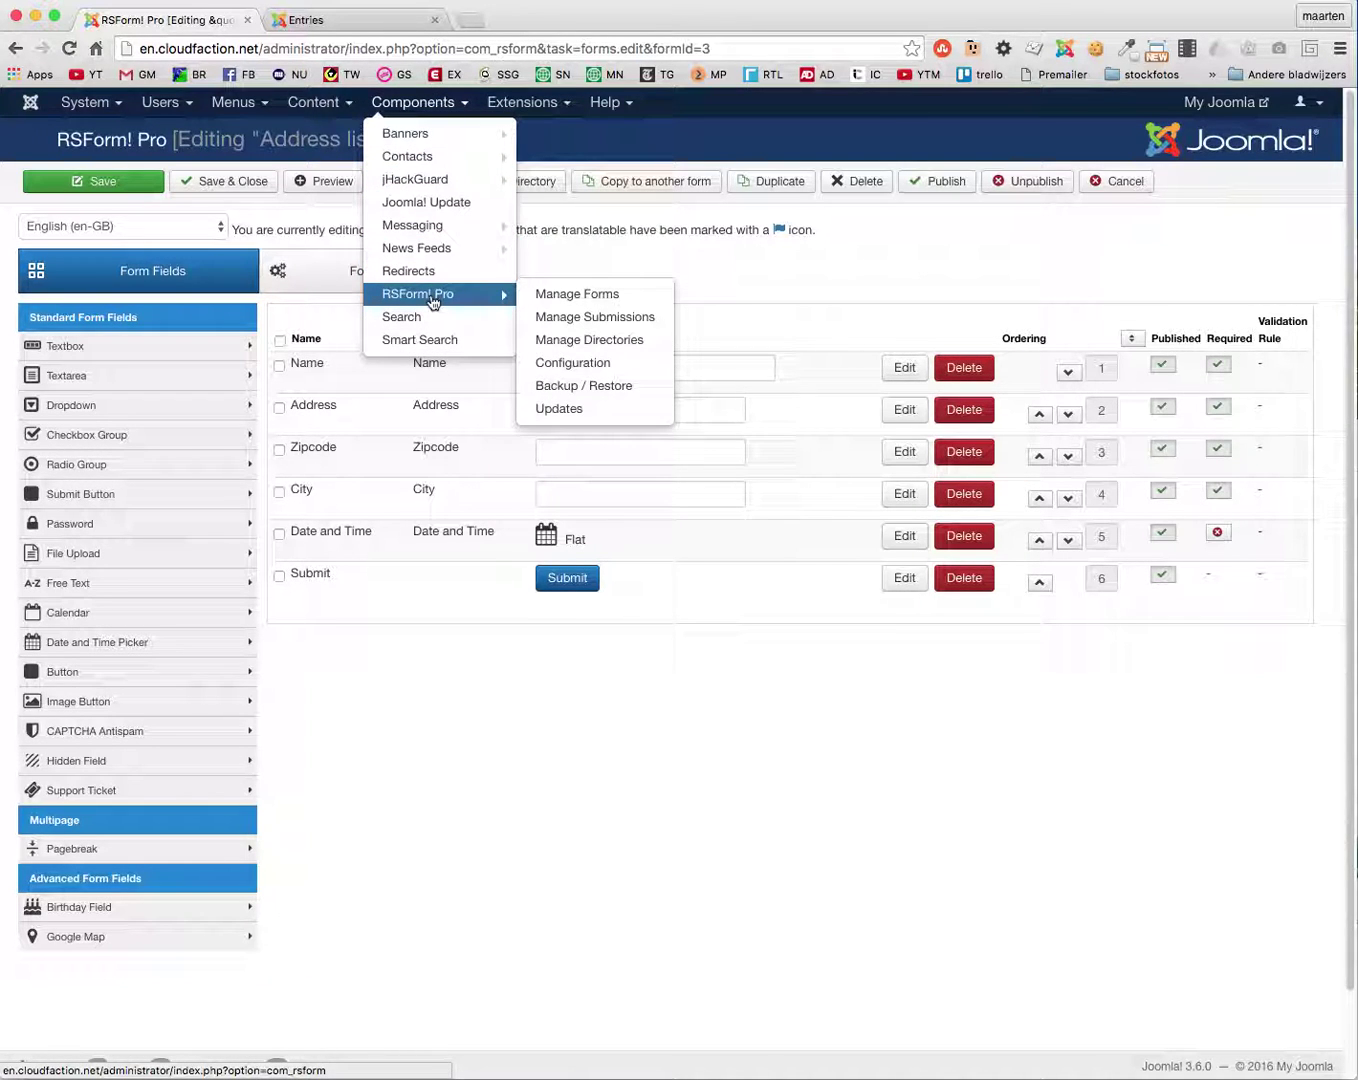
{"action": "left_click", "coordinate": [587, 339]}
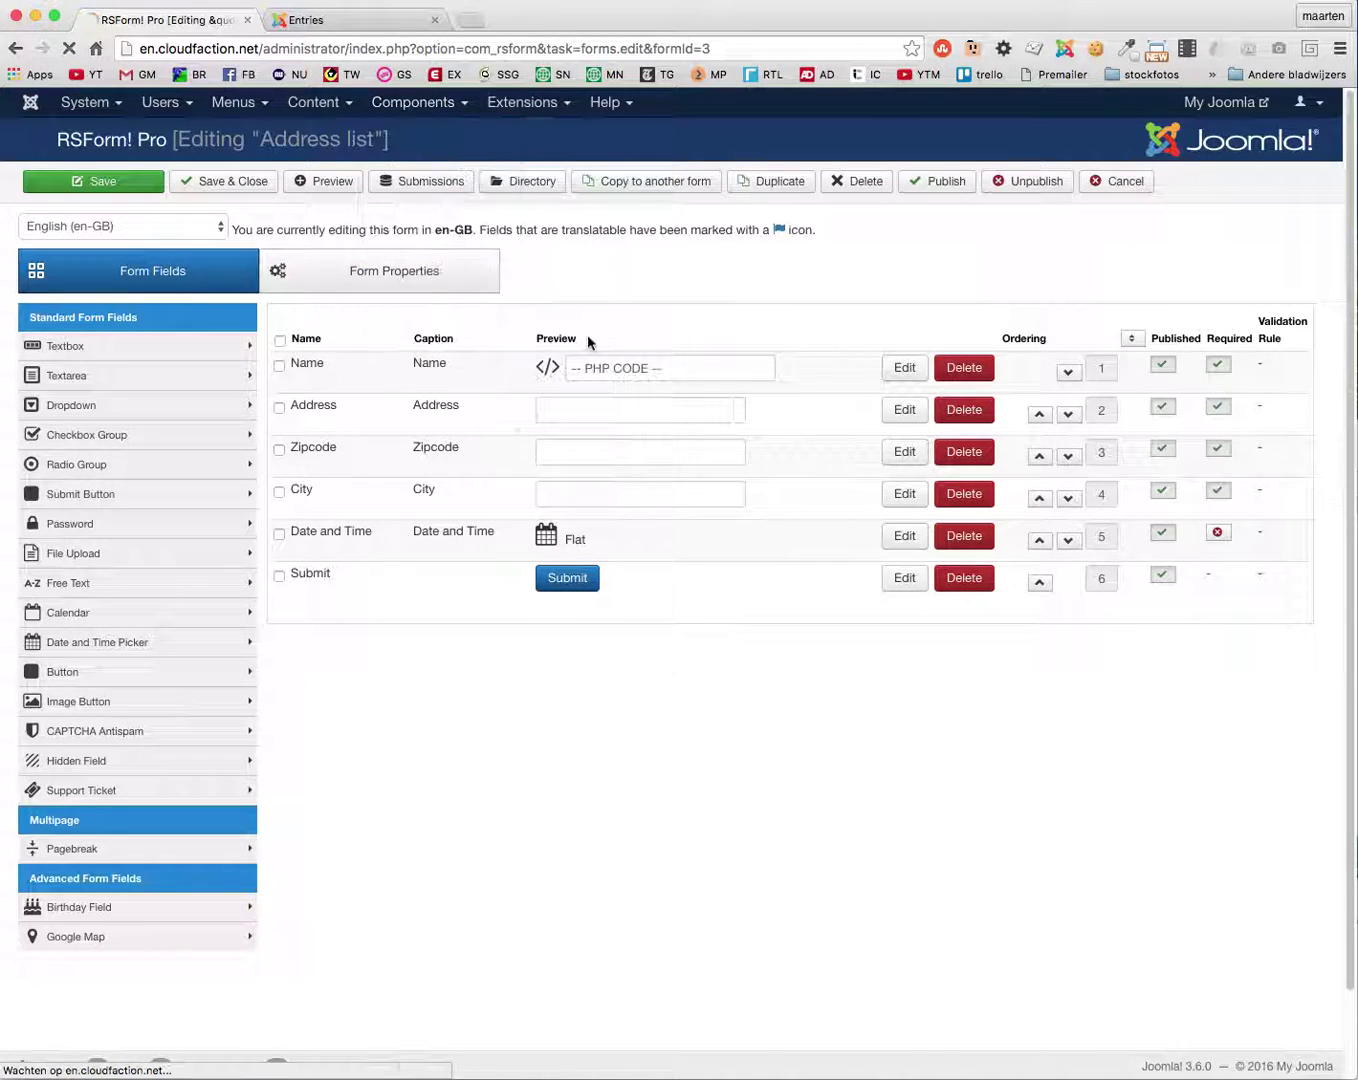
{"action": "left_click", "coordinate": [414, 270]}
{"action": "left_click", "coordinate": [109, 305]}
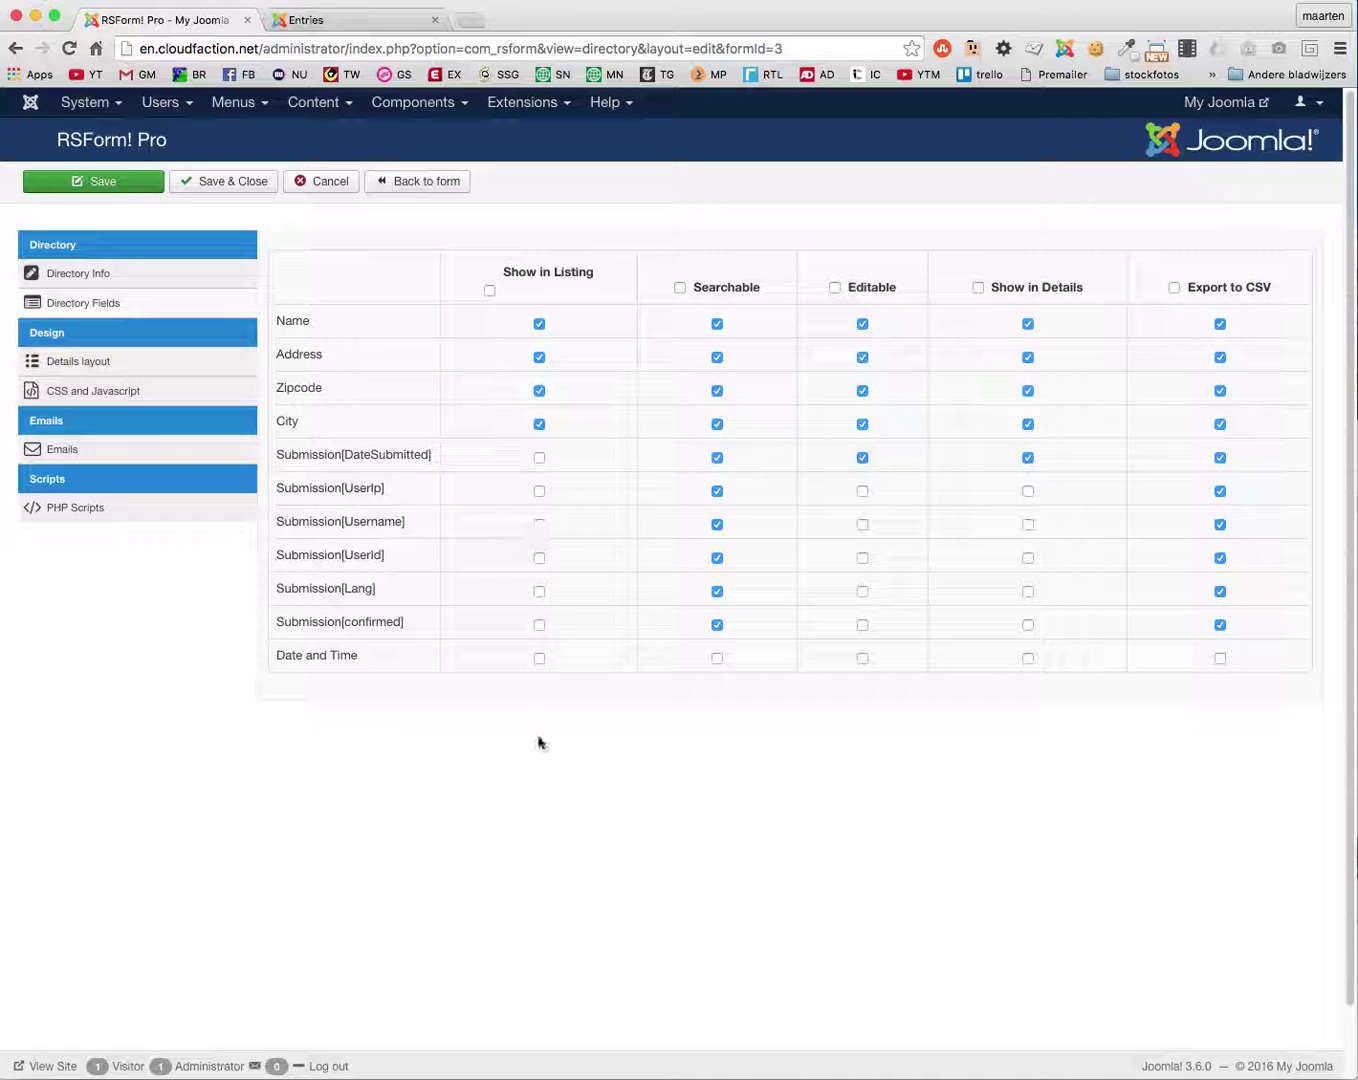
Make Date and Time viewable, searchable, editable, shown in details and CSV, placed below City
{"action": "left_click", "coordinate": [539, 658]}
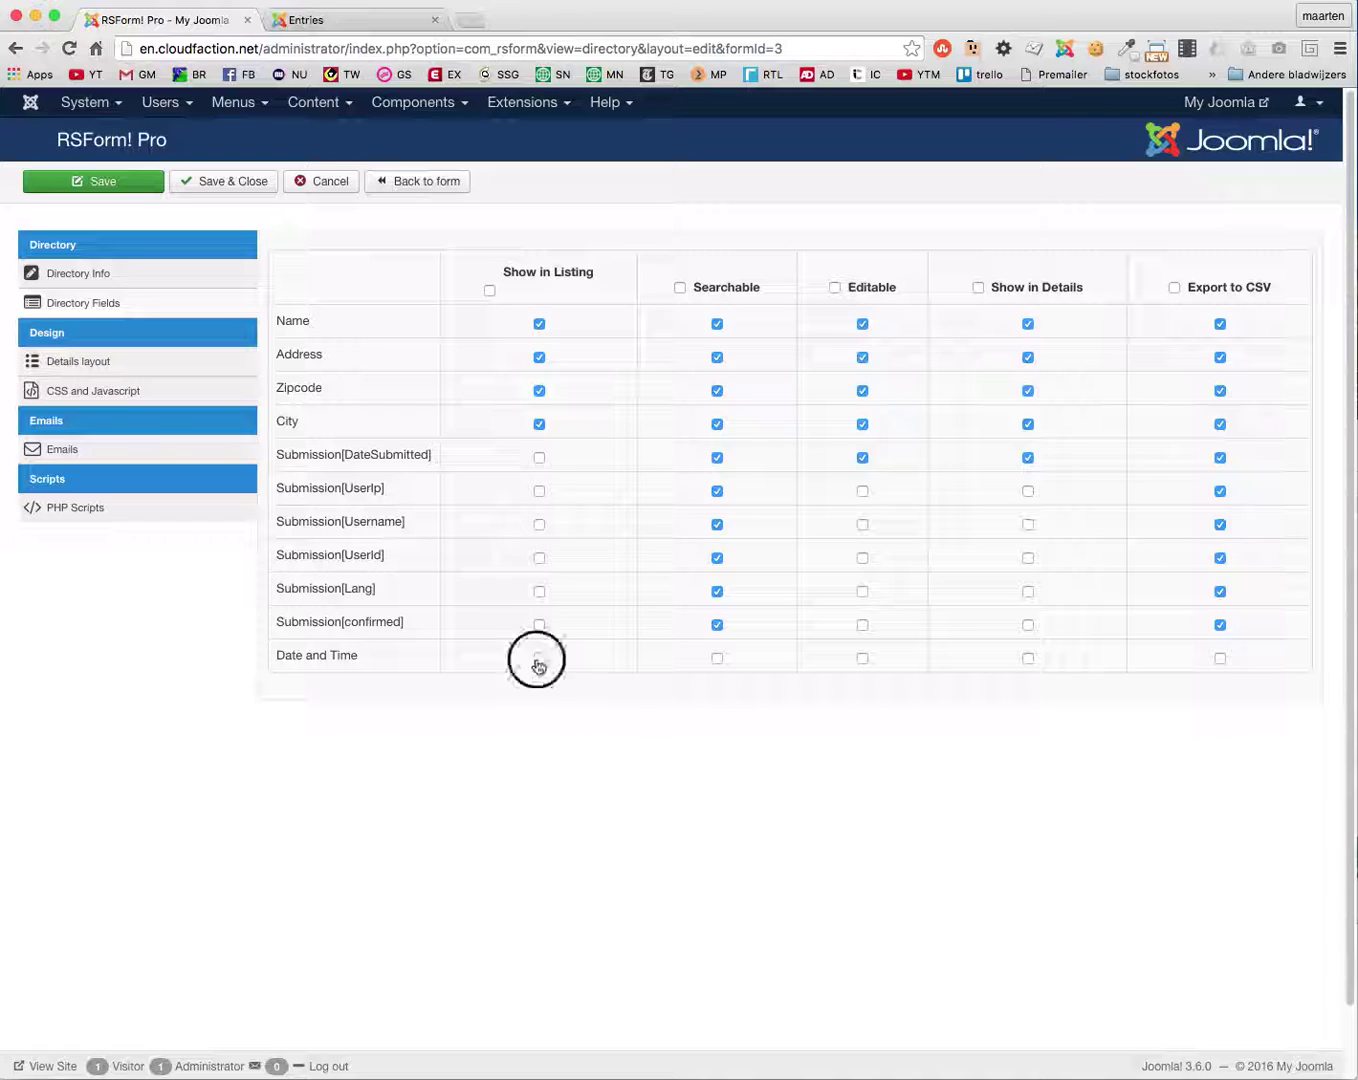
{"action": "left_click", "coordinate": [718, 658]}
{"action": "left_click", "coordinate": [863, 660]}
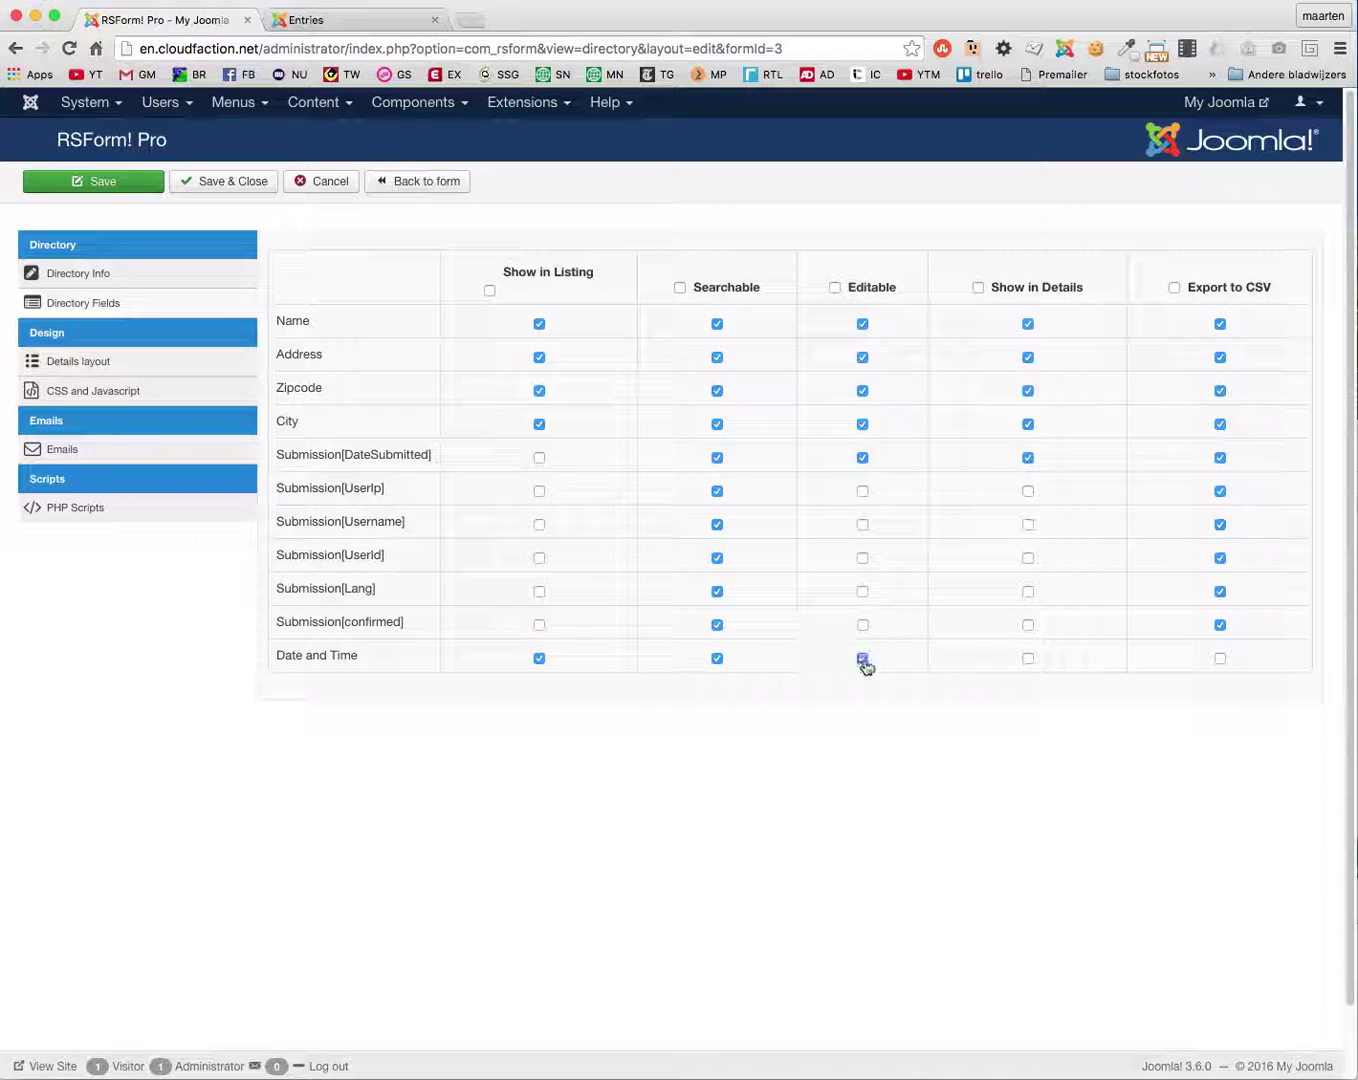
{"action": "left_click", "coordinate": [1027, 657]}
{"action": "left_click", "coordinate": [1220, 659]}
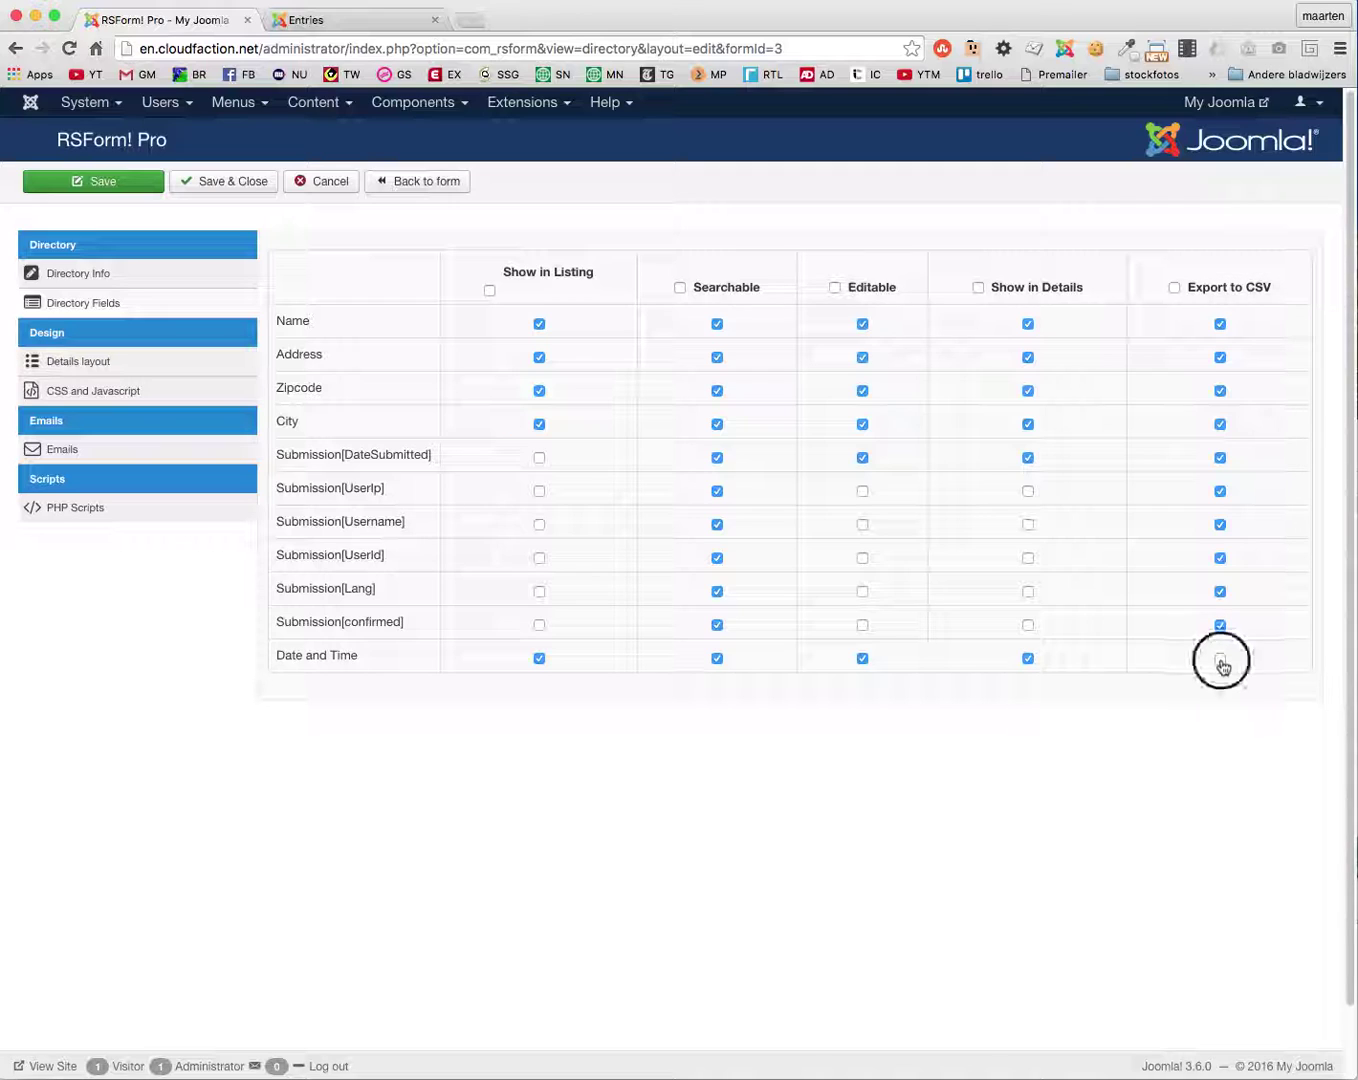
{"action": "left_click_drag", "start_coordinate": [304, 665], "coordinate": [313, 467]}
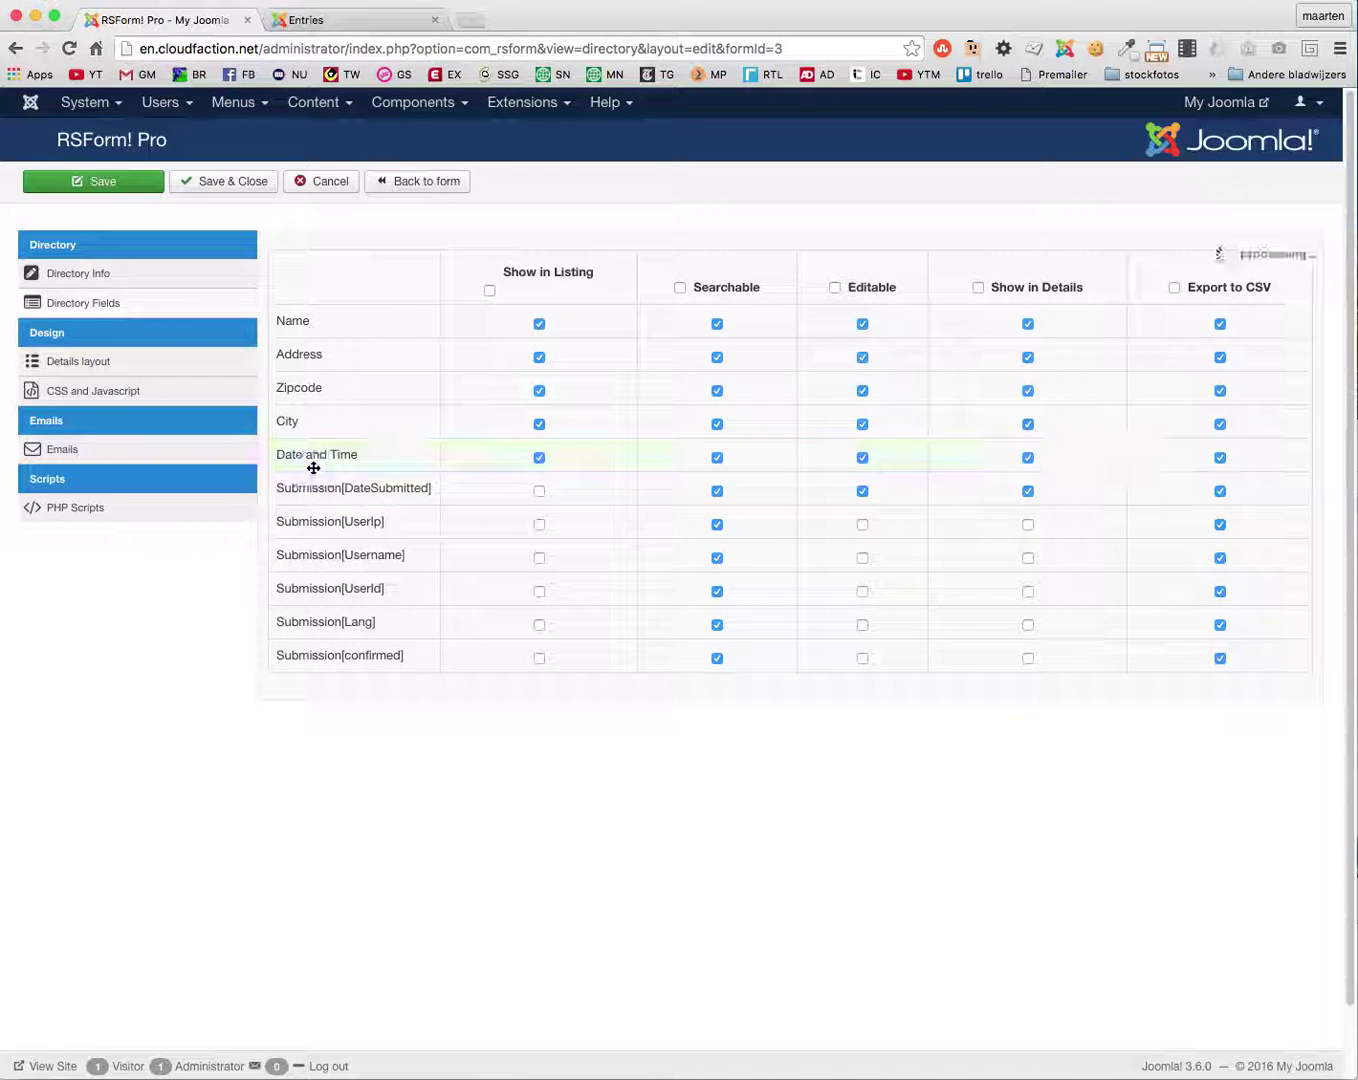
Save the directory and check Entries shows Date and Time 05/07/2016 15:30 for Administrator
{"action": "left_click", "coordinate": [228, 189]}
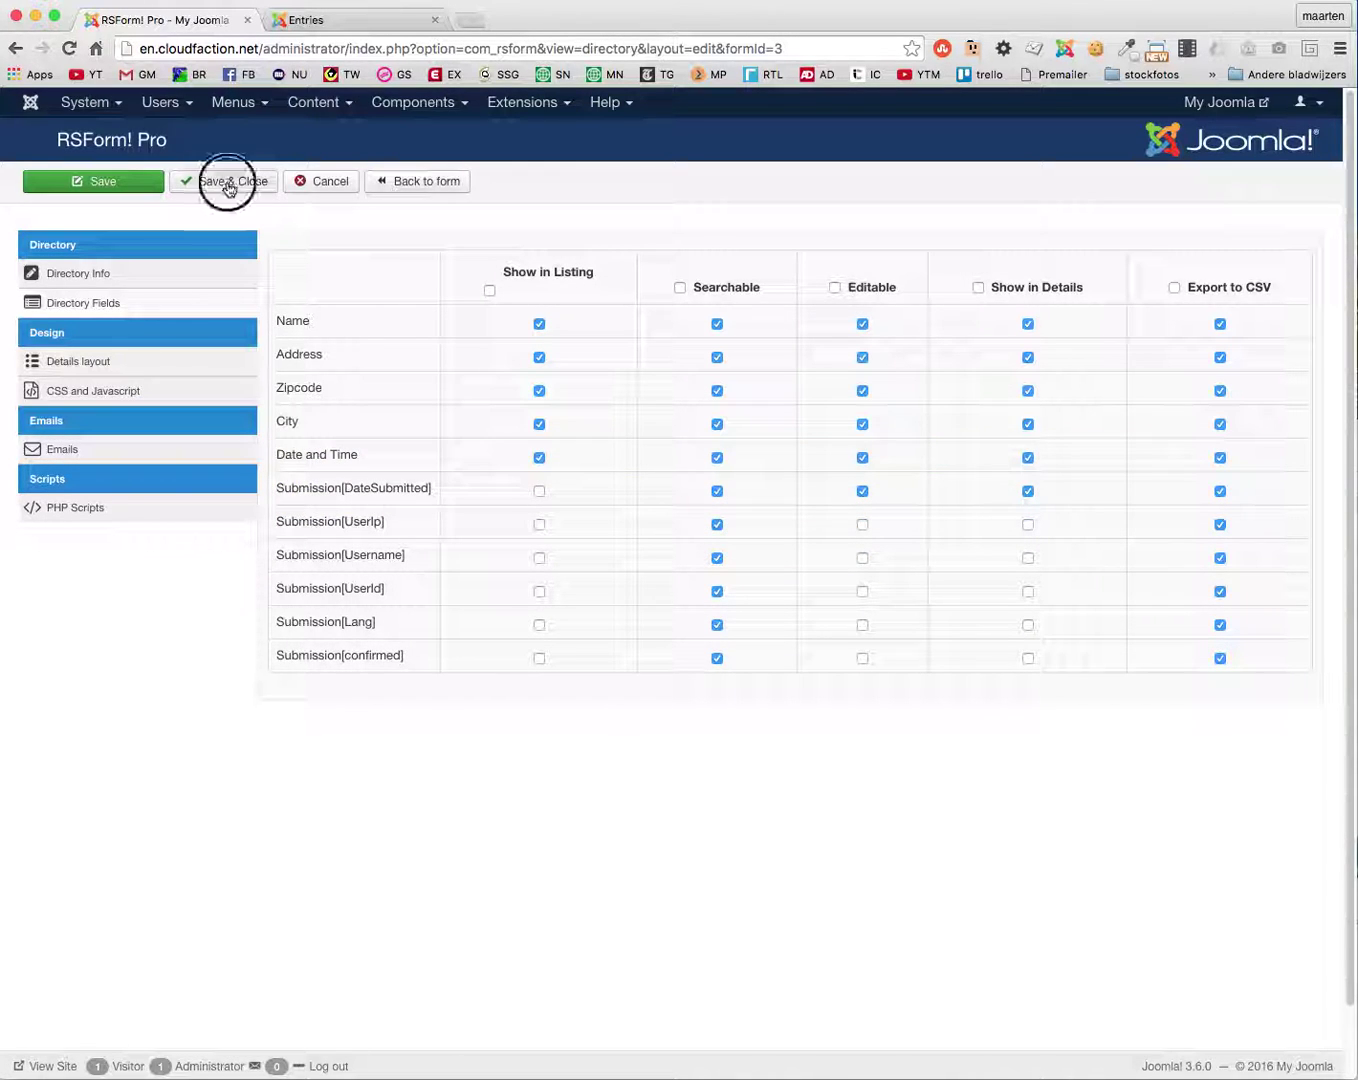
{"action": "left_click", "coordinate": [376, 25]}
{"action": "left_click", "coordinate": [418, 204]}
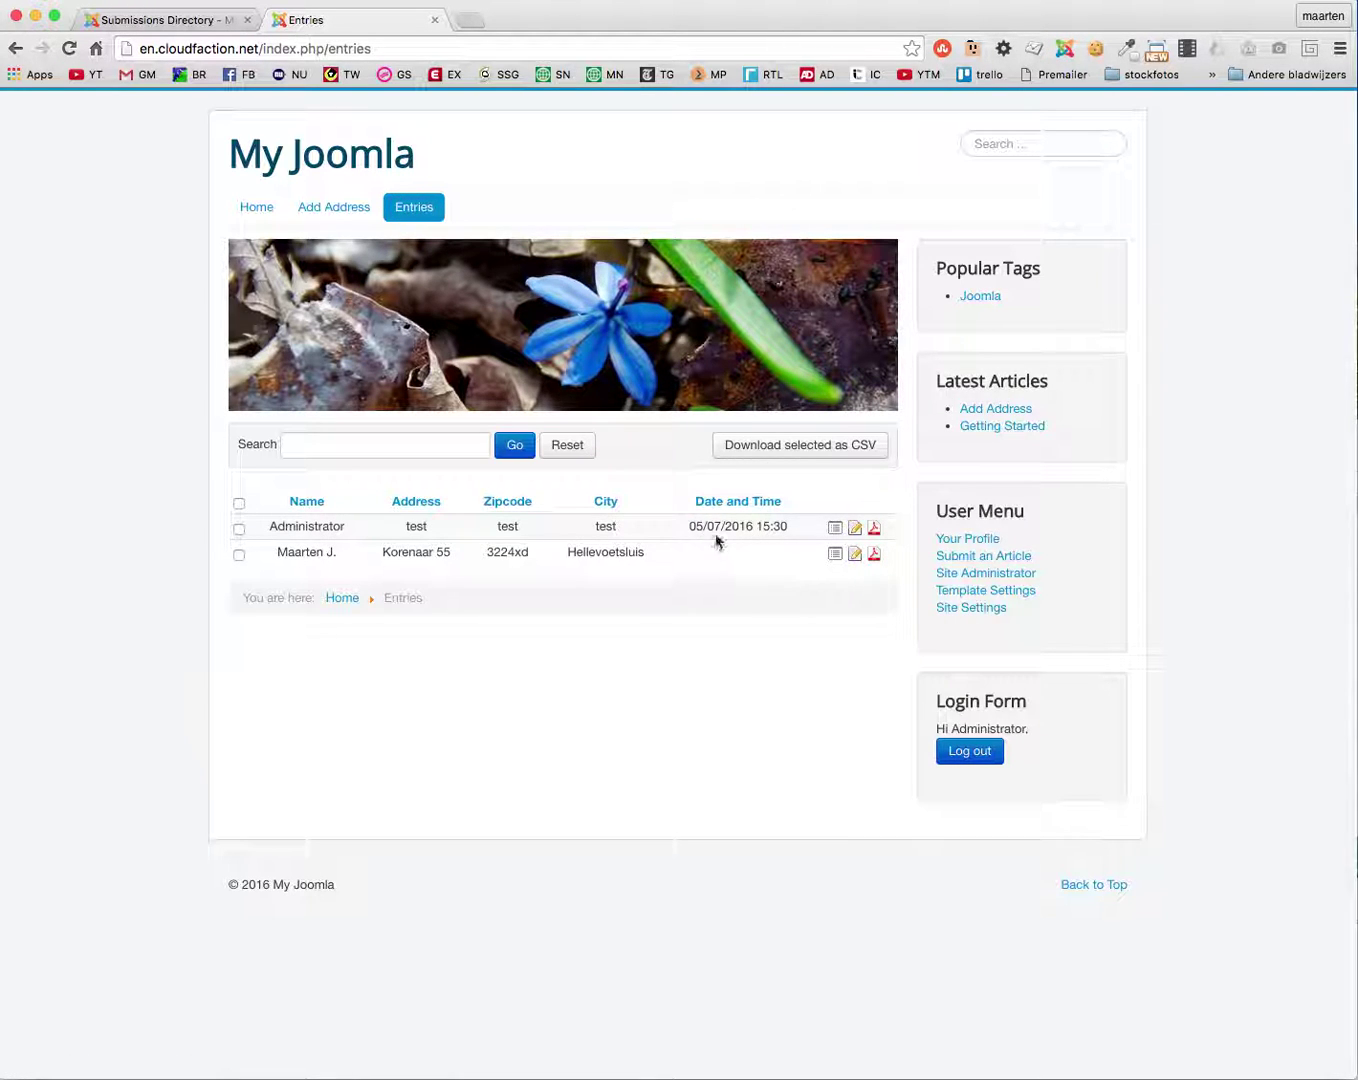
{"action": "left_click_drag", "start_coordinate": [698, 527], "coordinate": [797, 527]}
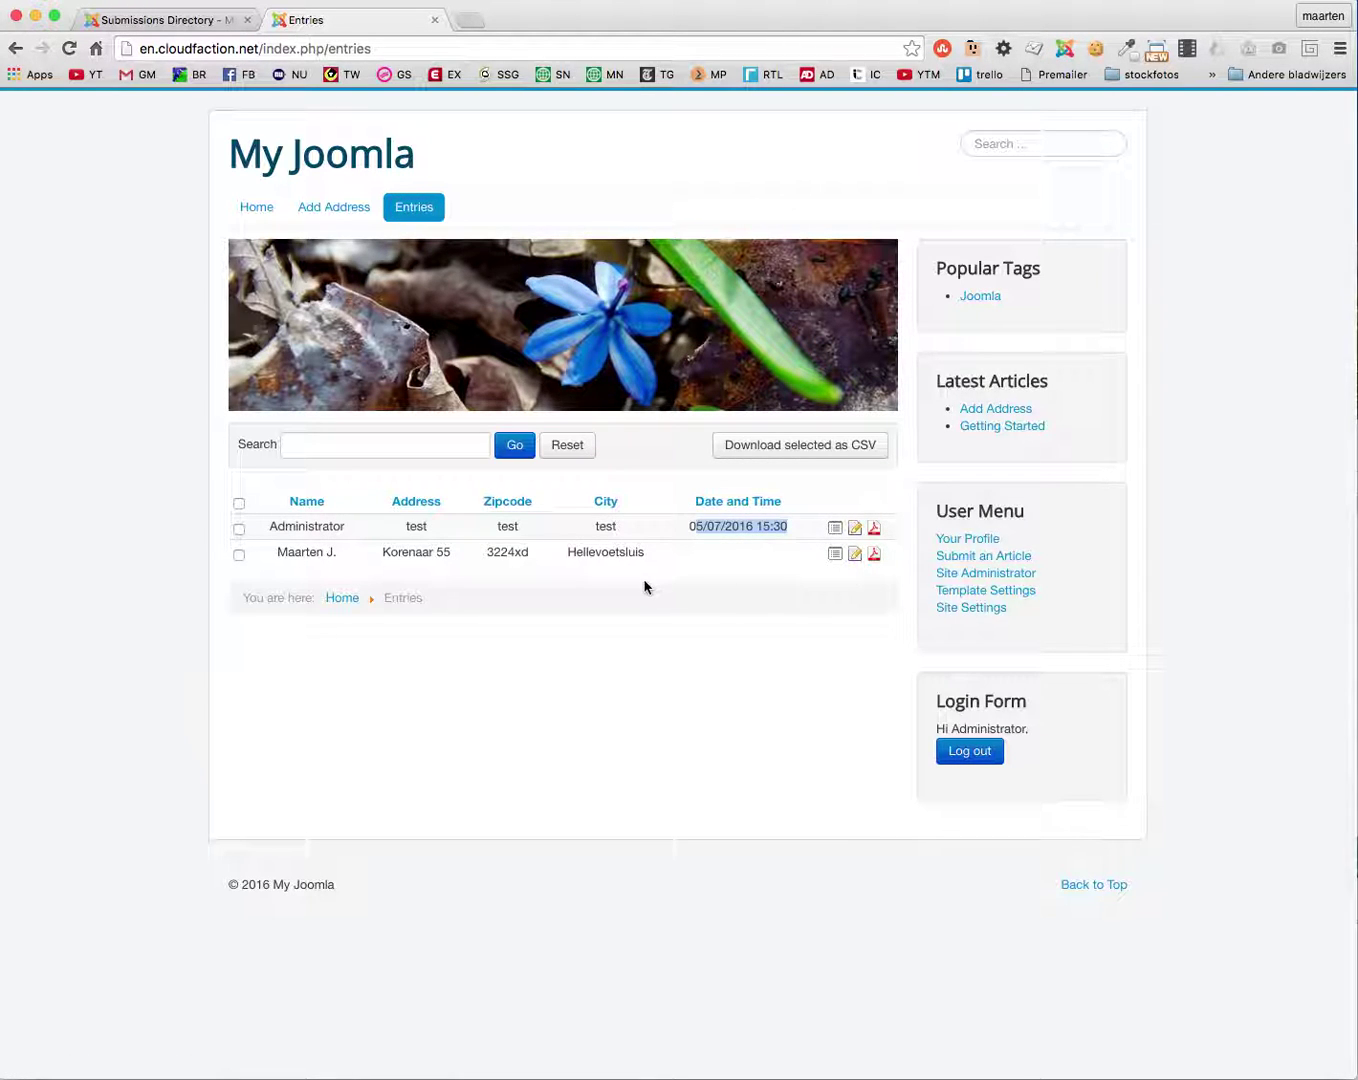